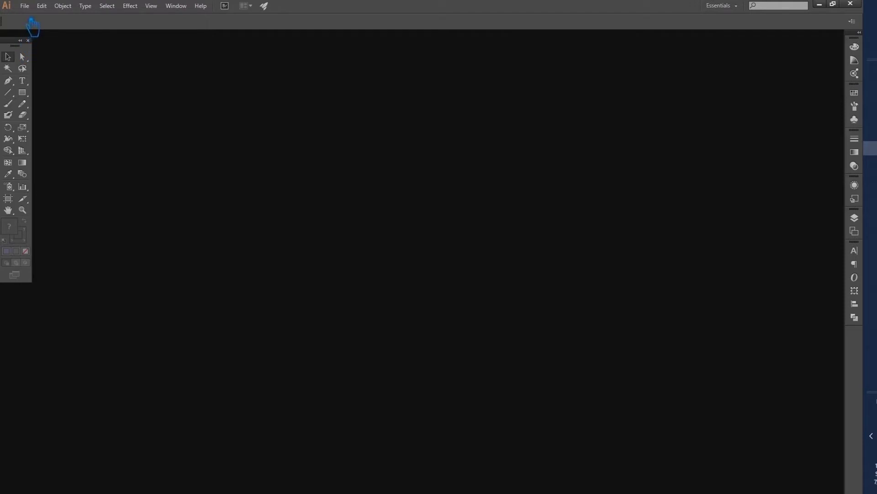
Create a landscape 700 × 300 px document named Billboard, starting from the A4 preset.
click(24, 6)
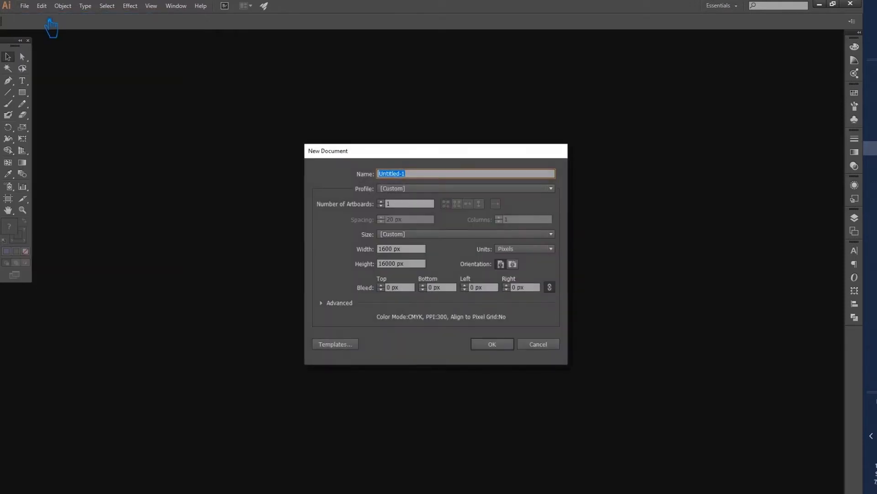
click(408, 234)
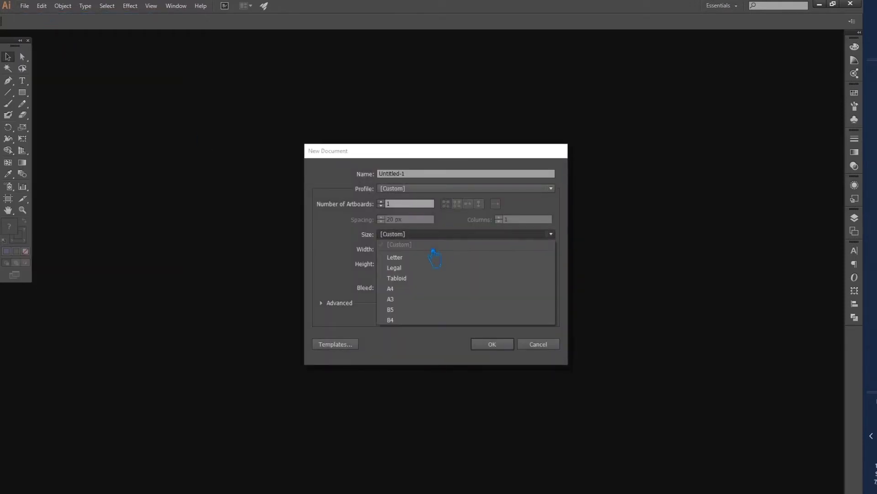
click(406, 291)
click(516, 265)
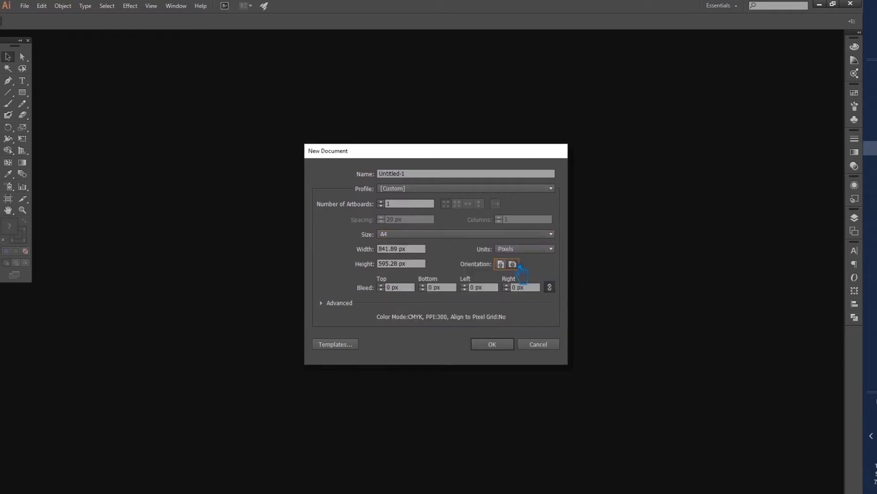
drag(425, 252, 378, 250)
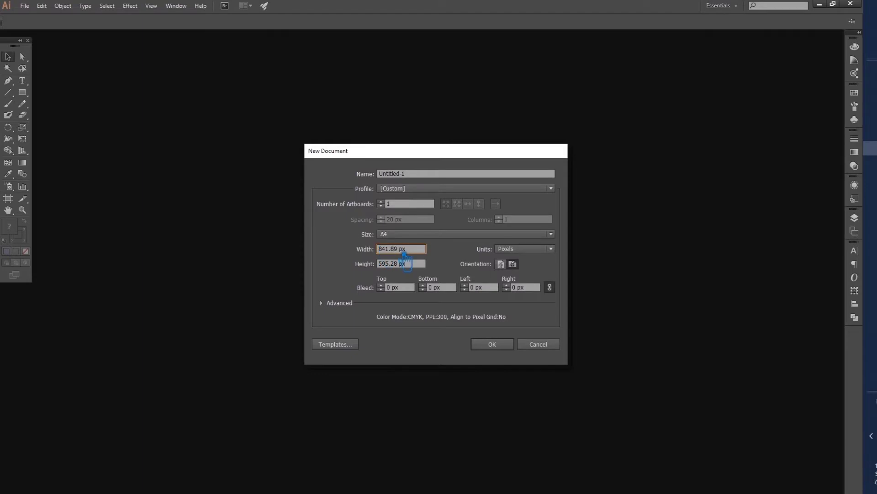
drag(400, 250, 351, 253)
text(700)
click(403, 267)
text(300)
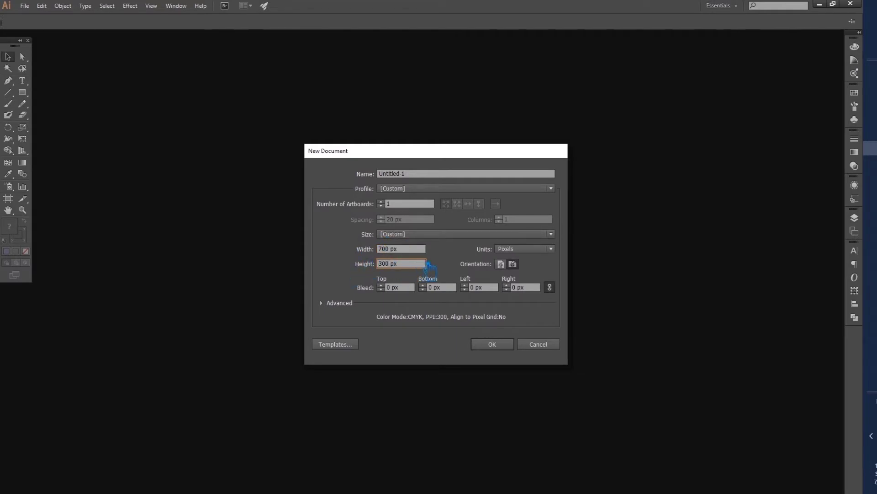
key(Tab)
text(Billboard)
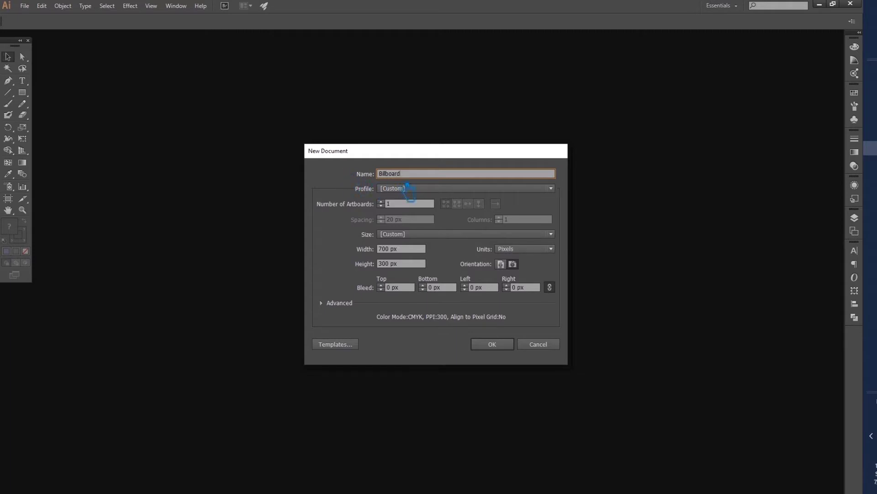
click(502, 344)
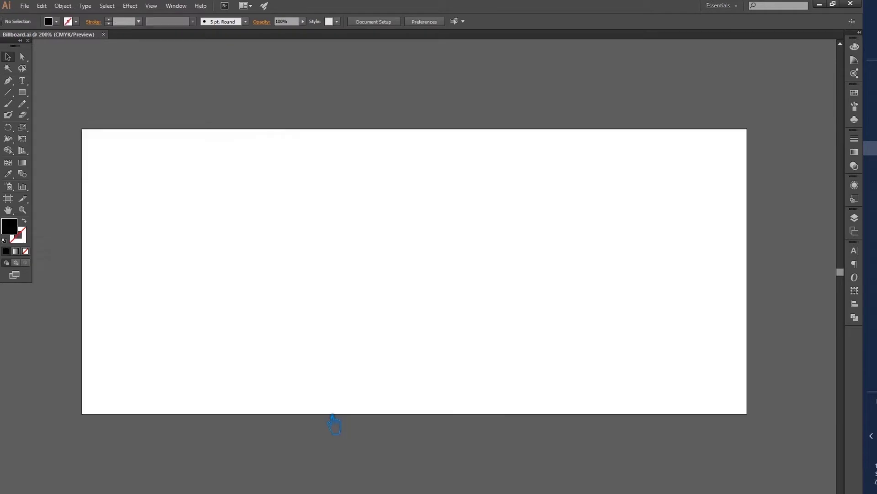
Draw a 9 × 9 px black square on the artboard with the Rectangle tool.
click(30, 94)
click(244, 187)
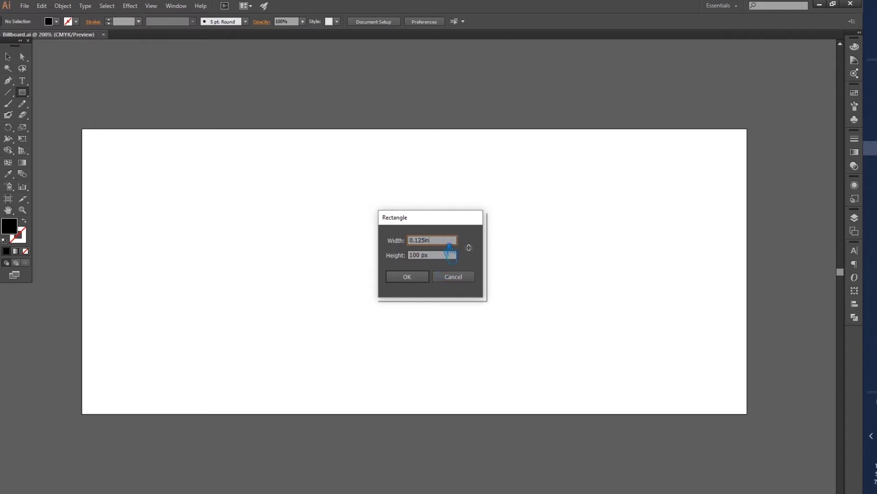
key(Tab)
text(9)
click(438, 242)
click(417, 277)
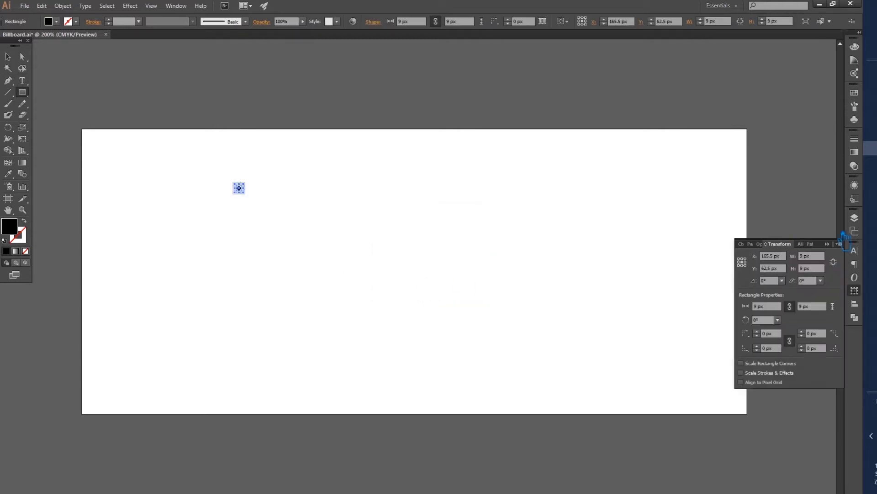
click(834, 256)
click(168, 114)
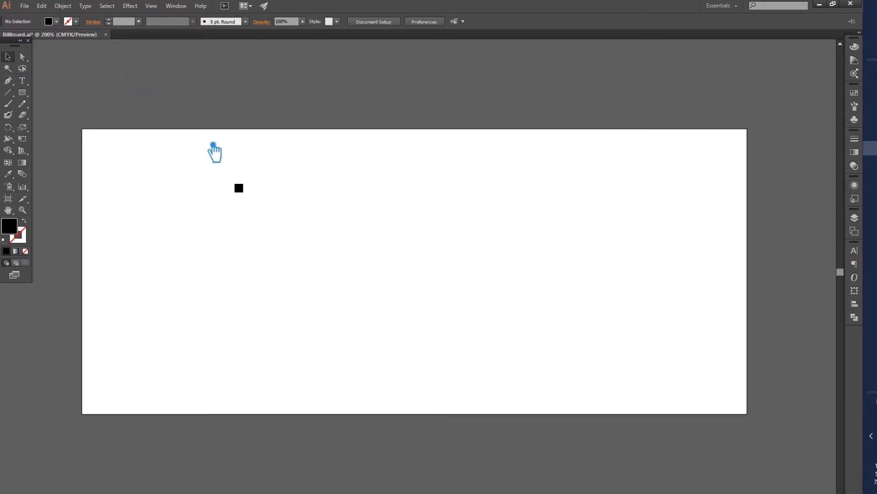
Snap the square into the artboard's top-left corner and save the document.
drag(245, 191, 98, 156)
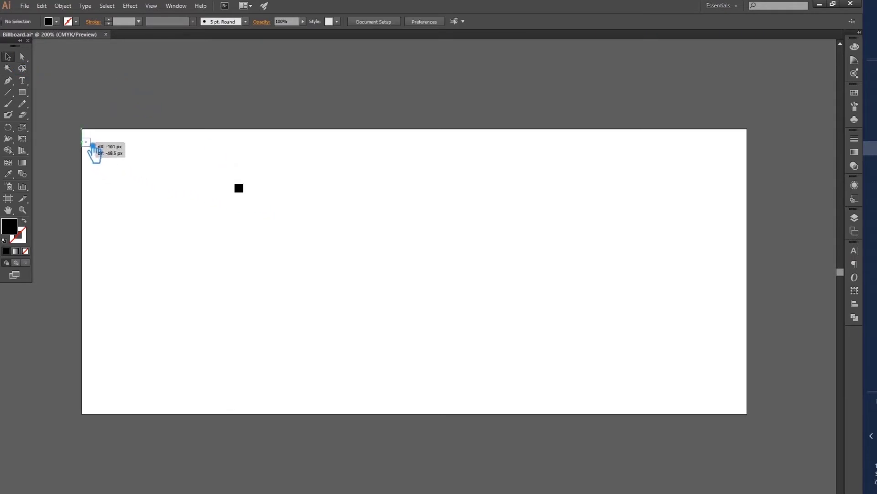
drag(98, 155, 85, 133)
scroll(87, 137, up, 4)
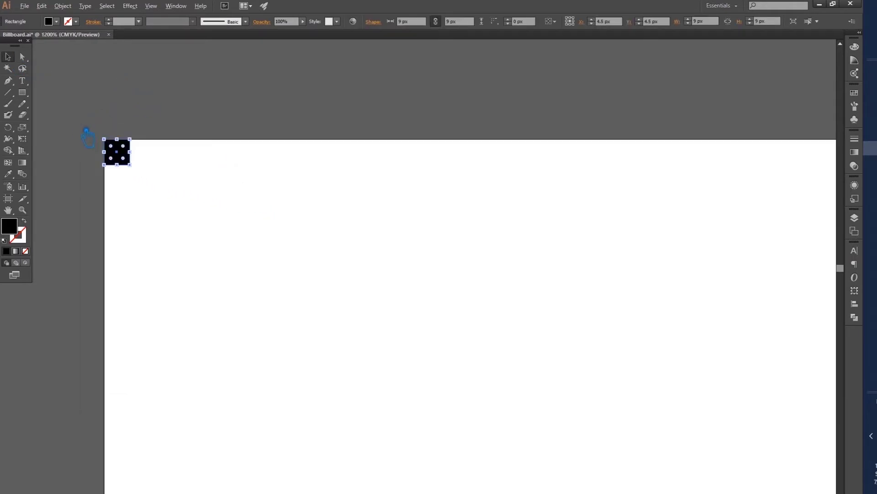
scroll(119, 147, up, 6)
scroll(137, 201, down, 5)
mouse_move(226, 248)
mouse_down()
mouse_move(248, 282)
mouse_move(212, 238)
mouse_up()
click(200, 169)
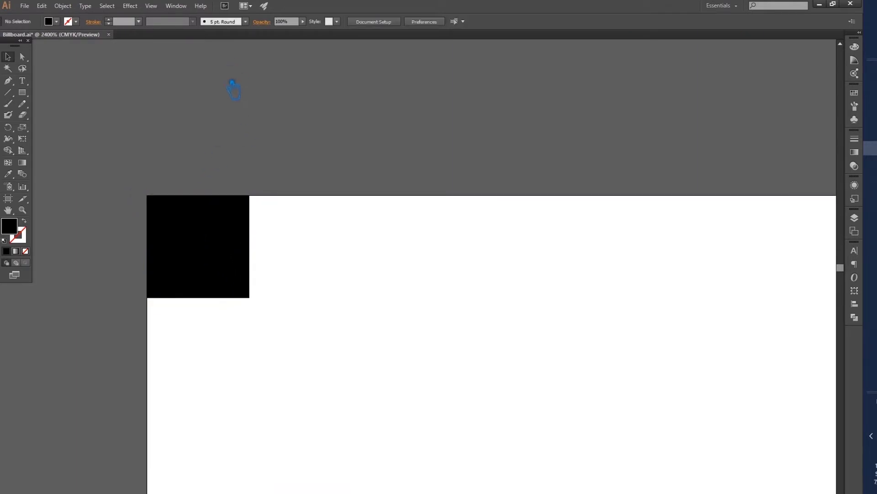
key(ctrl+s)
Show rulers and add guides along the artboard's top and left edges and the square's 9 px edges.
key(ctrl+r)
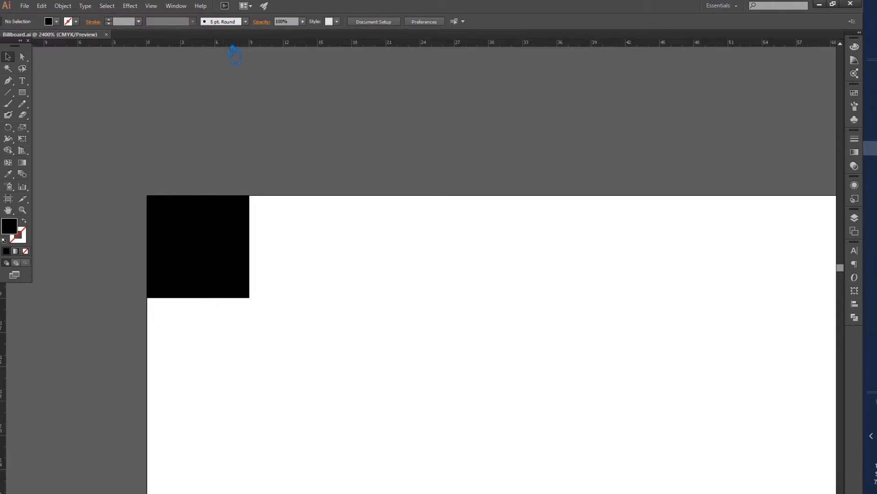
drag(268, 186, 271, 200)
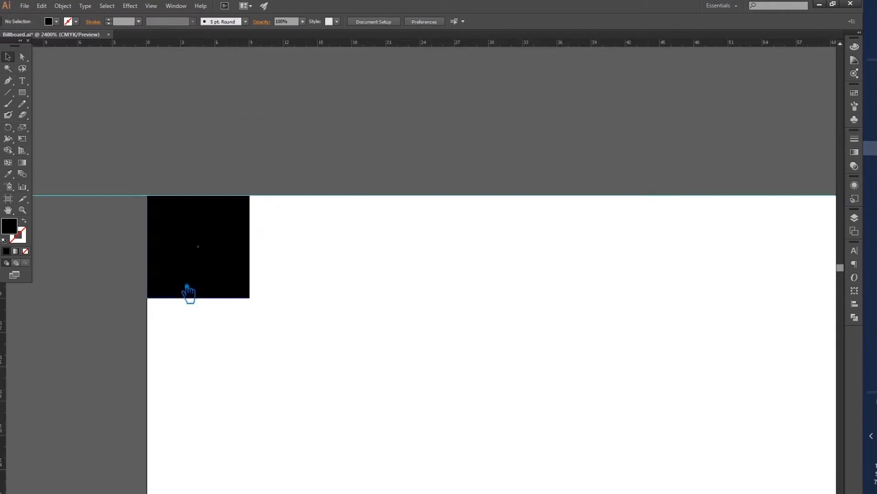
drag(101, 358, 159, 351)
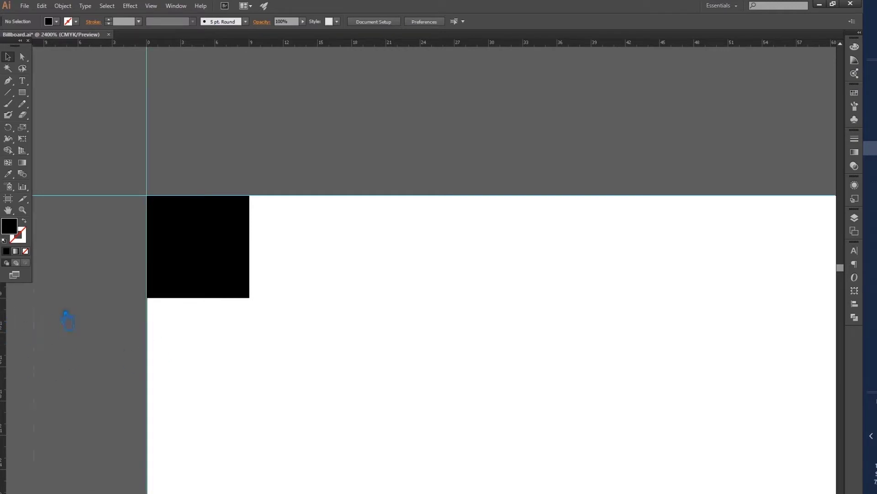
mouse_move(67, 320)
mouse_down()
mouse_move(252, 266)
mouse_move(17, 346)
mouse_up()
drag(113, 321, 258, 287)
mouse_move(191, 53)
mouse_down()
mouse_move(180, 299)
mouse_move(308, 387)
mouse_up()
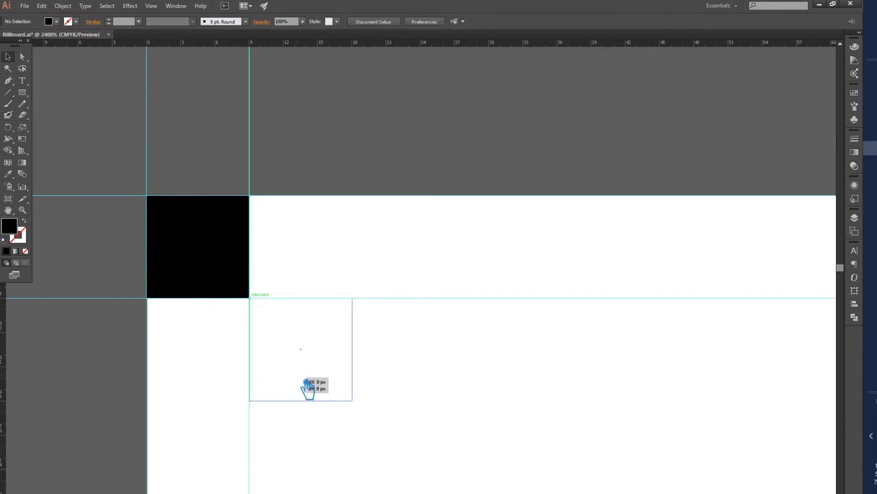
Move the square 9 px diagonally inward and add guides at 18 px along its right and bottom edges.
drag(307, 386, 307, 387)
click(418, 400)
drag(394, 412, 352, 289)
drag(4, 316, 322, 259)
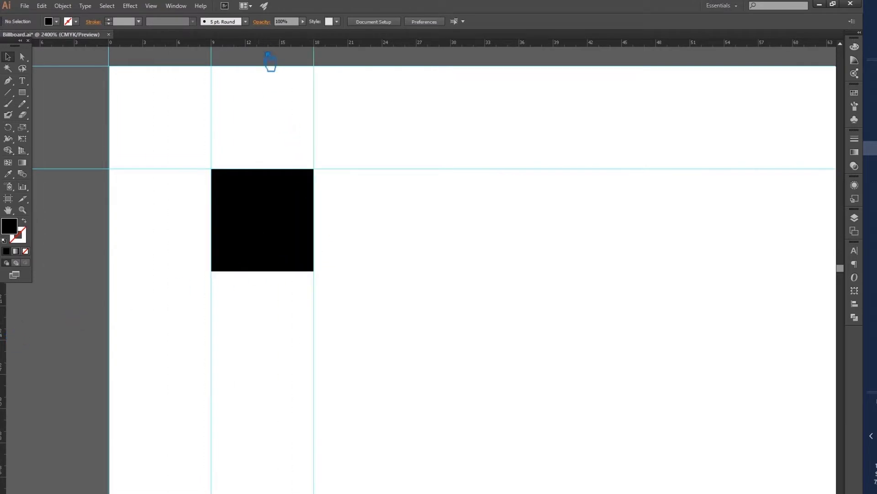
drag(269, 56, 259, 272)
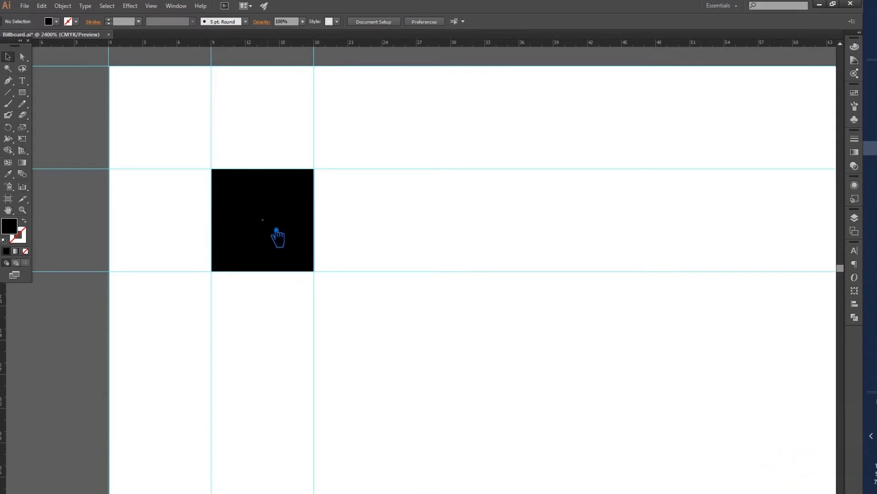
Copy the square to the artboard's bottom-right corner.
scroll(277, 236, down, 2)
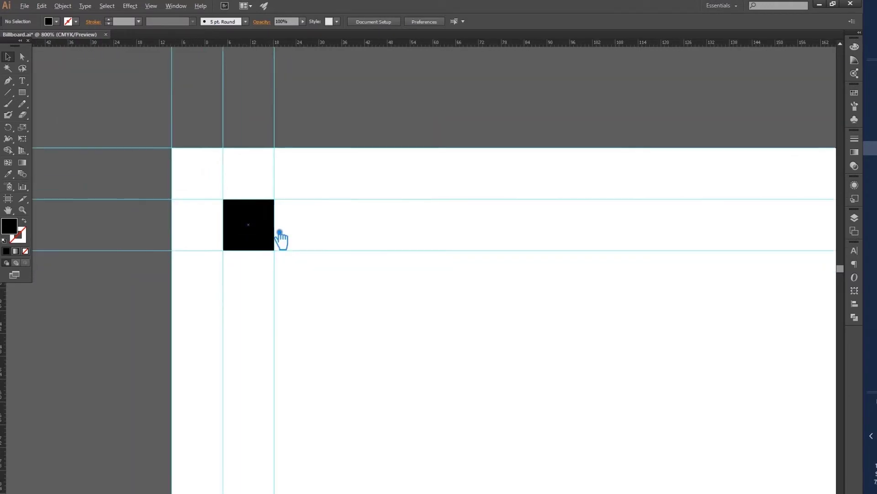
scroll(279, 238, down, 5)
scroll(279, 238, down, 2)
scroll(281, 237, up, 1)
scroll(284, 239, up, 1)
mouse_move(393, 317)
mouse_down()
mouse_move(296, 229)
mouse_move(255, 215)
mouse_up()
drag(158, 143, 782, 401)
Snap the copied square exactly into the bottom-right corner.
scroll(731, 407, up, 3)
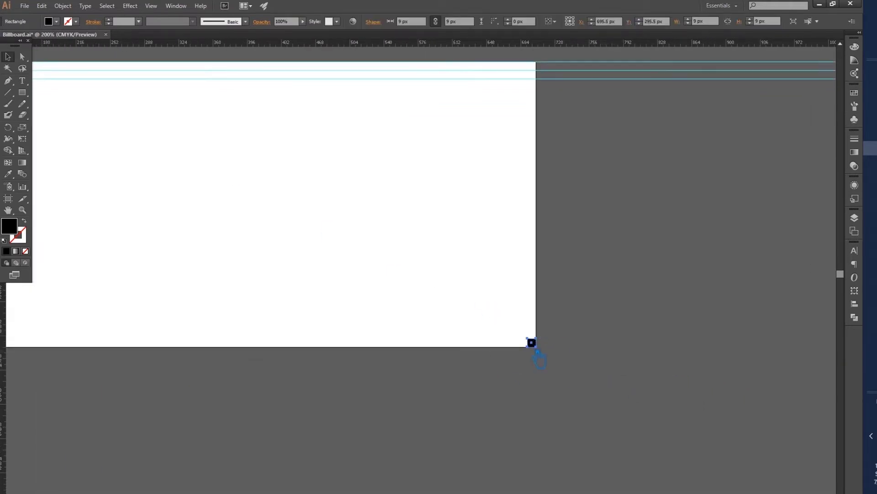
scroll(540, 356, up, 2)
scroll(537, 338, up, 3)
drag(532, 317, 581, 376)
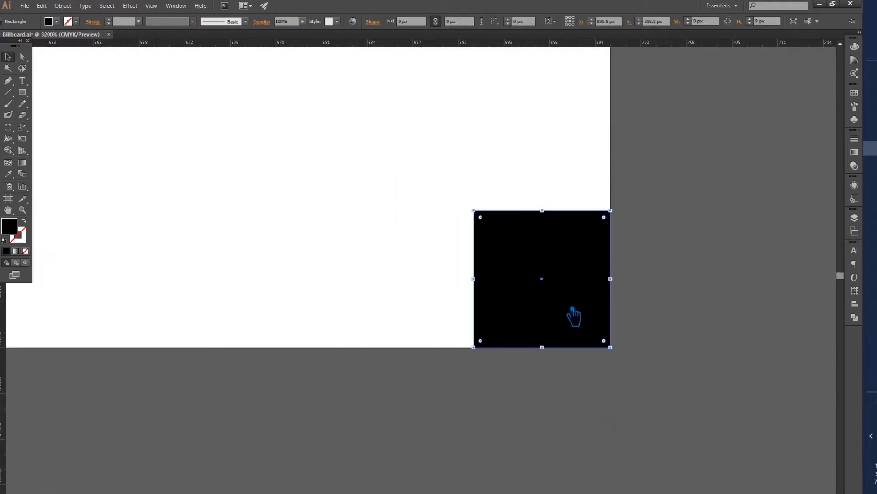
mouse_move(575, 313)
mouse_down()
mouse_move(487, 267)
mouse_move(554, 321)
mouse_up()
key(ctrl+shift+a)
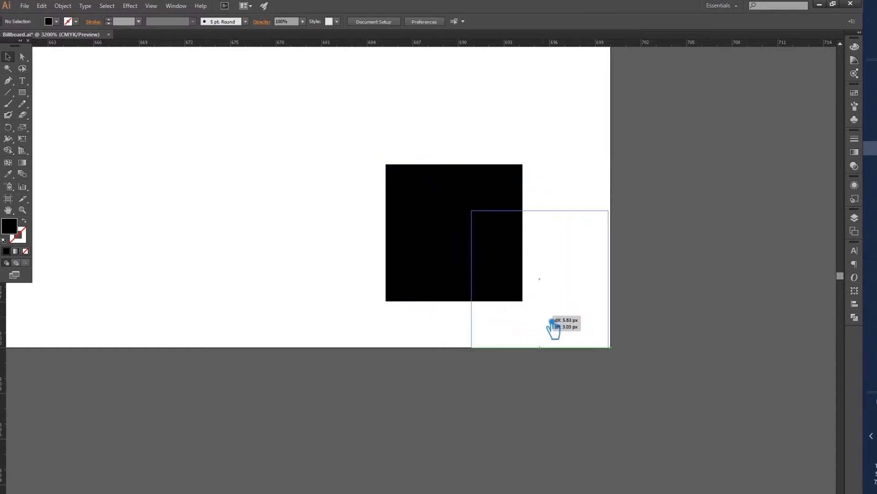
key(ctrl+shift+a)
Add guides along the artboard's right and bottom edges and 9 px inside them.
drag(5, 332, 619, 256)
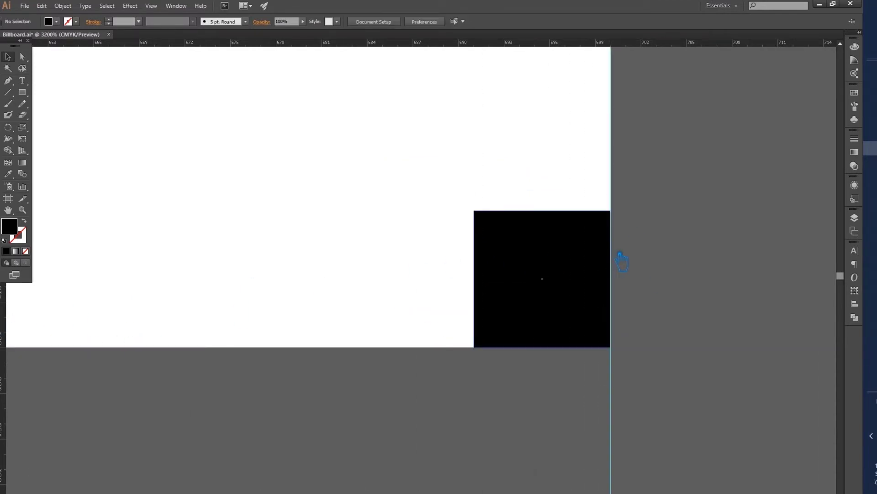
drag(439, 55, 523, 356)
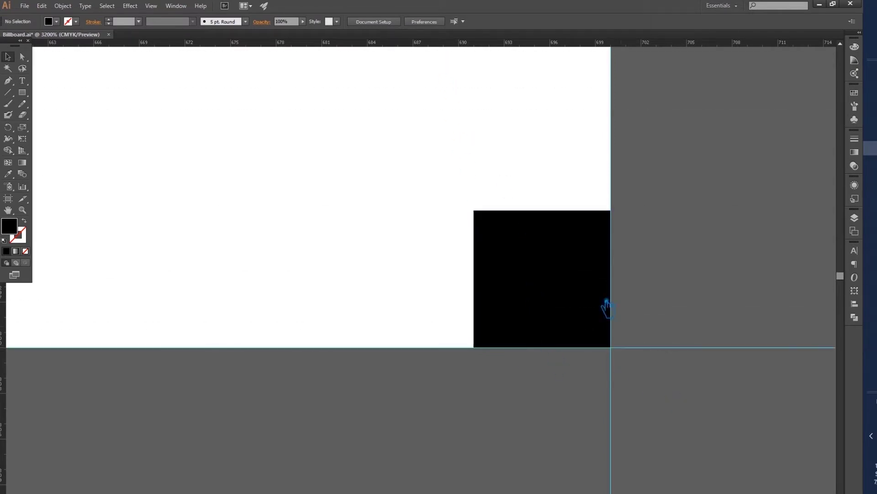
drag(497, 55, 525, 222)
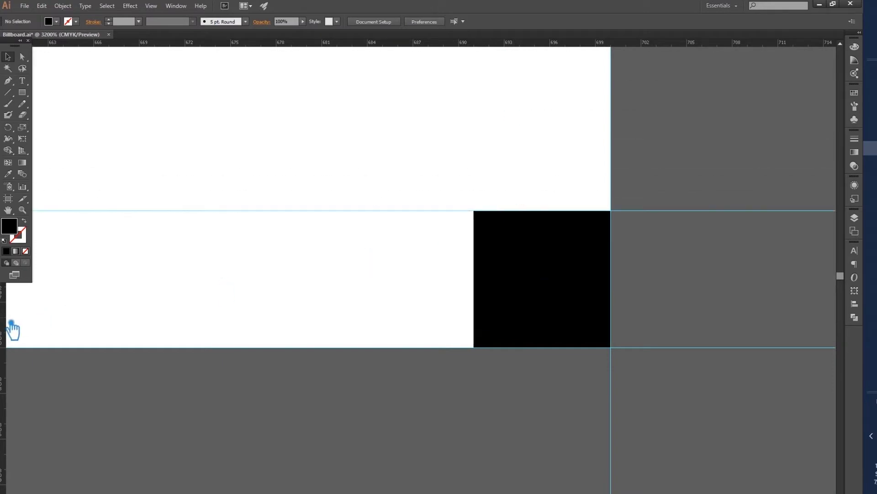
mouse_move(8, 329)
mouse_down()
mouse_move(484, 315)
mouse_move(426, 206)
mouse_up()
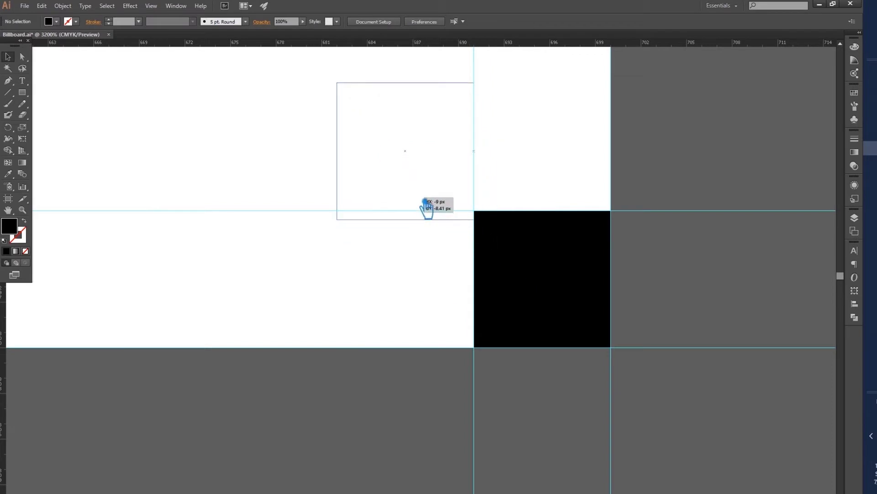
Move the square diagonally inward and add guides 18 px inside the right and bottom edges.
drag(427, 206, 427, 197)
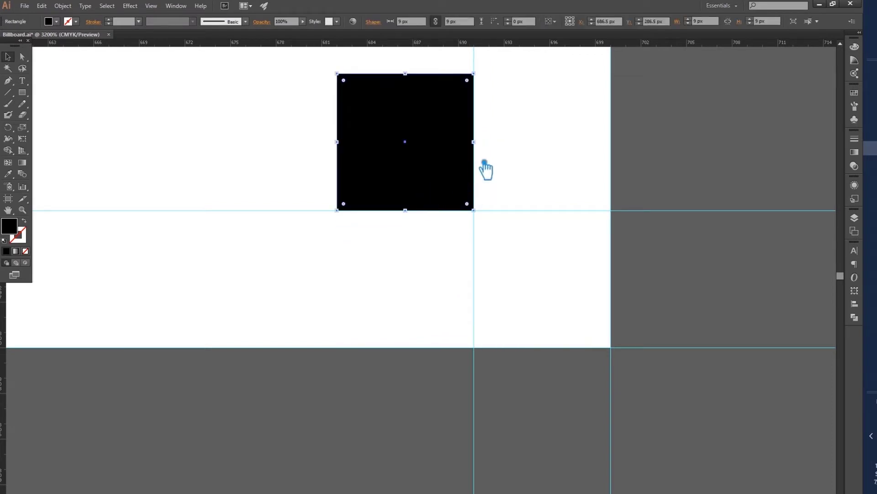
click(485, 164)
drag(382, 44, 386, 82)
mouse_move(3, 315)
mouse_down()
mouse_move(352, 152)
mouse_move(346, 161)
mouse_up()
Delete the helper square.
scroll(428, 263, down, 8)
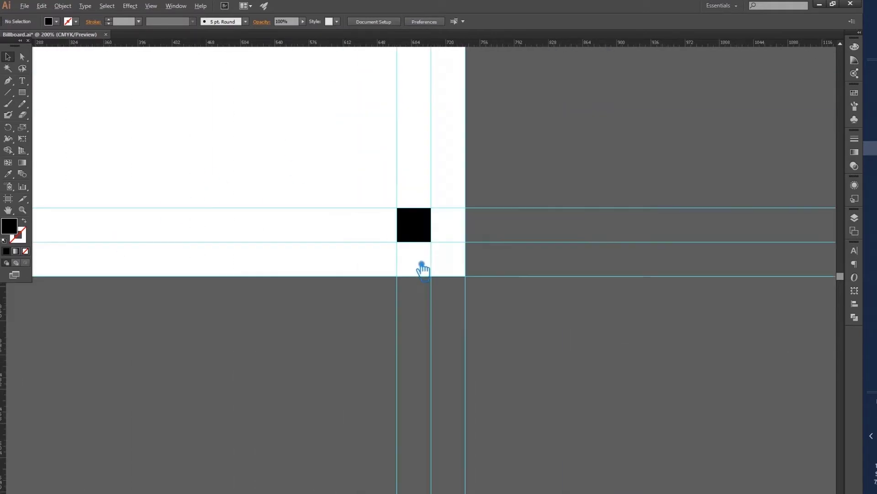
scroll(423, 269, down, 2)
click(413, 251)
key(Delete)
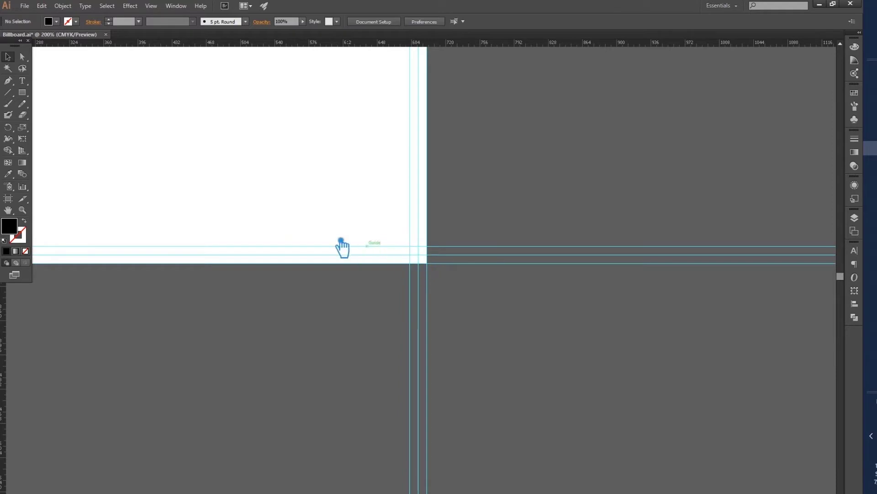
Add an anchor midway on the dark rectangle's left edge and pull it outward into a point.
scroll(554, 306, down, 2)
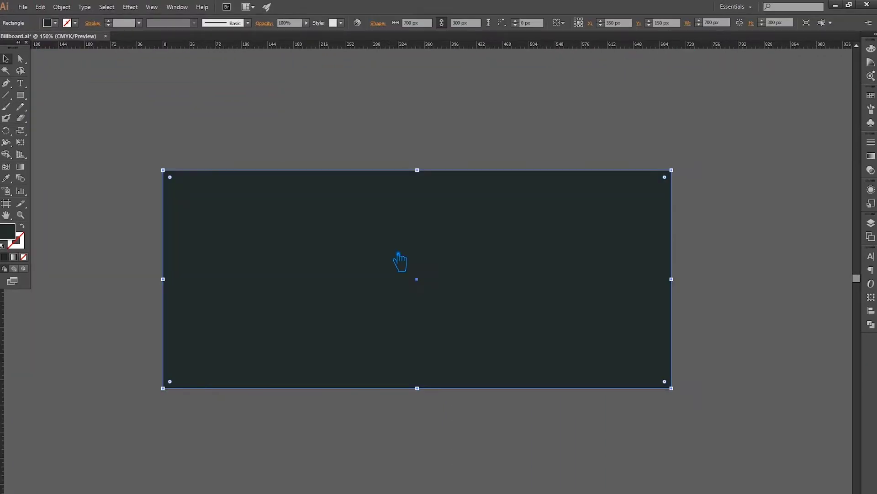
key(p)
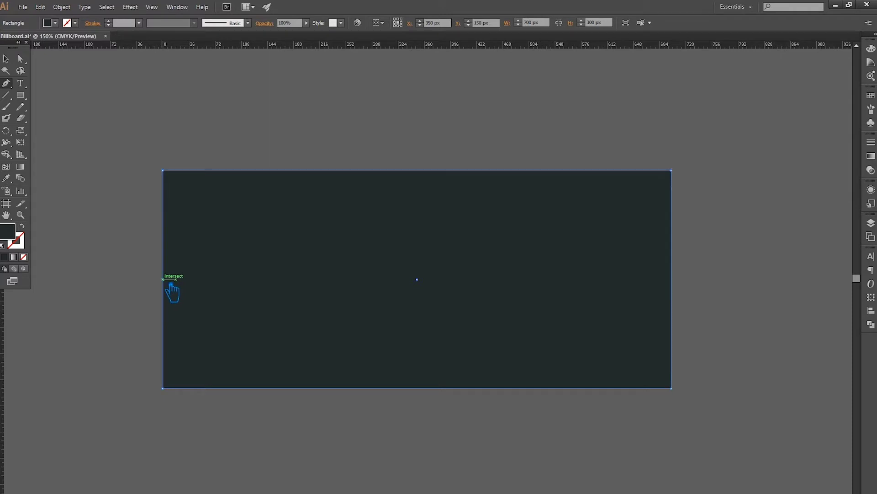
click(163, 279)
key(a)
click(163, 171)
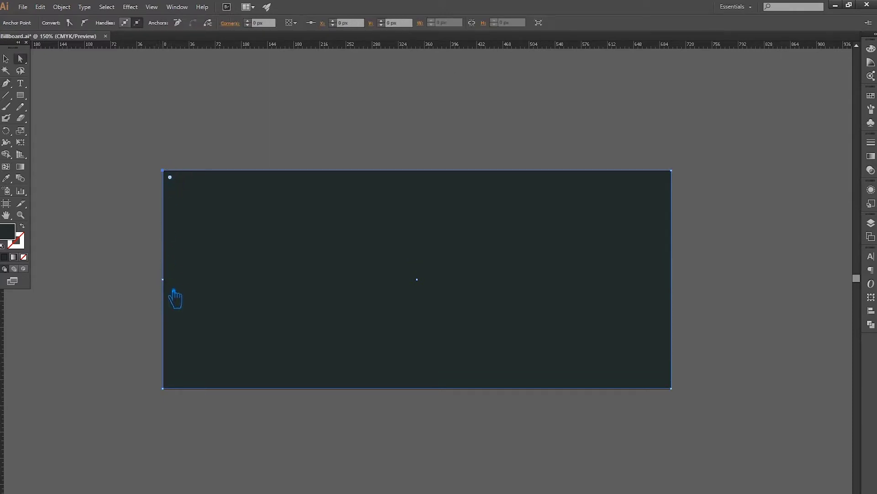
click(163, 279)
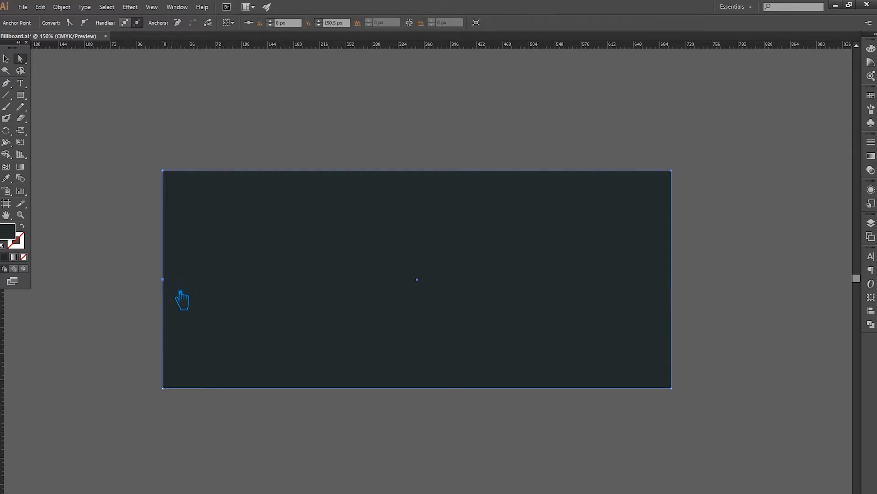
drag(163, 279, 103, 280)
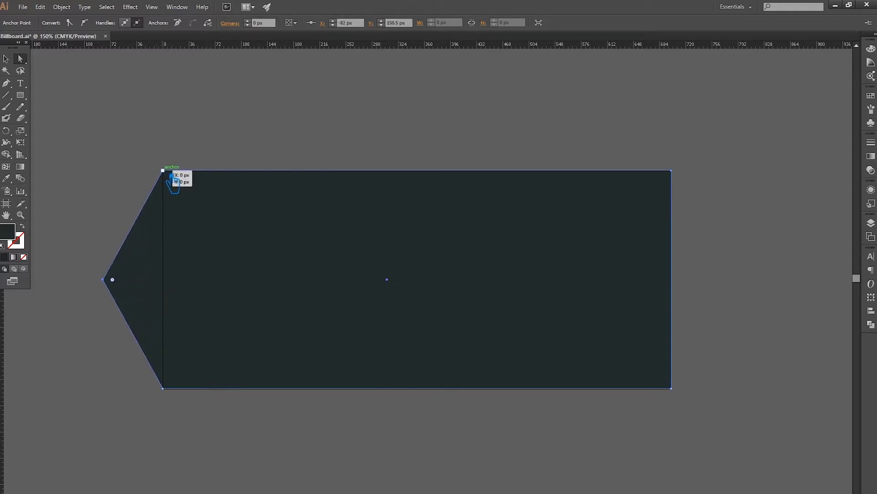
Move the arrow tip and both left corners rightward into the rectangle.
click(173, 178)
shift+click(95, 279)
shift+click(162, 388)
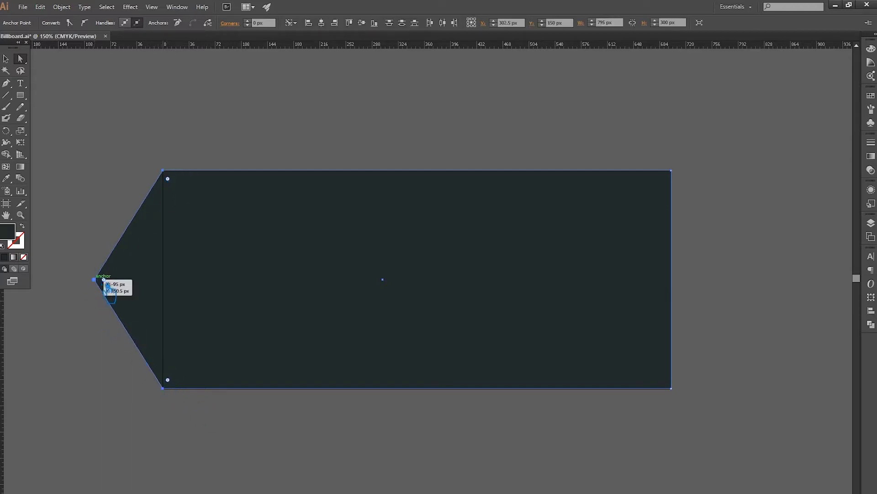
drag(109, 295, 425, 297)
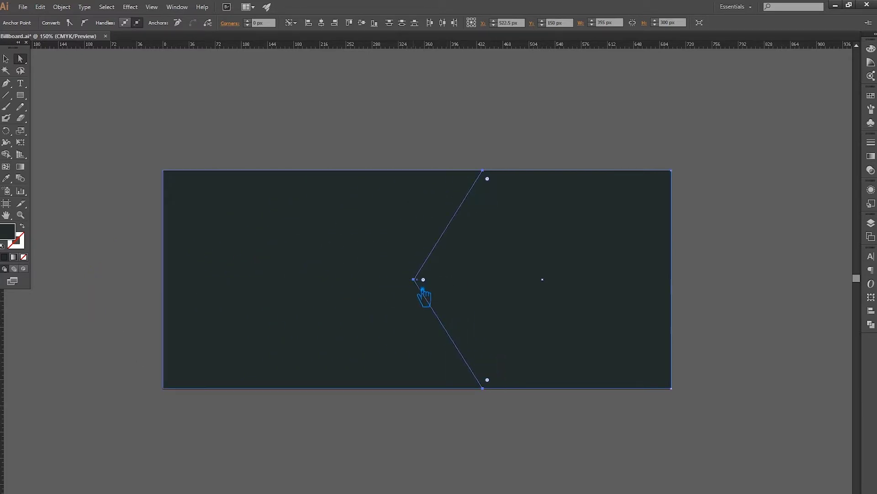
Fill the arrow shape with a bright teal colour.
double_click(9, 233)
mouse_move(670, 213)
mouse_down()
mouse_move(680, 189)
mouse_move(672, 165)
mouse_up()
click(846, 101)
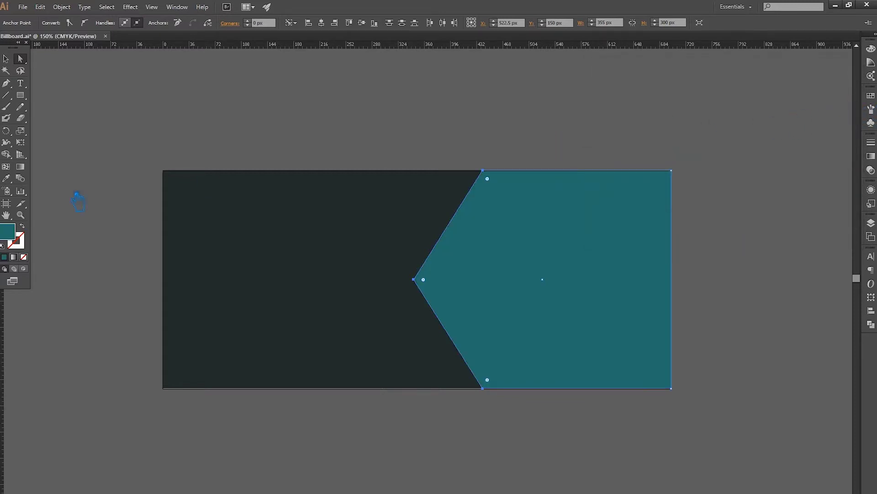
double_click(14, 234)
drag(685, 169, 684, 142)
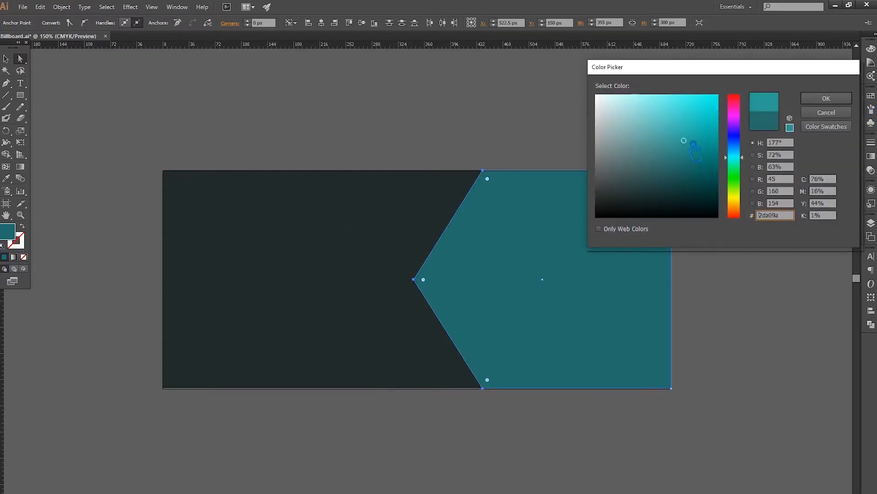
click(826, 98)
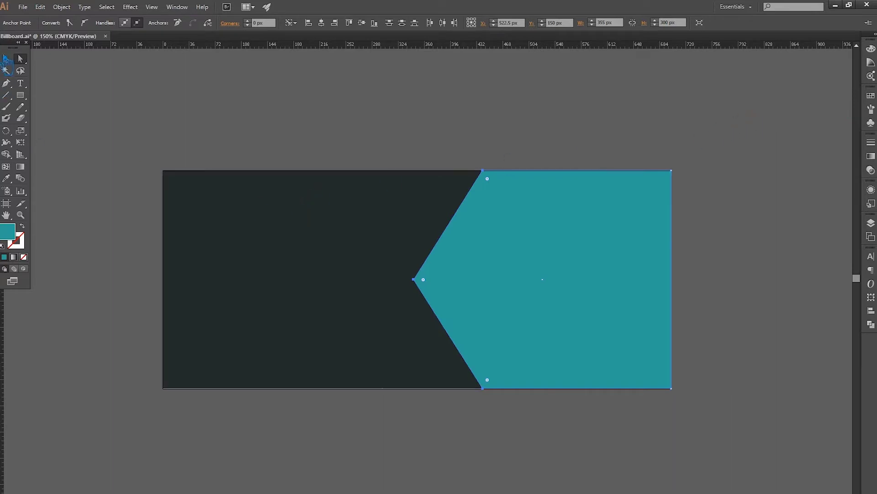
Nudge the arrow's tip and left corner points further left.
key(v)
click(415, 132)
drag(427, 156, 382, 131)
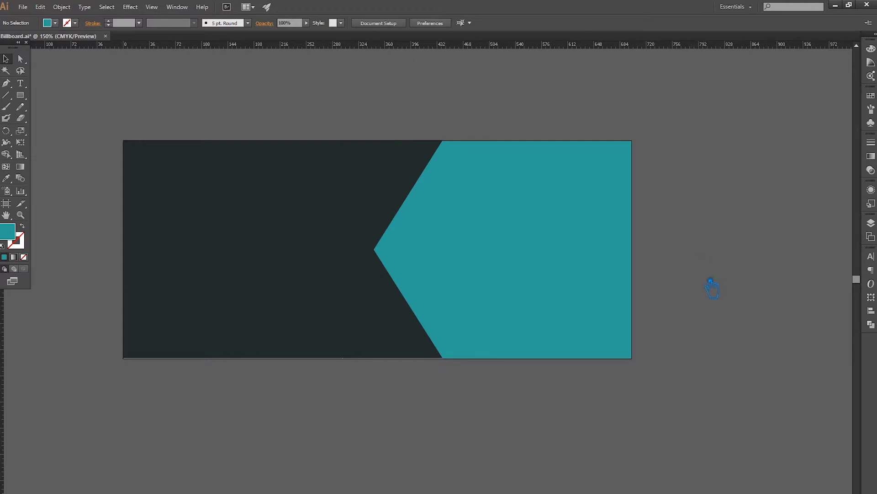
click(486, 264)
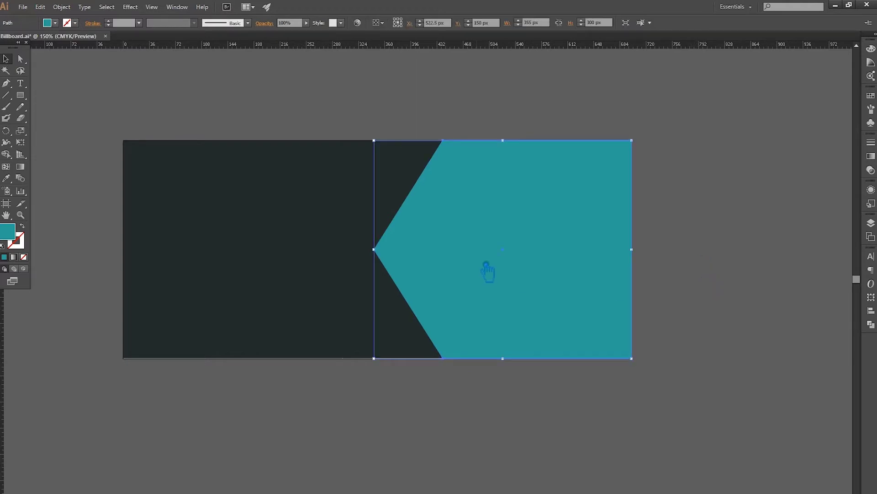
key(a)
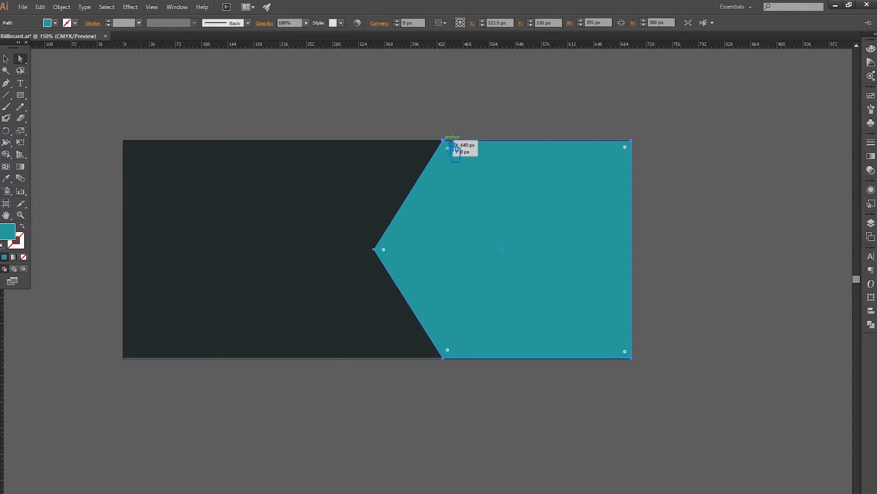
click(443, 141)
shift+click(374, 249)
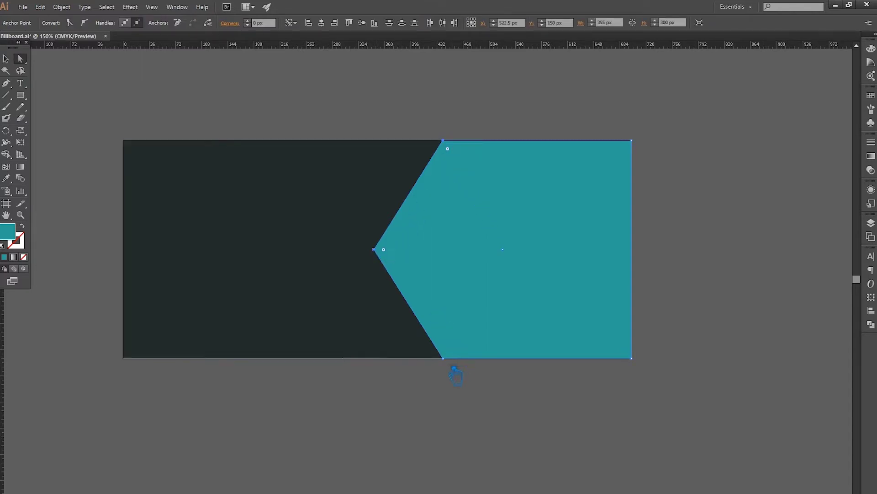
shift+click(443, 358)
key(Left)
key(Left)
key(Left)
key(Left)
key(Left)
key(Left)
key(Left)
key(Left)
key(Left)
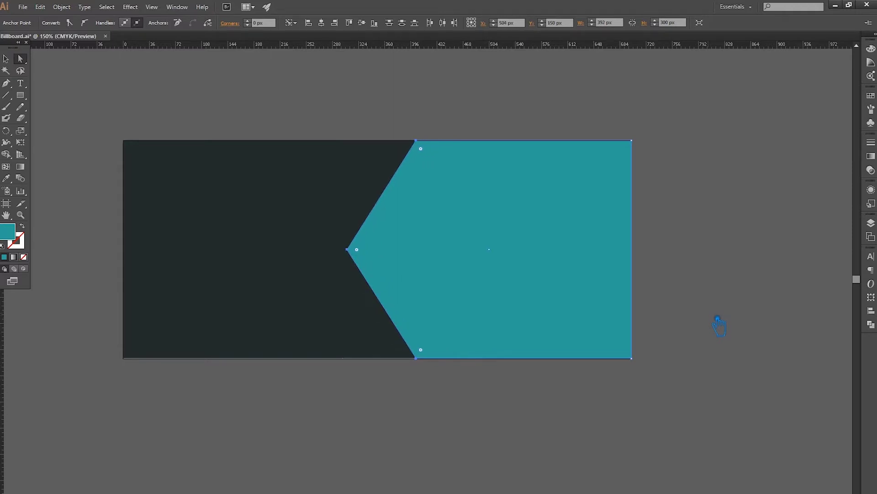
Clear the selection and save Billboard.ai.
click(225, 173)
click(5, 59)
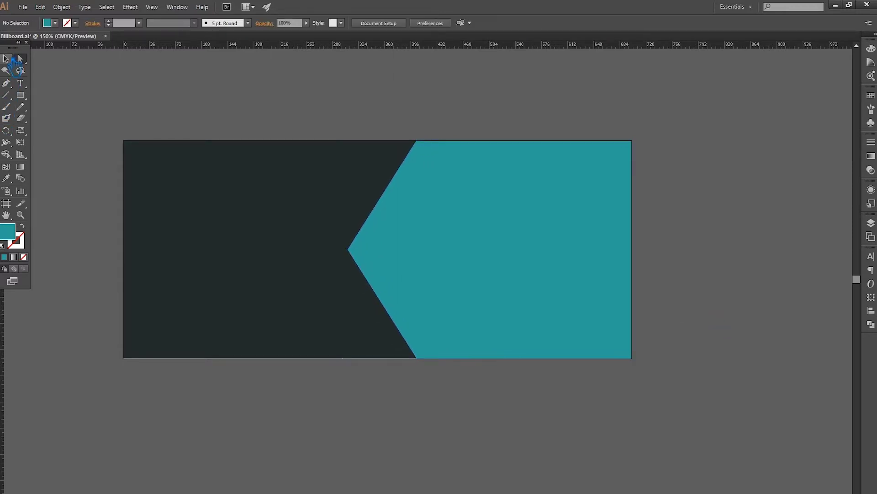
key(ctrl+s)
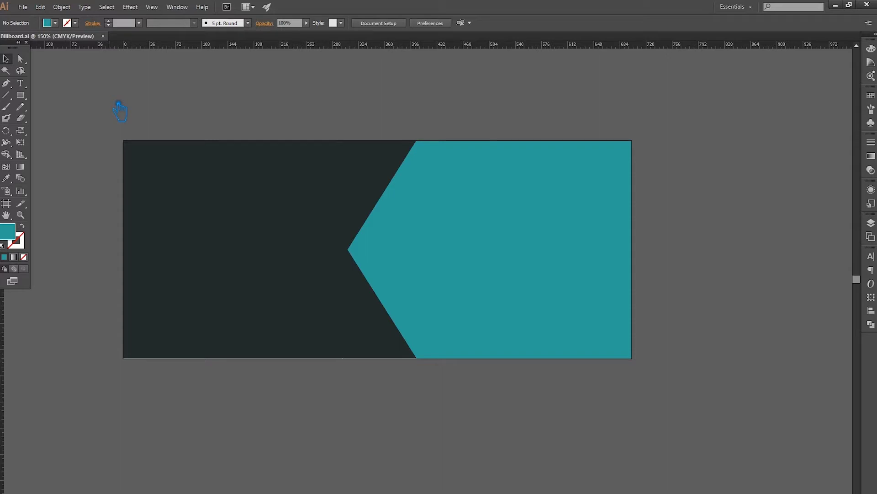
Paste a copy of the arrow in front and shift its tip and left corners slightly right.
click(465, 238)
key(a)
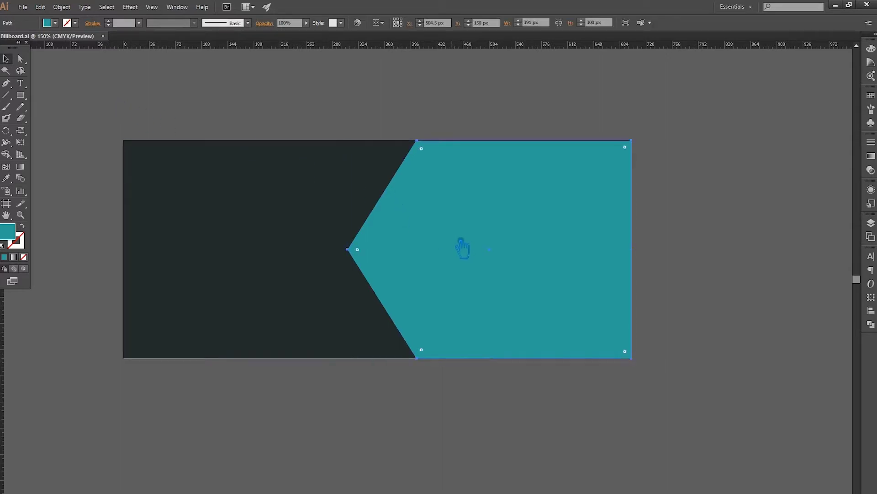
key(v)
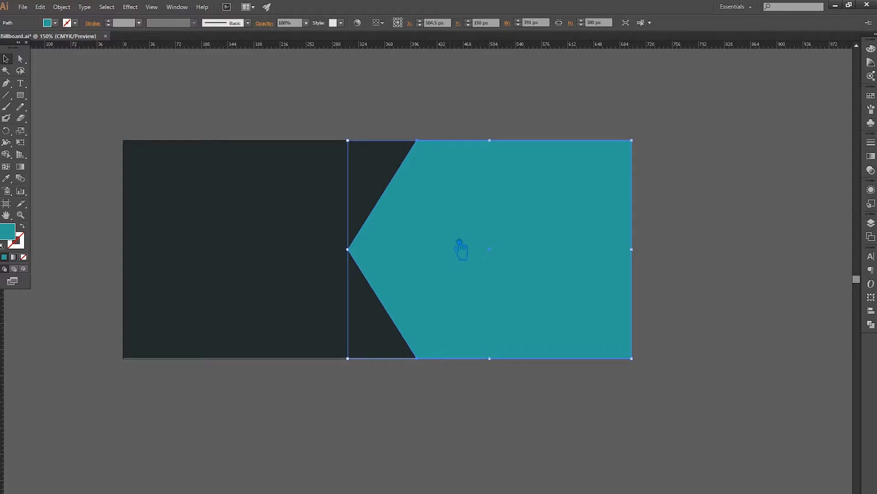
key(a)
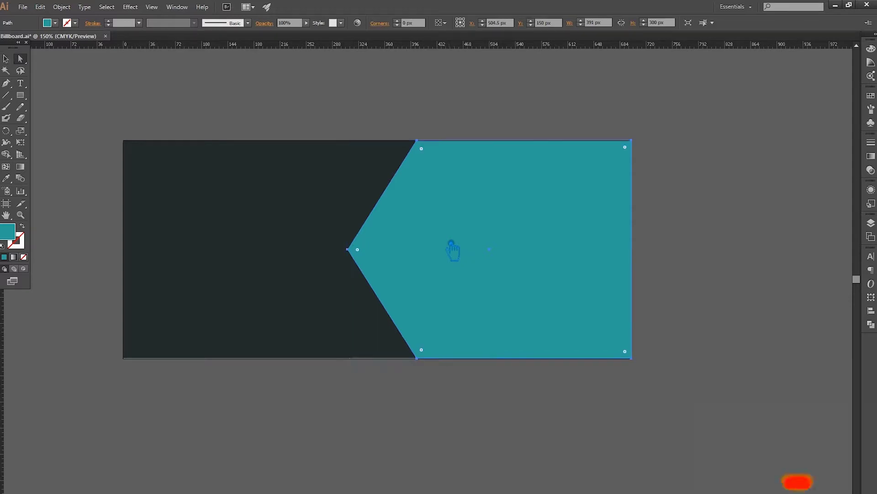
click(347, 249)
shift+click(418, 141)
shift+click(416, 358)
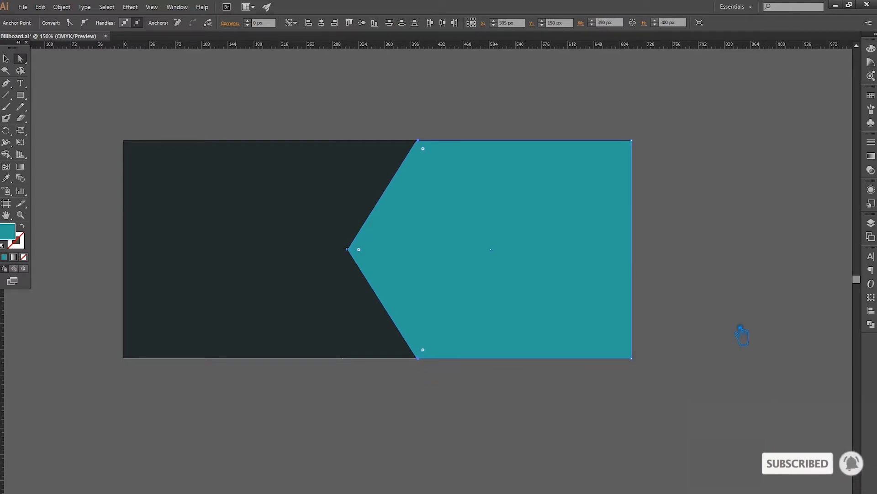
key(shift+Right)
key(shift+Right)
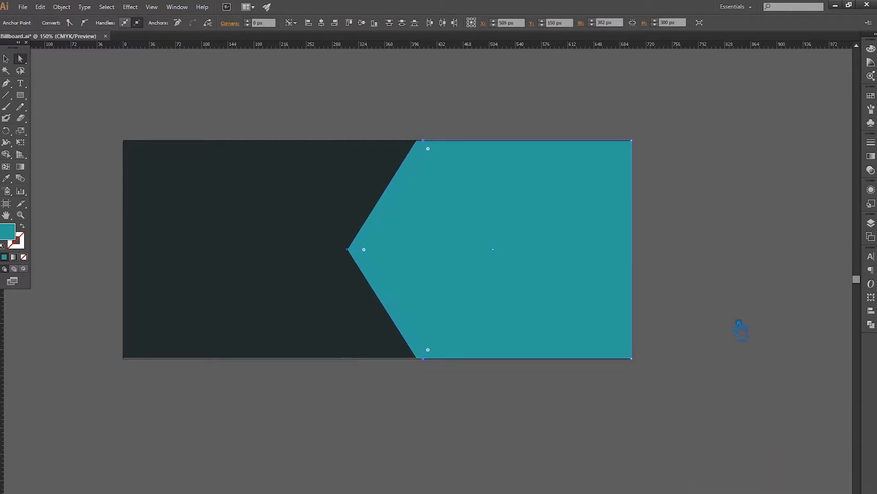
click(5, 58)
key(ctrl+shift+a)
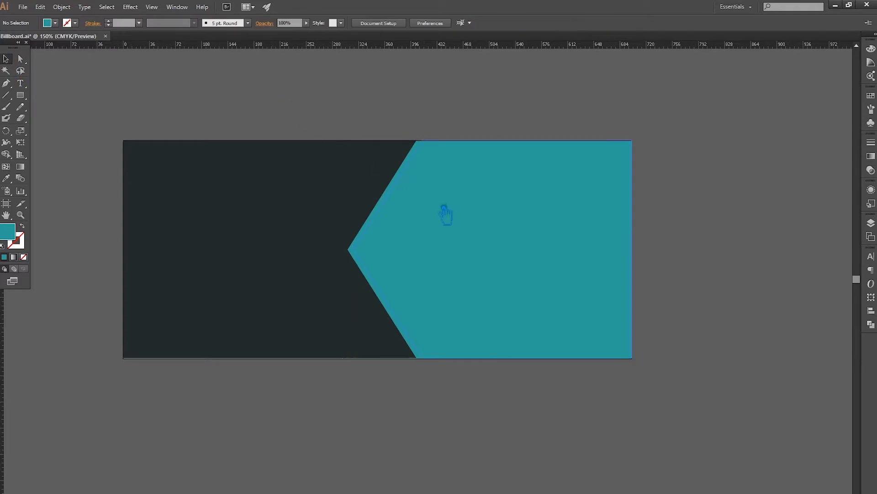
Fill the back arrow with darker teal #237c75.
click(399, 191)
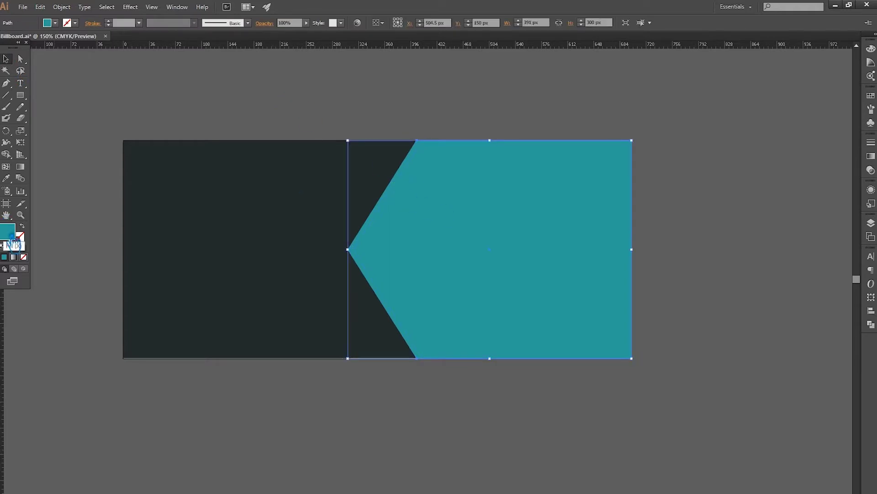
double_click(9, 233)
text(237c75)
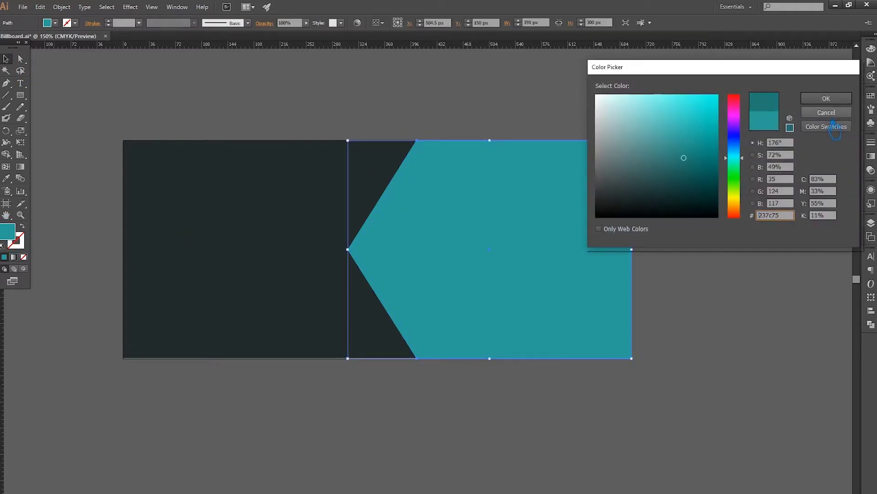
click(827, 98)
click(743, 178)
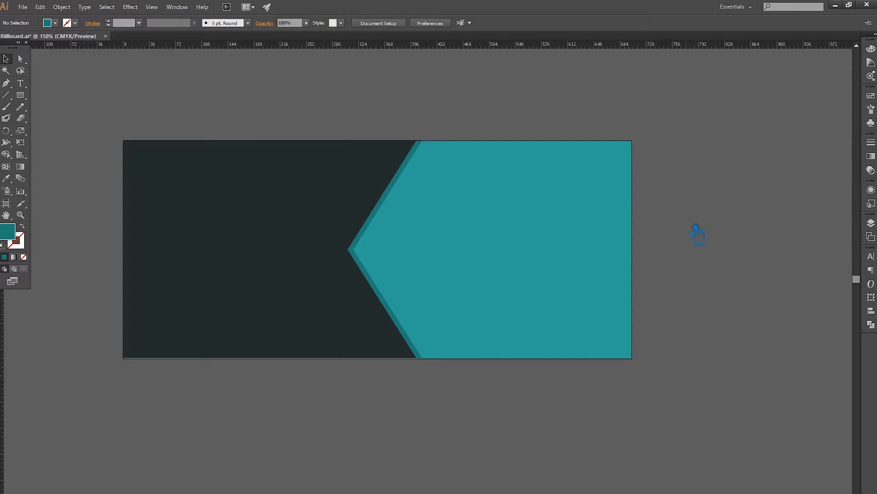
Fine-tune the darker teal strip's shade and save Billboard.ai.
click(381, 226)
double_click(8, 232)
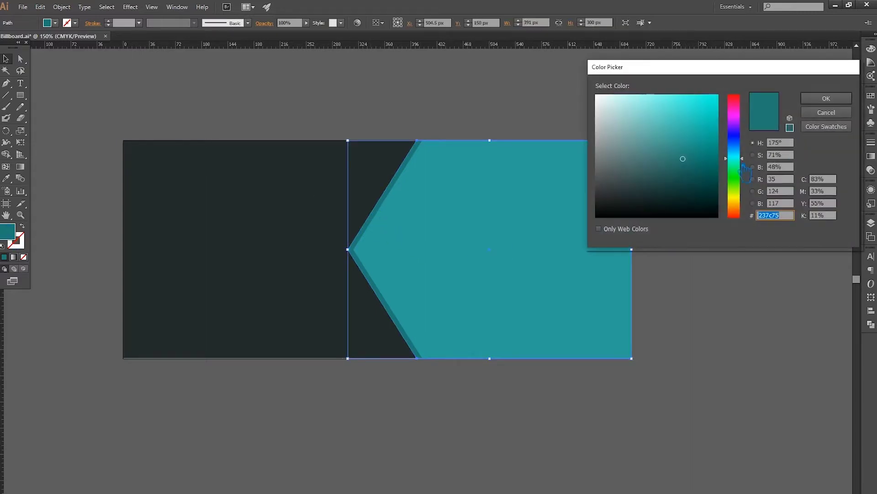
click(684, 168)
click(827, 99)
click(766, 151)
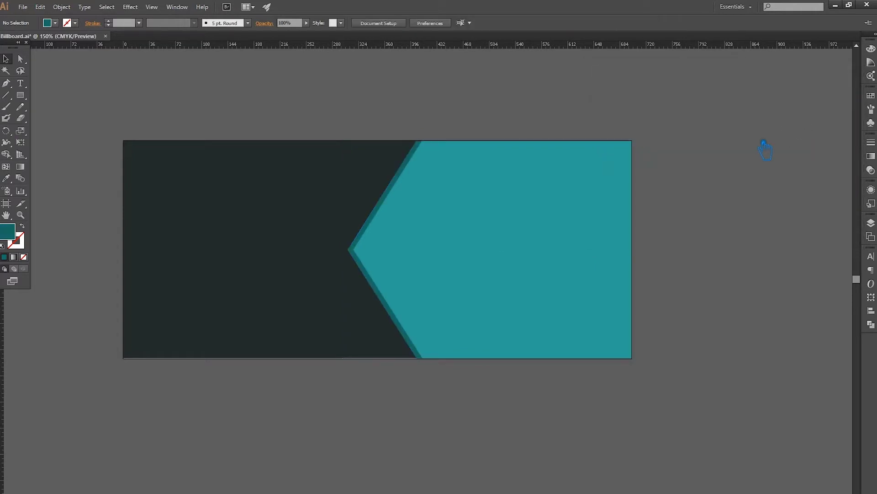
key(ctrl+s)
Import the orange car image and place it over the teal arrow panel.
click(835, 5)
mouse_move(111, 94)
mouse_down()
mouse_move(557, 187)
mouse_move(388, 242)
mouse_up()
scroll(388, 242, down, 6)
mouse_move(489, 172)
mouse_down()
mouse_move(468, 226)
mouse_move(371, 233)
mouse_up()
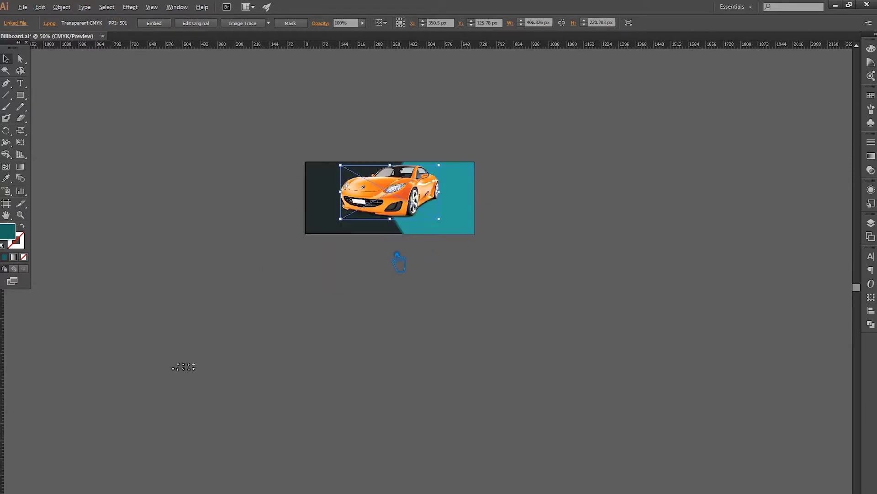
scroll(398, 254, up, 5)
drag(482, 261, 364, 421)
drag(293, 293, 409, 304)
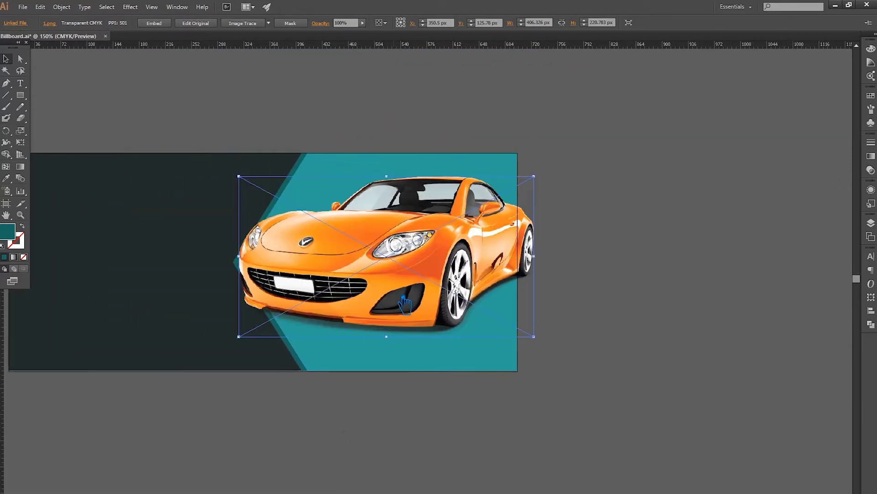
Scale the car to fit the teal panel, its right side near the panel's right edge.
drag(534, 176, 492, 199)
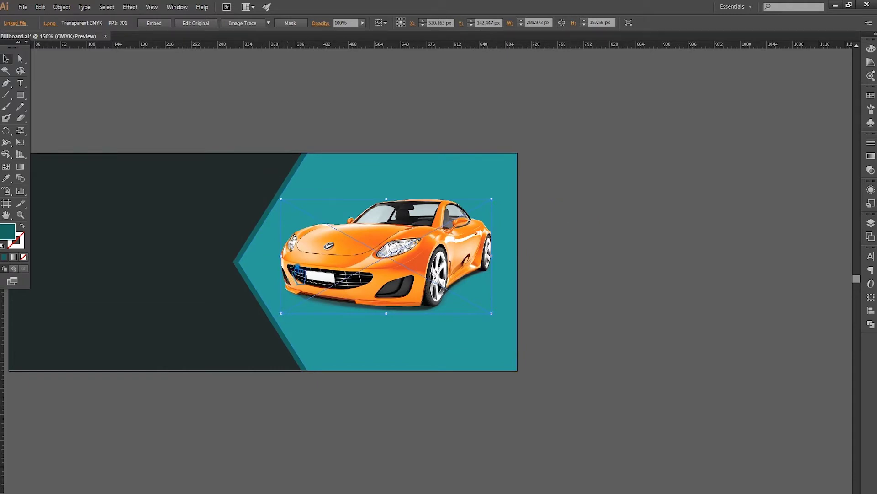
key(ctrl+semicolon)
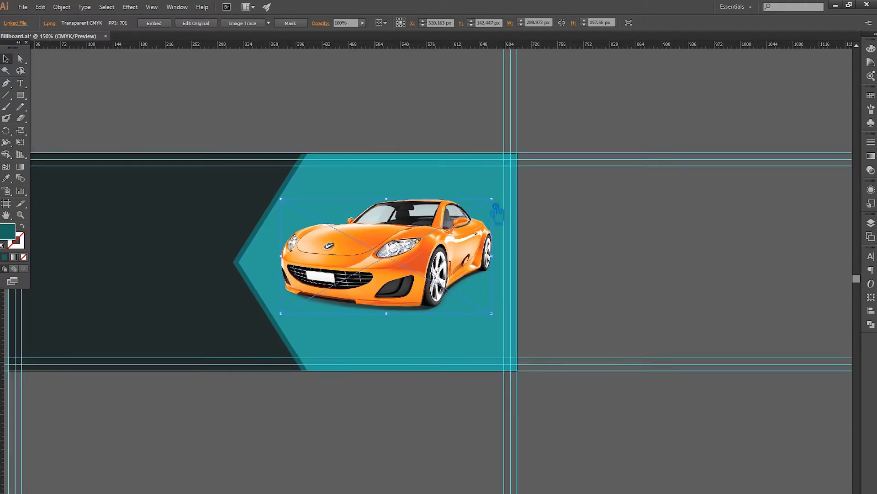
drag(491, 199, 515, 200)
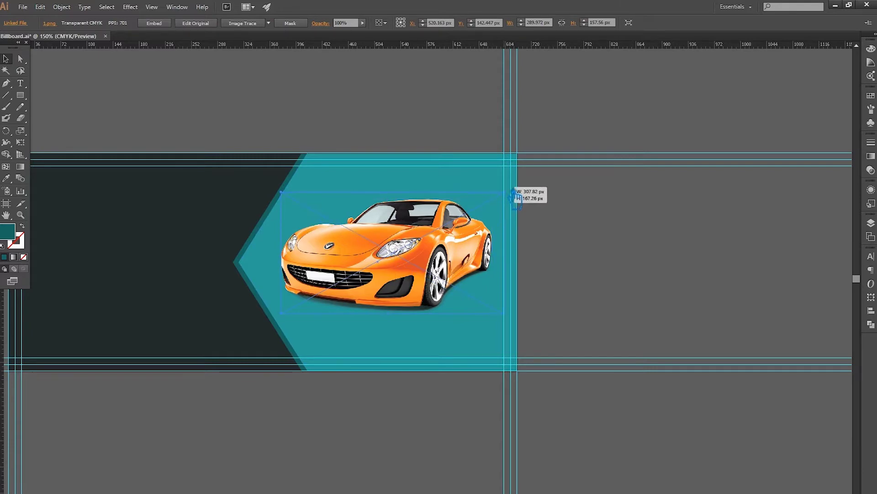
drag(515, 200, 514, 199)
scroll(530, 213, up, 3)
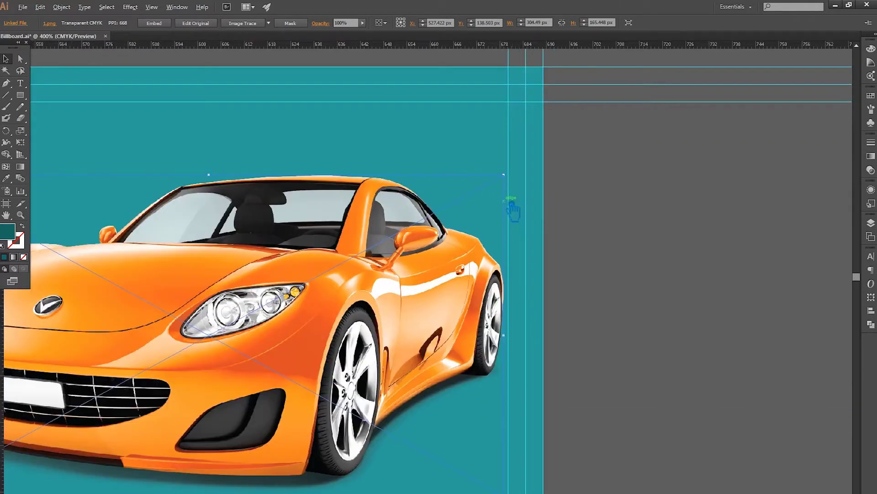
scroll(509, 202, up, 3)
drag(513, 131, 524, 121)
scroll(516, 132, down, 2)
scroll(511, 141, down, 2)
scroll(510, 146, down, 2)
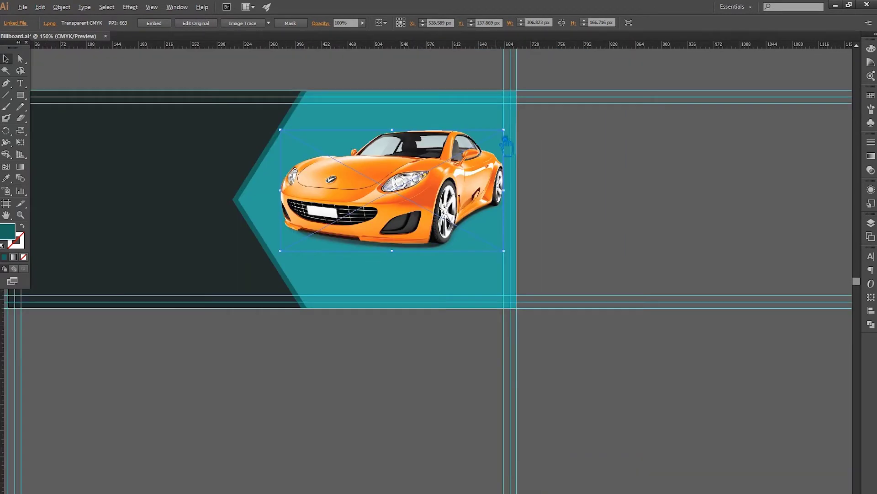
mouse_move(286, 131)
mouse_down()
mouse_move(267, 133)
mouse_move(282, 131)
mouse_up()
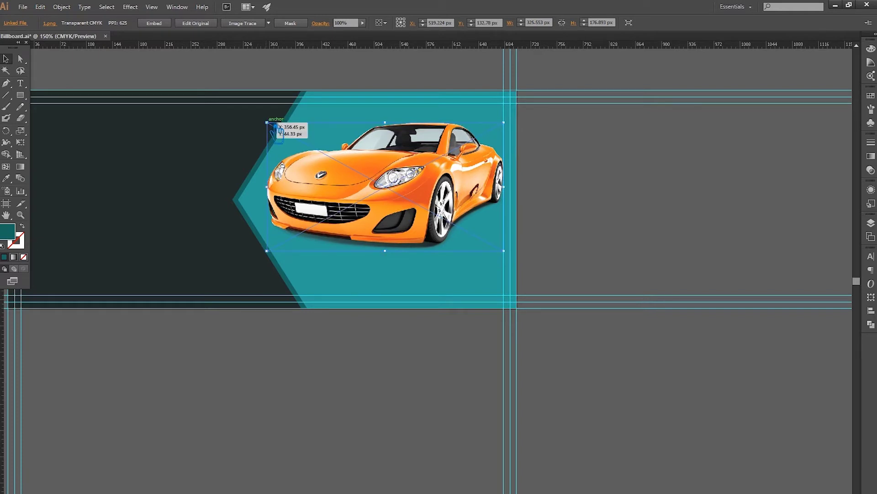
click(526, 197)
View the whole banner and shrink the car slightly to about 281 × 153 px.
scroll(597, 218, down, 1)
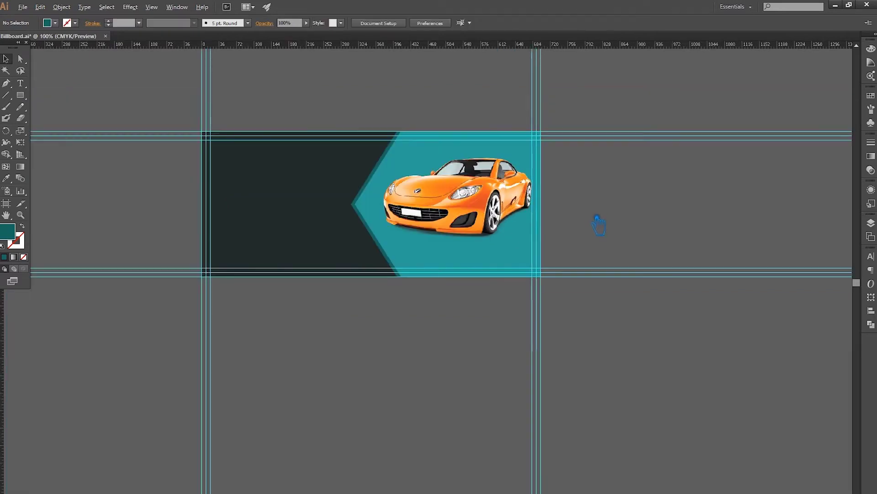
scroll(606, 227, up, 2)
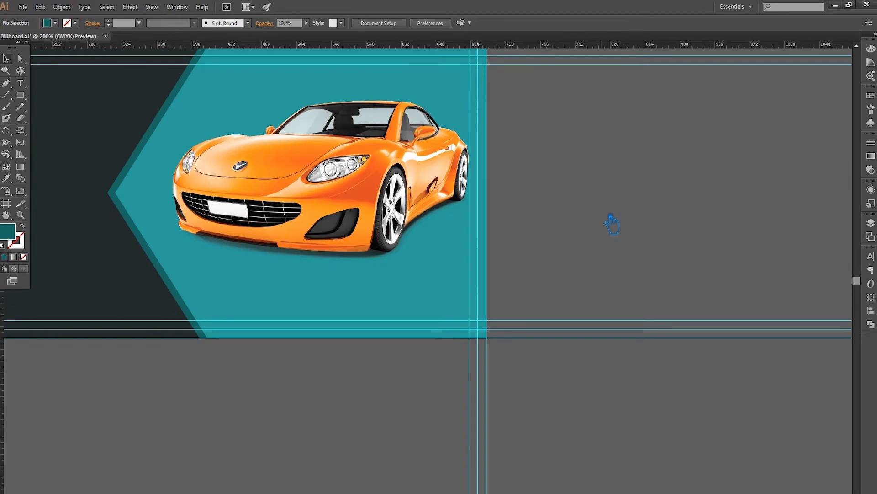
scroll(597, 220, down, 1)
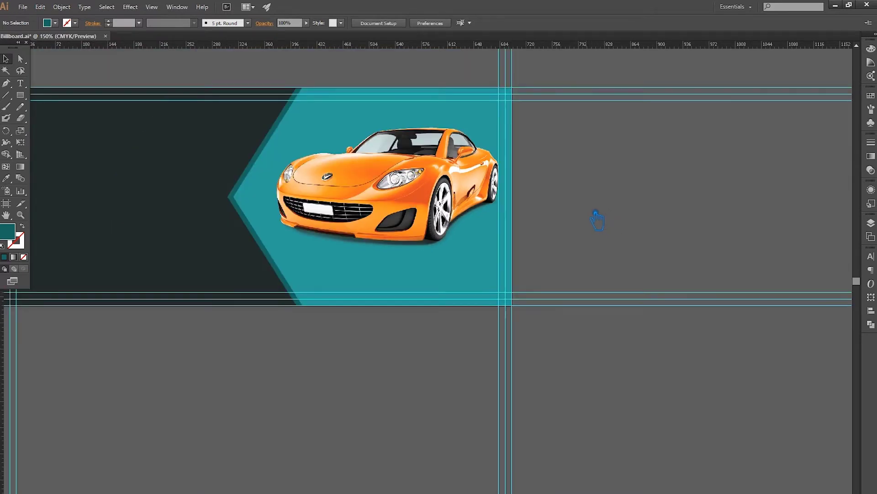
drag(589, 228, 662, 248)
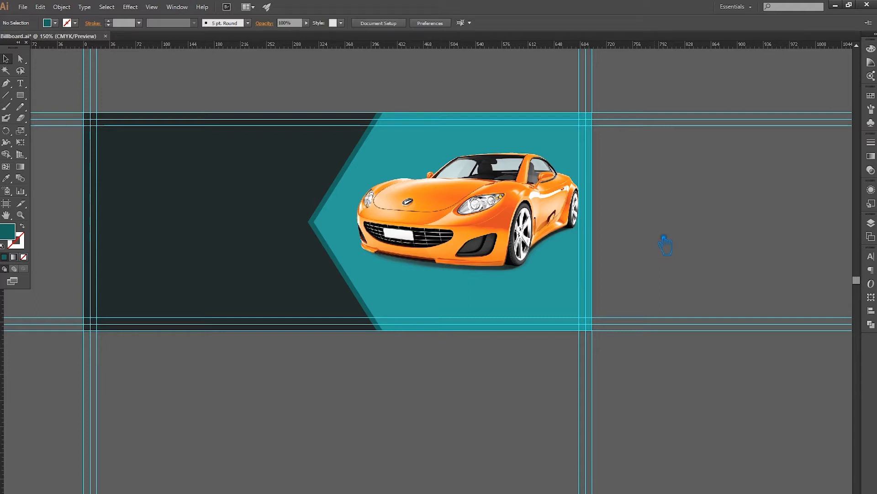
click(457, 224)
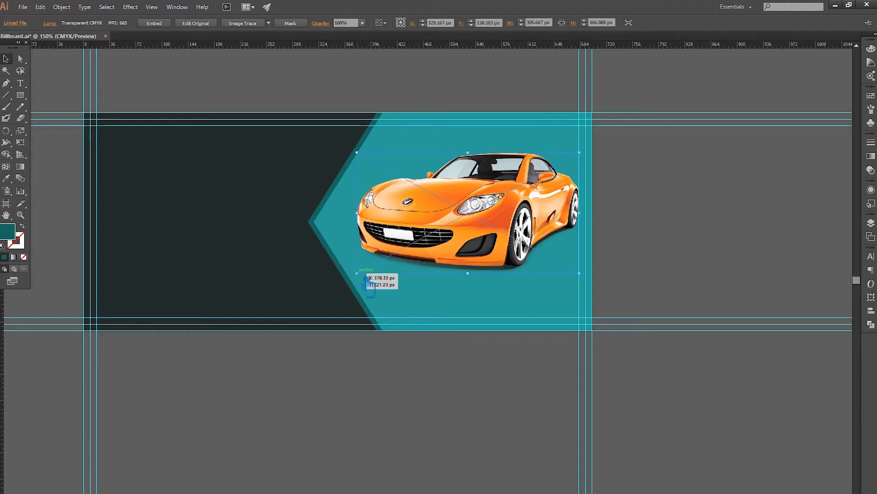
click(709, 198)
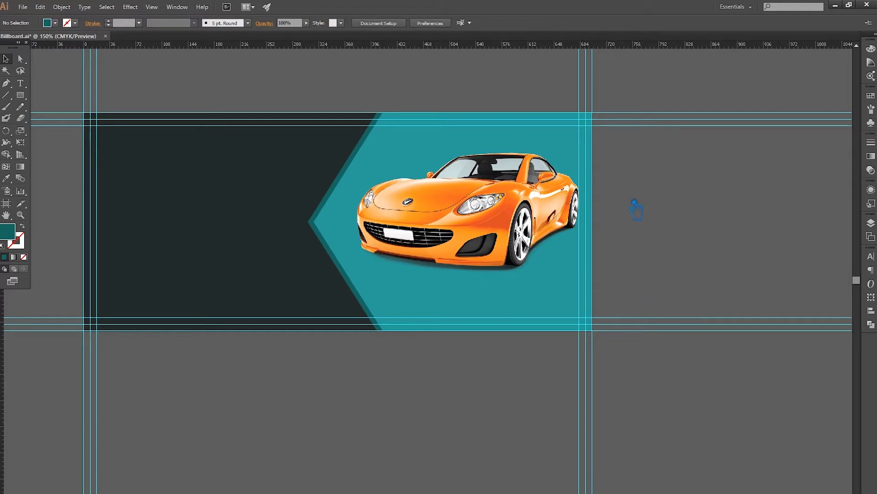
click(486, 229)
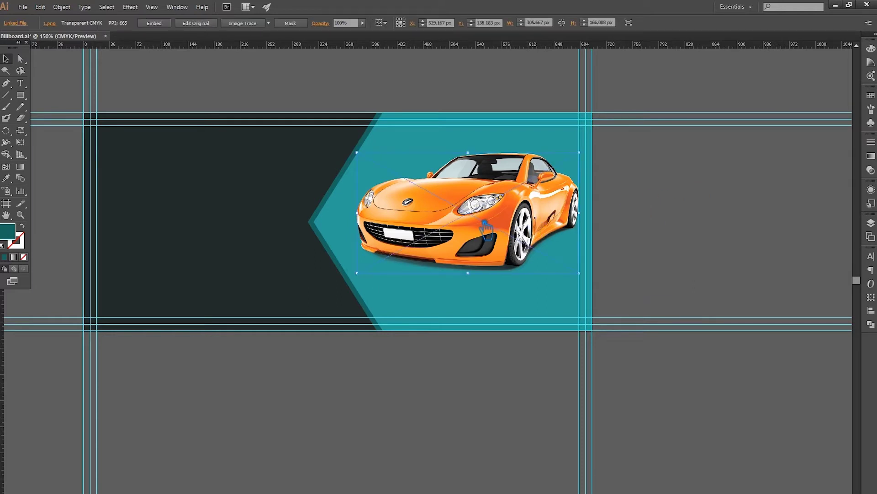
drag(368, 285, 375, 263)
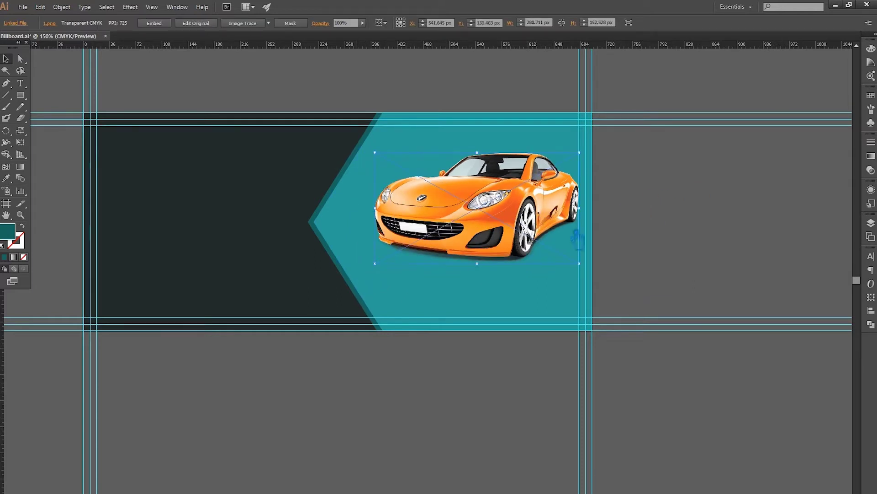
click(713, 213)
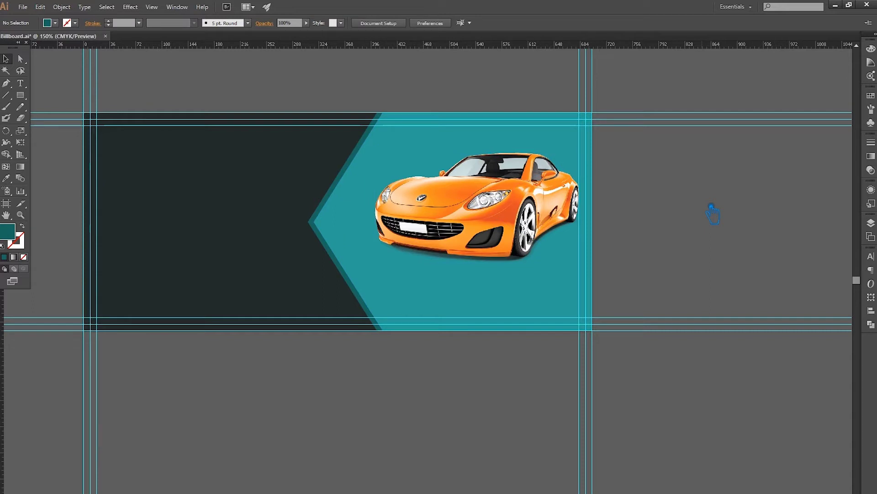
click(341, 224)
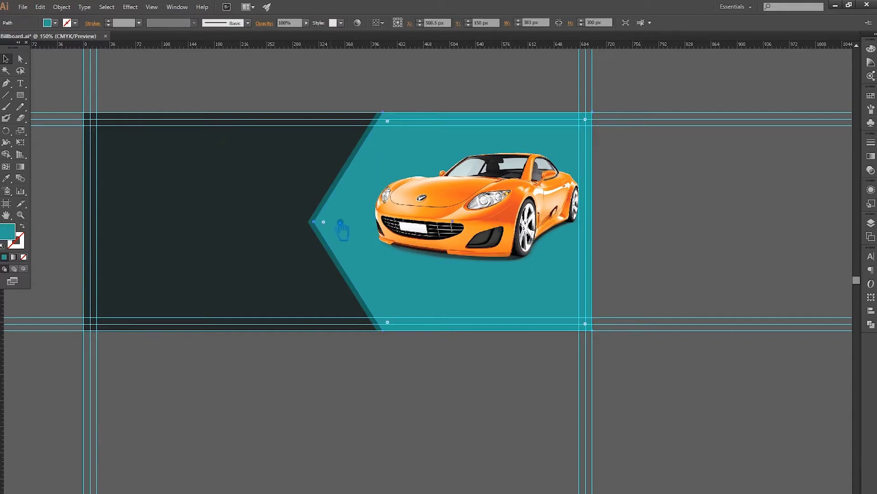
Nudge the teal arrow's tip anchors right and left to adjust its point.
key(a)
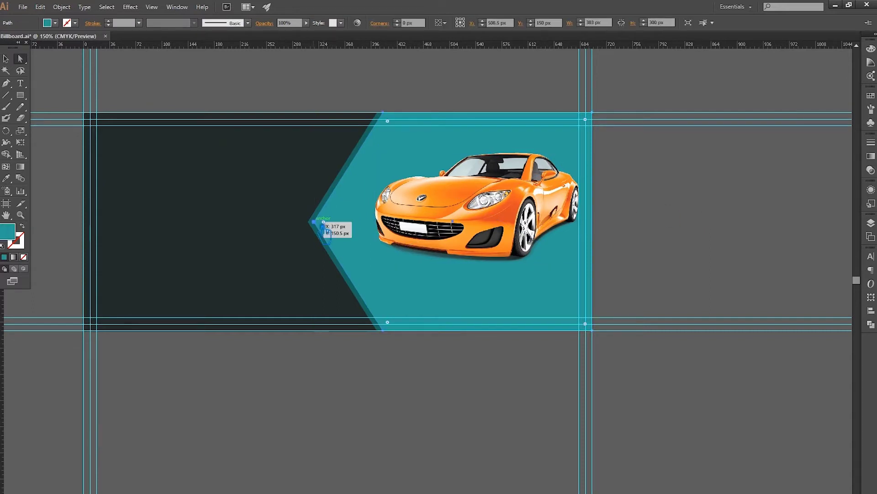
click(323, 224)
shift+click(384, 114)
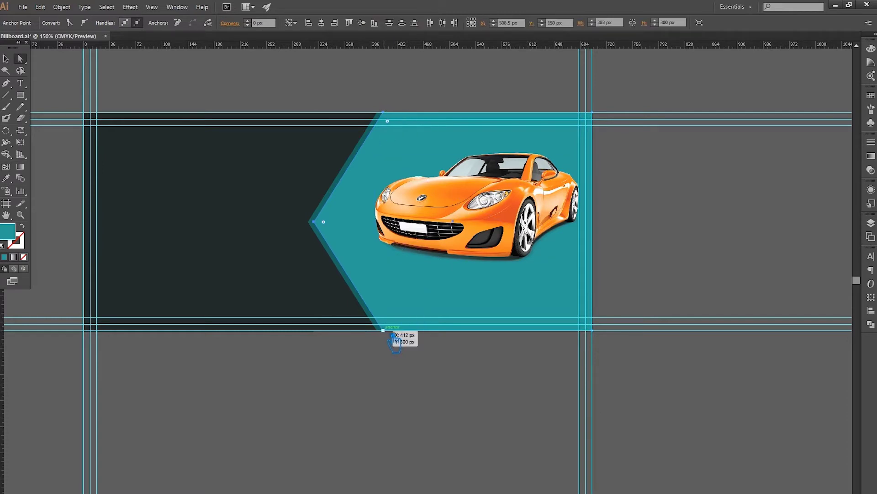
key(shift+Right)
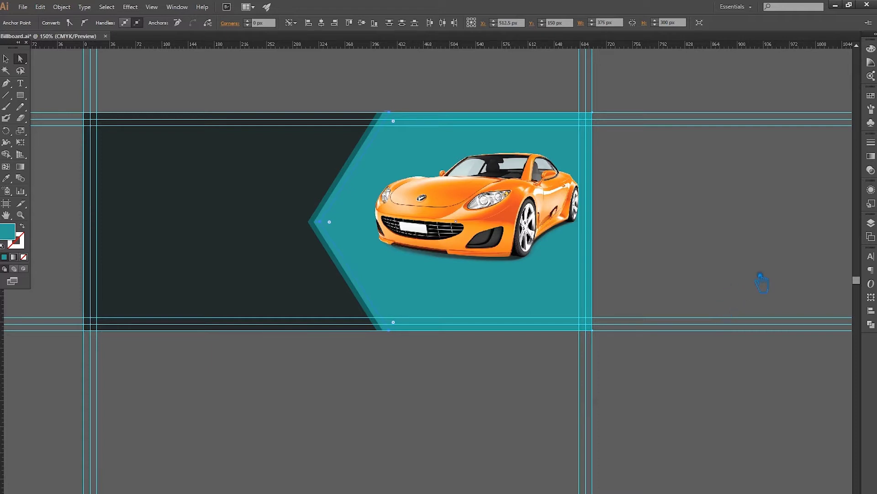
click(761, 228)
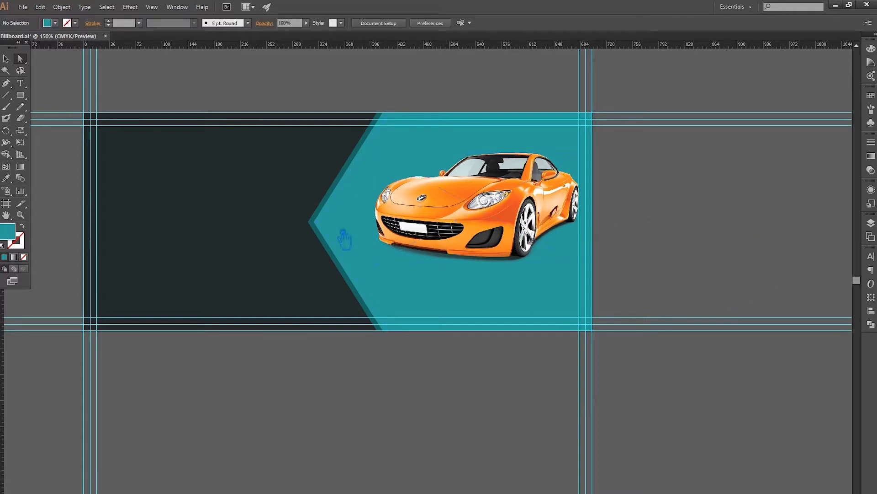
click(315, 222)
key(Left)
key(Left)
key(Left)
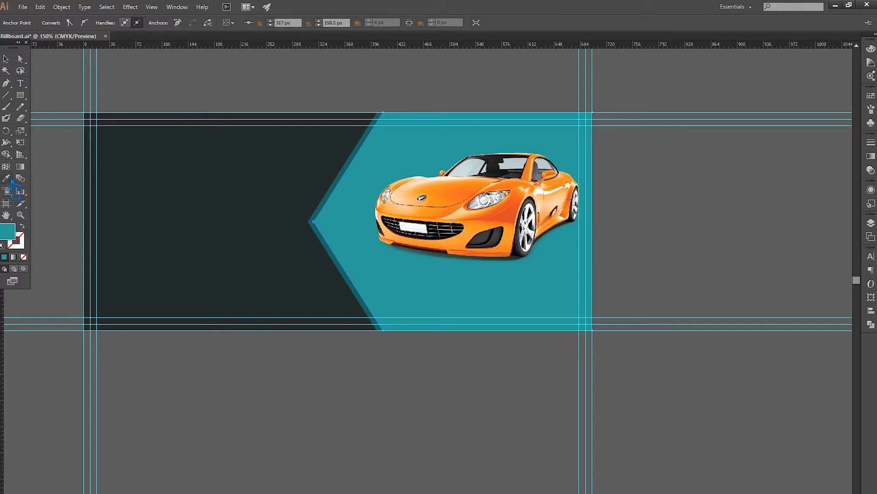
Fill the chevron band behind the arrow with a lighter teal, 2e897e.
click(330, 227)
double_click(7, 231)
drag(695, 173, 679, 154)
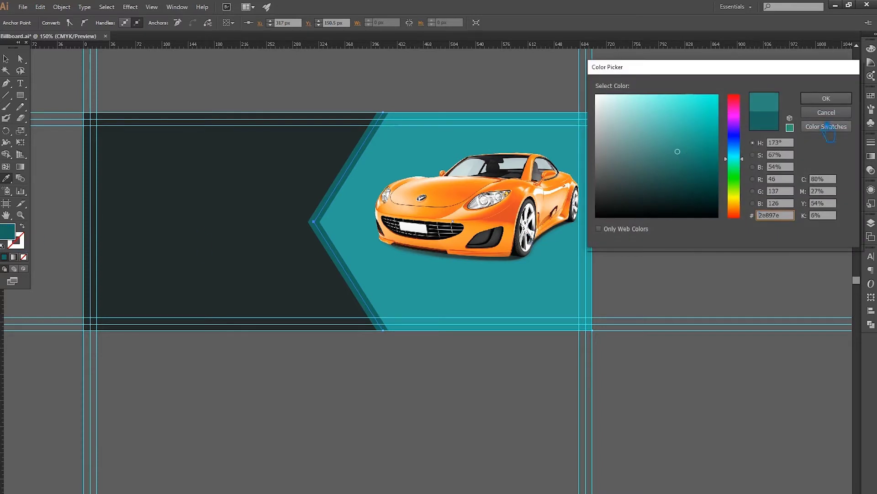
click(827, 99)
click(6, 59)
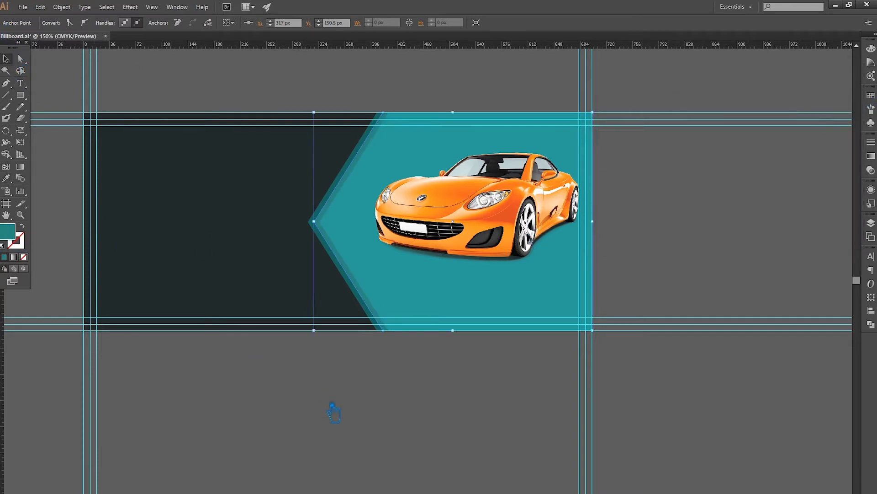
click(343, 412)
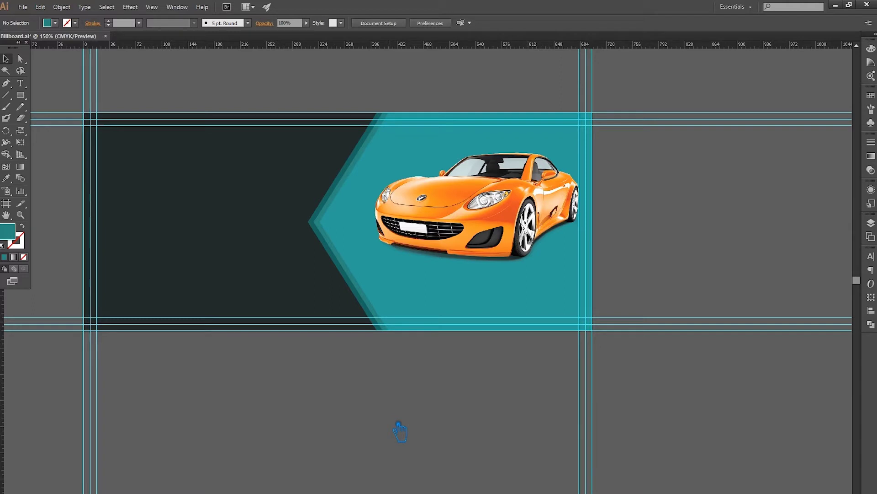
click(268, 281)
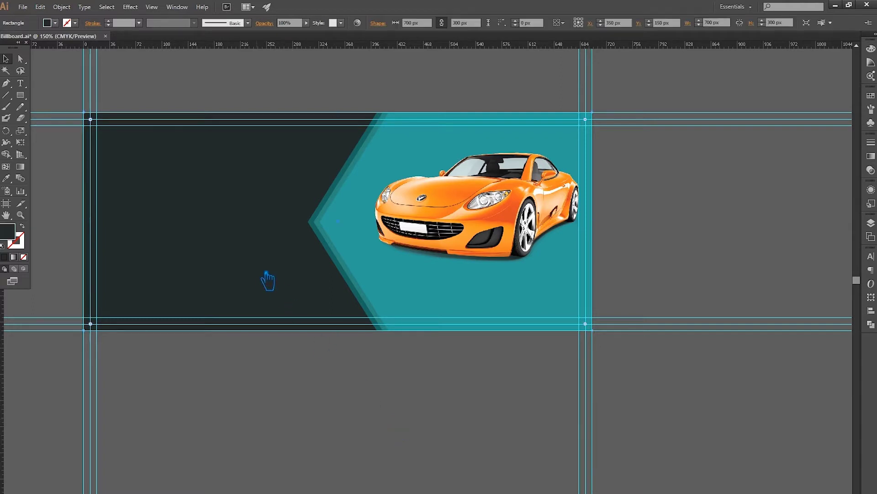
Enlarge the car slightly from its bottom-left corner and save the document.
key(ctrl+shift+a)
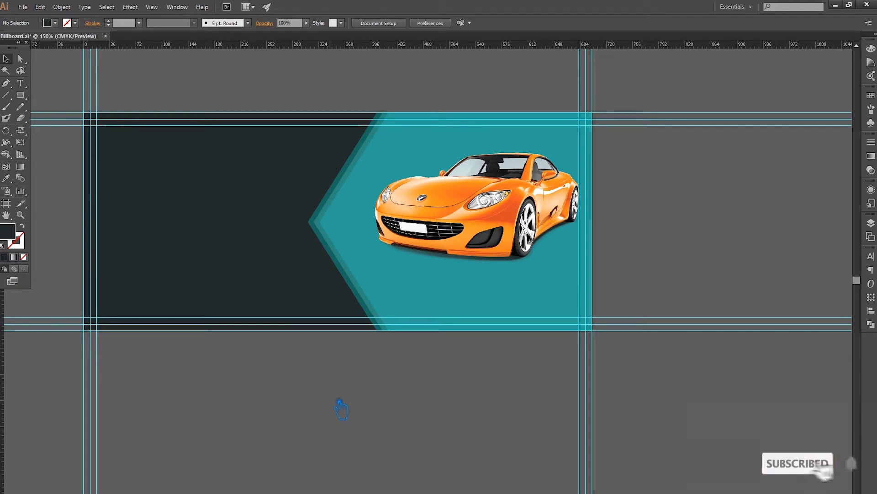
click(457, 215)
drag(377, 264, 364, 285)
click(455, 389)
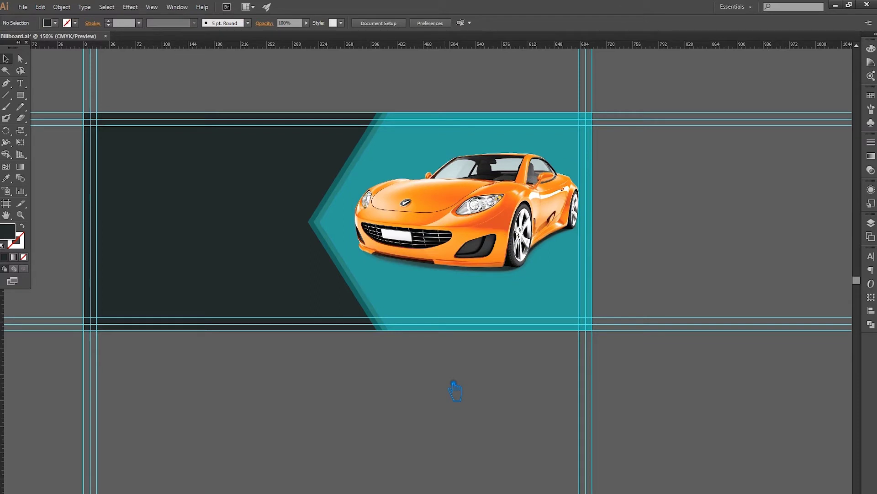
key(ctrl+s)
Draw a long thin ellipse under the car and rotate it to a tilt.
key(t)
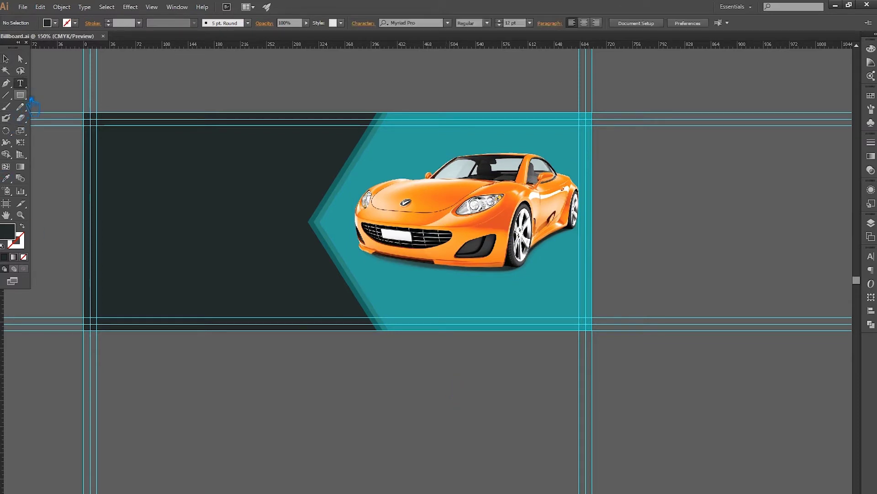
drag(21, 95, 55, 118)
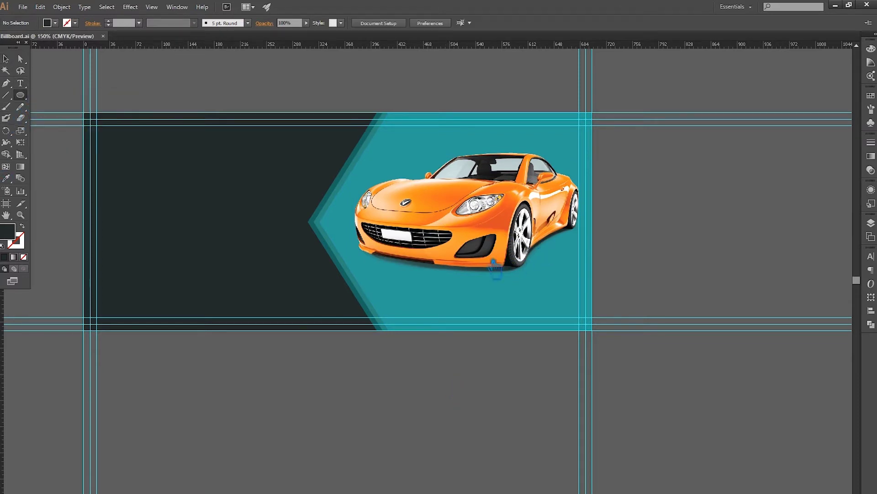
drag(344, 273, 553, 281)
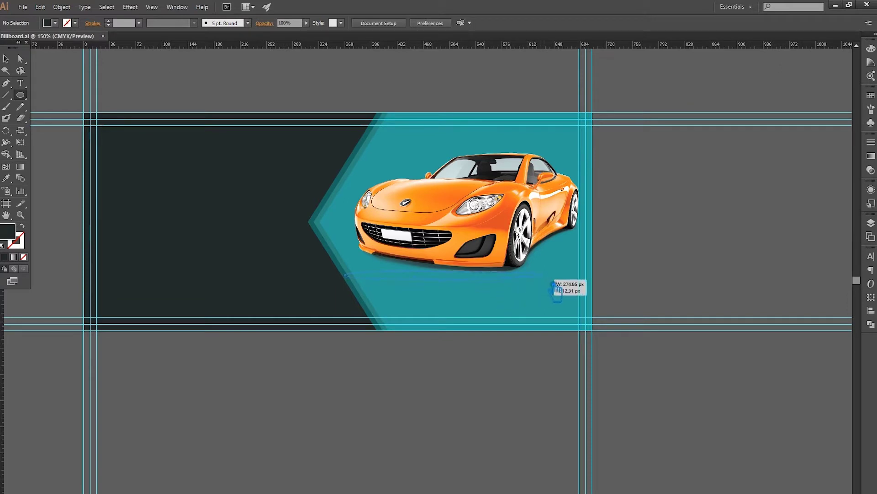
key(v)
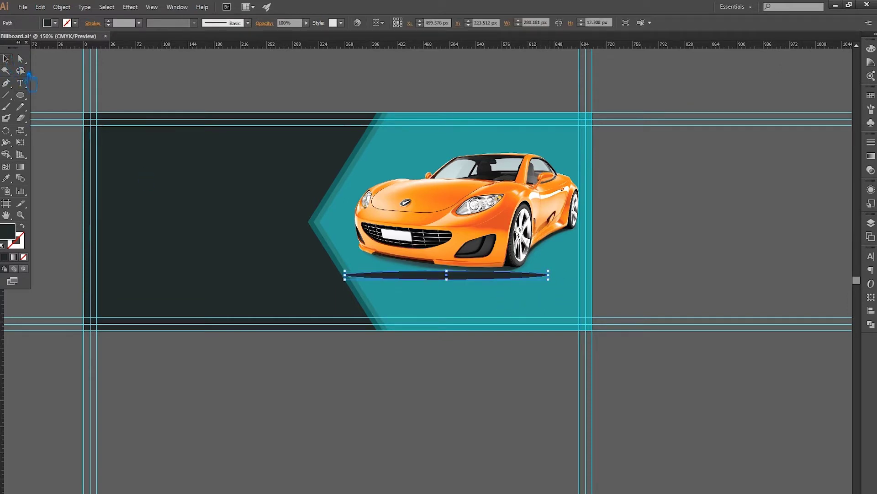
drag(563, 276, 536, 242)
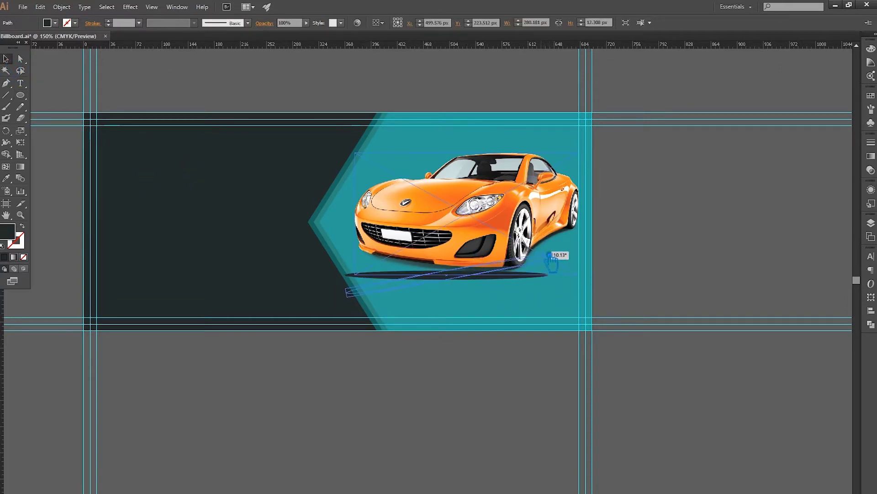
mouse_move(536, 242)
mouse_down()
mouse_move(509, 265)
mouse_move(519, 247)
mouse_up()
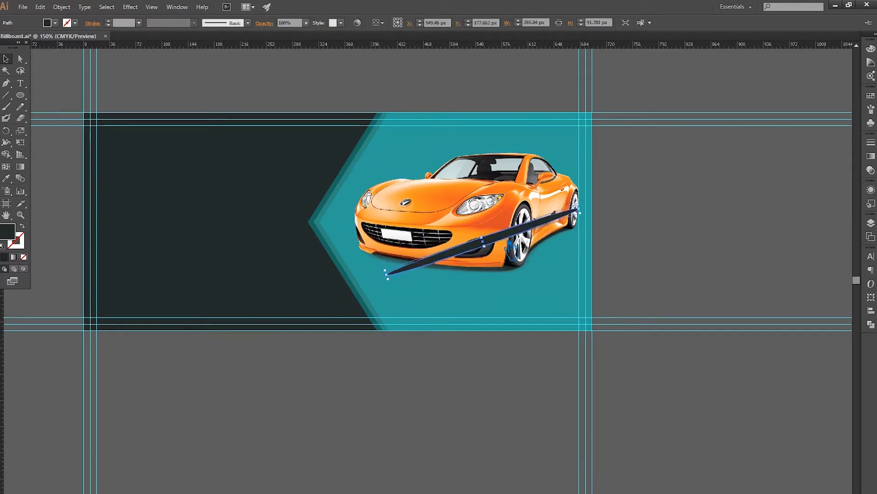
Undo the tilt, then position and narrow the shadow to about 226 × 14 px under the car.
key(ctrl+z)
key(ctrl+z)
drag(482, 284, 483, 265)
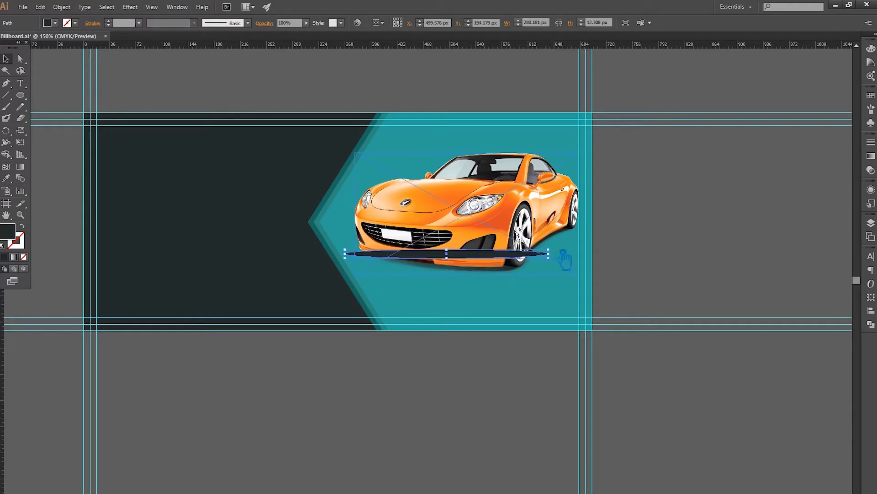
drag(565, 257, 561, 275)
drag(449, 266, 447, 274)
drag(547, 273, 532, 284)
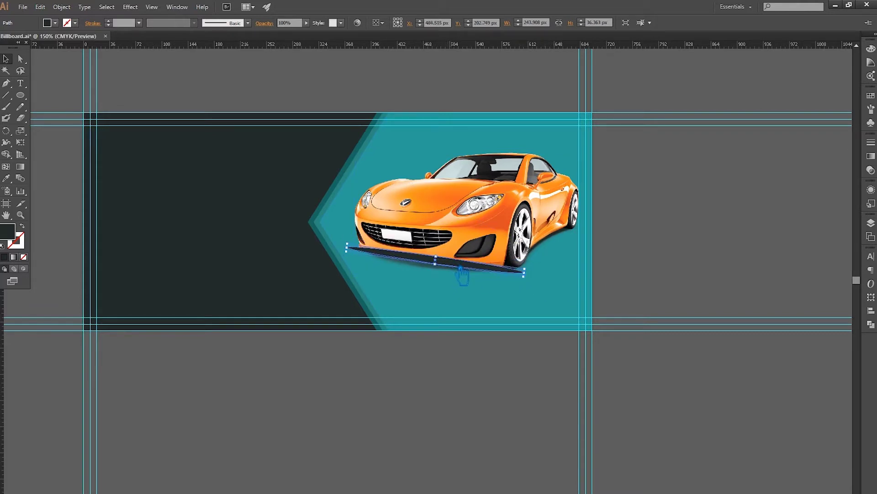
drag(532, 284, 525, 284)
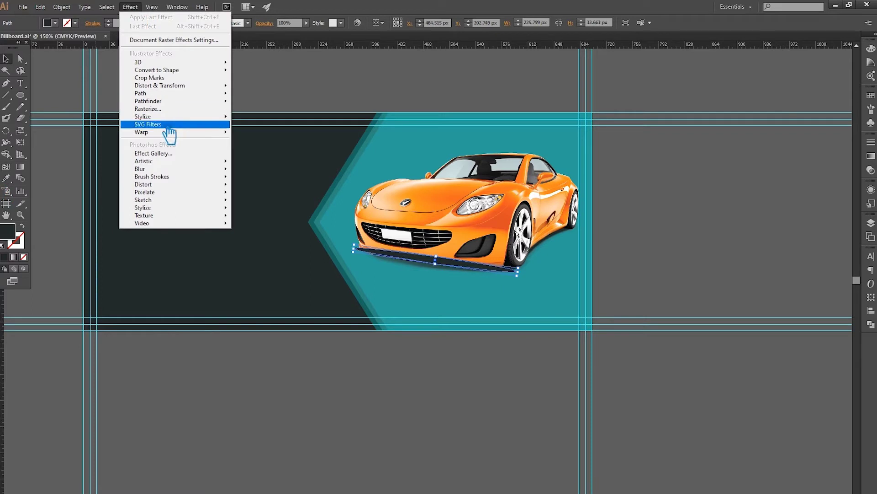
Apply a Gaussian Blur with an increased radius to the shadow.
click(272, 170)
click(377, 274)
drag(437, 236, 680, 207)
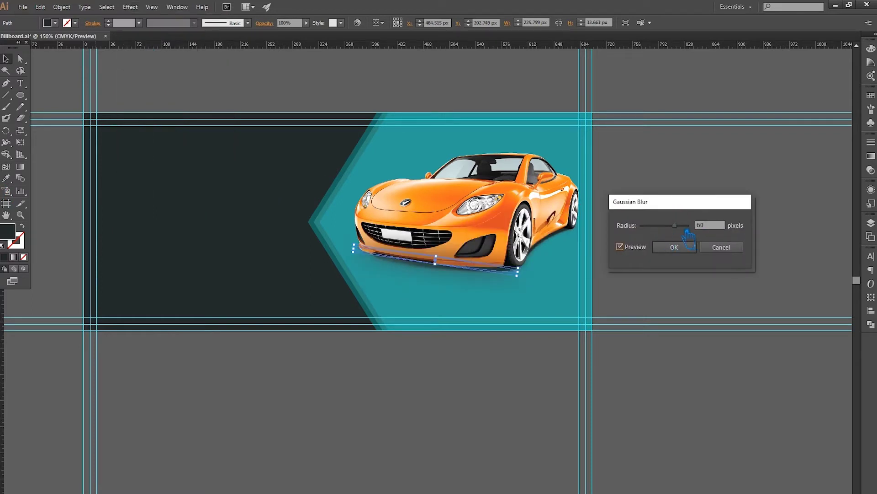
drag(675, 230, 679, 232)
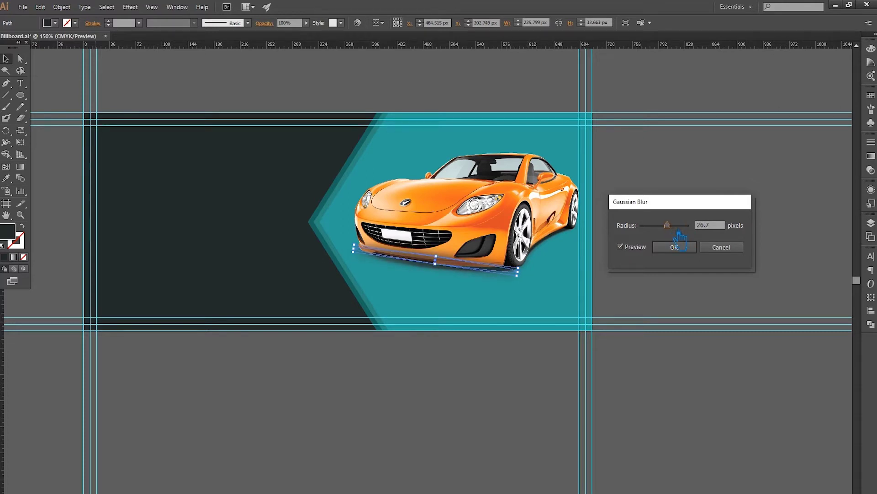
click(675, 246)
Reshape the blurred shadow's anchor curves so it hugs the car's front underside.
click(689, 270)
click(484, 223)
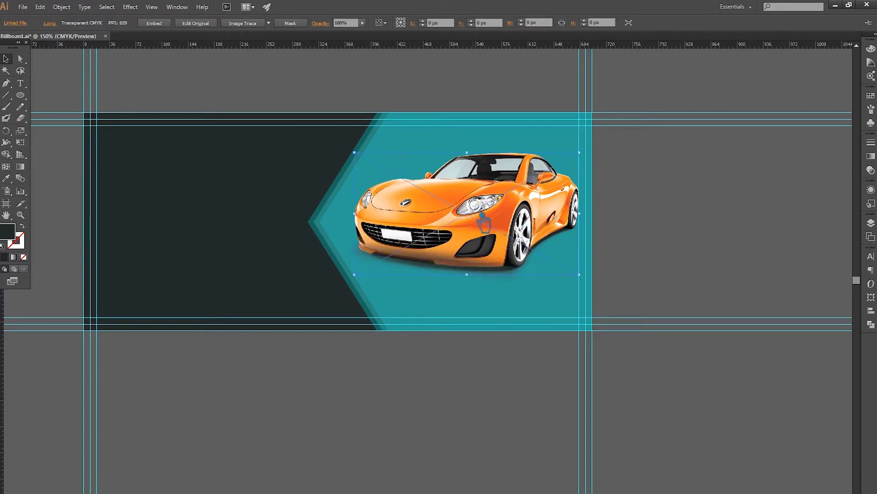
click(462, 267)
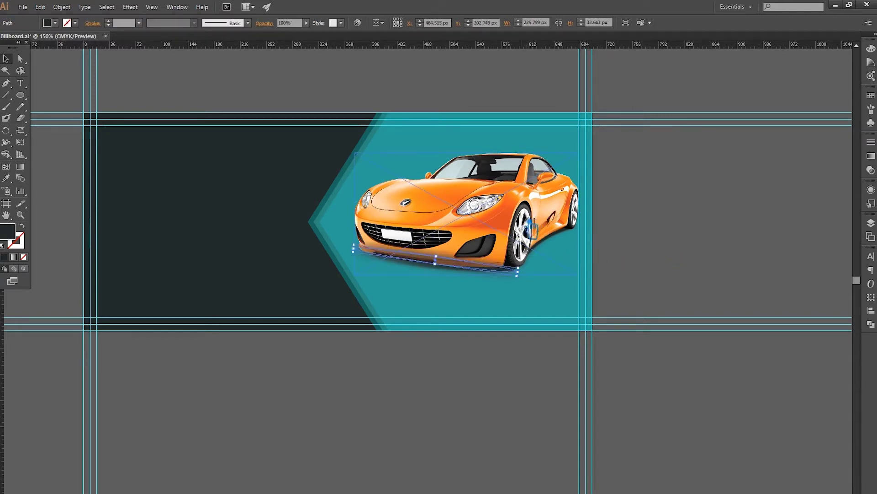
click(491, 223)
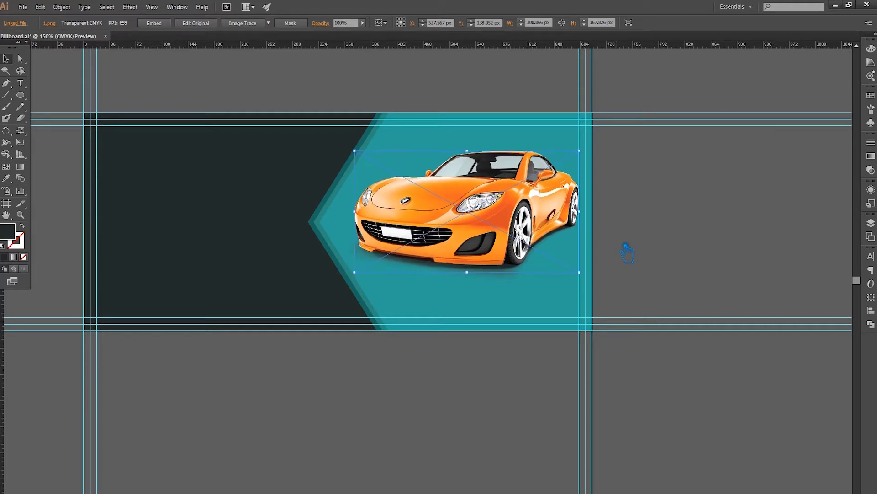
click(647, 241)
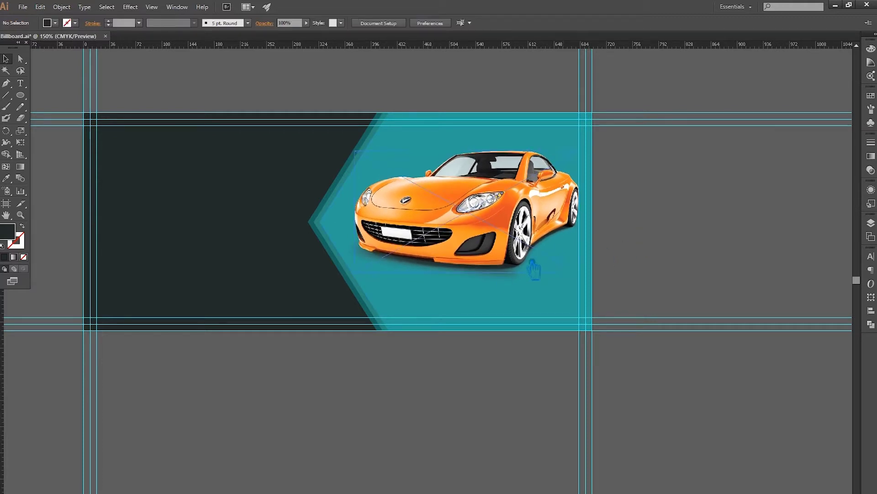
click(511, 283)
key(a)
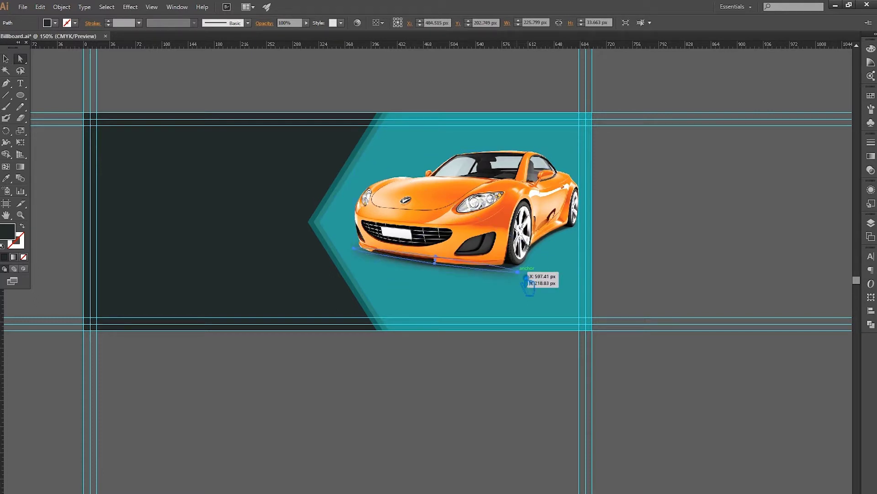
click(526, 277)
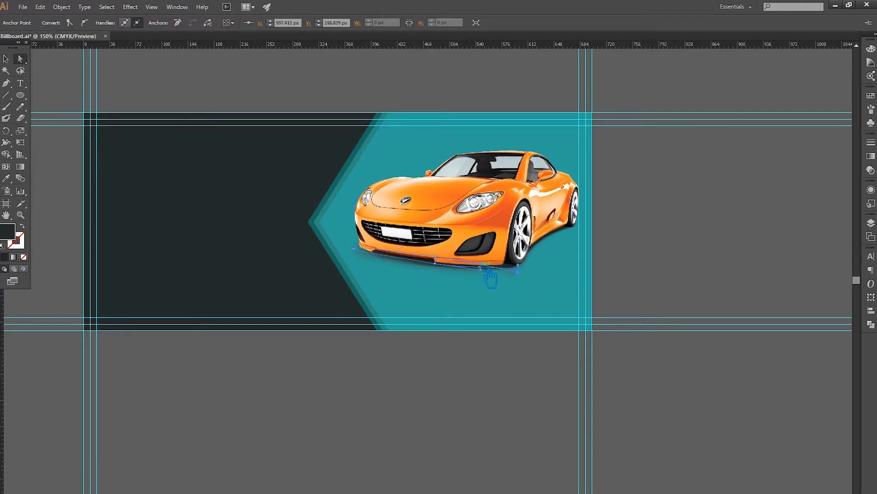
drag(491, 266, 483, 281)
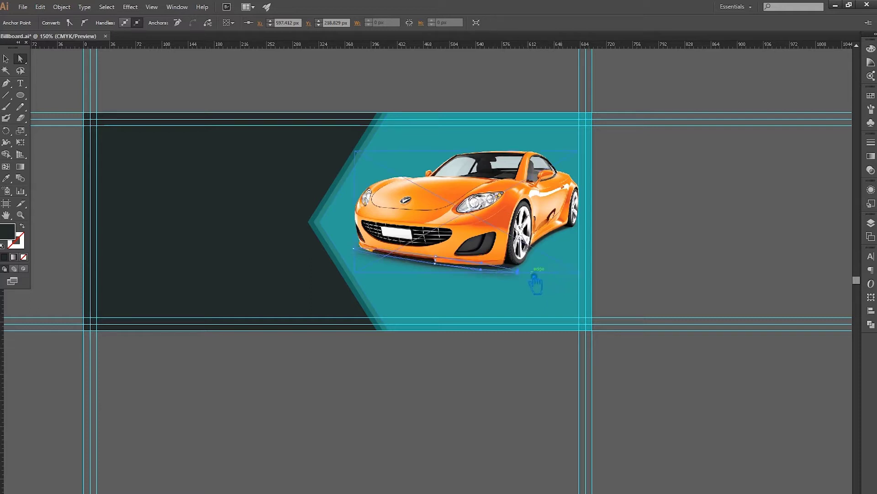
drag(526, 277, 525, 276)
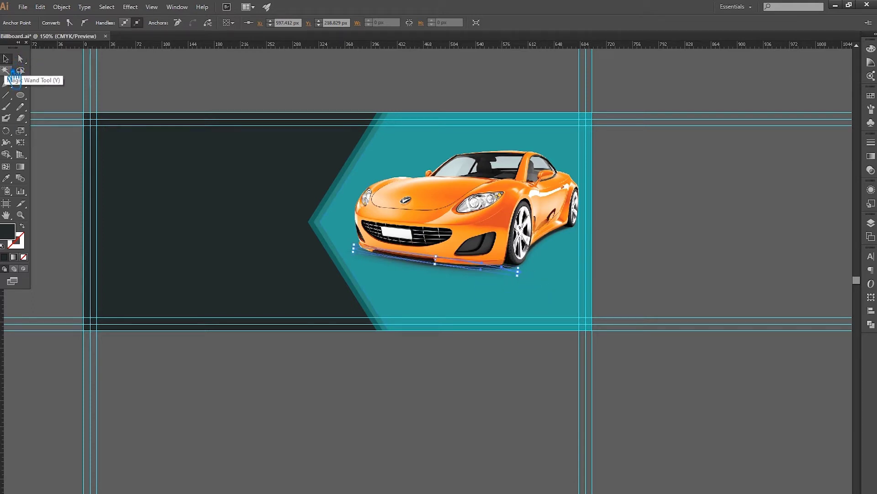
click(679, 249)
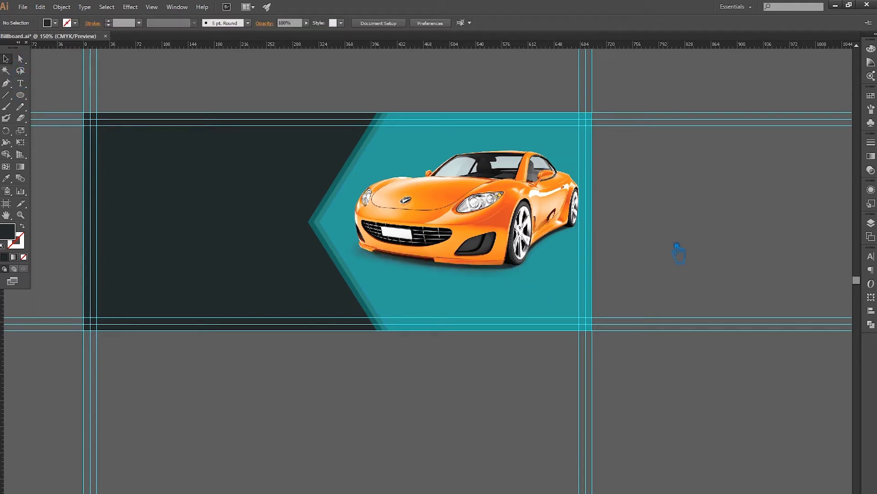
click(377, 188)
click(666, 296)
click(433, 200)
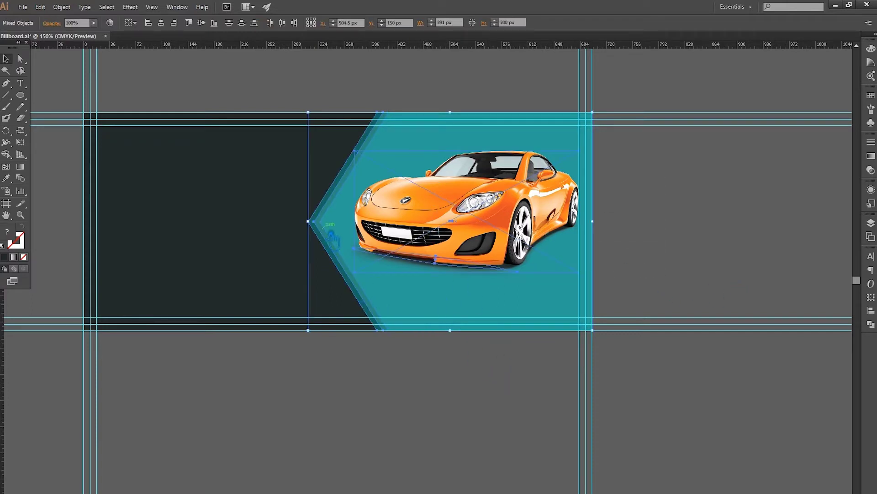
click(632, 387)
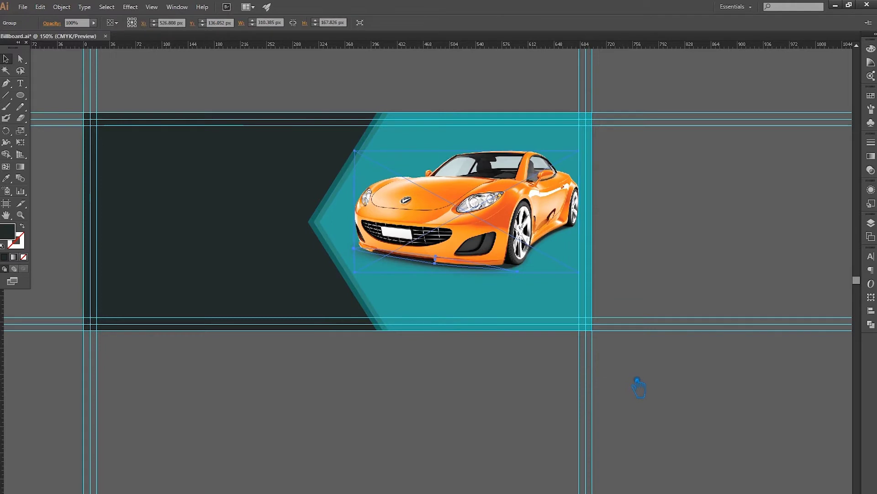
mouse_move(672, 280)
mouse_down()
mouse_move(691, 265)
mouse_move(719, 273)
mouse_up()
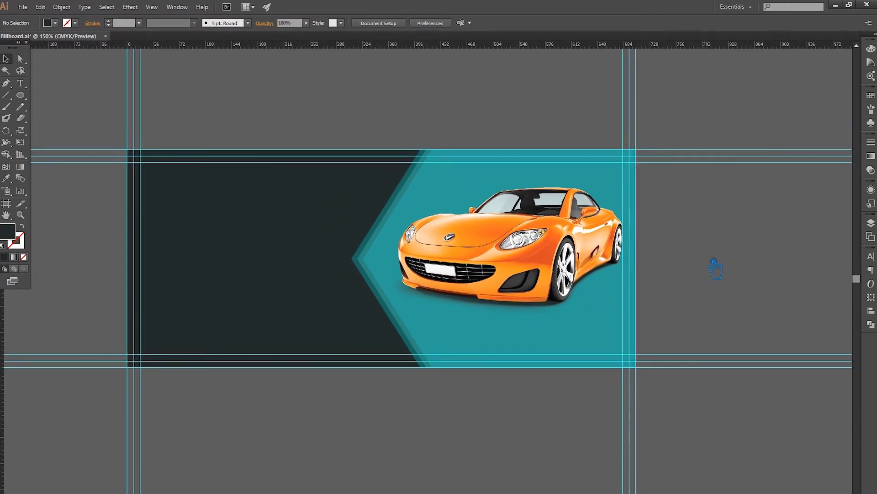
drag(716, 274, 678, 266)
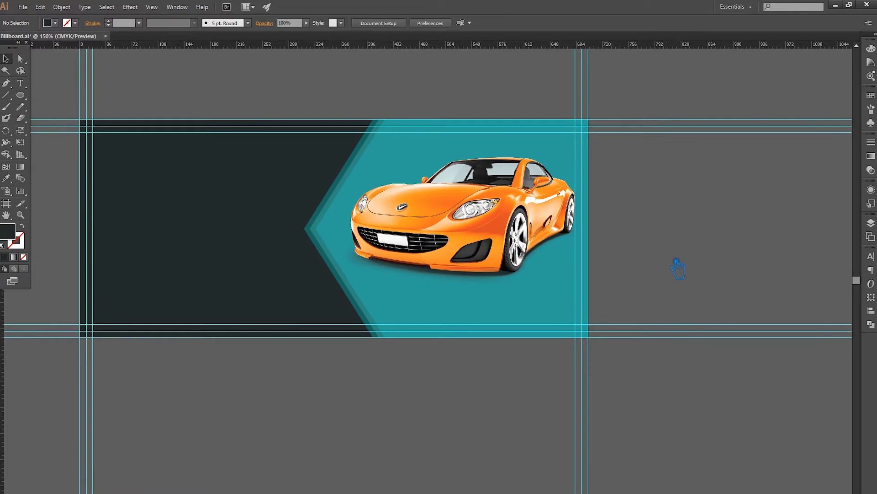
scroll(678, 269, right, 2)
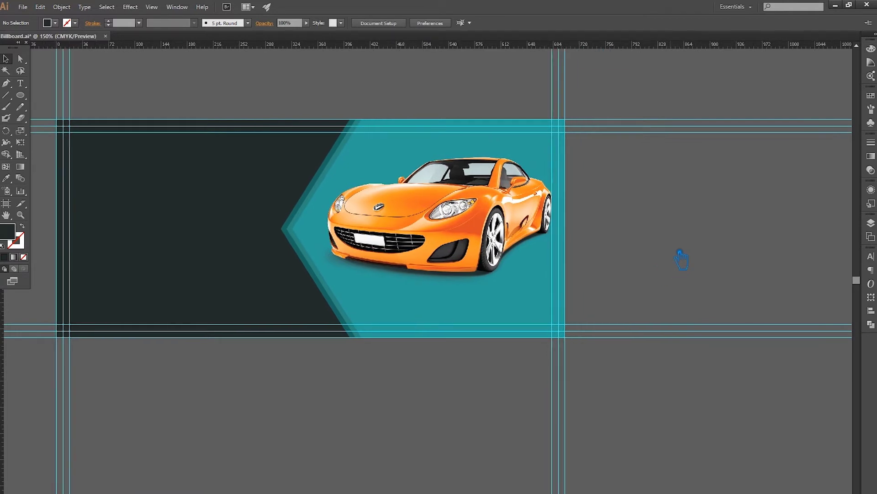
click(20, 83)
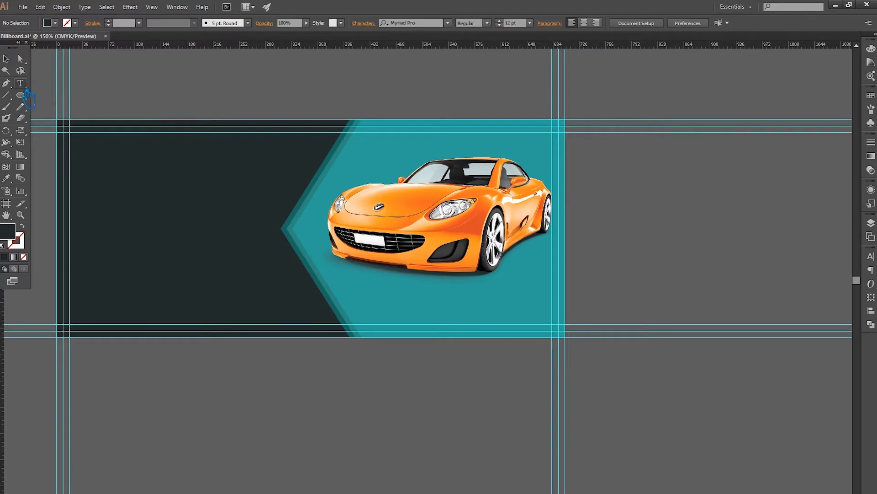
Add 'Car Wash Services' text on the dark panel and colour it white.
click(131, 177)
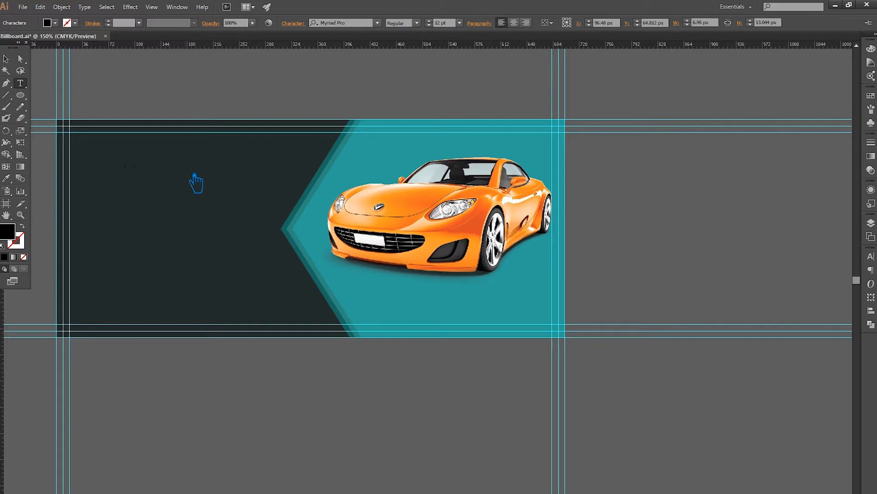
key(ctrl+a)
double_click(7, 231)
click(624, 110)
click(596, 96)
click(826, 98)
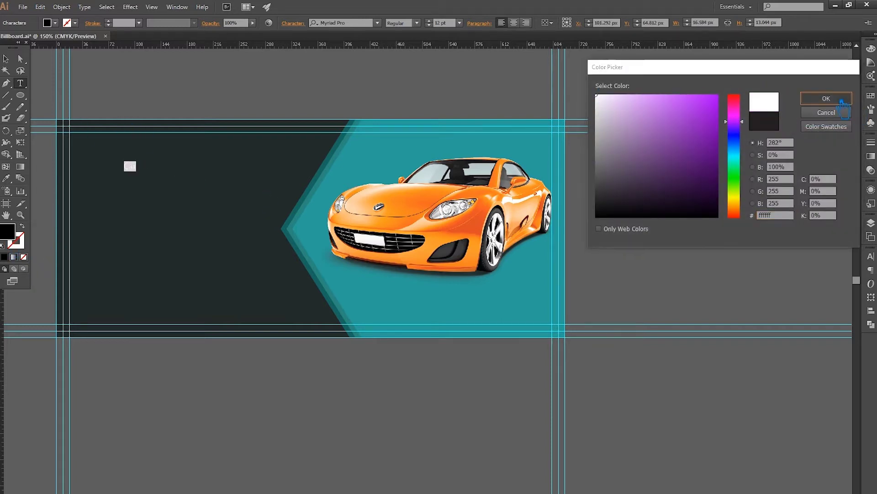
key(Right)
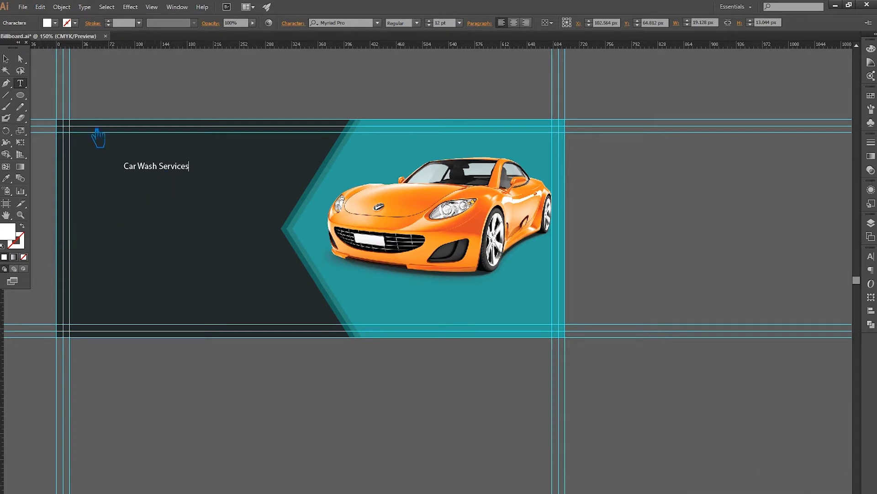
click(14, 59)
Enlarge the heading, delete 'Car Wash' to leave 'Services', and move it lower.
drag(199, 173, 293, 202)
click(20, 83)
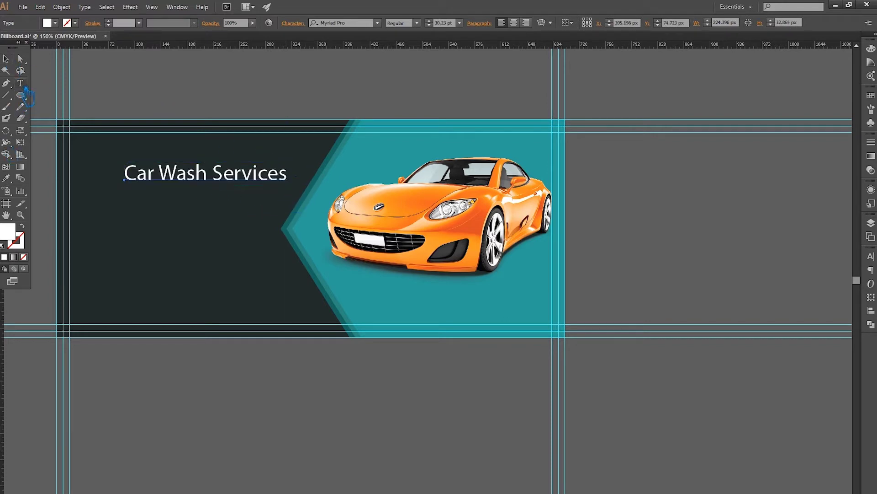
drag(213, 176, 106, 181)
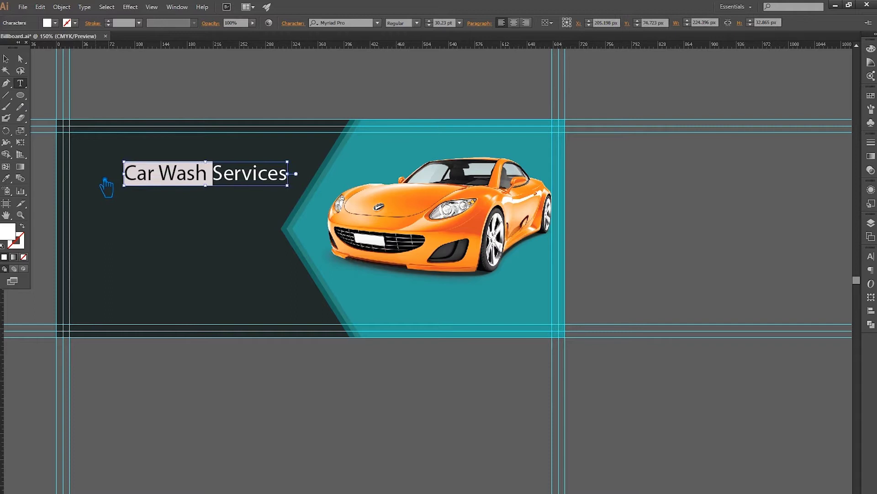
key(BackSpace)
click(5, 58)
click(240, 384)
drag(179, 176, 190, 259)
click(241, 422)
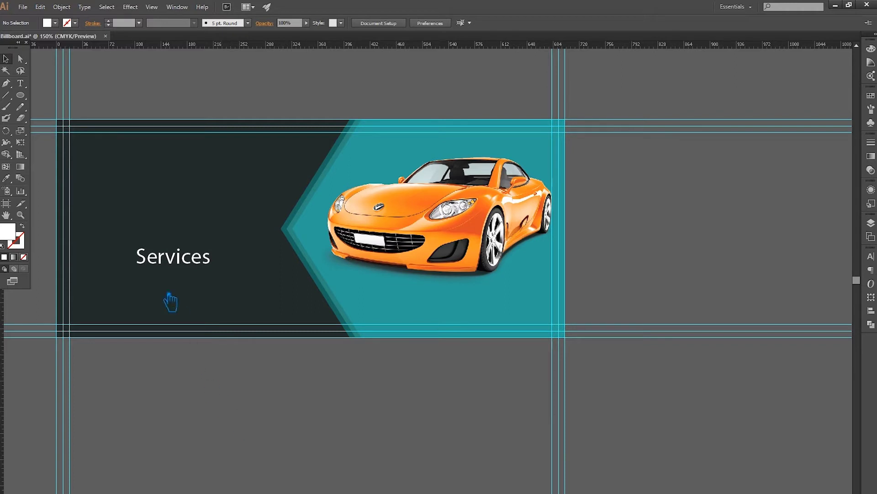
Add a separate 'Car Wash' line above and align Services under its left edge.
click(21, 83)
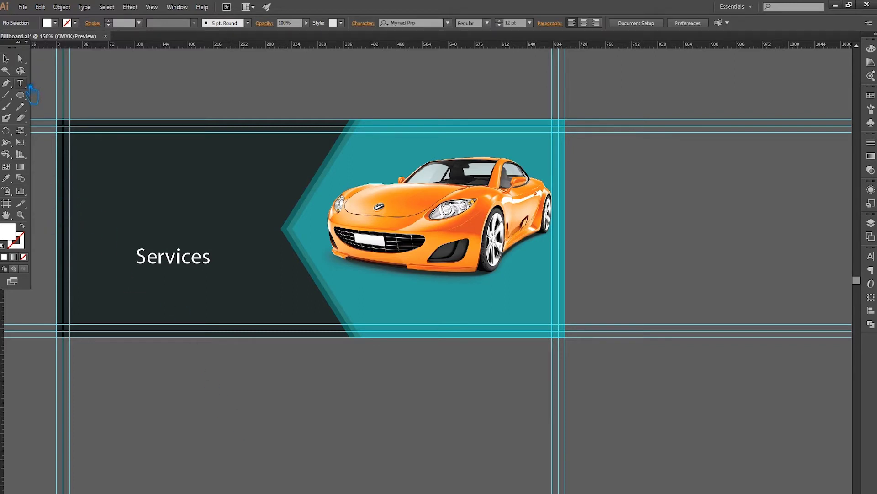
click(152, 203)
text(Car Wash)
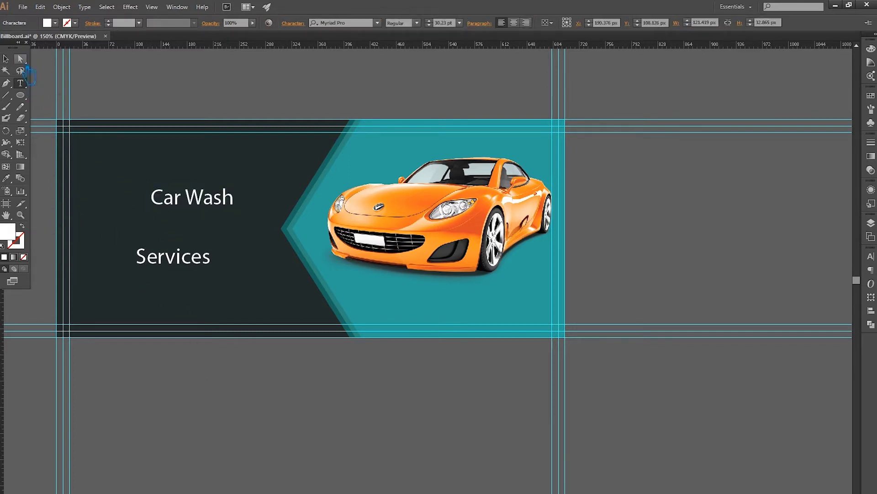
click(6, 59)
key(t)
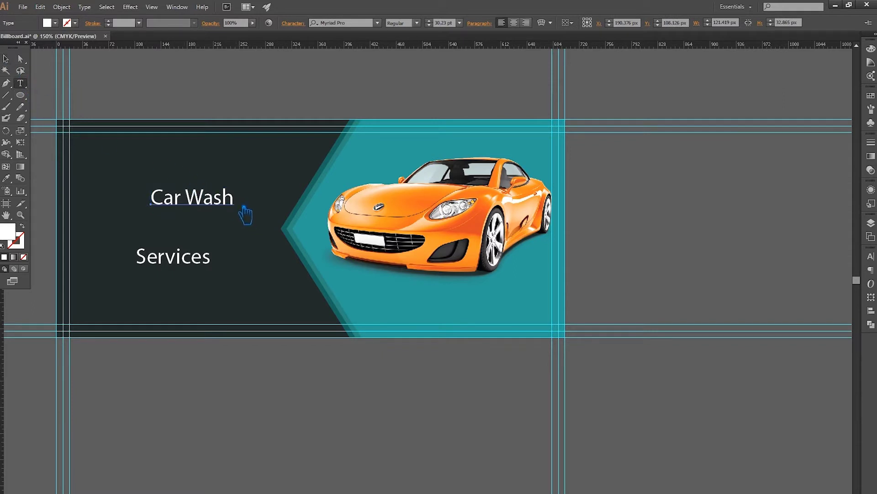
click(241, 206)
key(BackSpace)
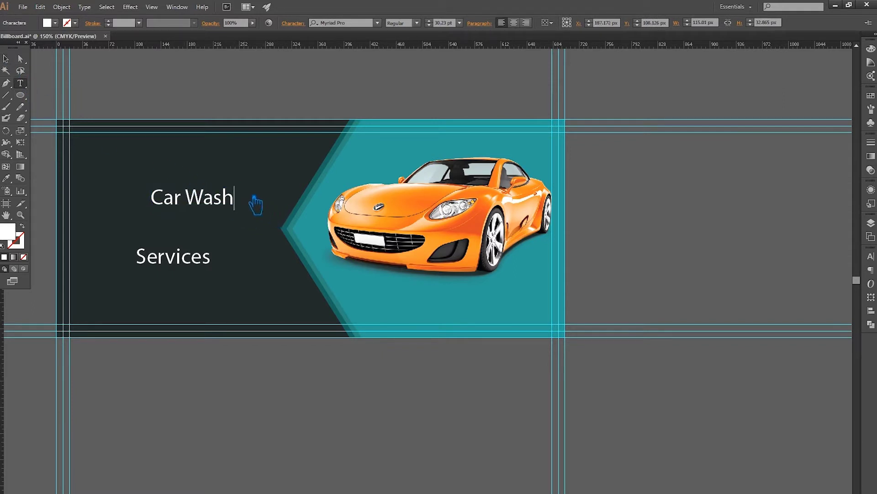
click(6, 59)
click(206, 98)
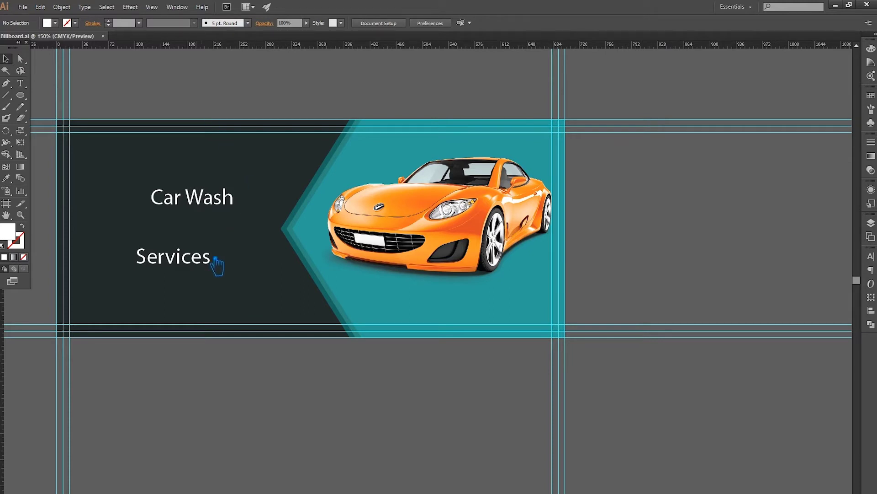
drag(196, 270, 211, 266)
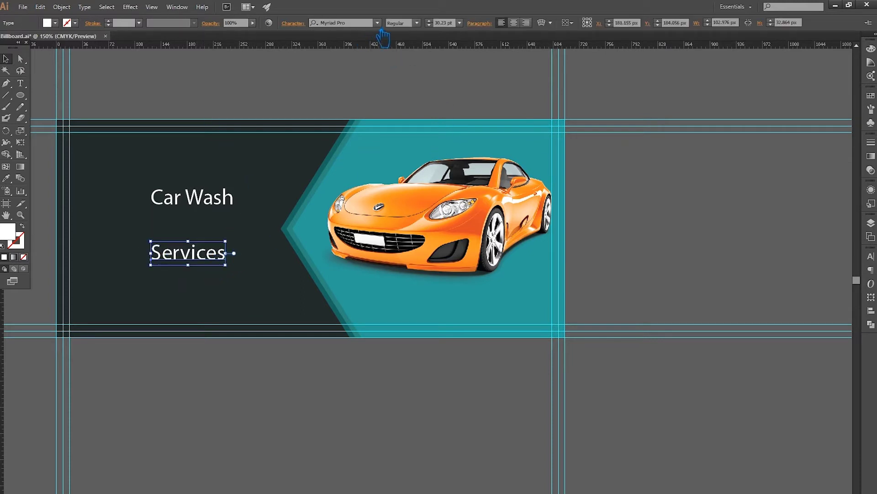
Set Services in the Inter font family with a bold weight.
click(377, 23)
drag(545, 215, 558, 42)
click(347, 23)
text(inter)
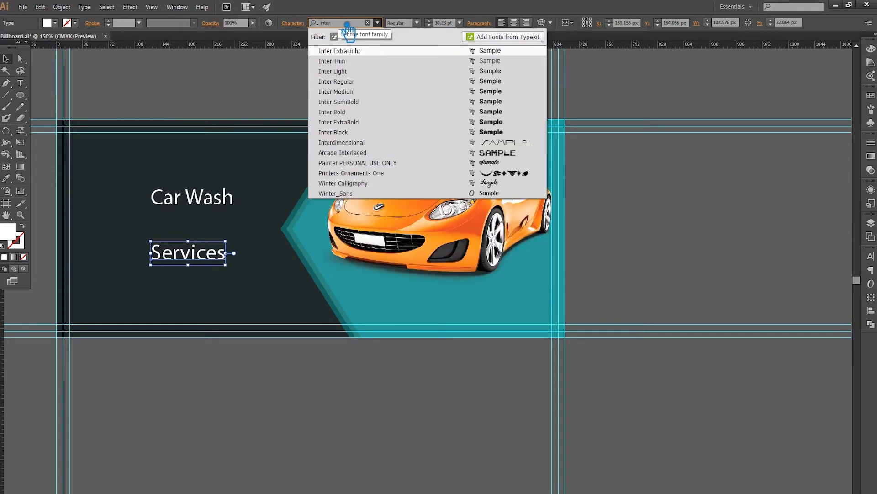
key(Return)
click(416, 23)
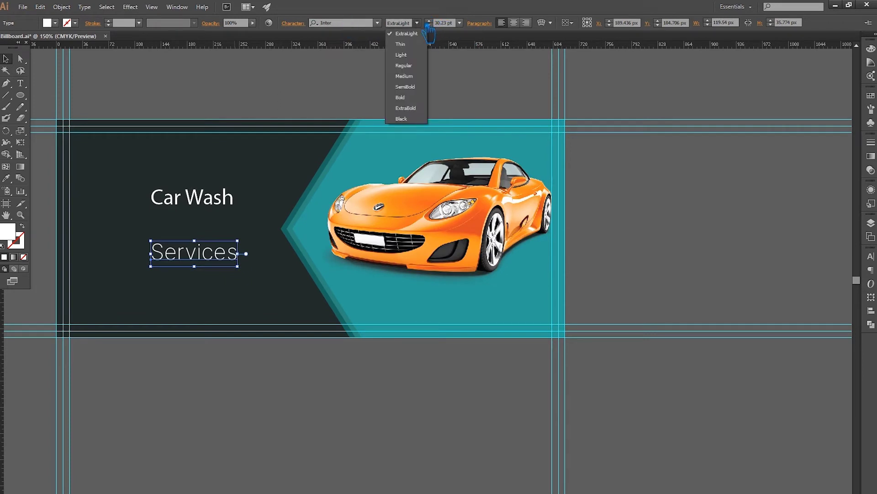
click(406, 98)
Turn on All Caps and settle SERVICES on the ExtraBold weight.
click(294, 23)
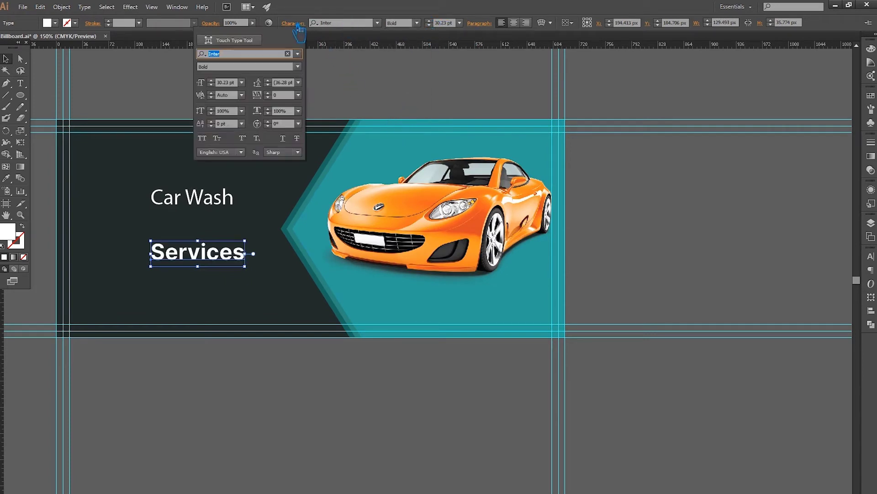
click(202, 138)
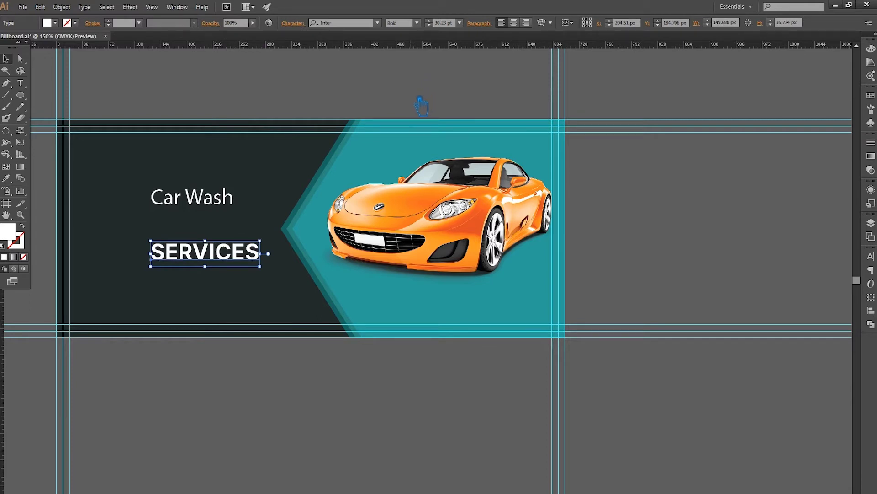
click(416, 23)
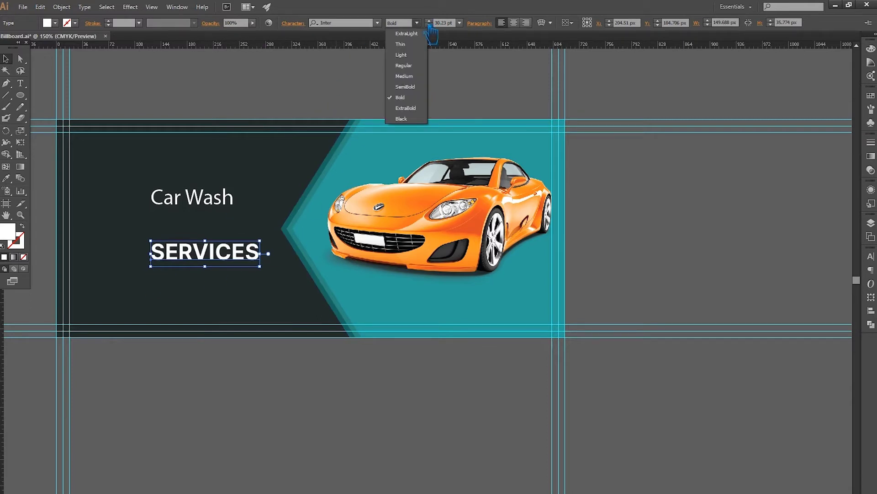
click(417, 111)
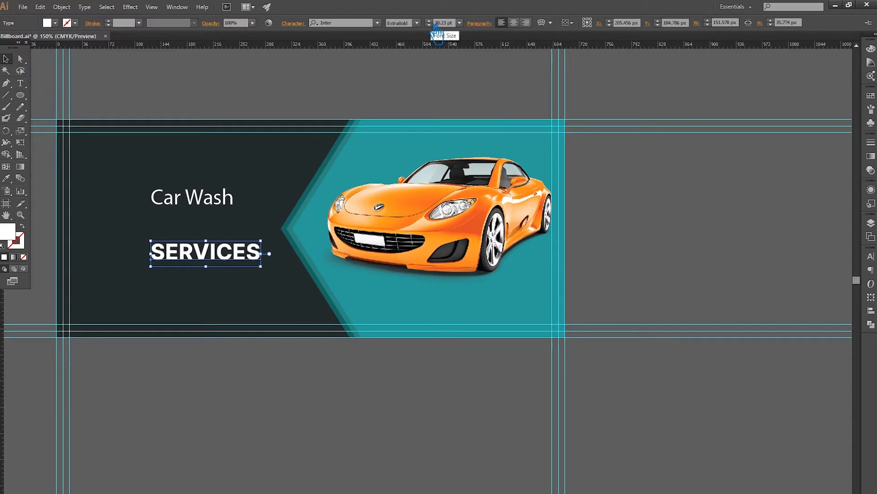
click(417, 23)
click(414, 118)
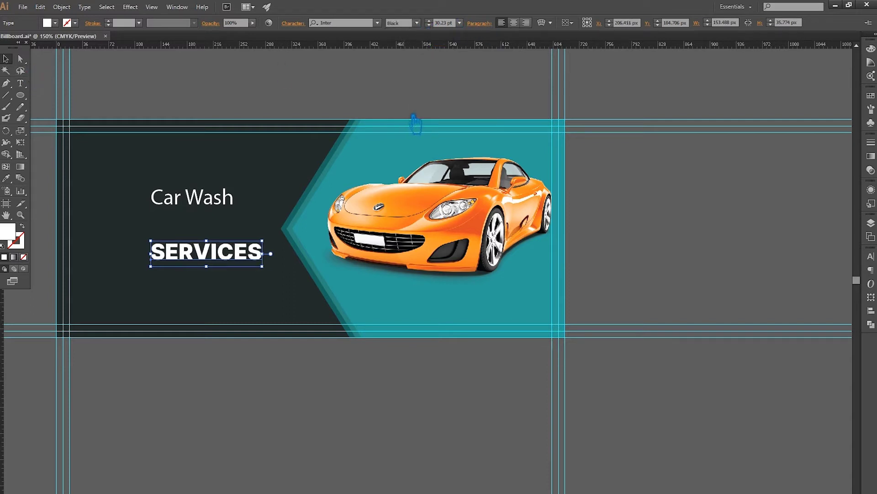
click(417, 22)
click(415, 111)
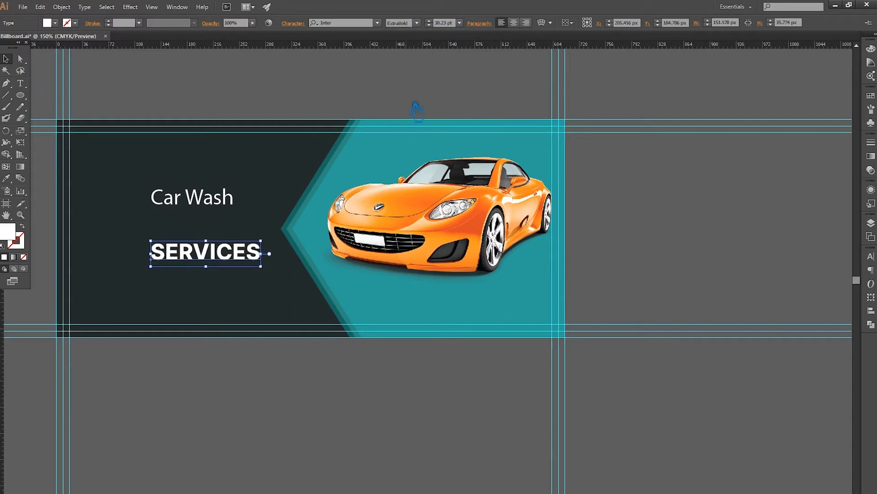
Enlarge SERVICES to about 39.41 pt and tuck it just beneath Car Wash.
click(334, 78)
click(190, 260)
drag(161, 271, 128, 280)
click(130, 299)
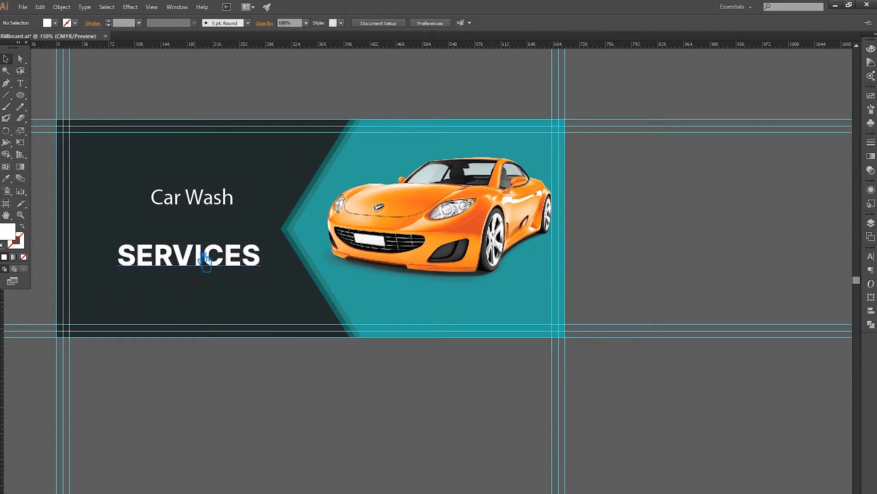
drag(193, 251, 190, 225)
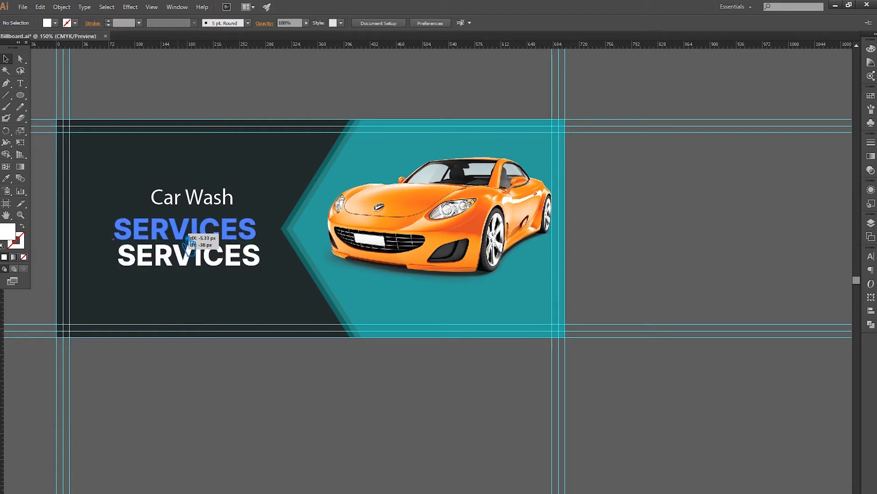
drag(203, 205, 199, 214)
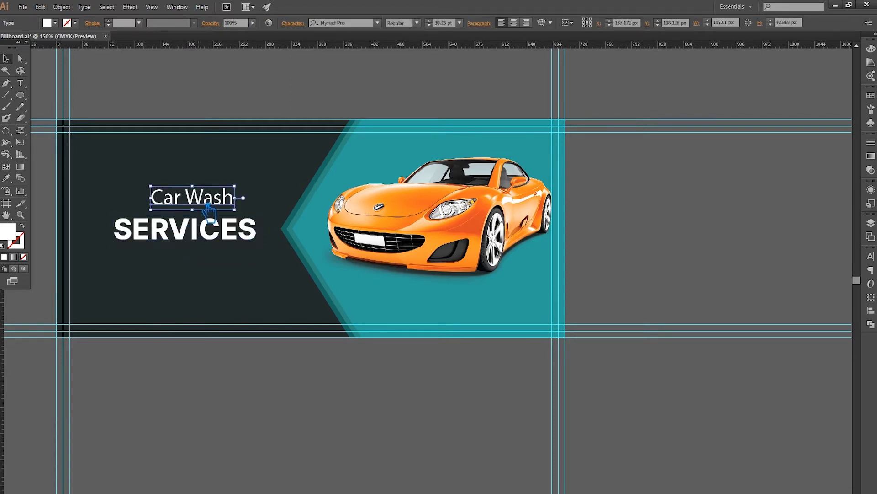
Shrink Car Wash to 18 pt and switch it to All Caps.
click(459, 23)
click(479, 132)
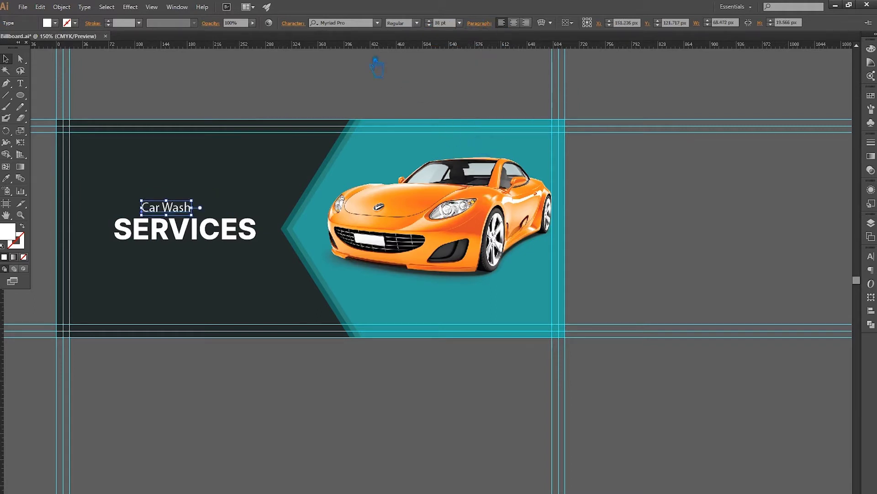
click(293, 24)
click(203, 138)
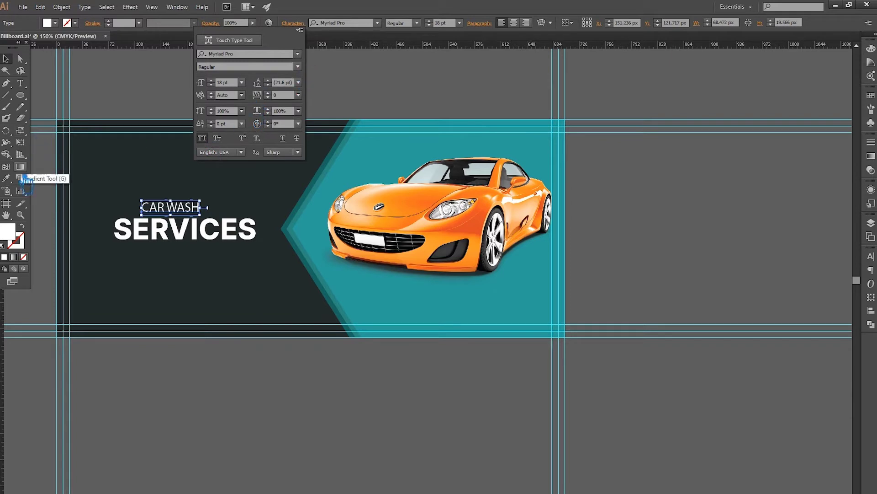
click(6, 178)
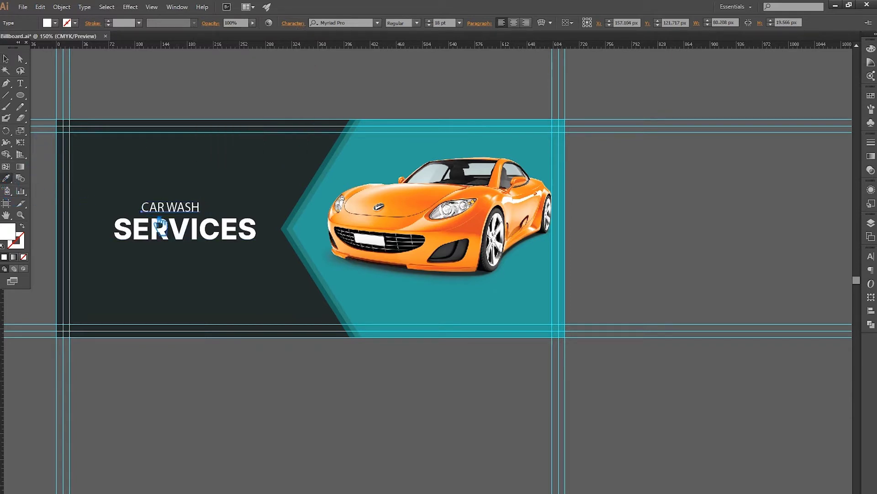
Copy the SERVICES text style onto CAR WASH and size it to 14 pt.
click(171, 230)
click(417, 22)
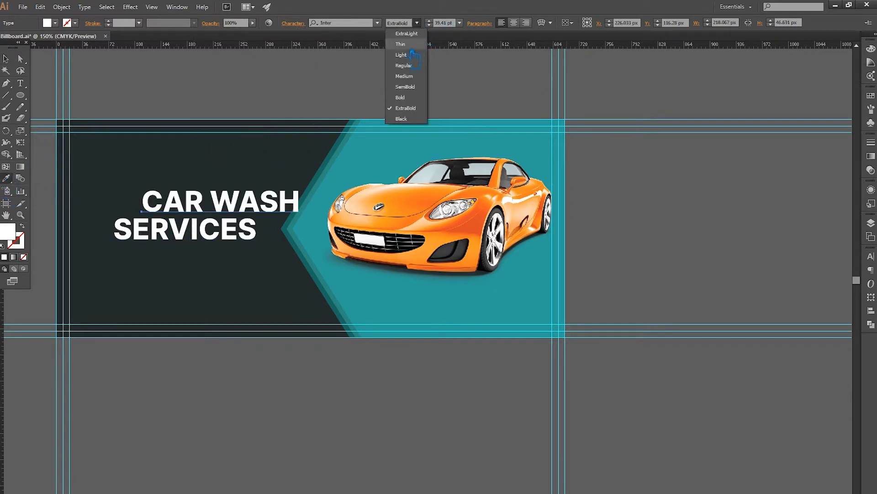
click(421, 98)
click(459, 22)
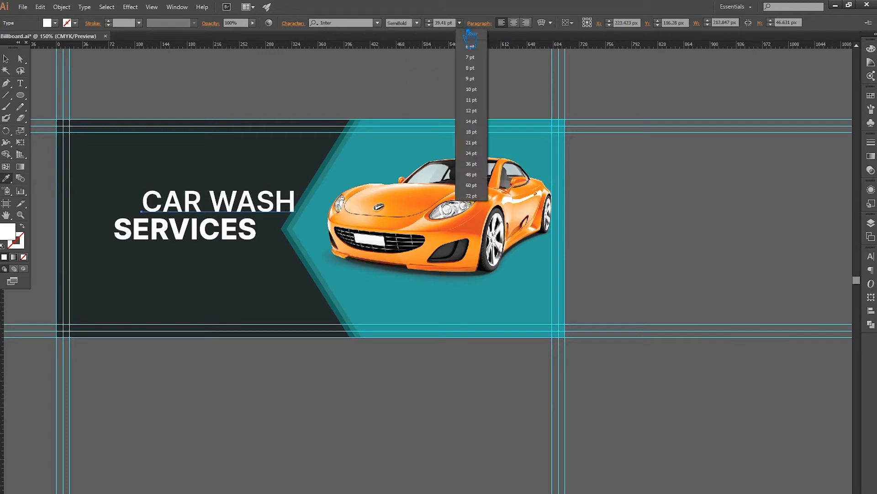
click(464, 114)
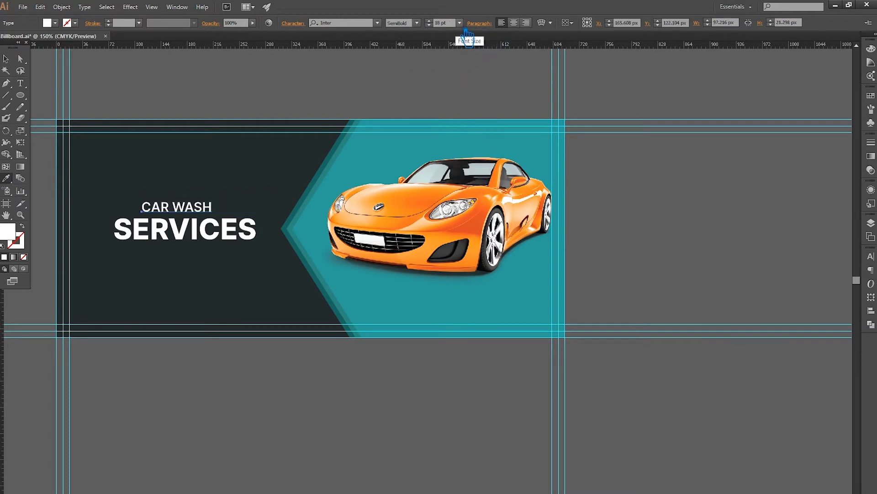
click(459, 23)
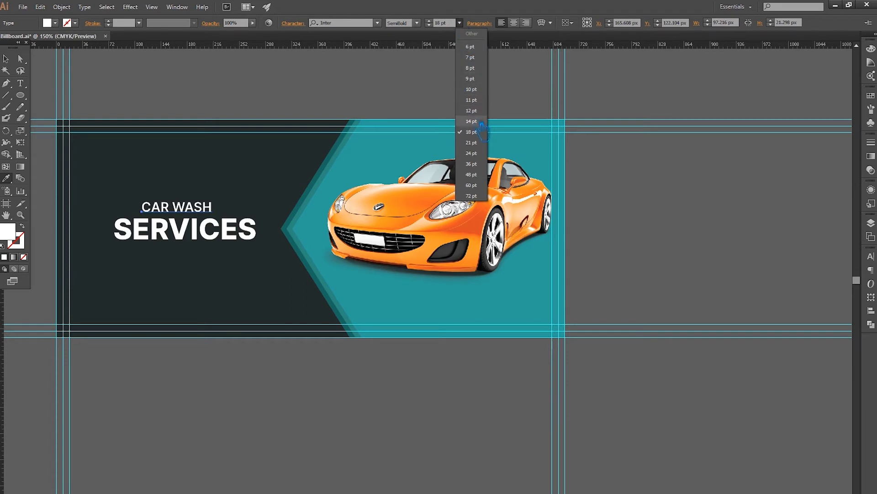
click(471, 121)
click(8, 59)
text(1564)
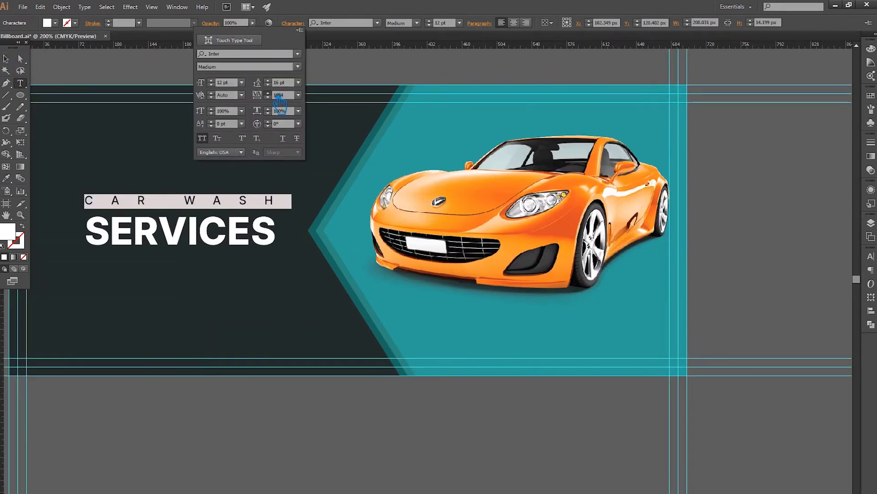
key(Escape)
key(Escape)
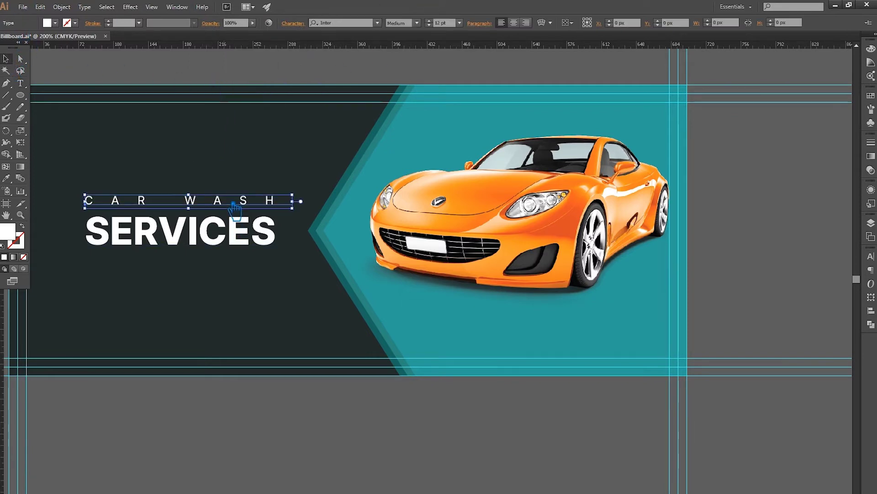
Remove the extra tracking after the final H of CAR WASH.
click(21, 83)
drag(293, 201, 265, 201)
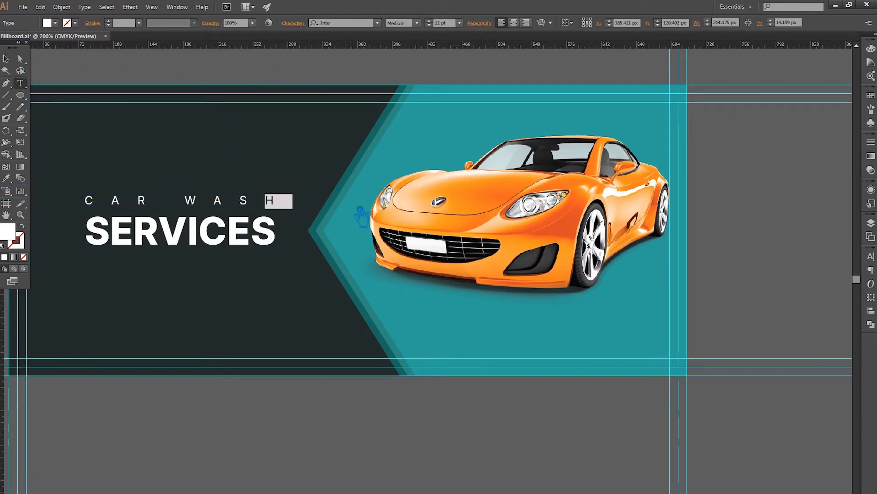
click(293, 23)
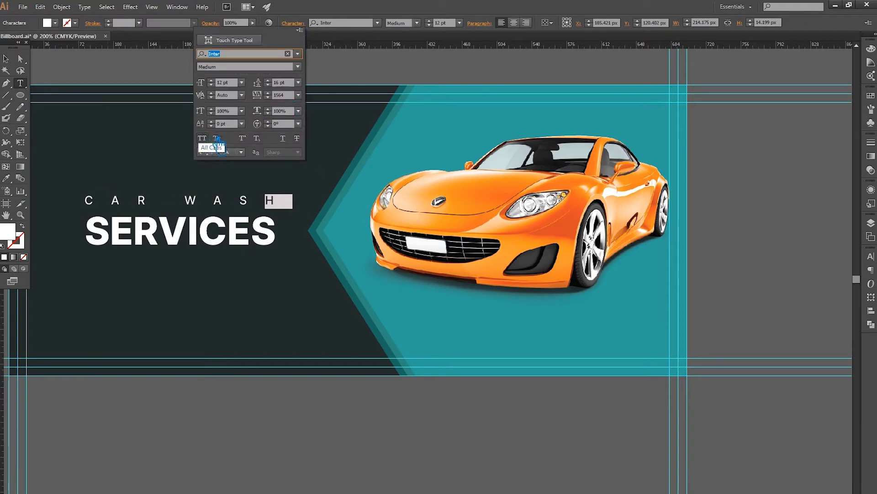
click(298, 95)
click(315, 159)
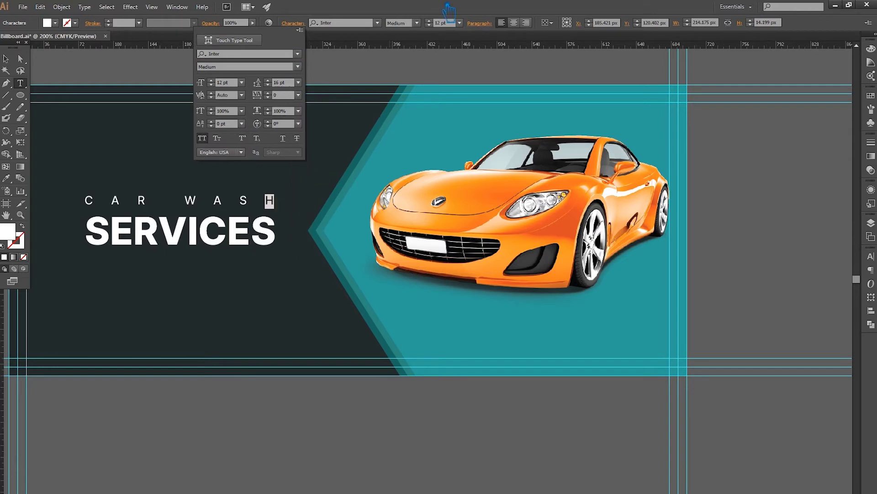
key(Escape)
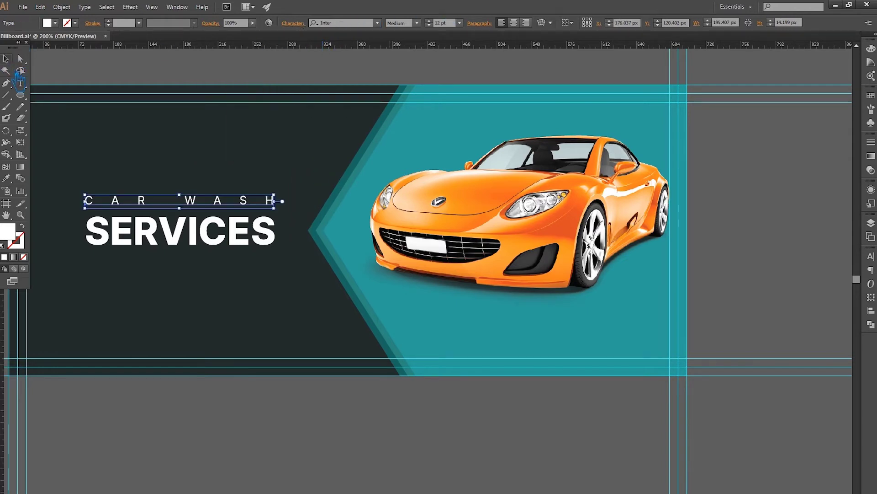
click(262, 475)
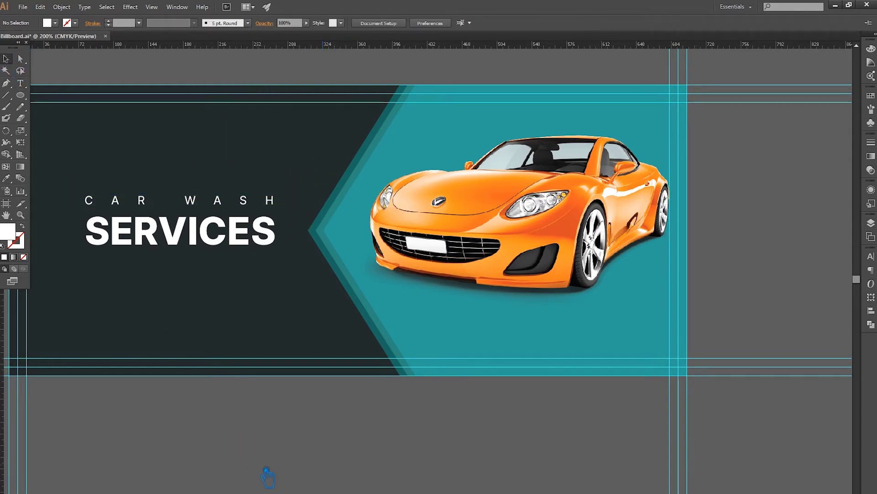
Set SERVICES letter spacing to 50, then tighten it slightly.
click(170, 201)
shift+click(119, 247)
click(209, 369)
click(197, 247)
click(293, 24)
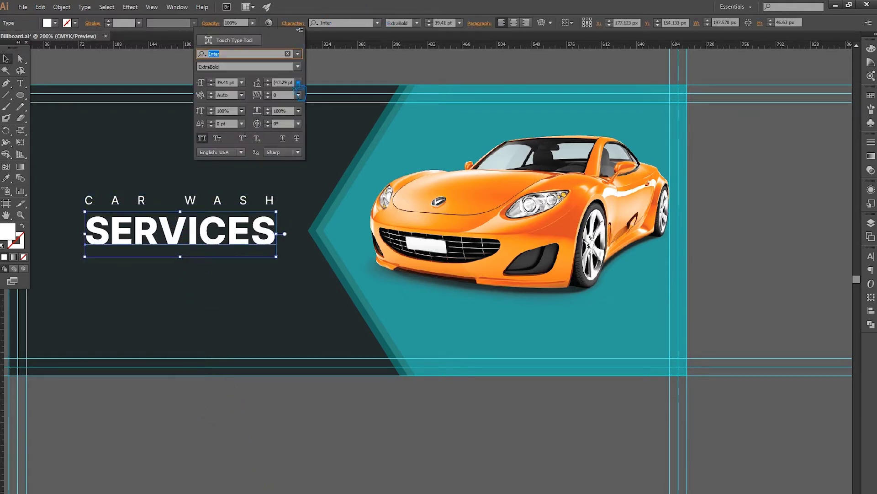
click(298, 95)
click(310, 218)
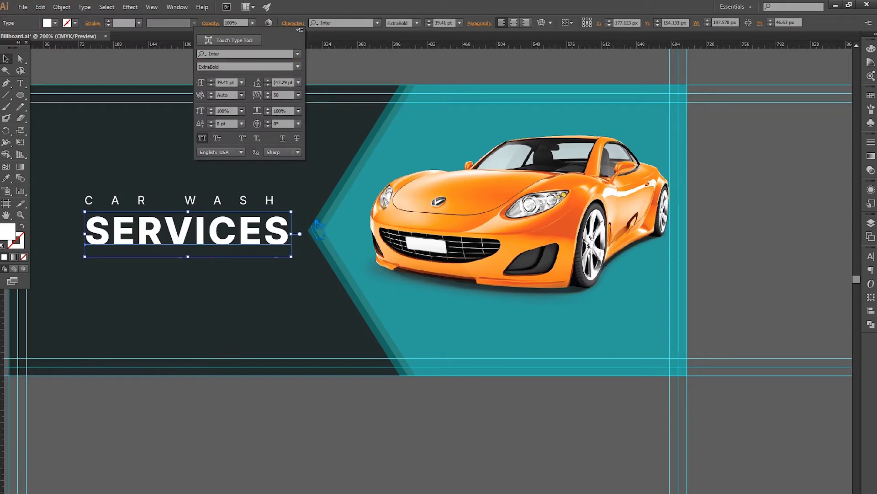
click(298, 94)
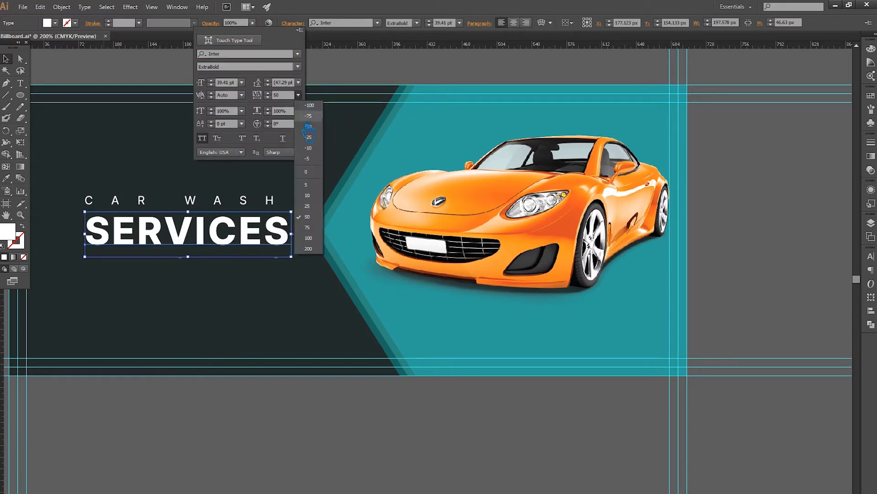
click(311, 197)
click(200, 440)
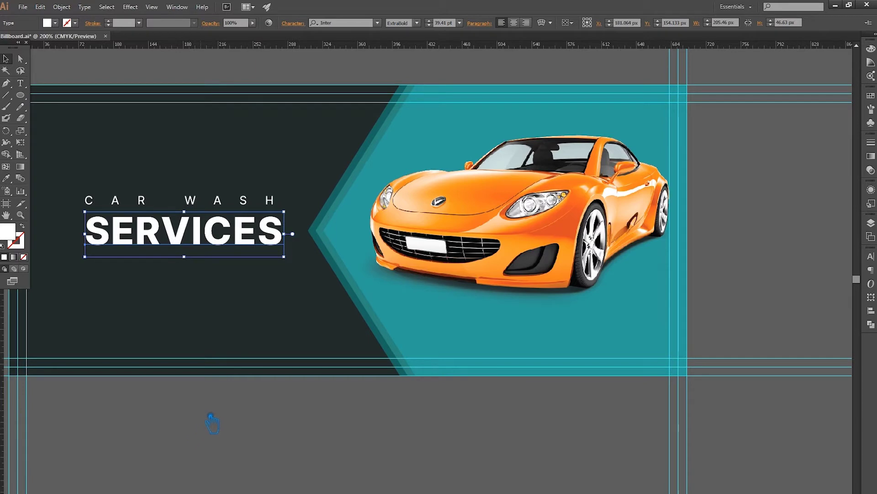
Set the tracking of the last S of SERVICES to 0.
key(t)
drag(273, 242, 257, 237)
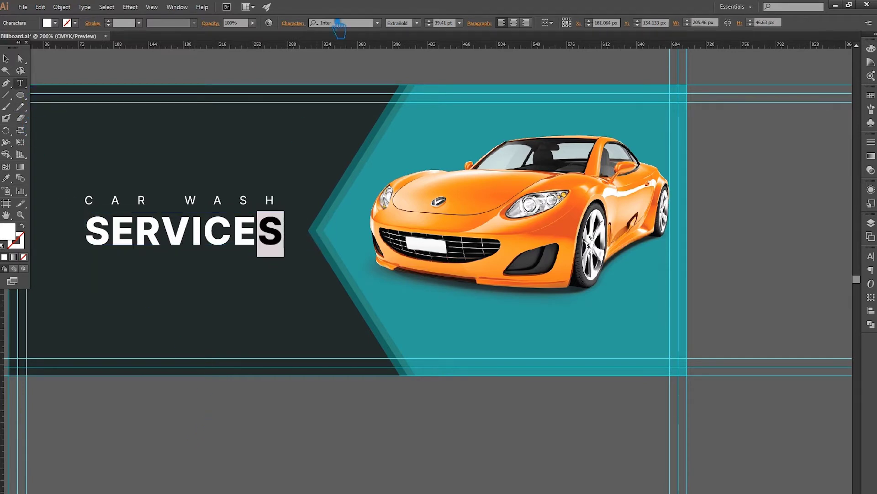
click(293, 22)
click(298, 95)
click(316, 172)
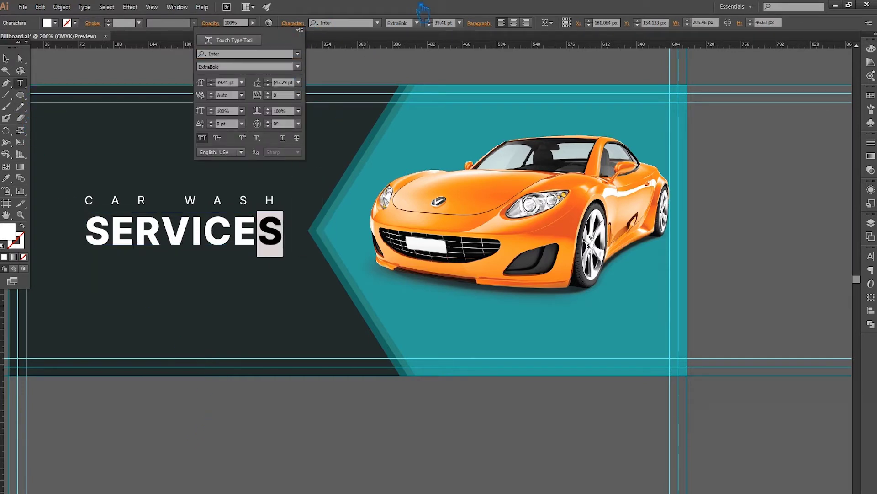
click(6, 59)
click(273, 433)
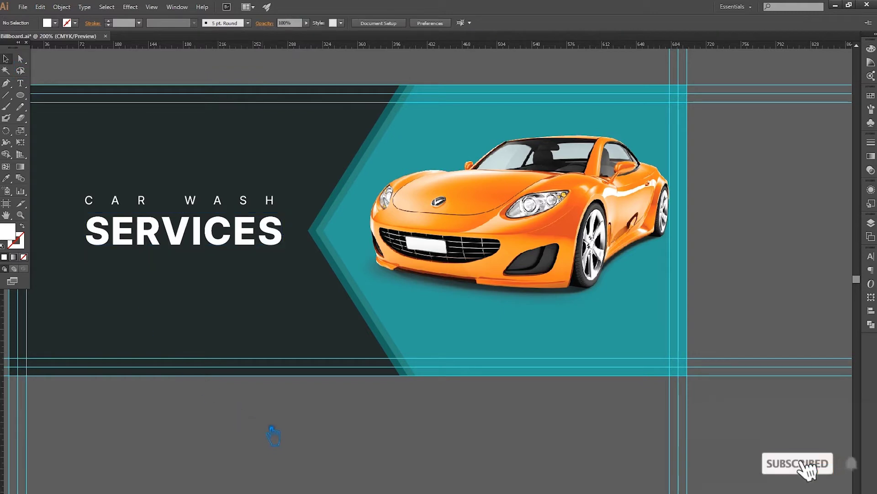
Horizontally centre CAR WASH and SERVICES on each other.
click(181, 227)
shift+click(202, 198)
click(577, 24)
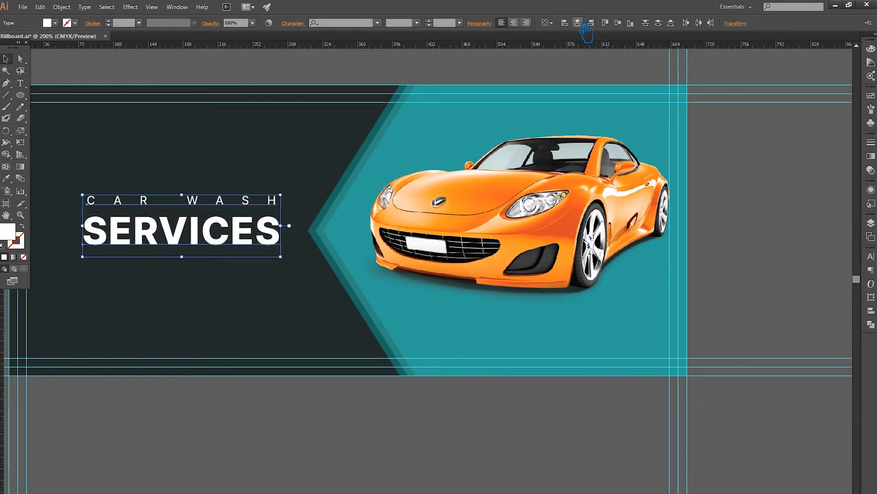
click(236, 457)
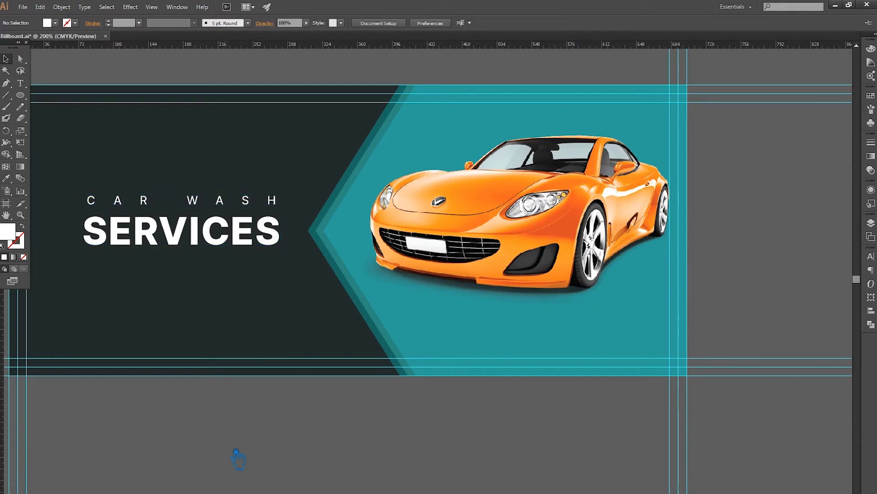
scroll(239, 457, down, 1)
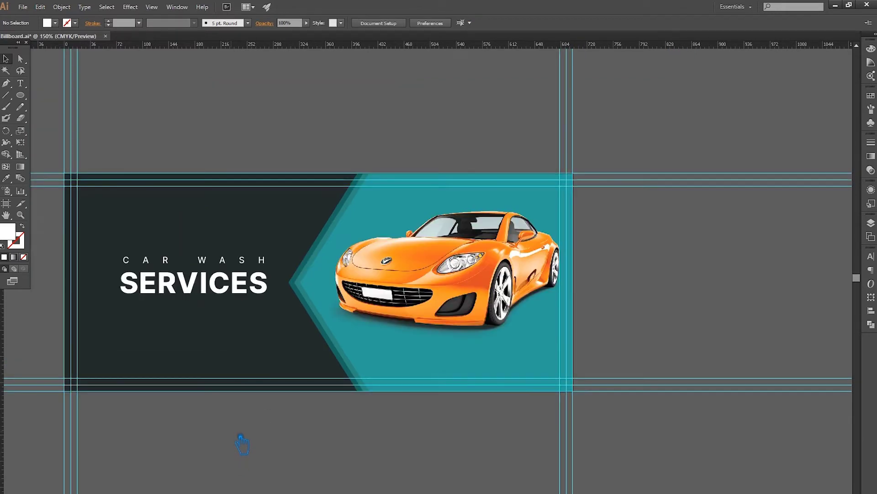
Group the two heading lines, move them up, and centre-align the CAR WASH text.
drag(225, 313, 130, 291)
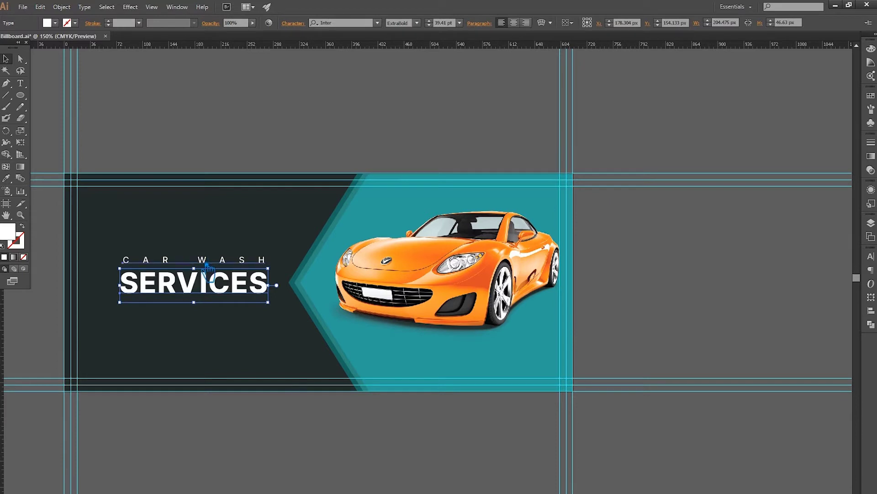
key(ctrl+g)
drag(205, 292, 207, 252)
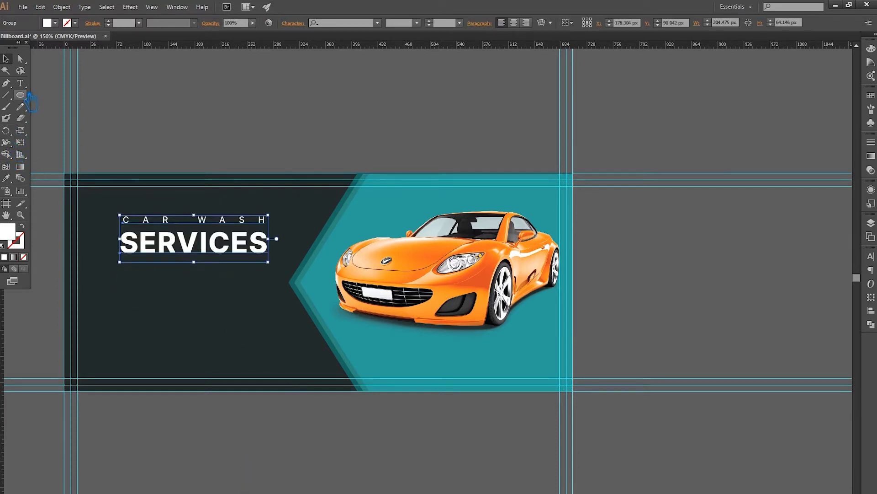
click(20, 59)
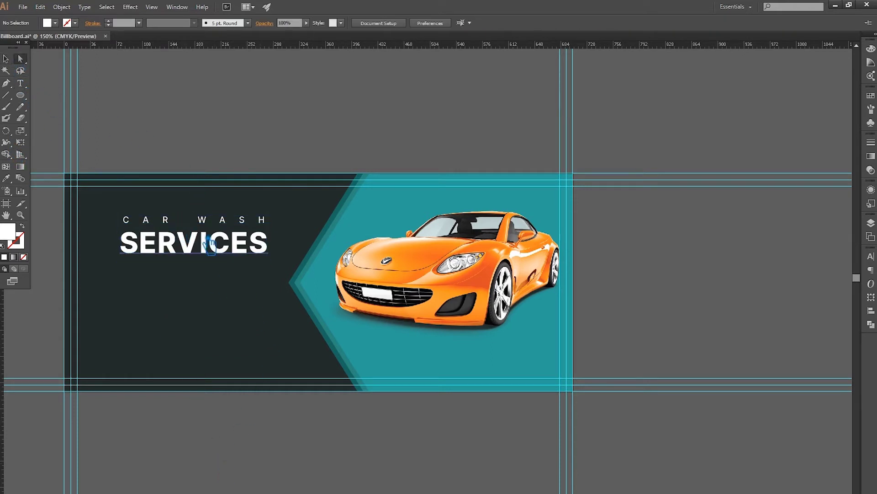
click(204, 221)
click(514, 22)
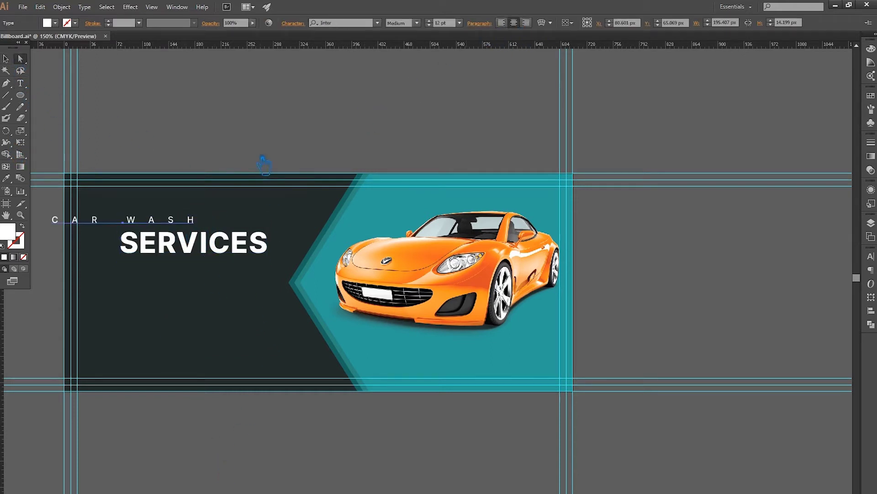
click(6, 59)
Ungroup the heading, centre CAR WASH over SERVICES, shift it right, and save.
click(218, 249)
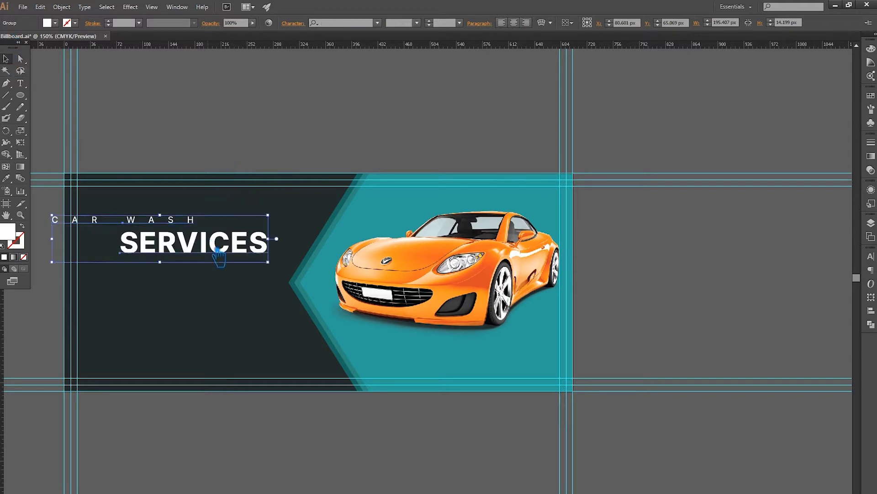
right_click(192, 240)
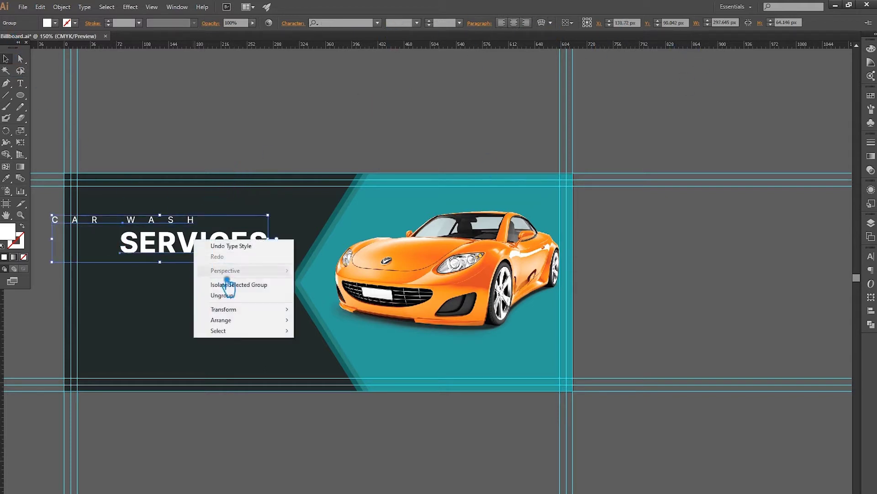
click(229, 283)
click(579, 25)
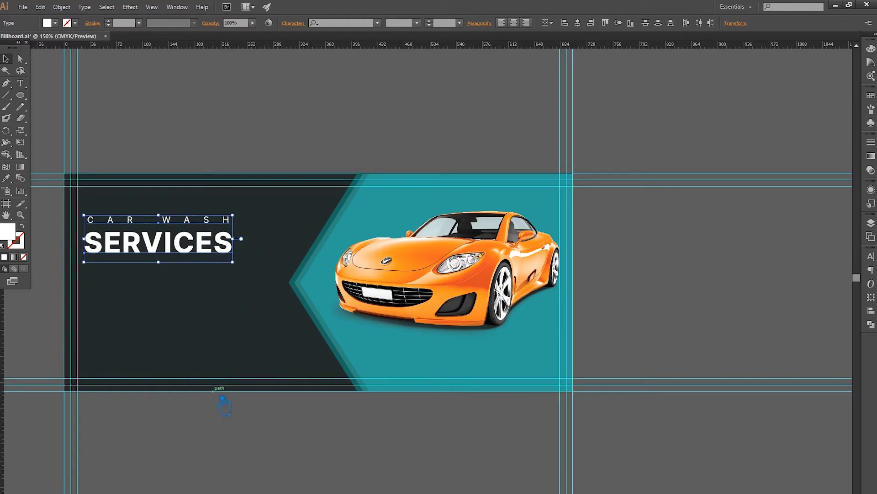
drag(204, 260, 238, 265)
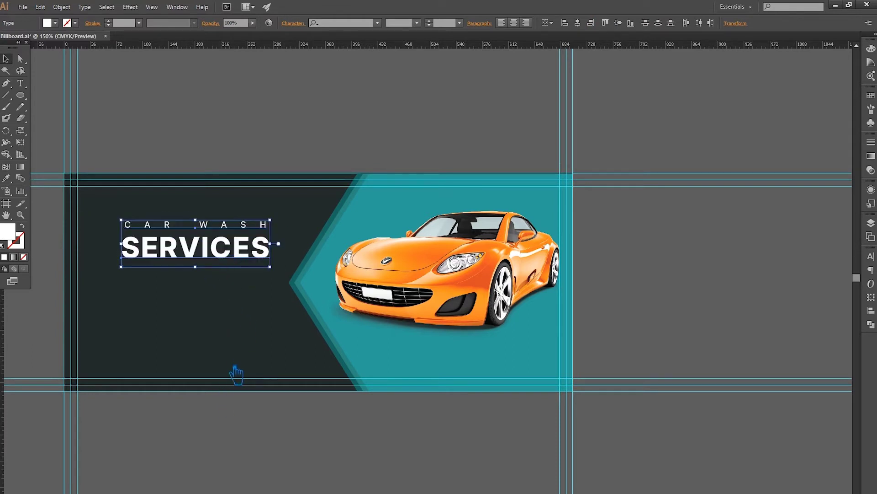
click(213, 446)
key(ctrl+s)
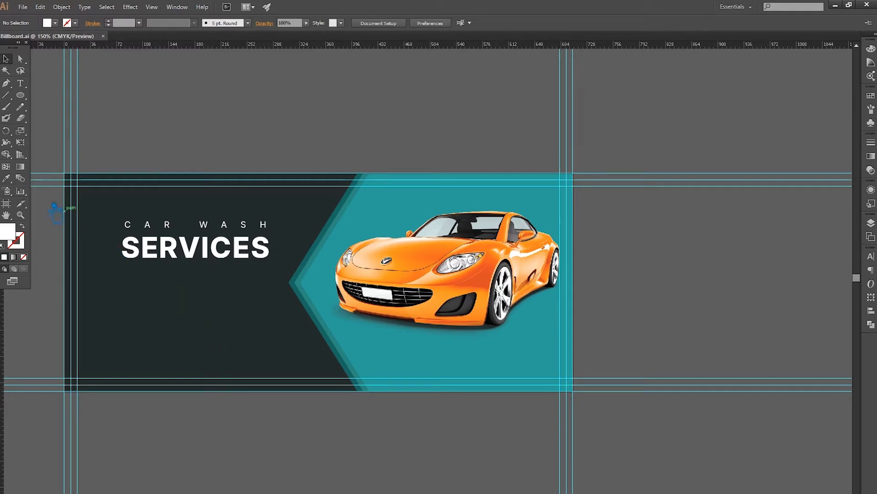
click(20, 59)
Make CAR WASH SemiBold.
click(206, 224)
click(416, 23)
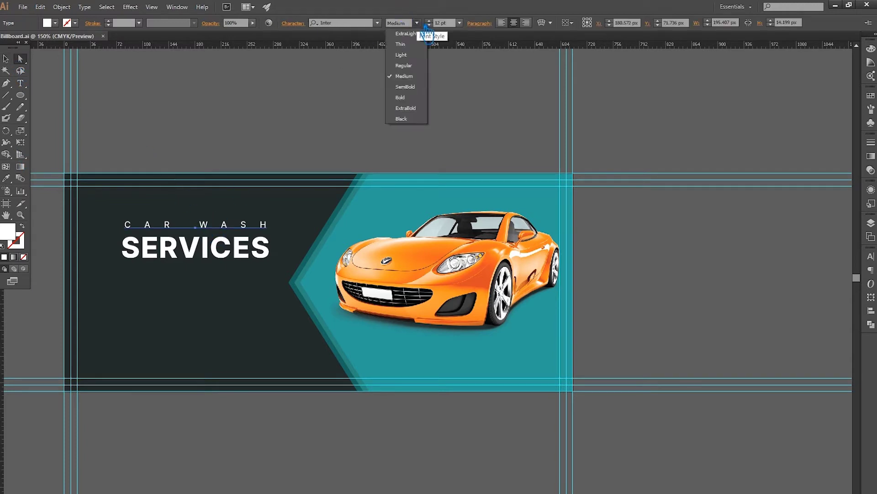
click(417, 86)
click(169, 110)
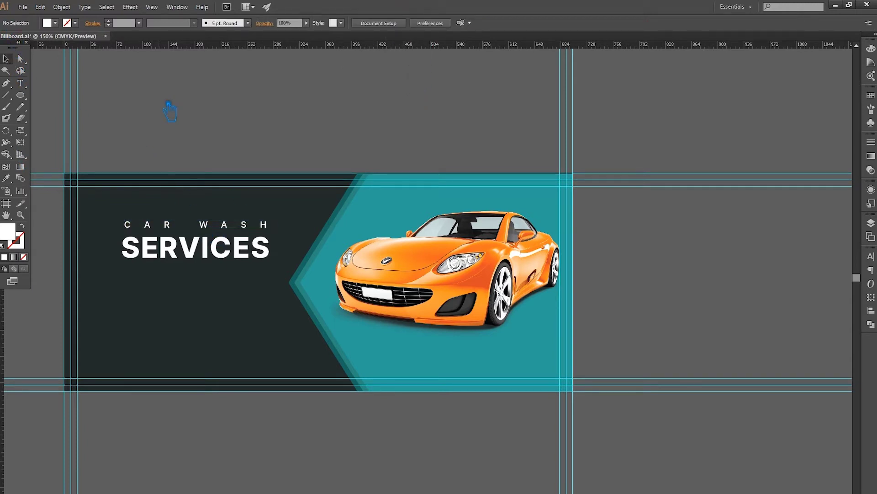
Recolour SERVICES with the teal panel colour and save the file.
click(183, 253)
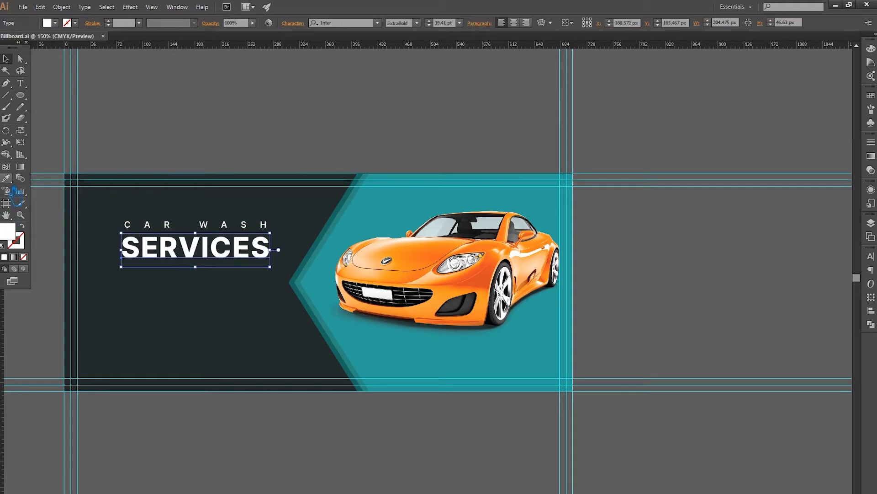
click(13, 185)
click(437, 260)
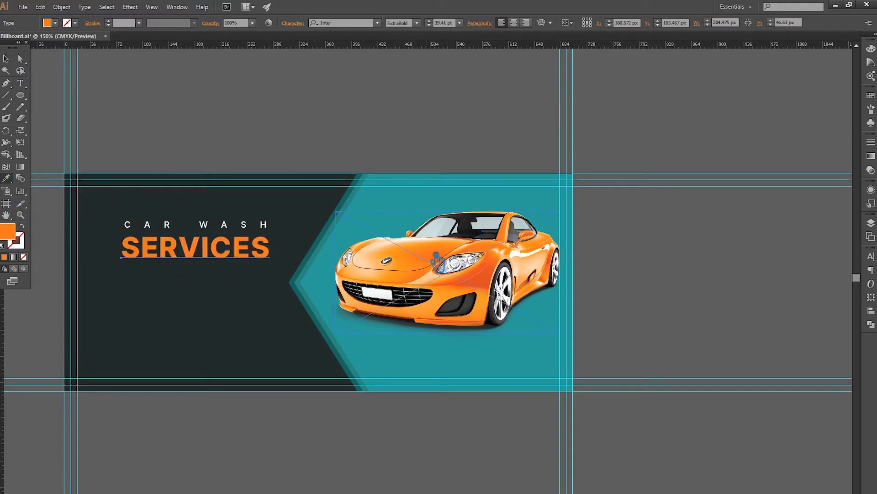
click(416, 206)
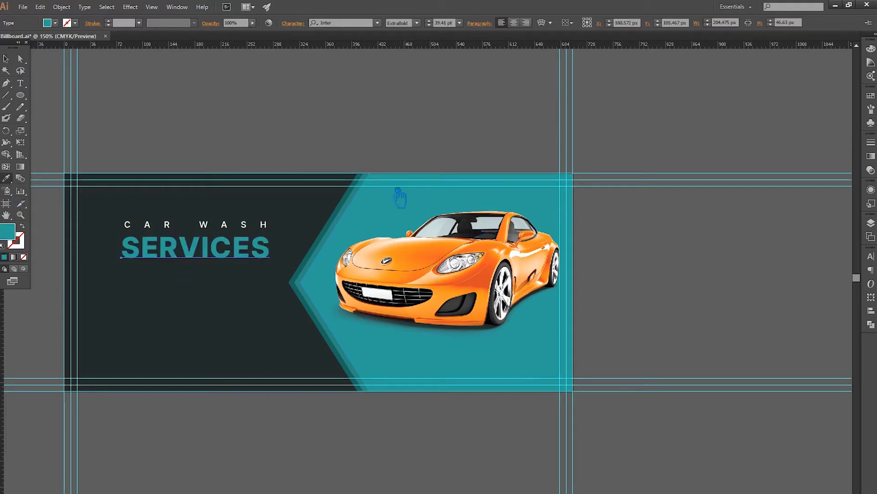
click(227, 106)
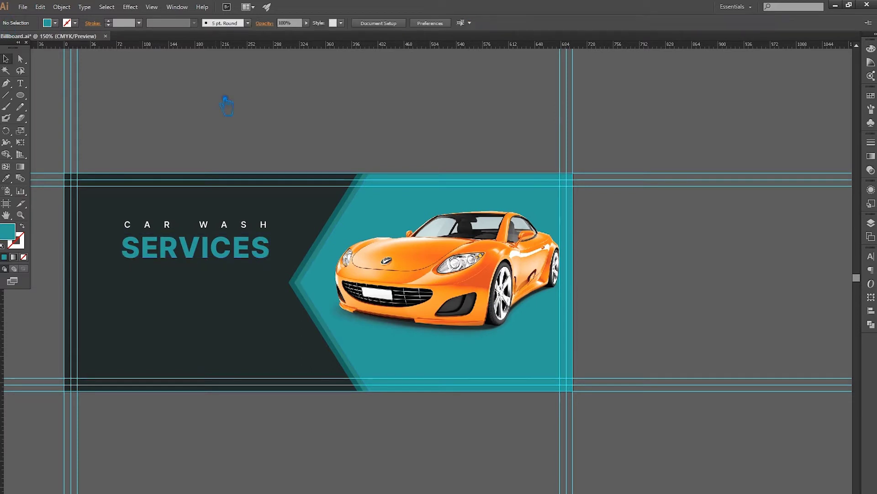
key(ctrl+s)
Group CAR WASH and SERVICES and scale the group up slightly.
click(225, 268)
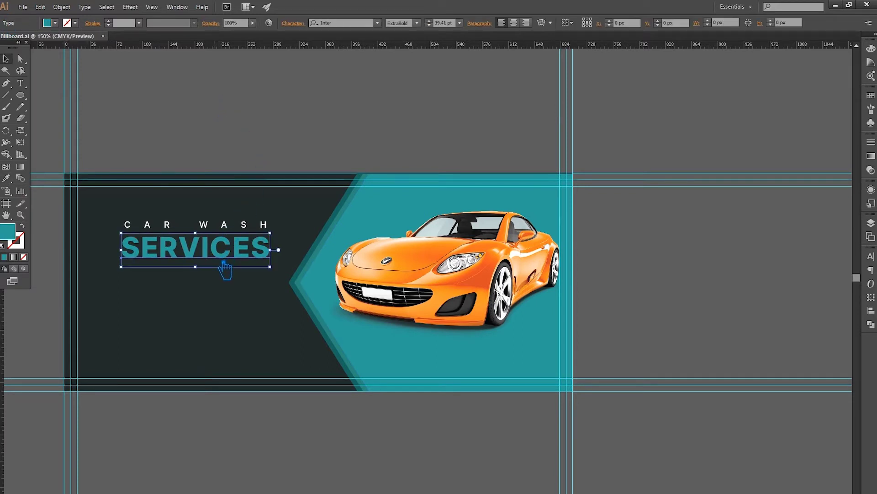
shift+click(202, 227)
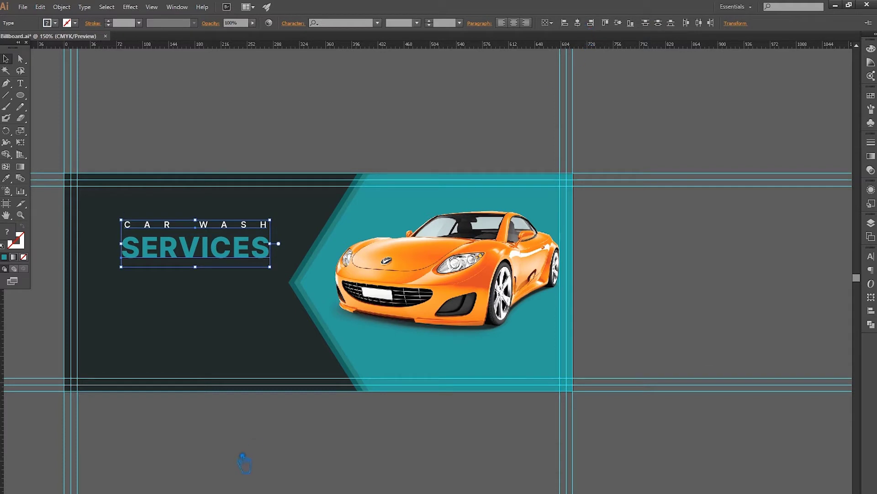
key(ctrl+g)
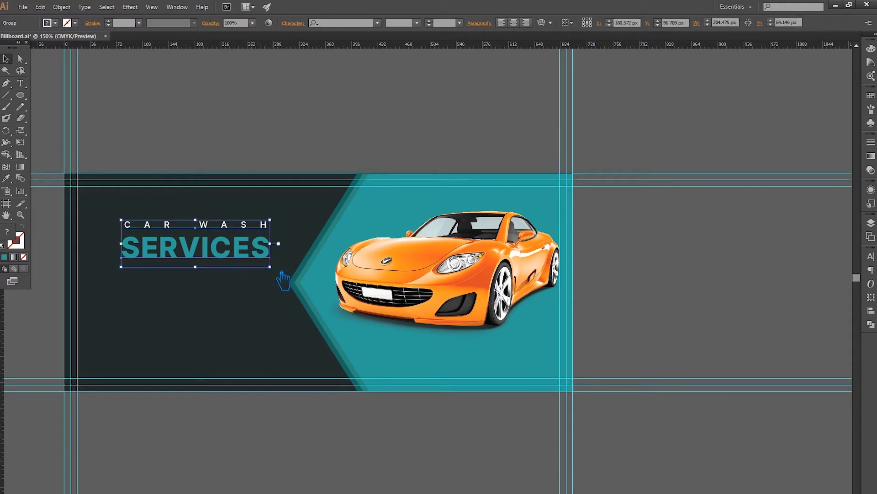
drag(271, 266, 281, 270)
click(272, 452)
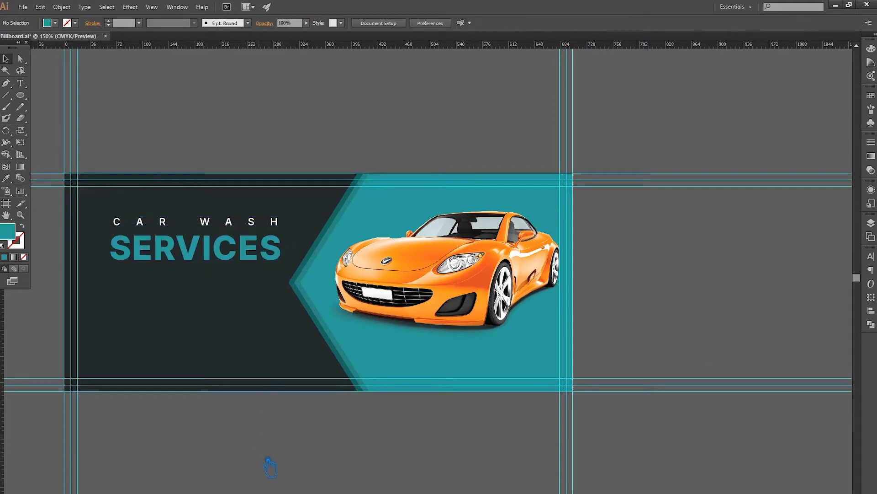
click(205, 260)
drag(291, 225, 286, 229)
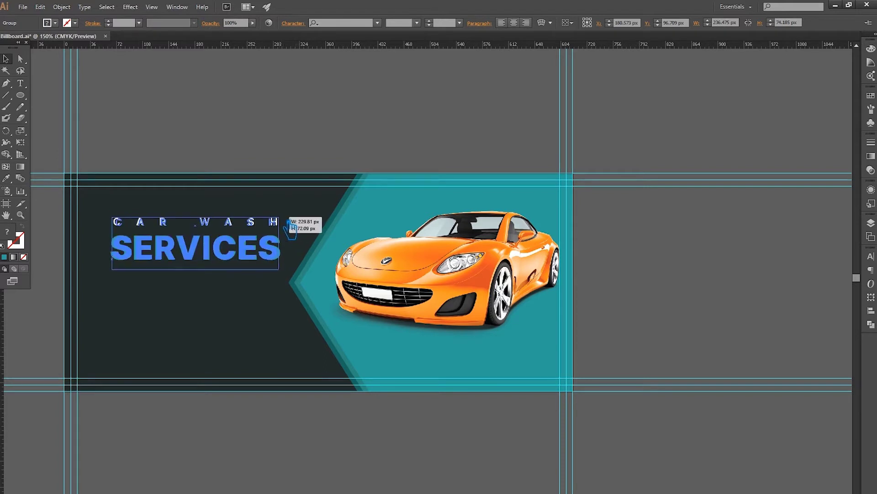
click(265, 447)
Nudge the heading group slightly up-left and save.
drag(205, 264, 201, 261)
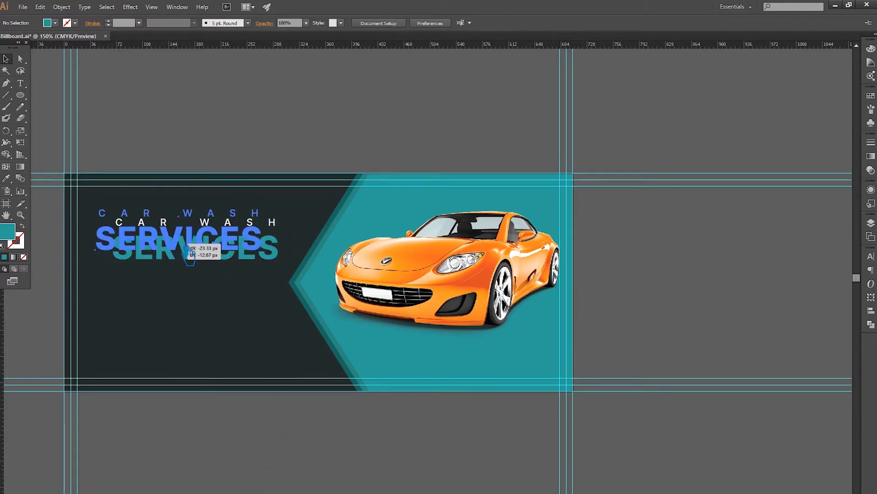
drag(202, 262, 194, 256)
click(239, 447)
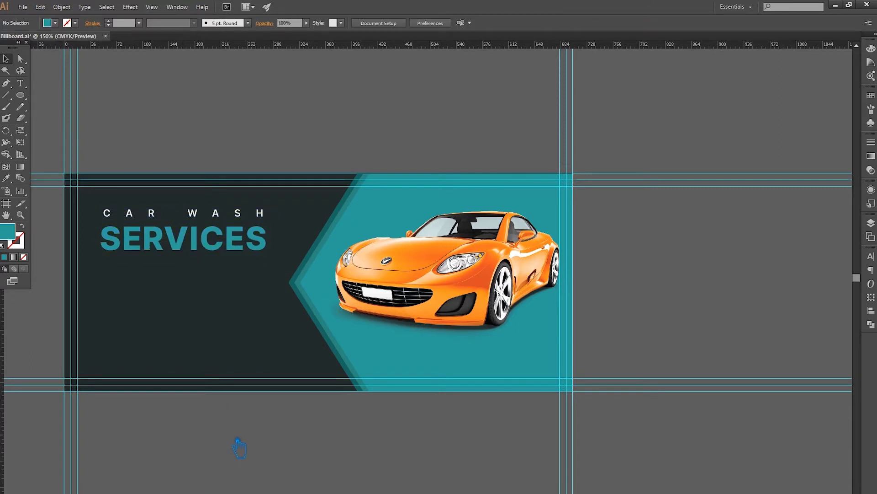
key(ctrl+s)
Add a CALL text line on the dark panel with a white fill.
click(23, 82)
click(126, 325)
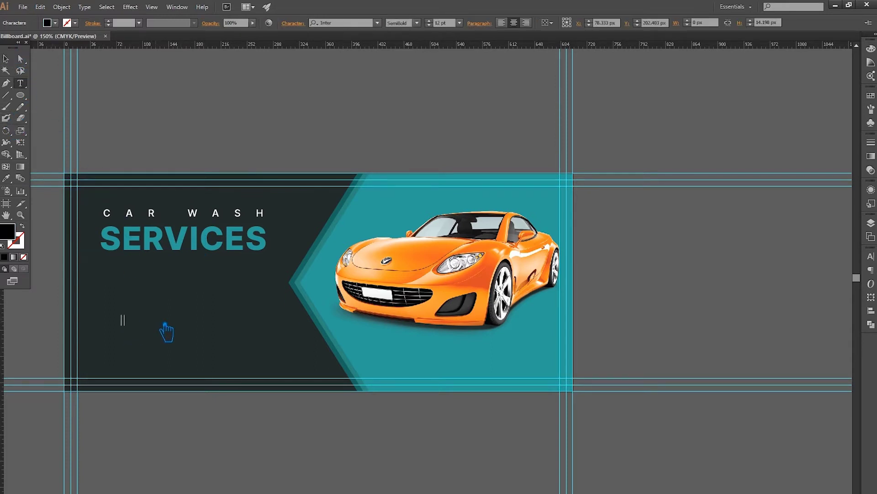
text(CALL)
key(ctrl+a)
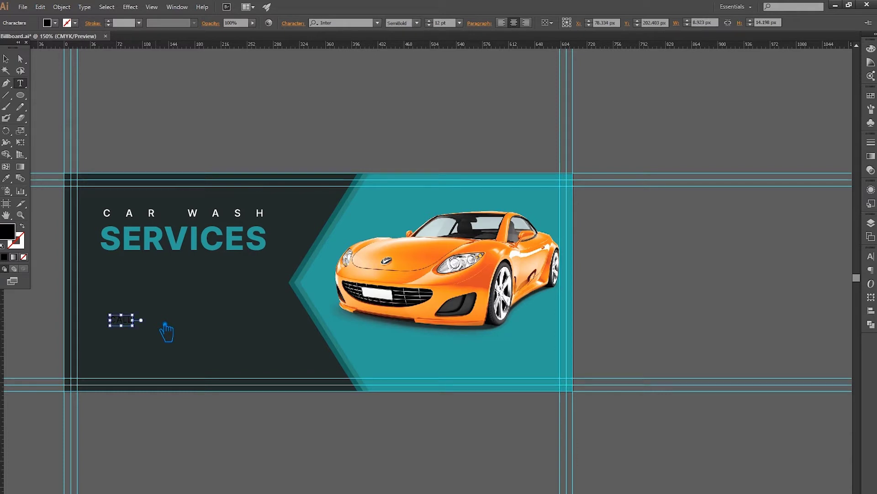
double_click(14, 235)
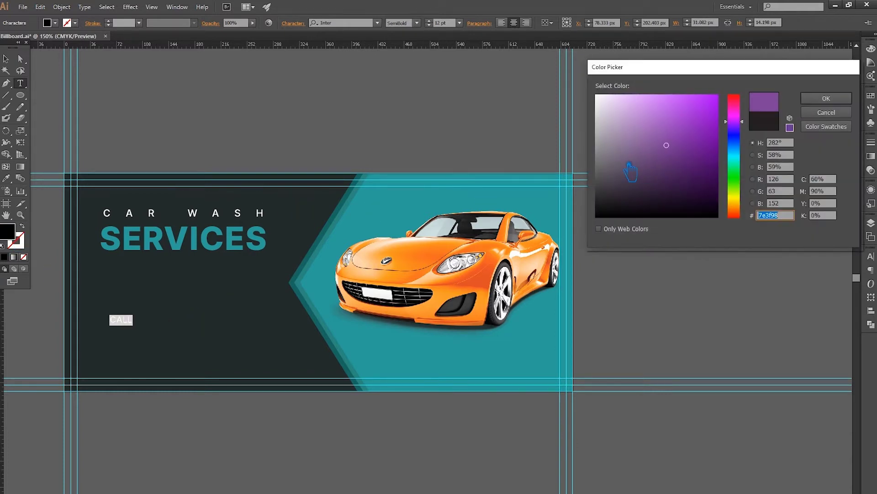
drag(631, 166, 595, 95)
click(836, 100)
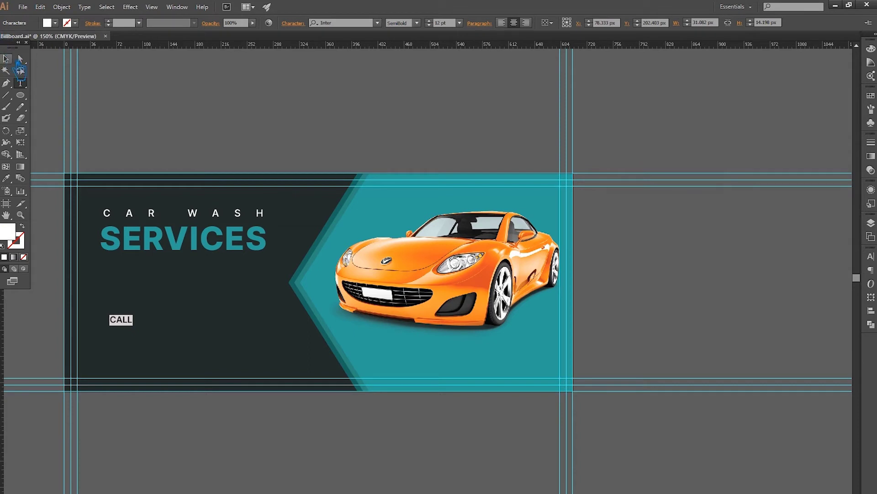
click(8, 61)
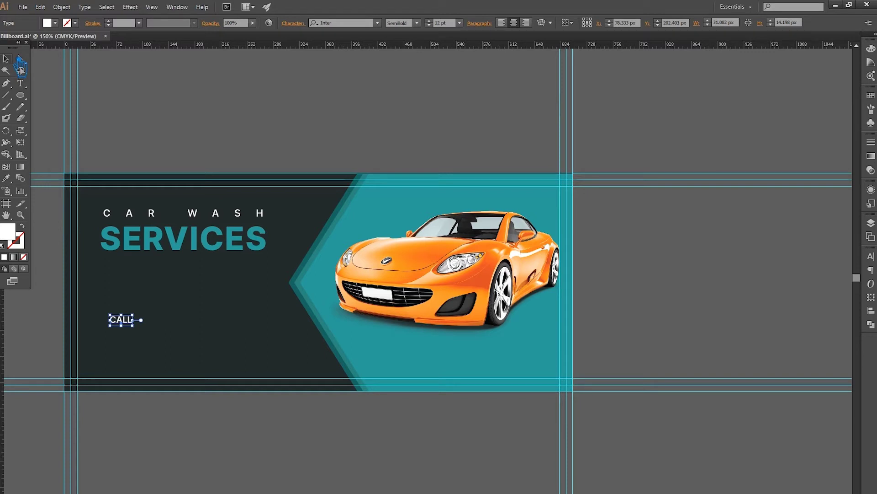
click(218, 436)
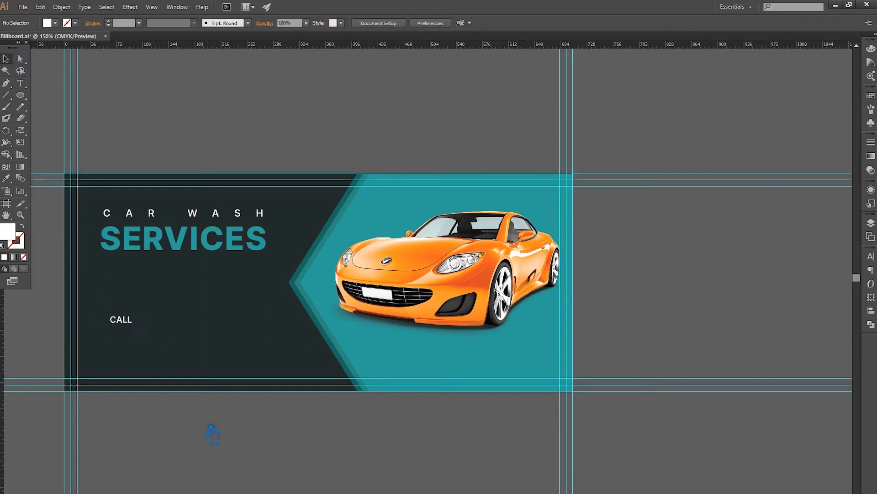
Replace CALL with HOTLINE: and shift the label slightly right.
click(20, 83)
double_click(123, 319)
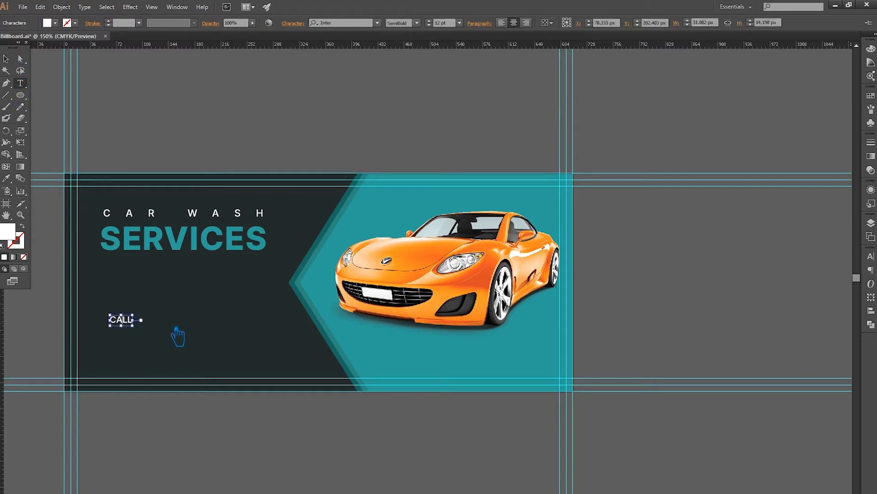
text(HOT)
text(LINE)
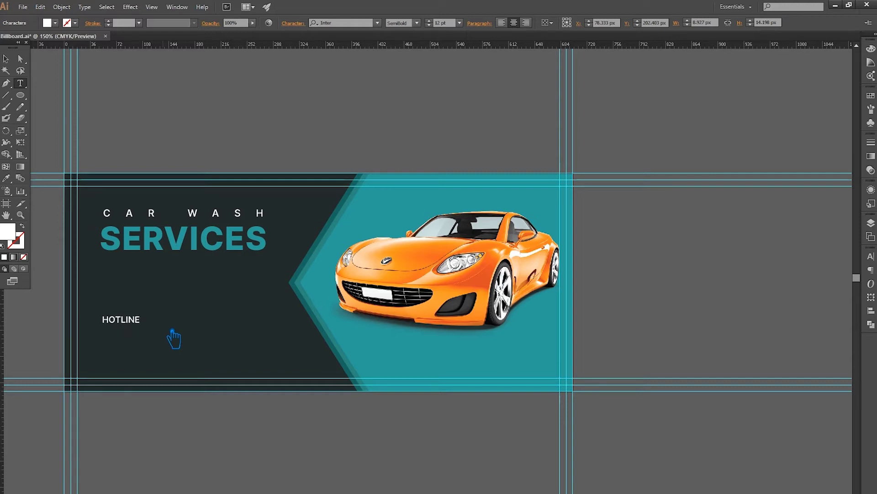
text(:)
key(Escape)
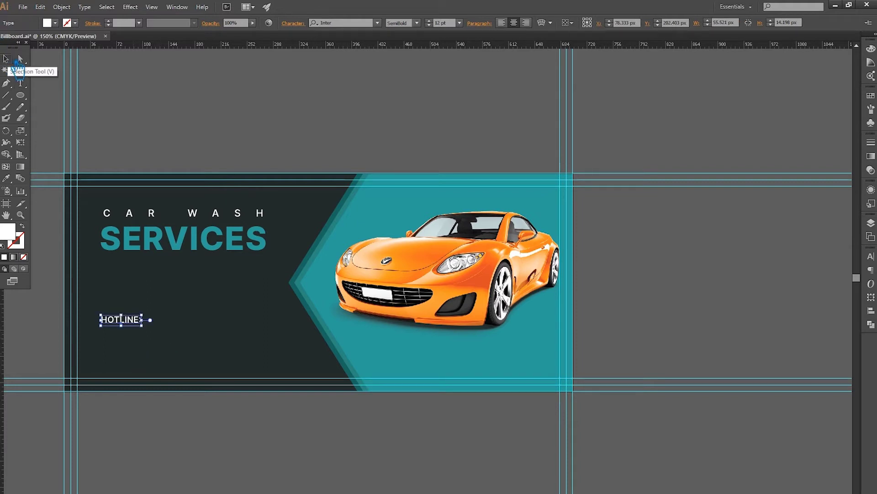
click(257, 447)
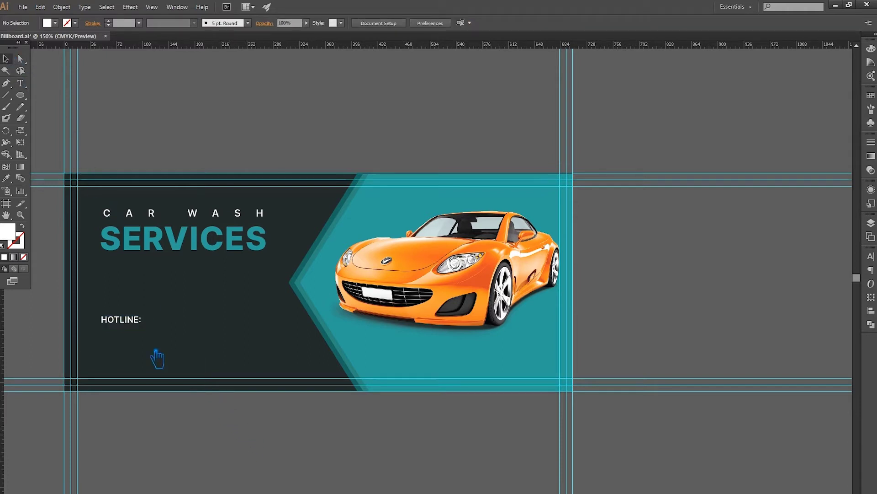
drag(128, 320, 152, 323)
click(223, 446)
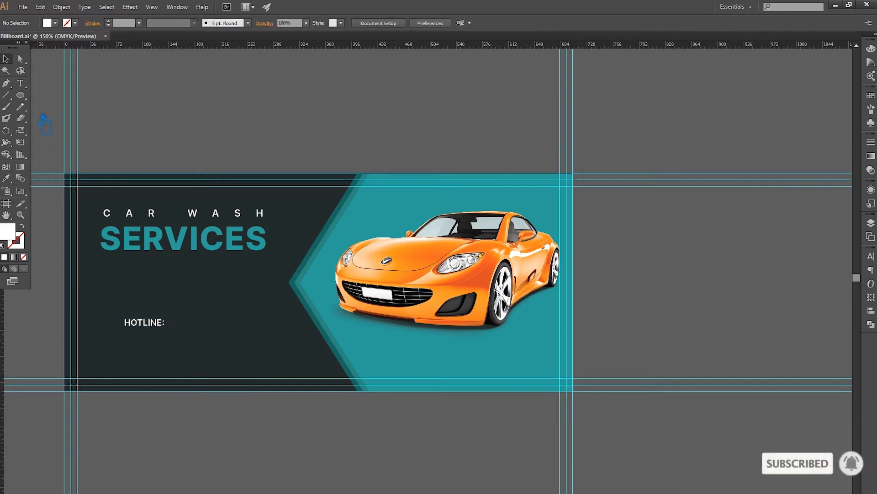
Delete the trailing space after HOTLINE: and start a new text line beneath it.
click(20, 83)
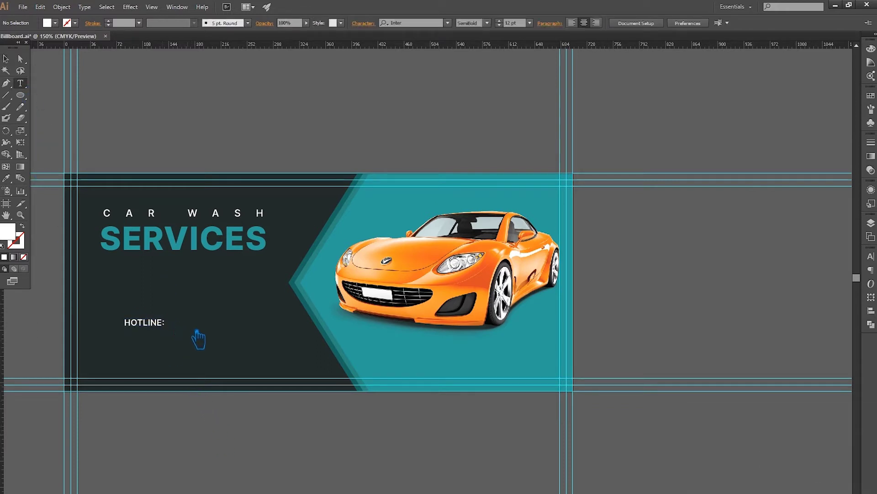
click(164, 324)
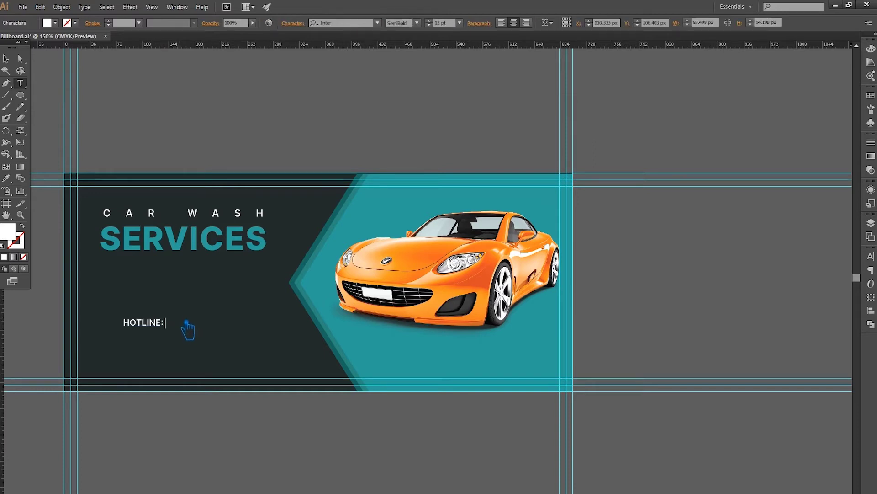
key(BackSpace)
key(Left)
key(Left)
key(Left)
click(6, 58)
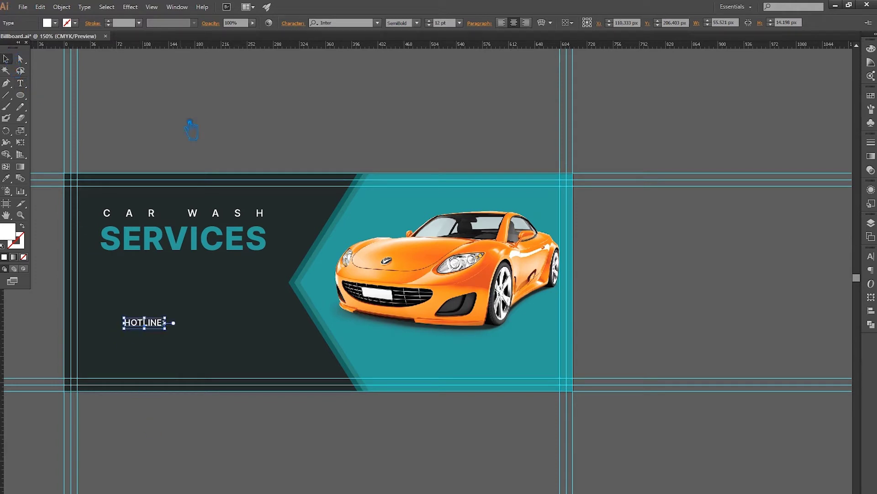
click(20, 83)
click(155, 358)
text(192 293 20)
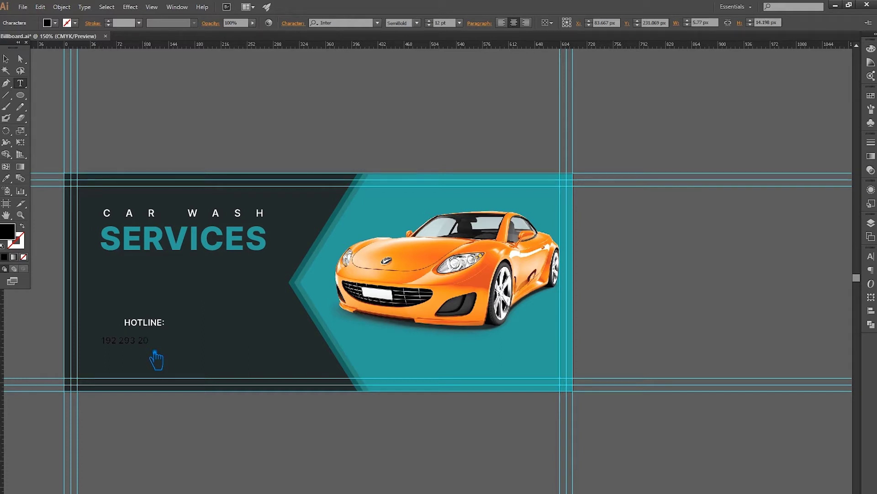
Finish typing the hotline number and move it up beneath HOTLINE:.
text(1)
click(6, 58)
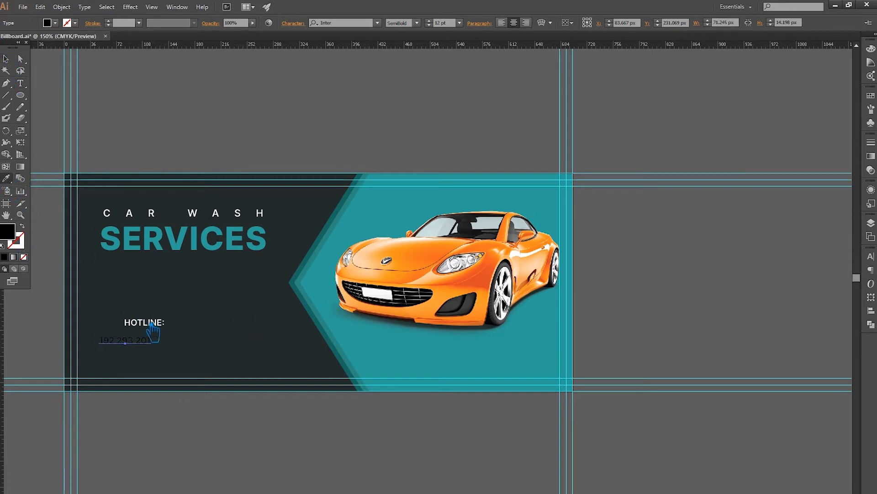
click(186, 137)
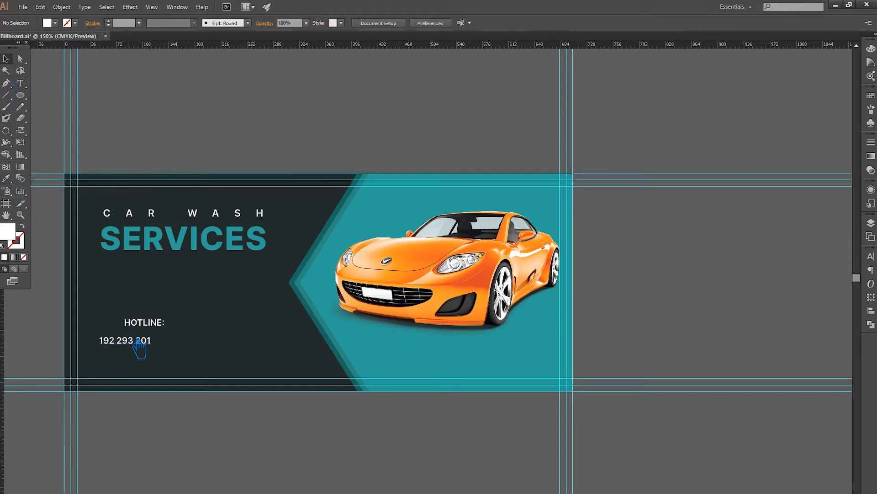
drag(143, 349, 165, 342)
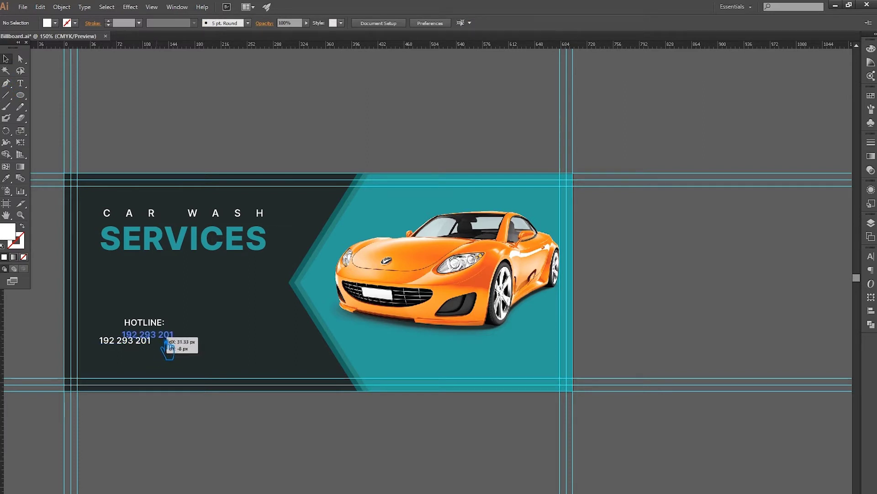
Colour the HOTLINE: label with the car's orange using the eyedropper.
click(160, 323)
key(i)
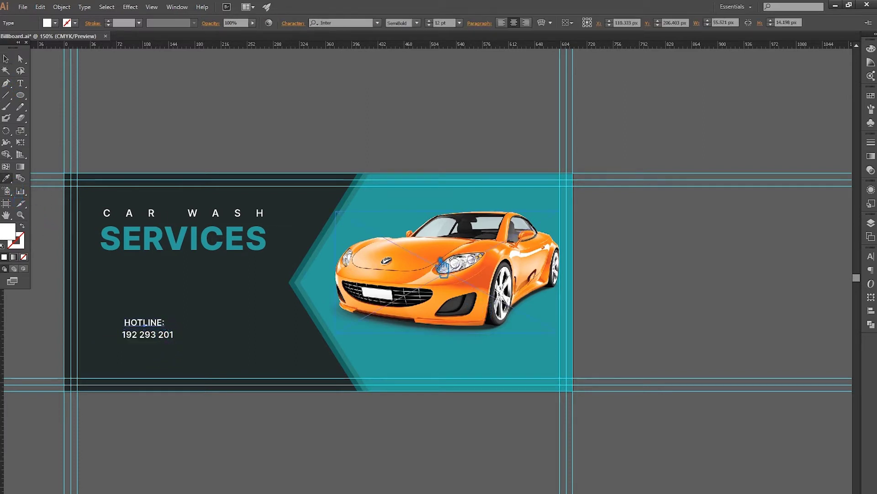
click(443, 267)
click(5, 58)
click(169, 128)
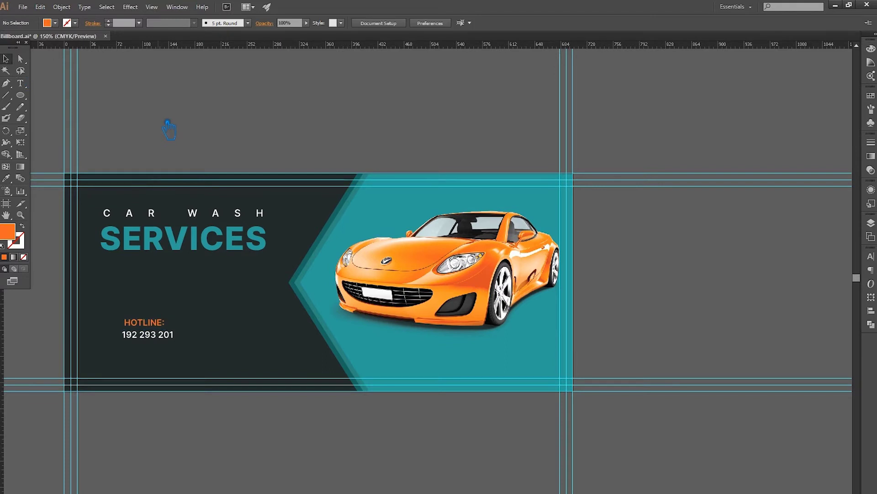
Enlarge the hotline number to 18 pt and reposition it under HOTLINE:.
click(165, 327)
click(169, 339)
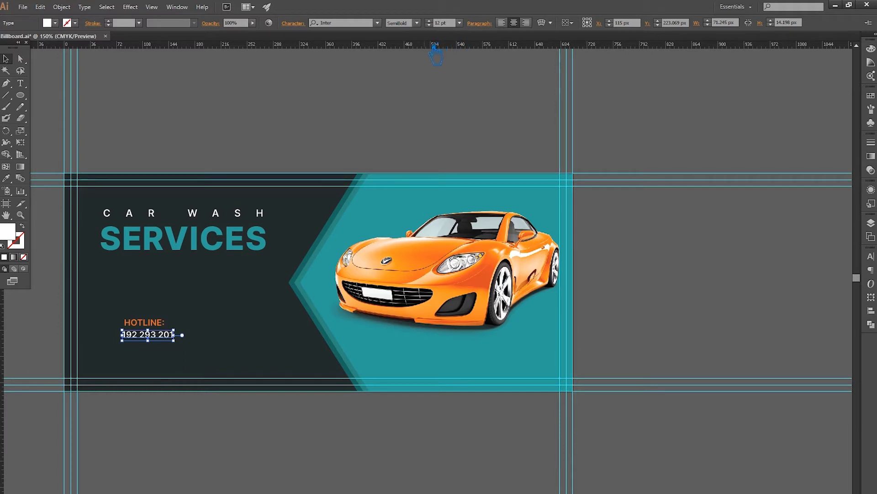
click(460, 23)
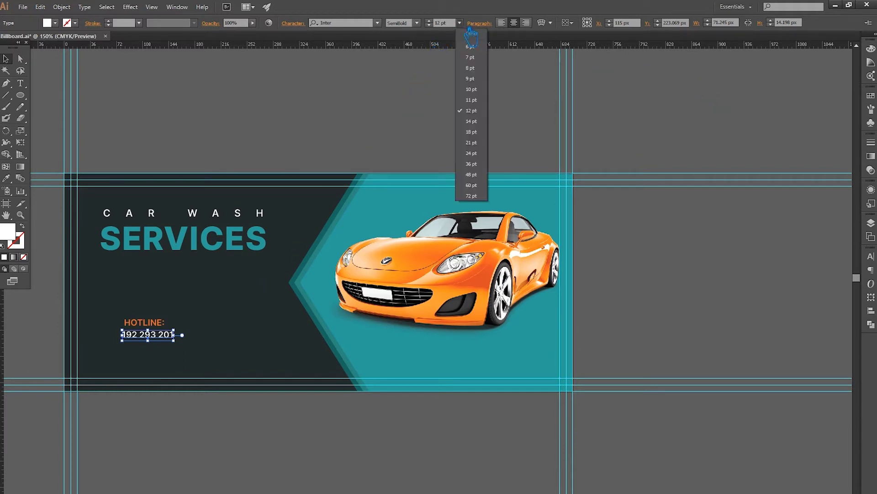
click(473, 132)
click(235, 320)
mouse_move(176, 338)
mouse_down()
mouse_move(193, 347)
mouse_move(178, 352)
mouse_up()
Make HOTLINE: Bold, check the hotline block, and save the file.
click(144, 322)
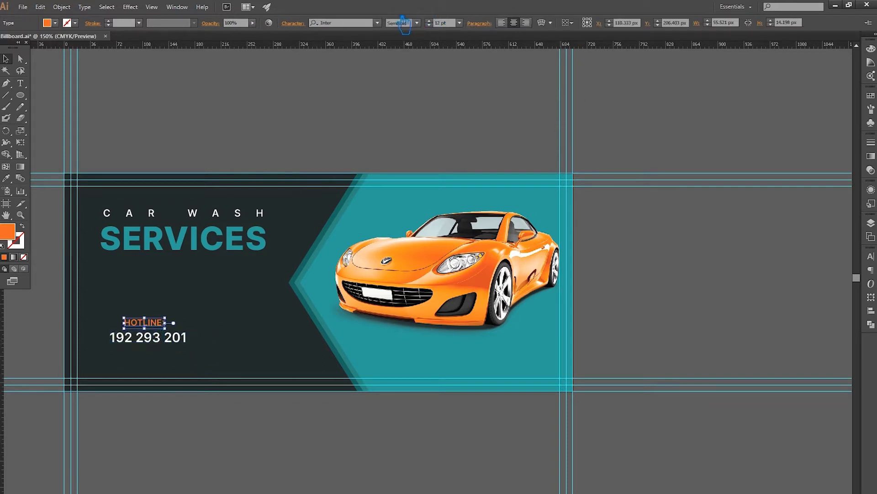
click(417, 23)
click(404, 97)
click(364, 112)
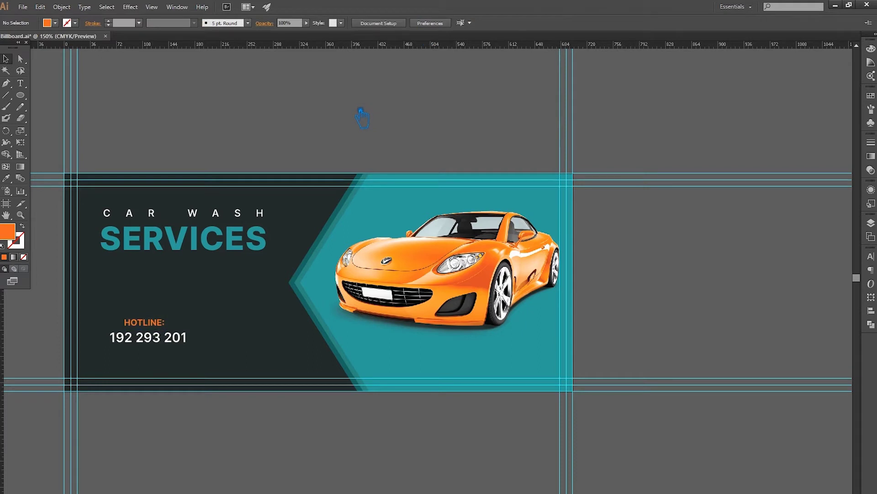
click(167, 338)
shift+click(145, 323)
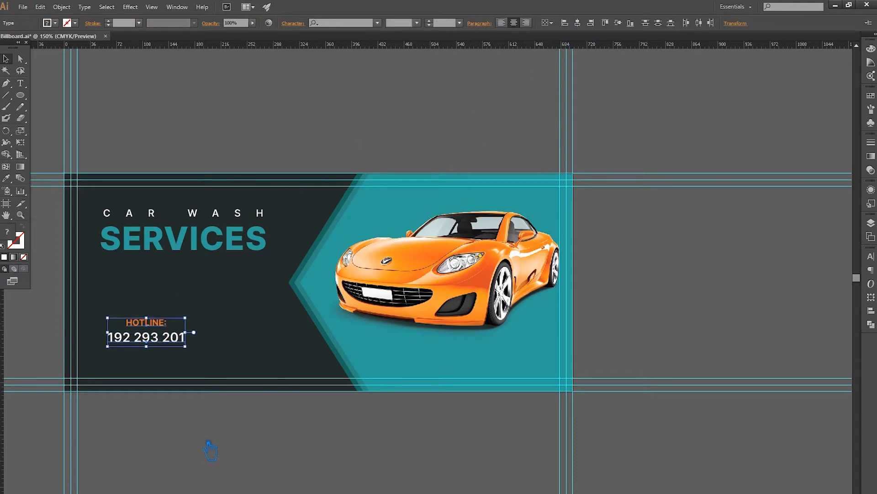
click(229, 444)
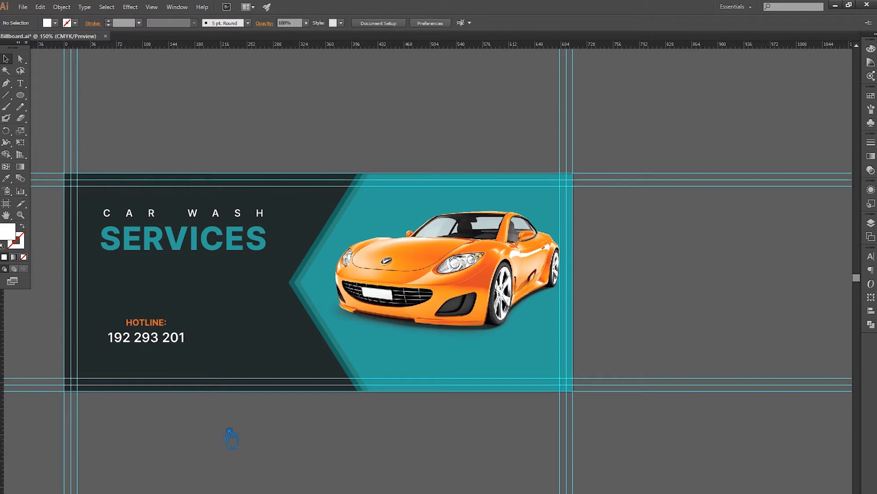
key(ctrl+s)
Zoom out to the icon set and copy the phone and Facebook icons onto the canvas.
scroll(286, 428, down, 2)
scroll(293, 412, down, 2)
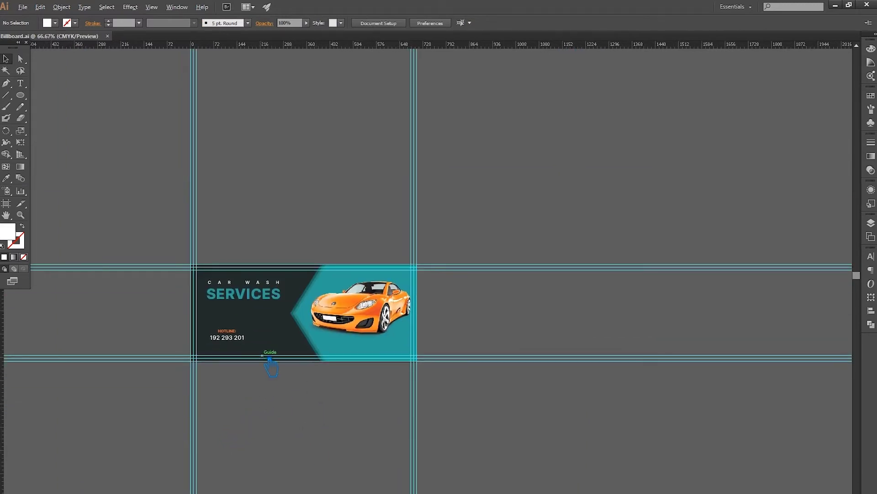
scroll(268, 359, up, 1)
scroll(254, 361, up, 1)
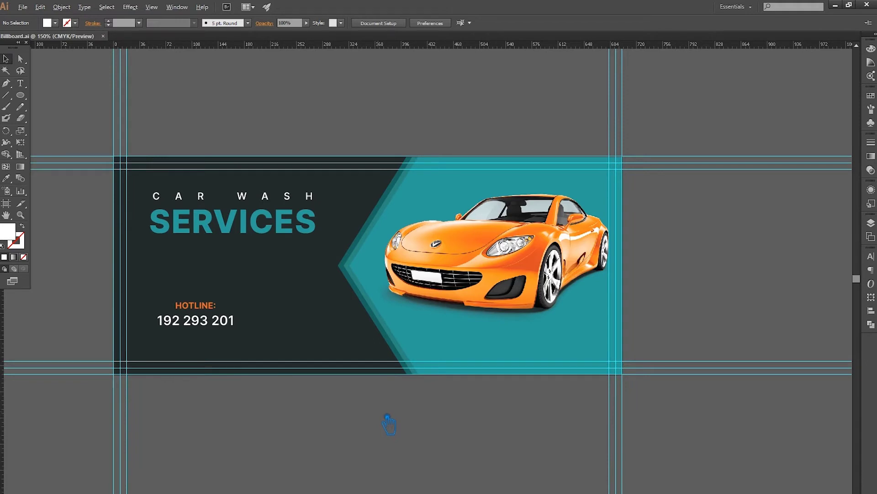
scroll(389, 425, down, 2)
scroll(397, 336, down, 2)
scroll(200, 465, up, 1)
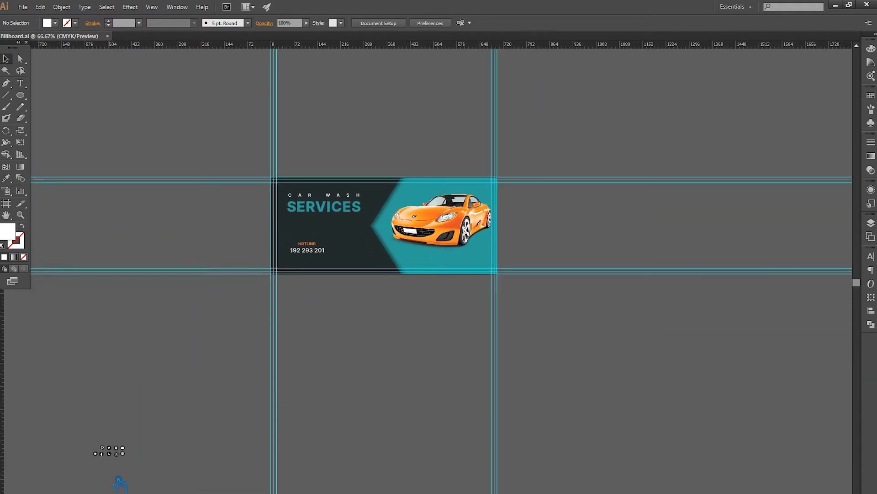
scroll(118, 475, left, 1)
scroll(135, 479, up, 2)
drag(142, 434, 326, 328)
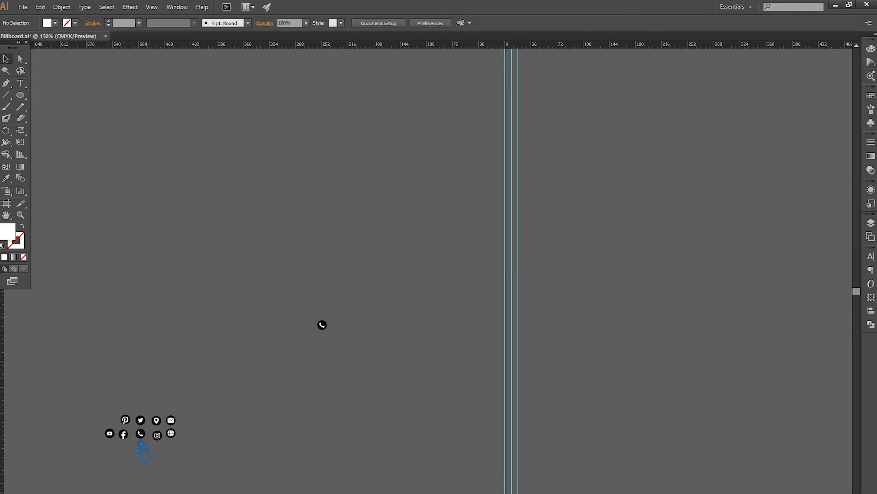
drag(141, 433, 324, 364)
Copy the Pinterest and Twitter icons and move all copies up just below the artboard.
click(125, 419)
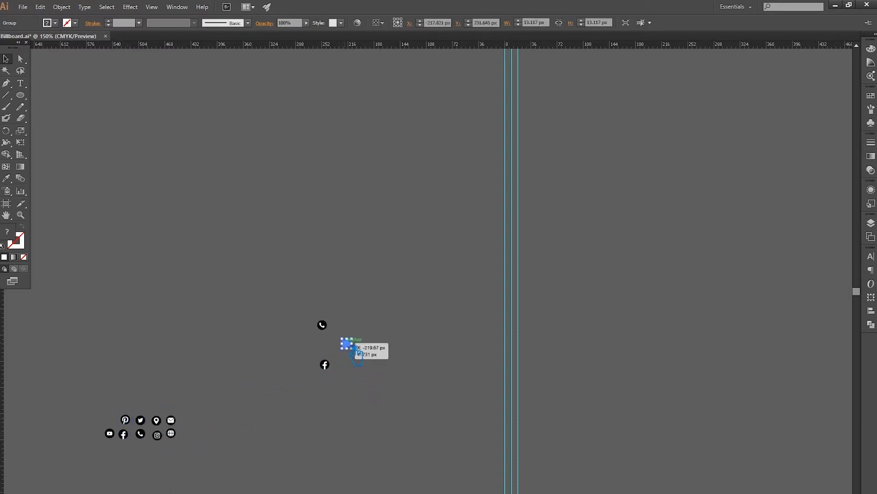
drag(136, 430, 347, 344)
click(256, 418)
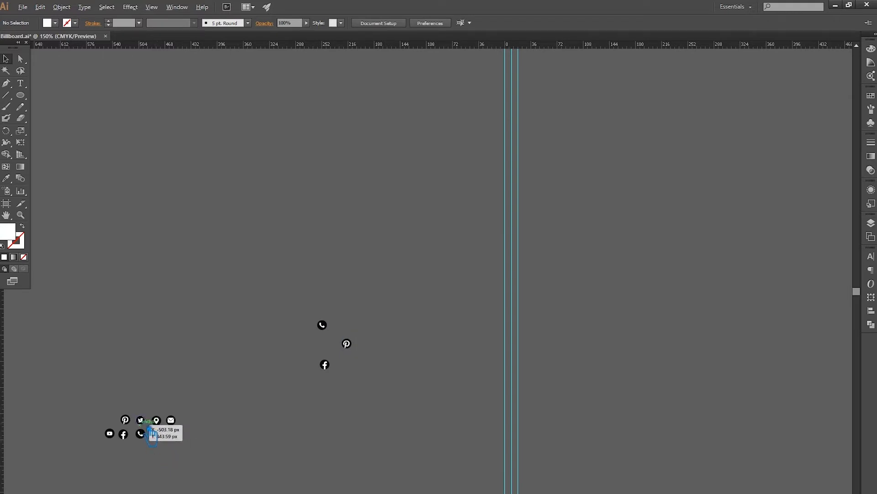
drag(144, 423, 319, 346)
drag(418, 356, 201, 478)
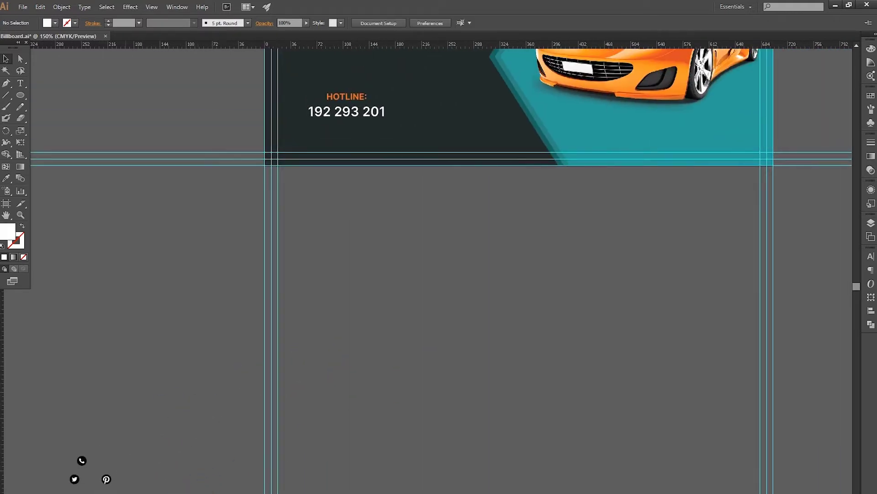
drag(88, 464, 390, 219)
drag(475, 222, 379, 303)
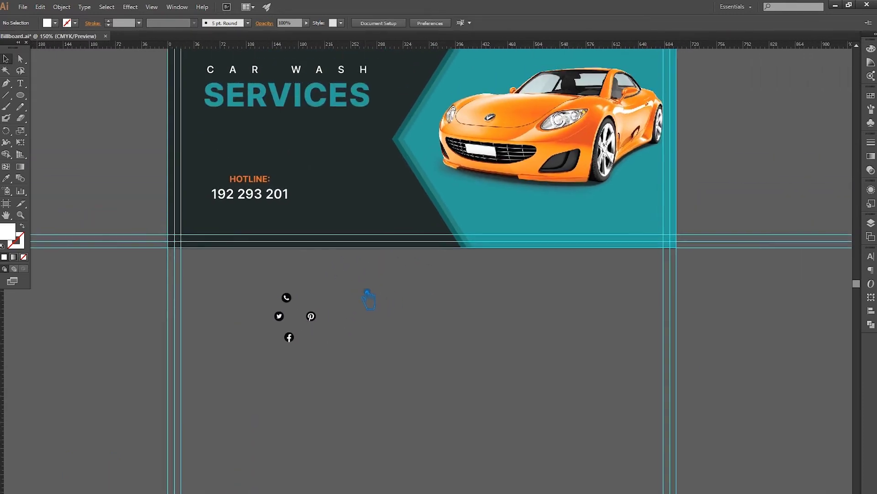
Colour the social icons orange by sampling the HOTLINE text with the Eyedropper.
scroll(336, 281, up, 1)
key(a)
click(273, 305)
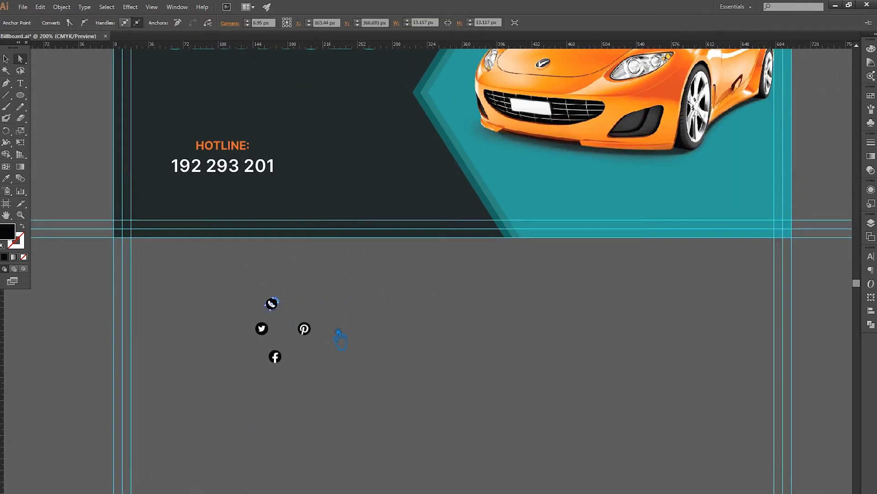
shift+click(310, 330)
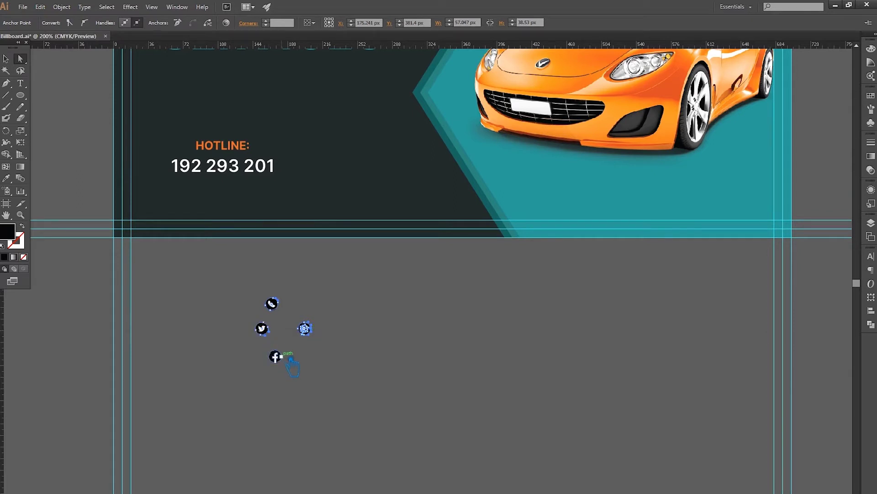
shift+click(291, 361)
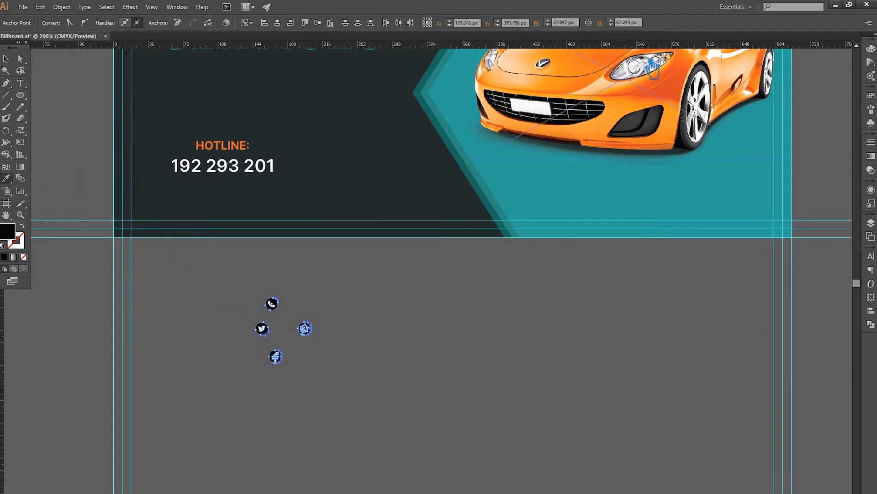
click(226, 147)
click(7, 58)
click(451, 313)
Place a copy of the phone icon just left of the HOTLINE label.
scroll(385, 333, up, 2)
scroll(387, 371, up, 3)
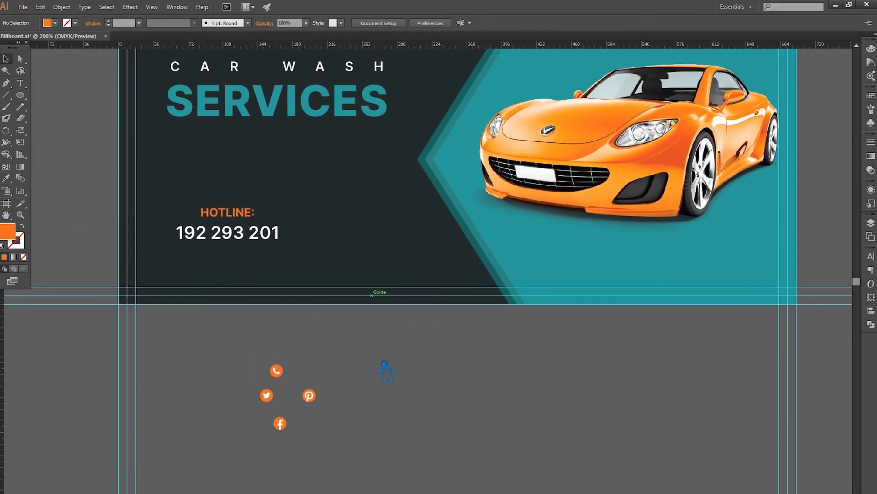
click(276, 373)
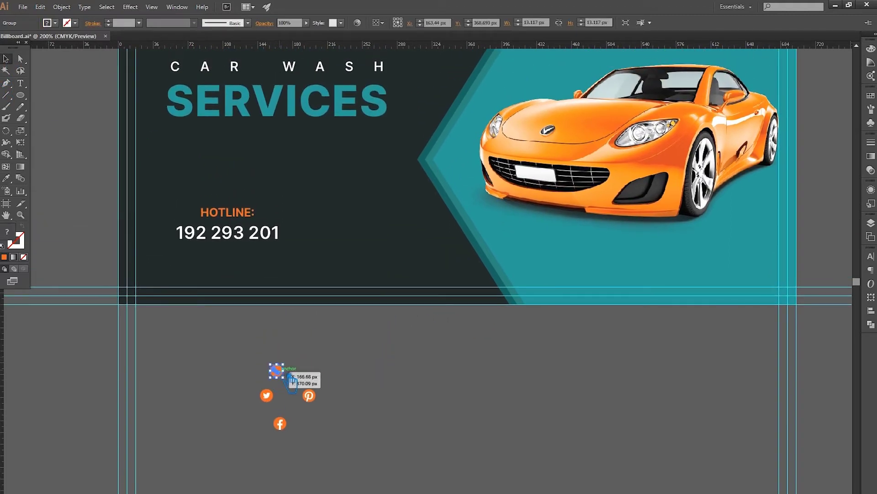
drag(290, 374, 204, 224)
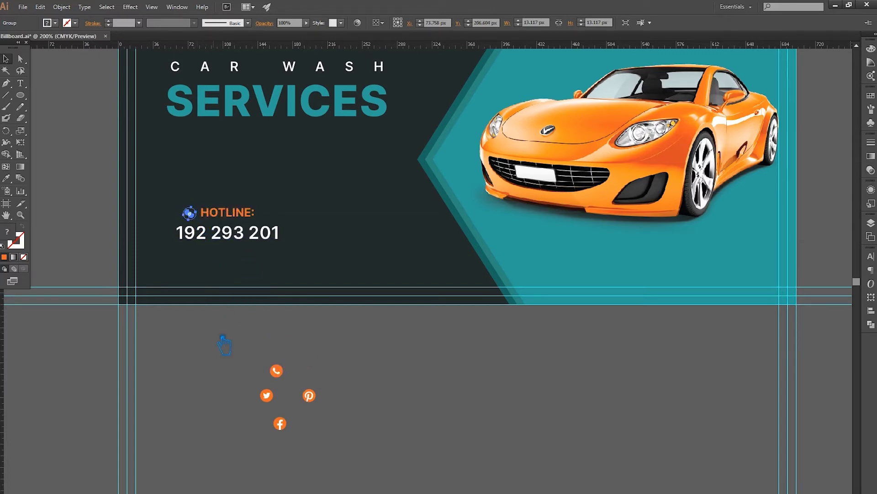
click(227, 337)
scroll(227, 254, up, 2)
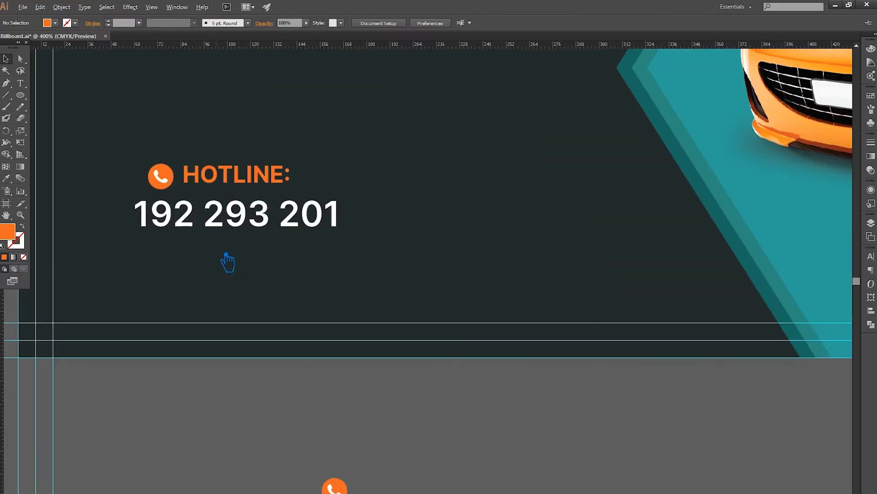
Shift the phone icon left and align it with the hotline number's left edge.
click(160, 173)
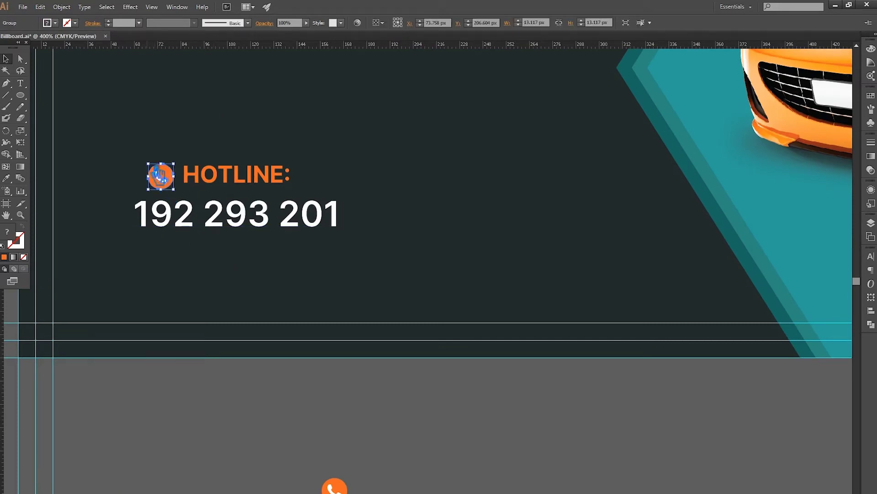
drag(160, 173, 158, 174)
shift+click(229, 176)
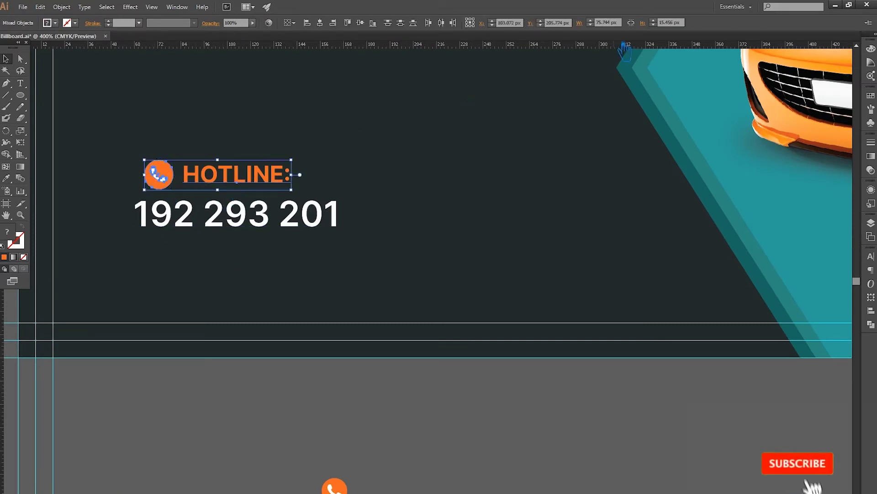
click(337, 391)
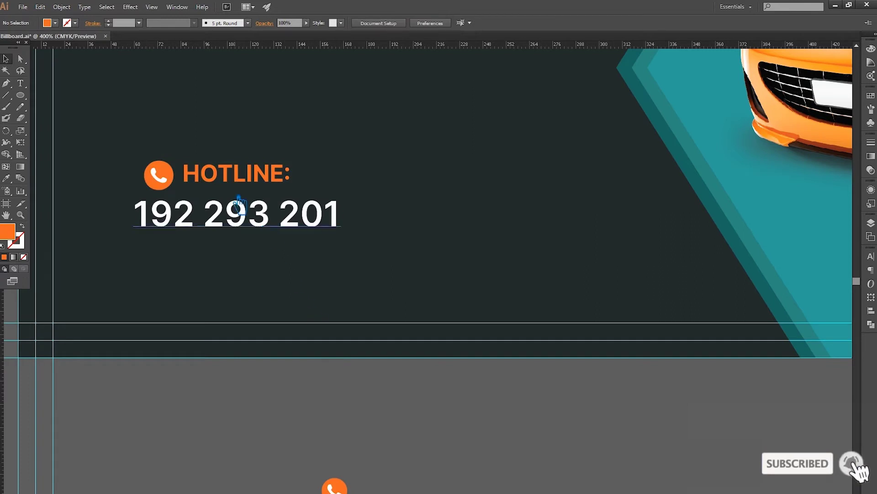
drag(158, 174, 149, 175)
shift+click(162, 217)
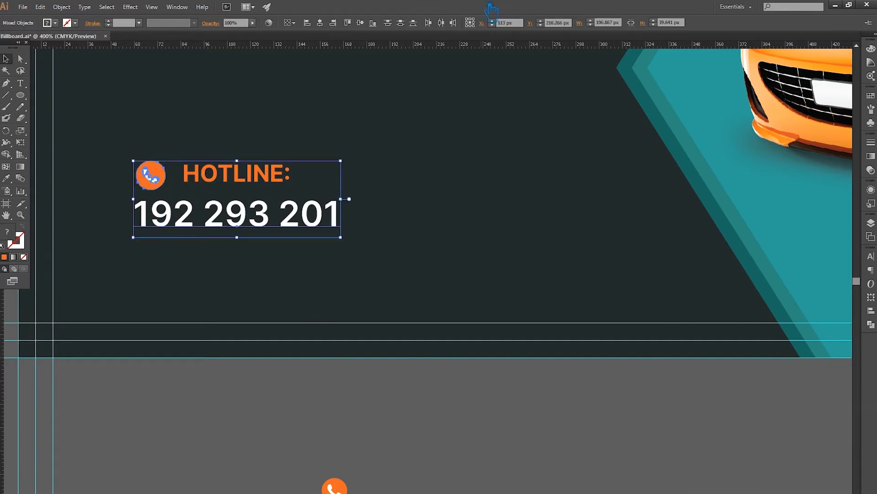
click(307, 23)
click(264, 415)
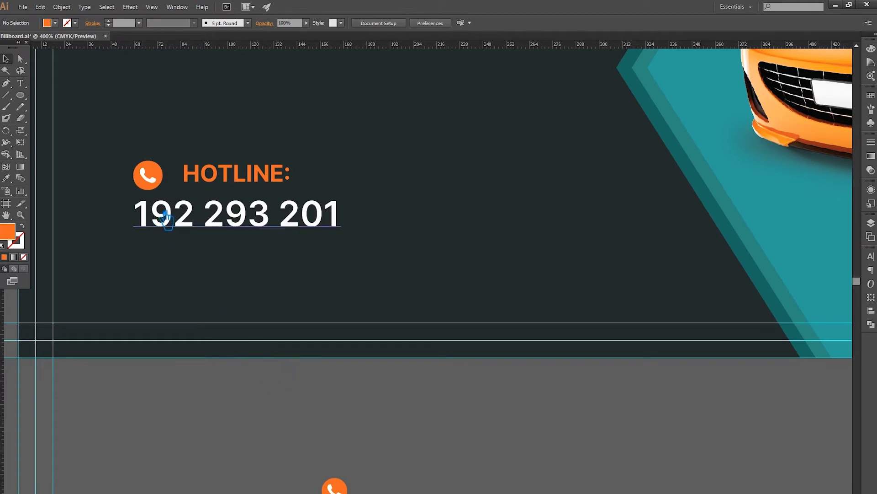
Nudge the phone icon and HOTLINE up, then nudge HOTLINE slightly right.
click(146, 176)
shift+click(242, 182)
key(Up)
key(Up)
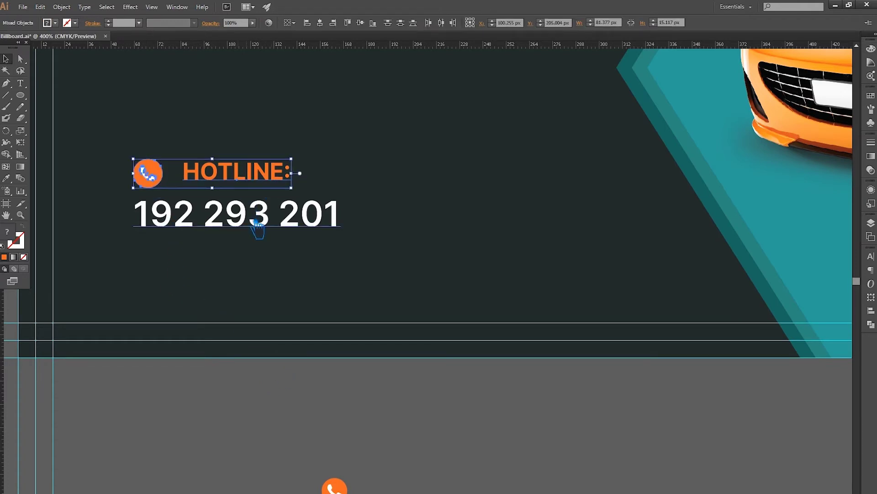
click(248, 383)
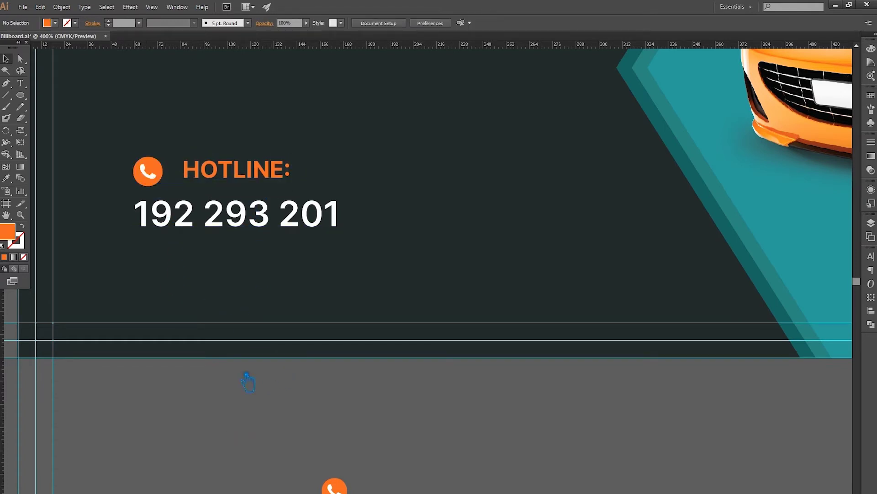
click(226, 180)
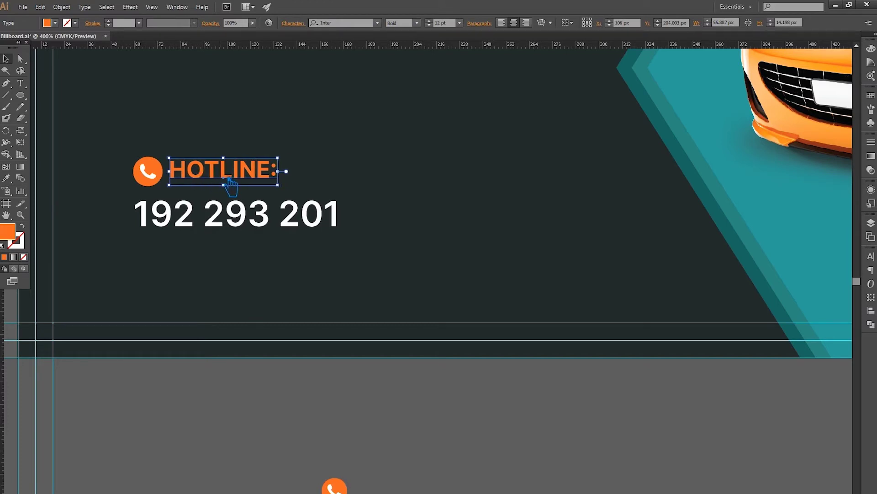
key(Right)
key(Right)
click(242, 402)
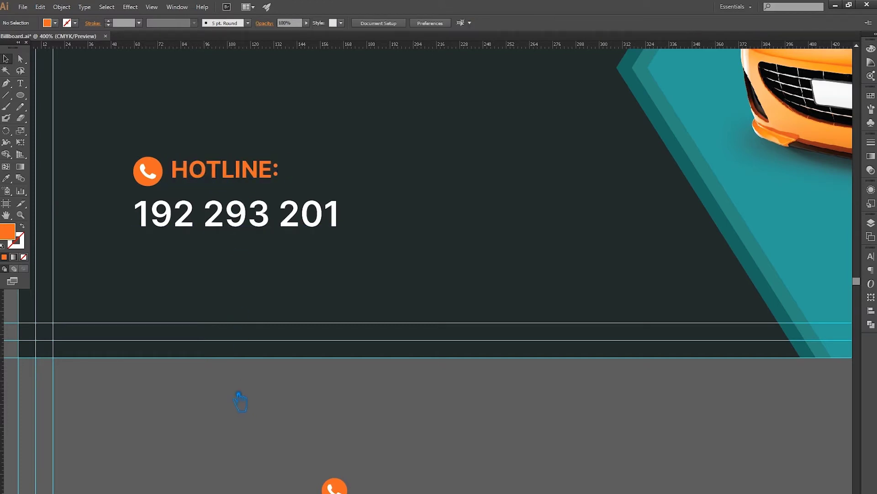
Delete the spare phone icon below the artboard.
scroll(242, 401, down, 1)
scroll(241, 400, down, 2)
scroll(240, 400, down, 1)
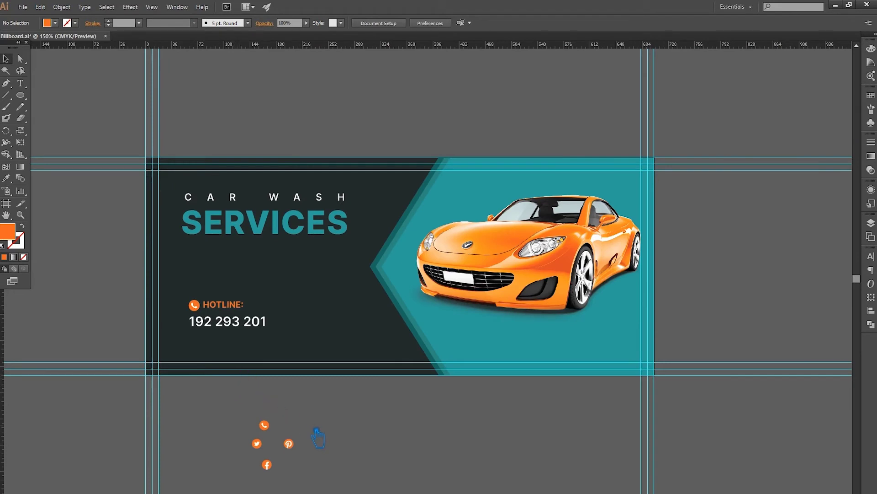
click(265, 425)
key(Delete)
Ungroup the hotline phone icon, delete its orange circle, and reposition the bare glyph.
scroll(219, 328, up, 1)
right_click(203, 303)
click(234, 359)
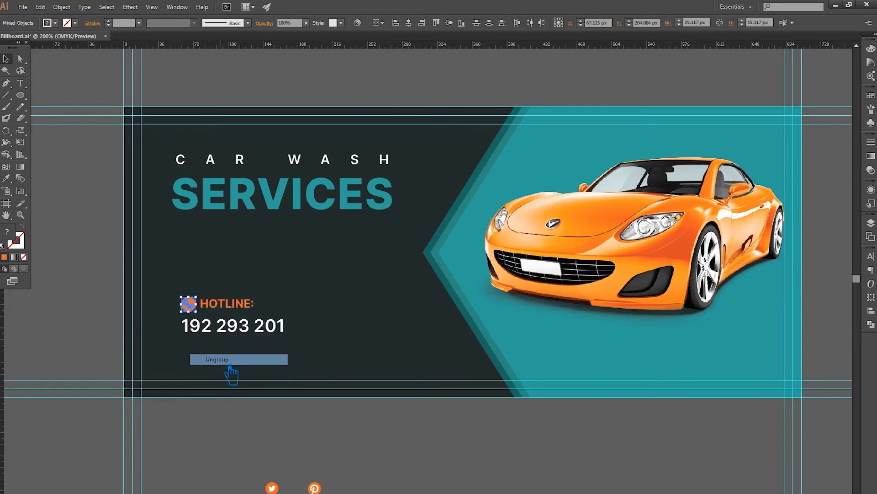
click(188, 303)
key(Delete)
mouse_move(188, 303)
mouse_down()
mouse_move(204, 314)
mouse_move(187, 299)
mouse_move(192, 307)
mouse_up()
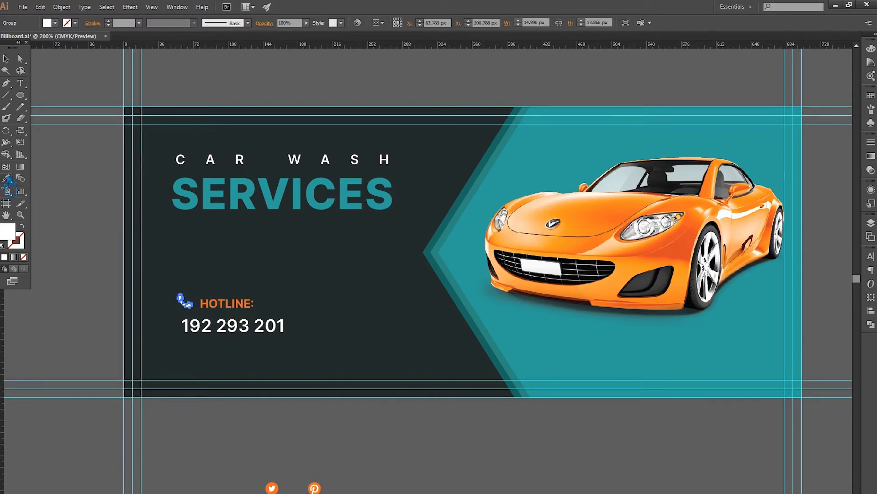
Vertically centre the glyph with HOTLINE, nudge it right, and move the number up beside them.
shift+click(228, 305)
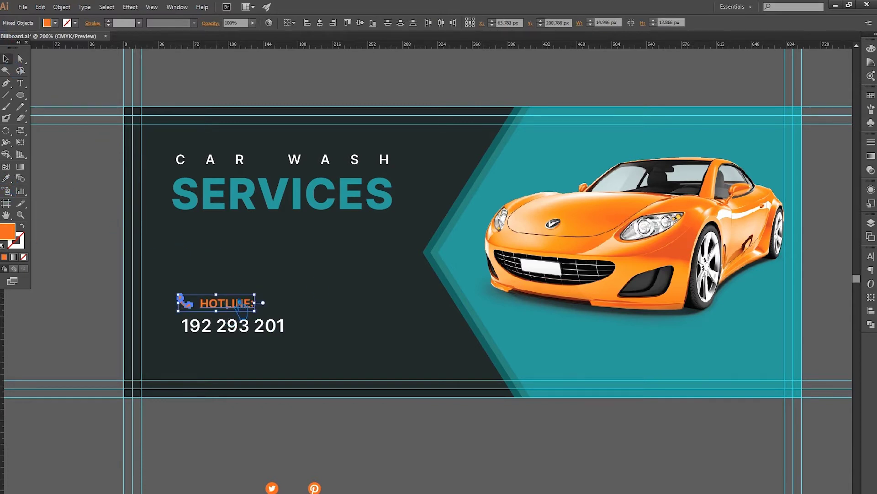
click(400, 23)
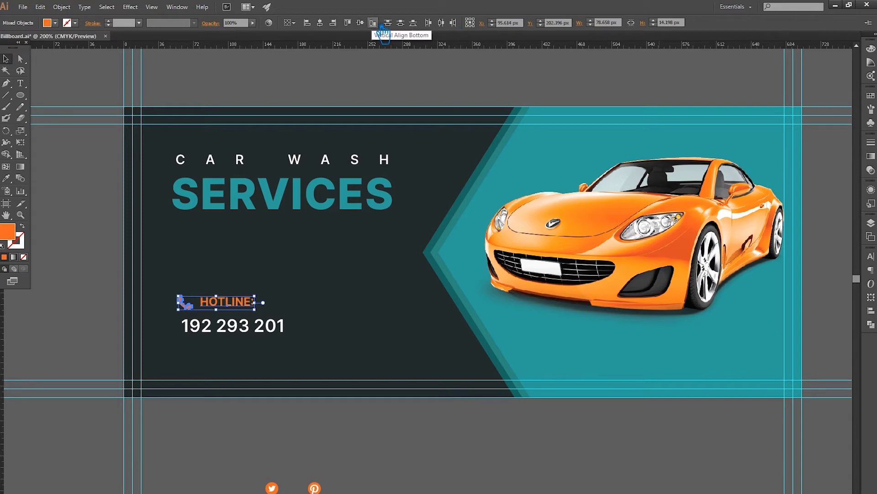
click(406, 432)
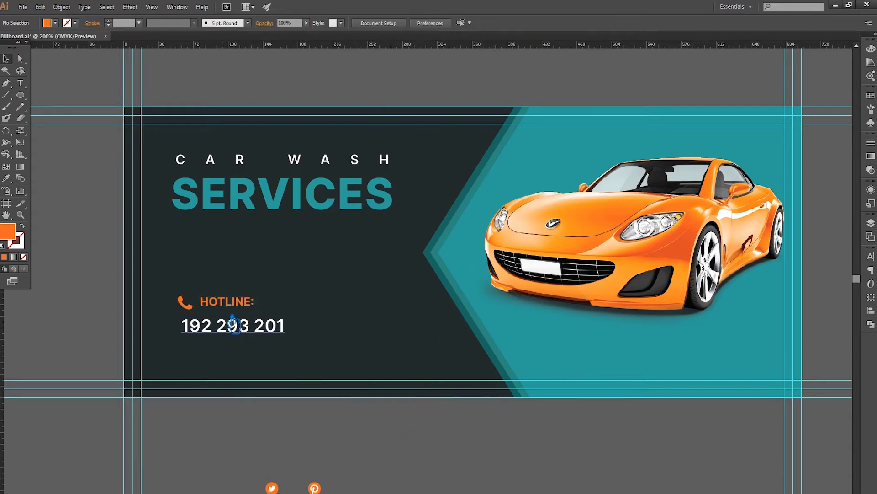
click(187, 303)
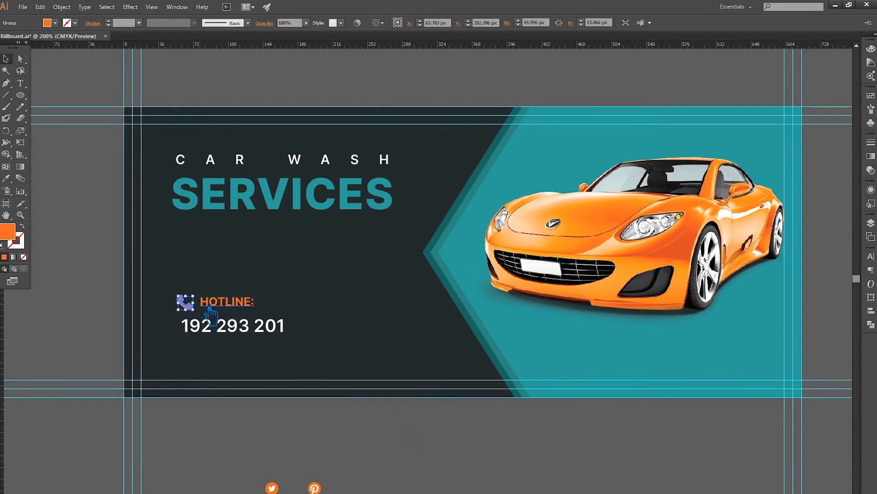
key(Right)
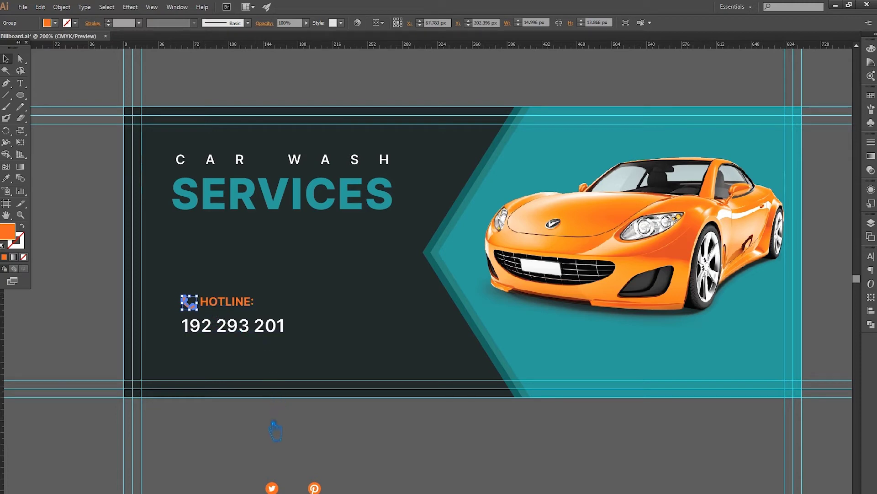
click(228, 302)
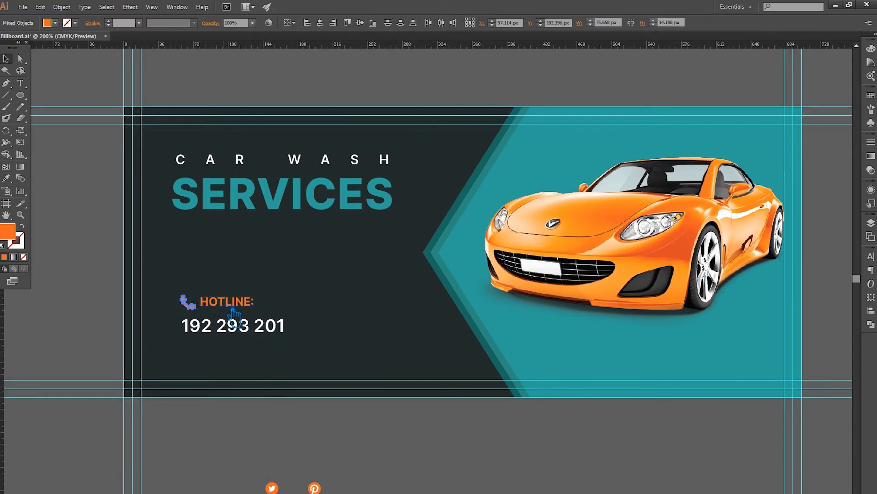
click(349, 434)
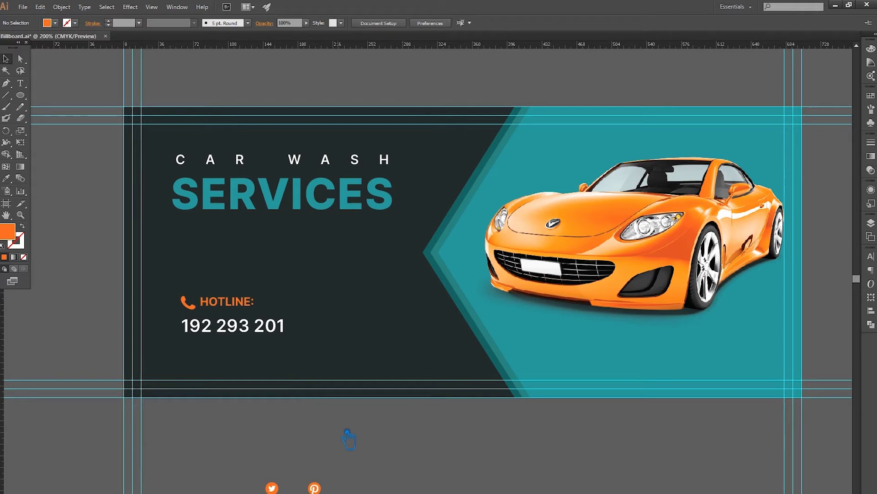
drag(234, 333, 310, 309)
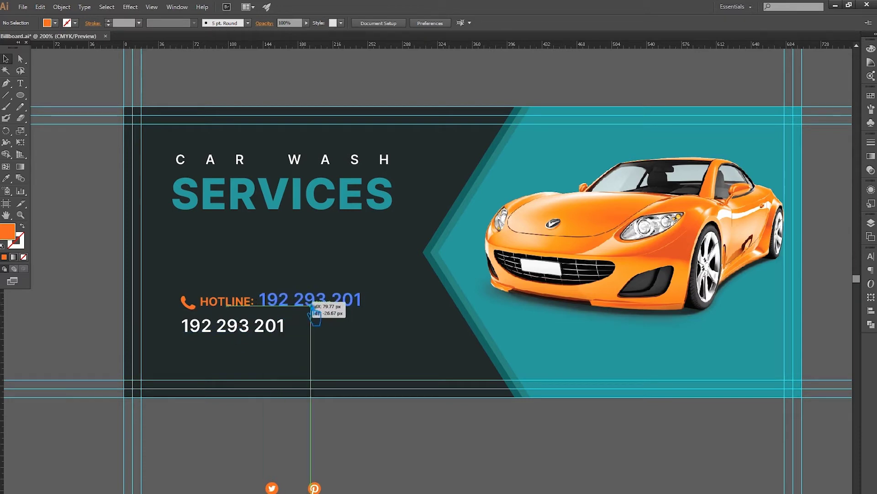
Vertically centre the phone glyph, HOTLINE and the hotline number on one line.
drag(309, 309, 314, 308)
shift+click(188, 301)
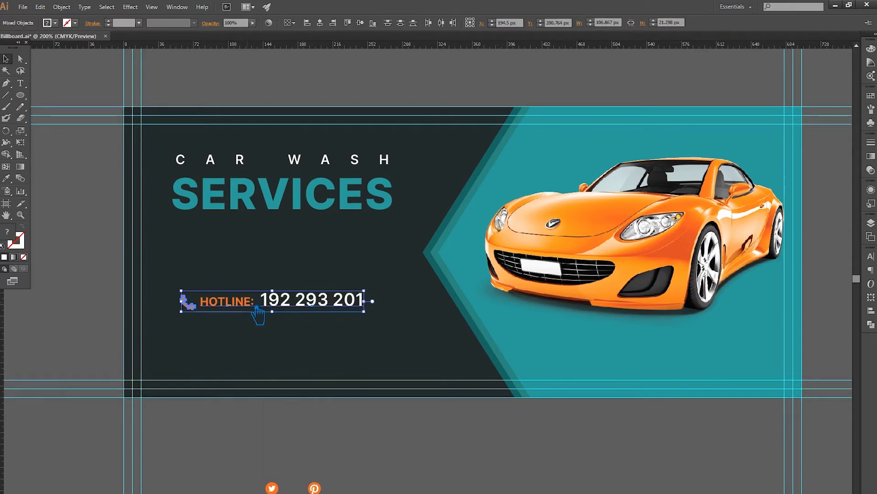
click(362, 24)
click(428, 425)
Move the hotline line down to the bottom guide and save the file.
drag(326, 320, 457, 386)
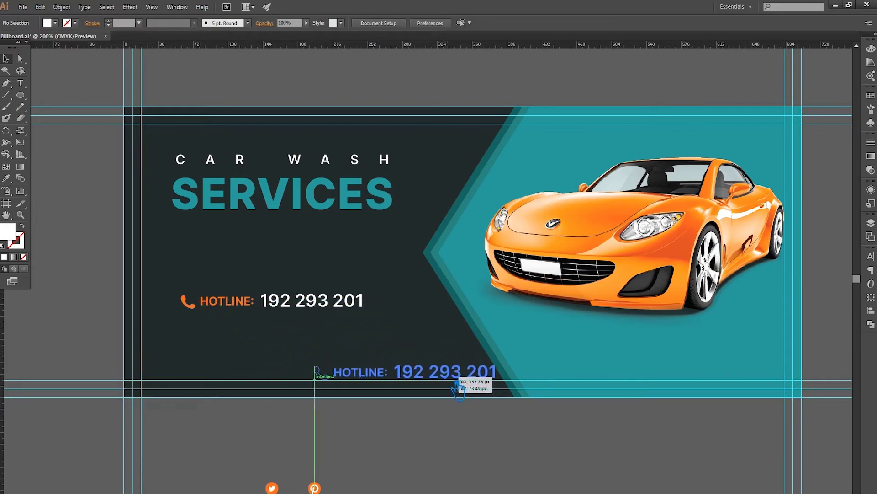
mouse_move(457, 386)
mouse_down()
mouse_move(356, 388)
mouse_move(364, 386)
mouse_up()
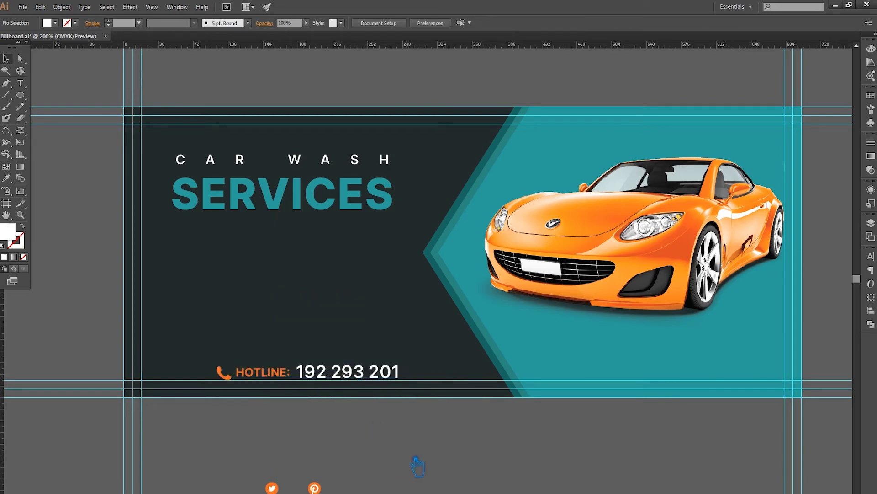
key(ctrl+s)
Move the social icon group up into the dark panel below the heading.
scroll(406, 451, down, 2)
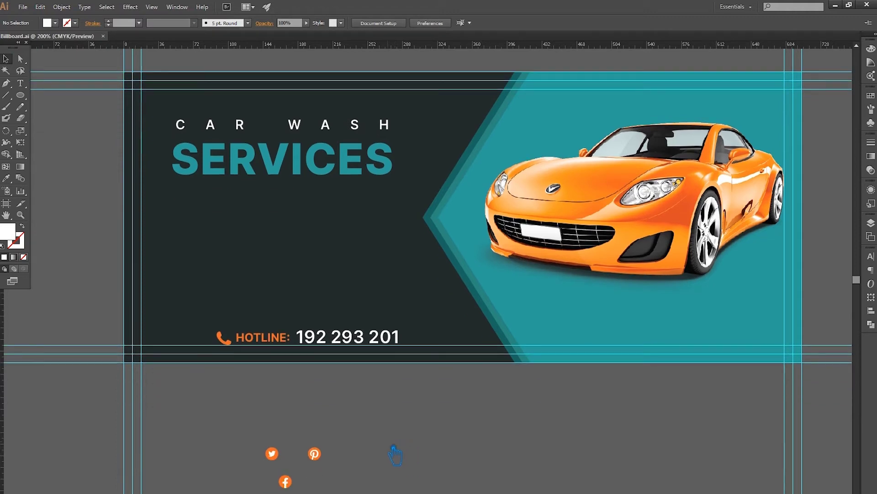
drag(284, 451, 222, 236)
click(265, 423)
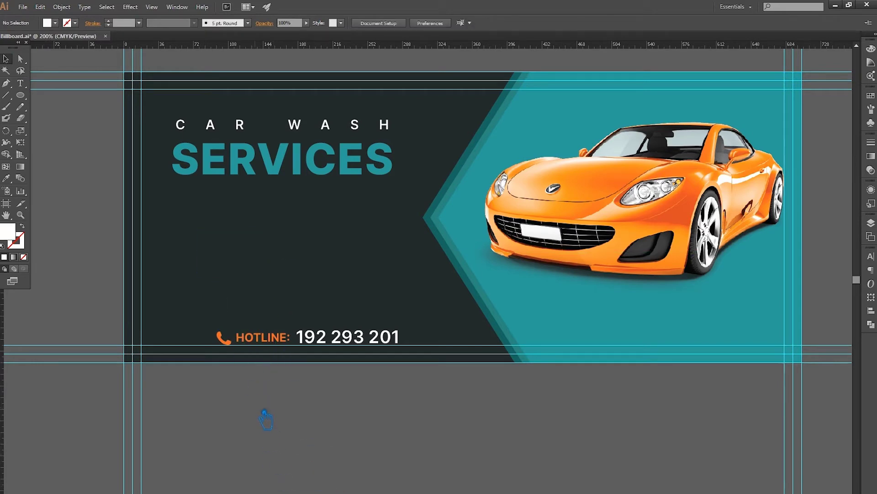
key(ctrl+z)
drag(277, 455, 207, 261)
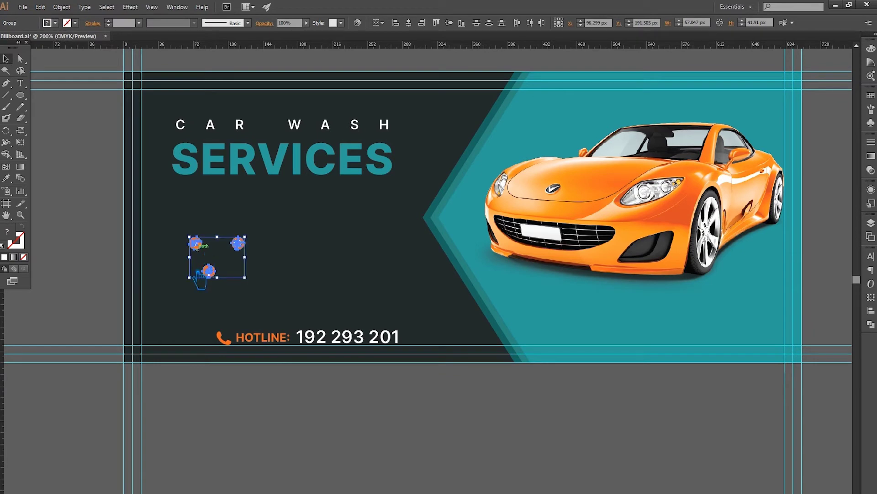
click(250, 428)
Stack Pinterest above Twitter and Facebook below it in a left-aligned column.
scroll(215, 307, up, 2)
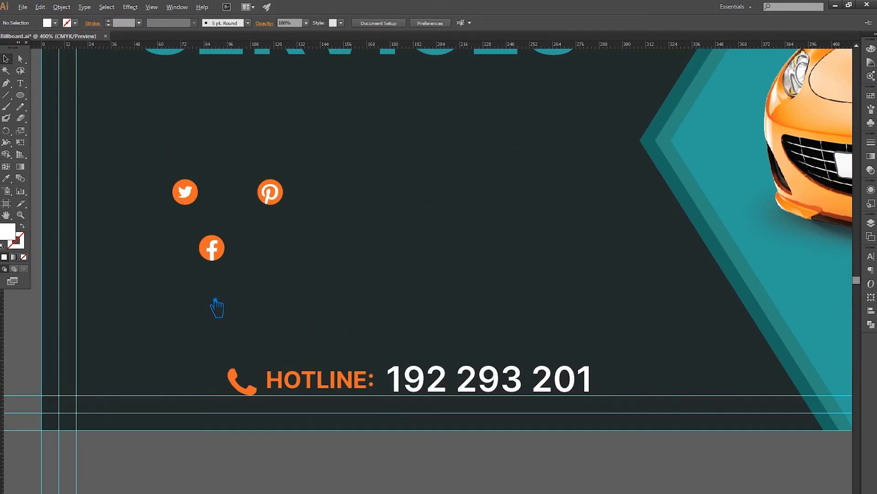
scroll(216, 308, down, 1)
drag(223, 283, 259, 335)
click(227, 271)
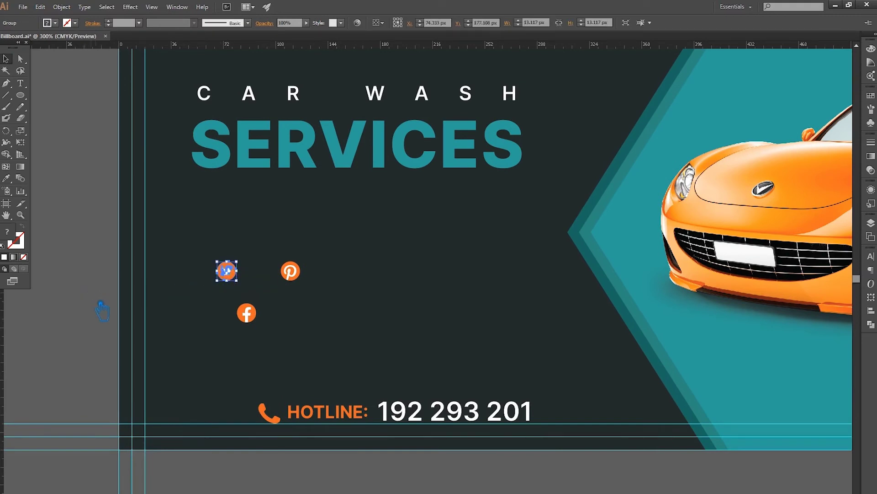
click(75, 368)
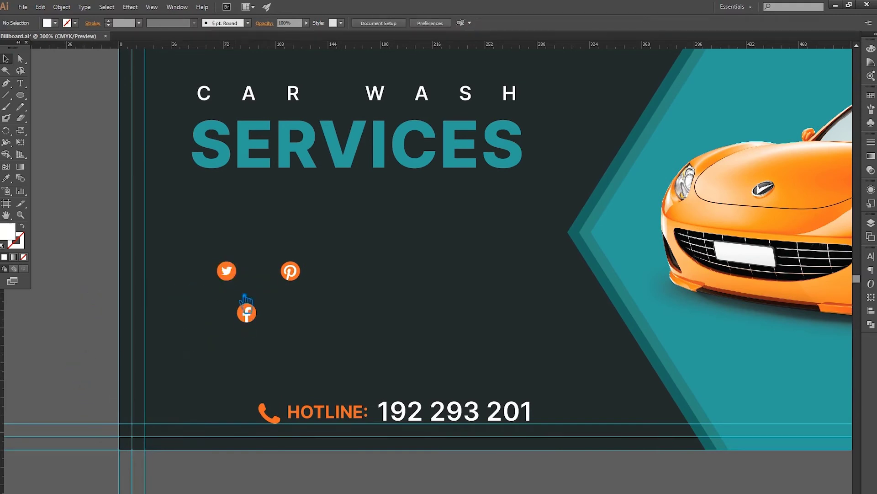
click(229, 274)
click(299, 280)
mouse_move(303, 284)
mouse_down()
mouse_move(233, 257)
mouse_move(243, 257)
mouse_up()
drag(259, 330, 239, 315)
click(78, 298)
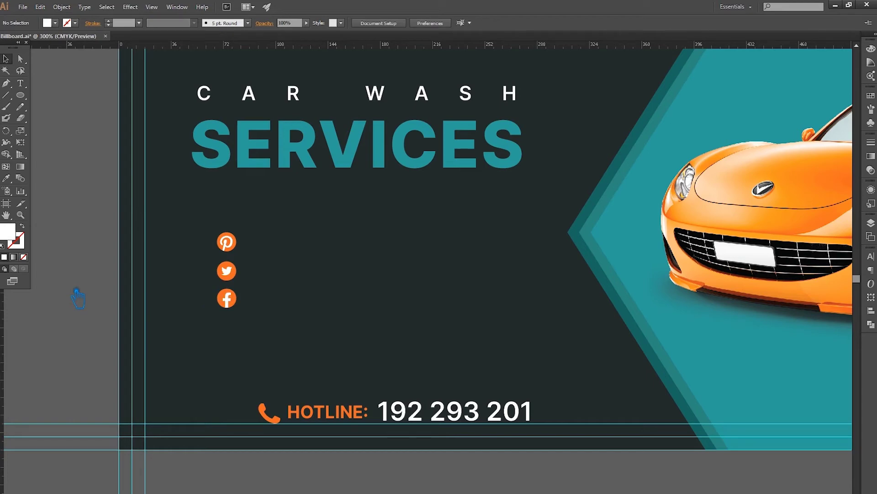
click(21, 84)
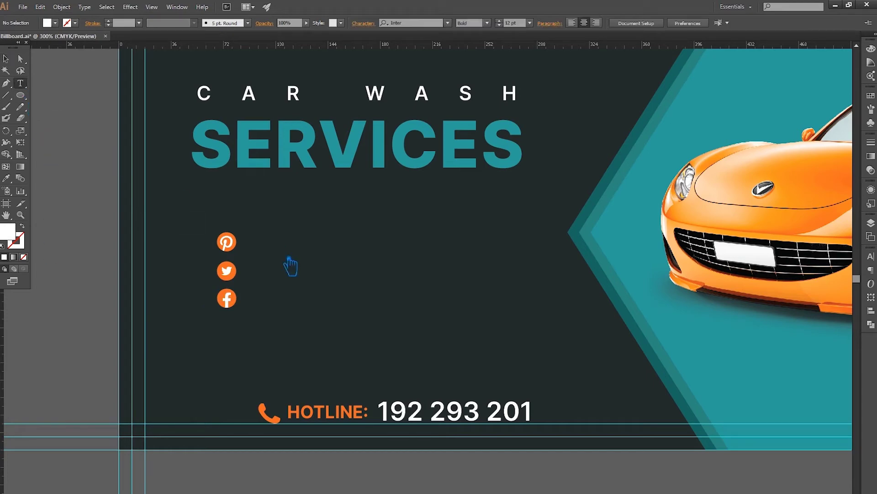
Type the carwashservices201 handle in lowercase beside the Pinterest icon.
click(256, 250)
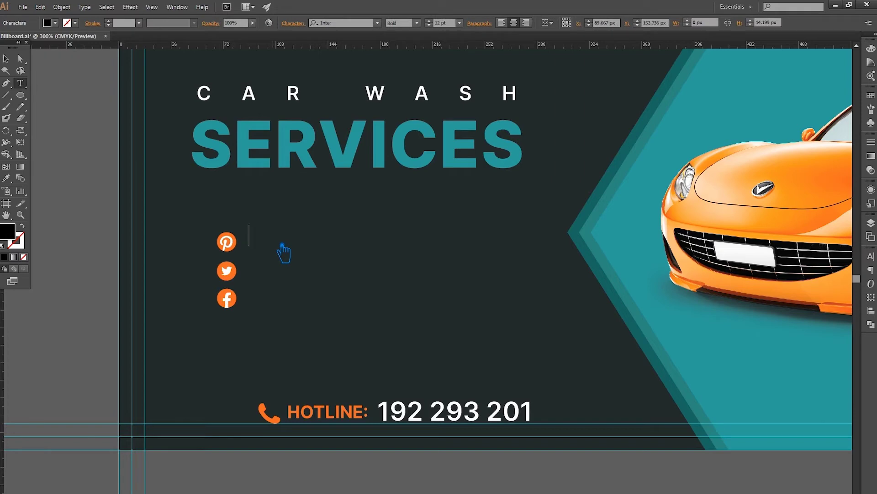
text(CARWASHSERVICES)
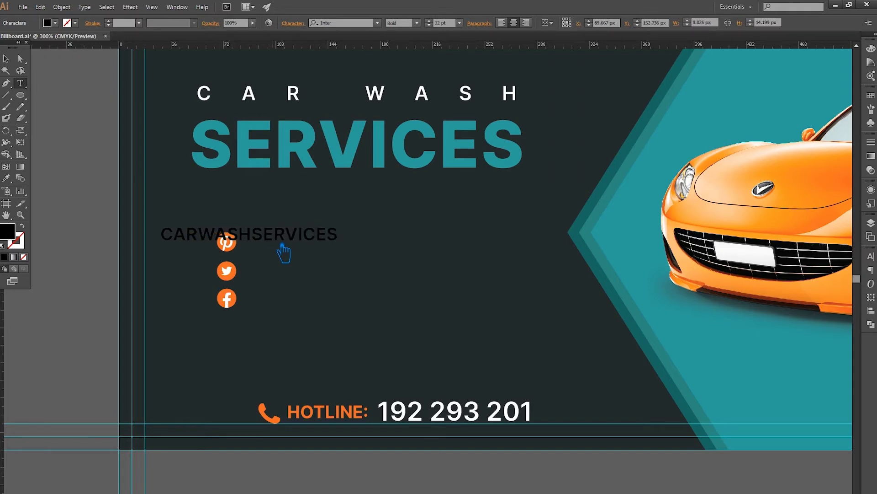
text(201)
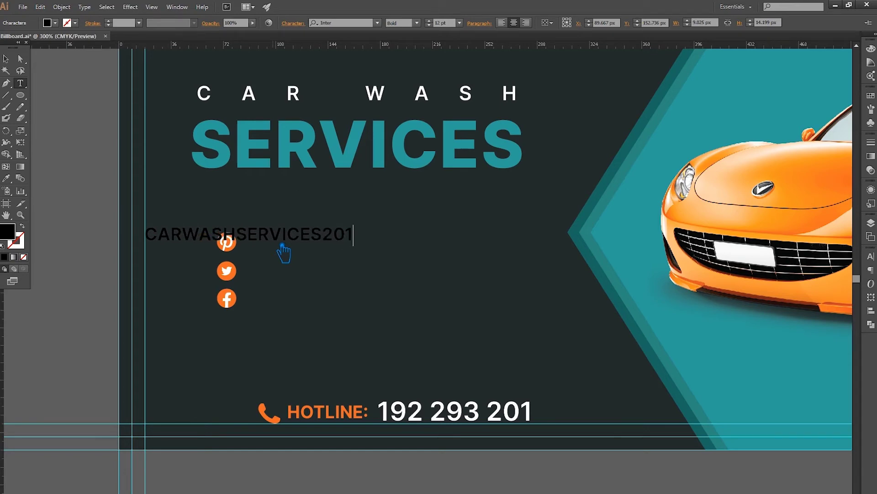
key(Escape)
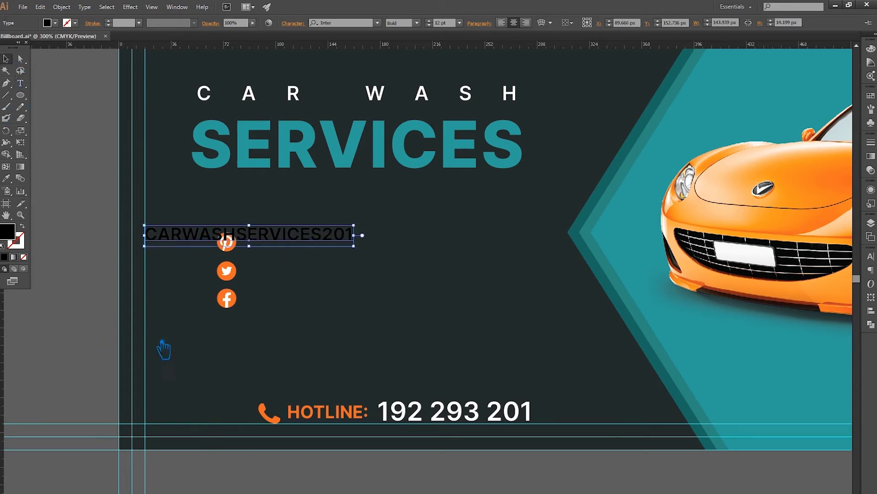
click(293, 23)
click(220, 137)
drag(298, 241, 382, 248)
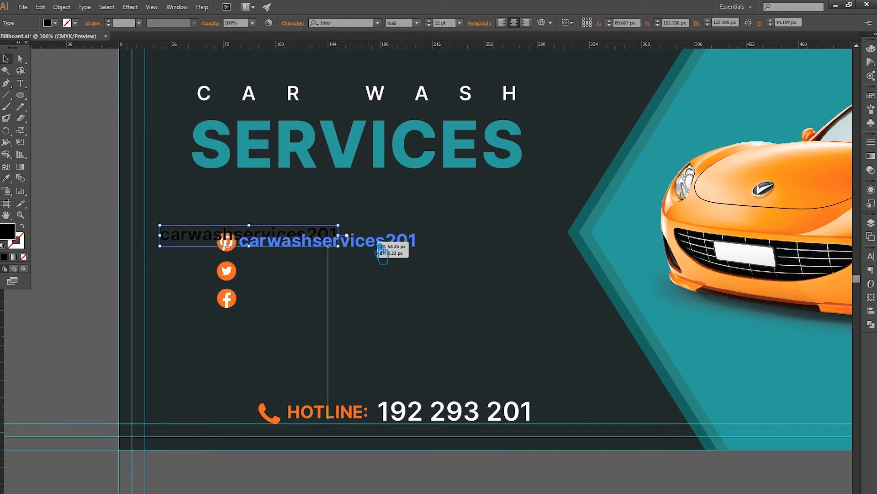
Make the handle text white with a lighter font weight.
click(6, 179)
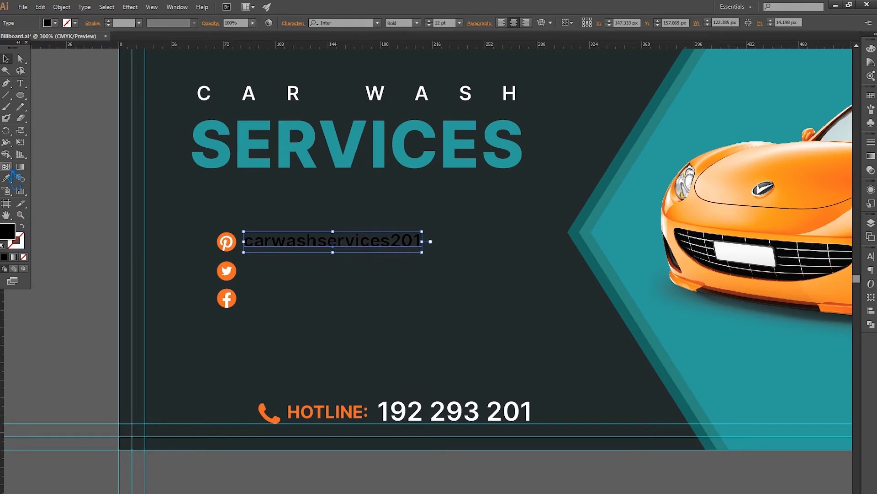
click(614, 234)
click(5, 58)
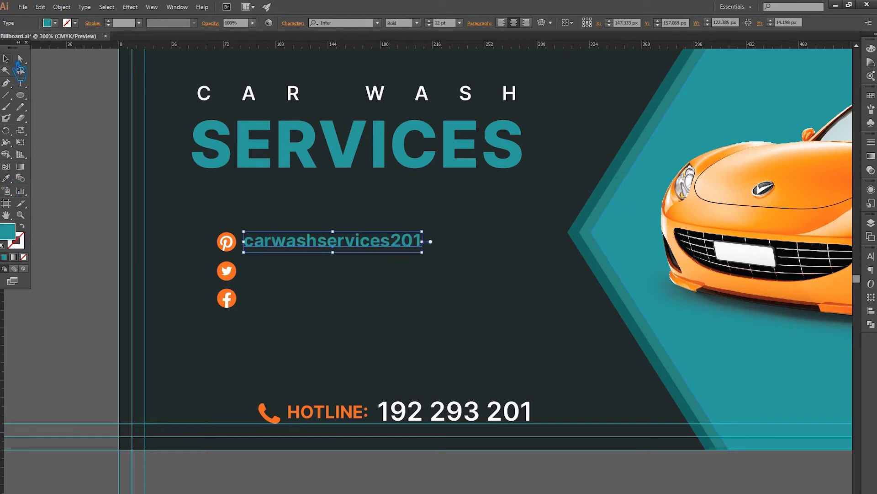
click(92, 162)
double_click(364, 228)
double_click(8, 232)
click(597, 96)
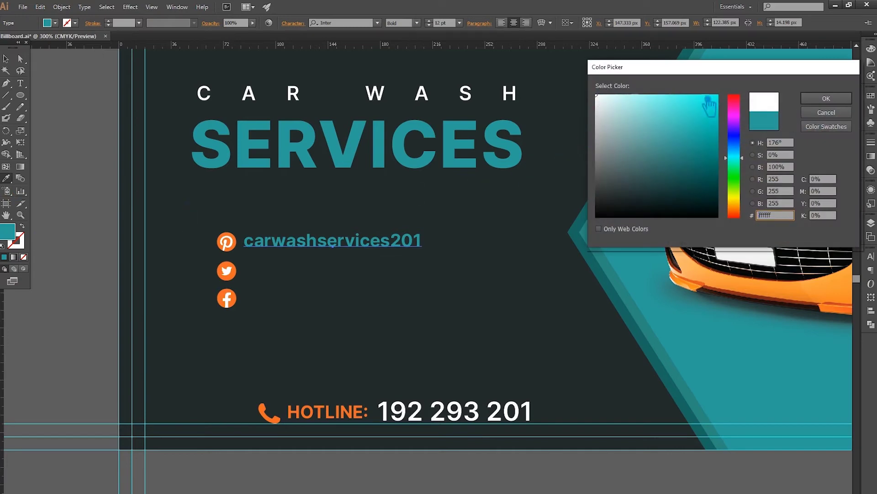
click(827, 98)
click(6, 59)
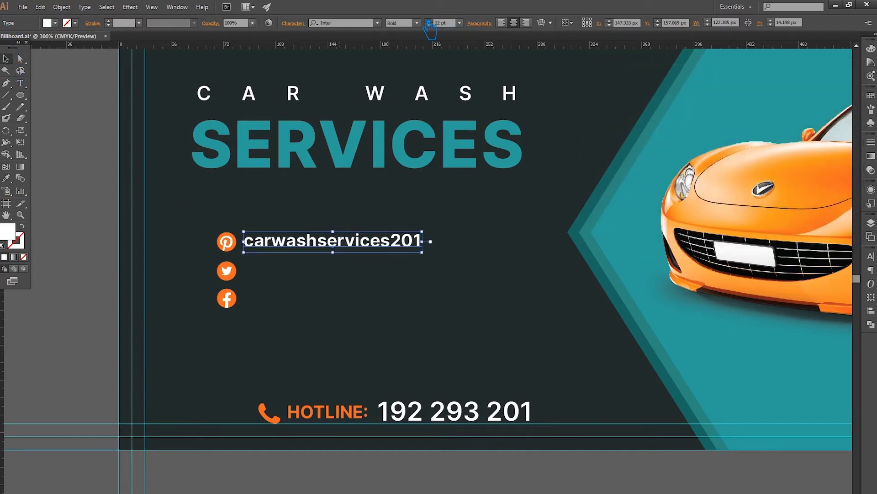
click(416, 23)
click(406, 75)
click(100, 199)
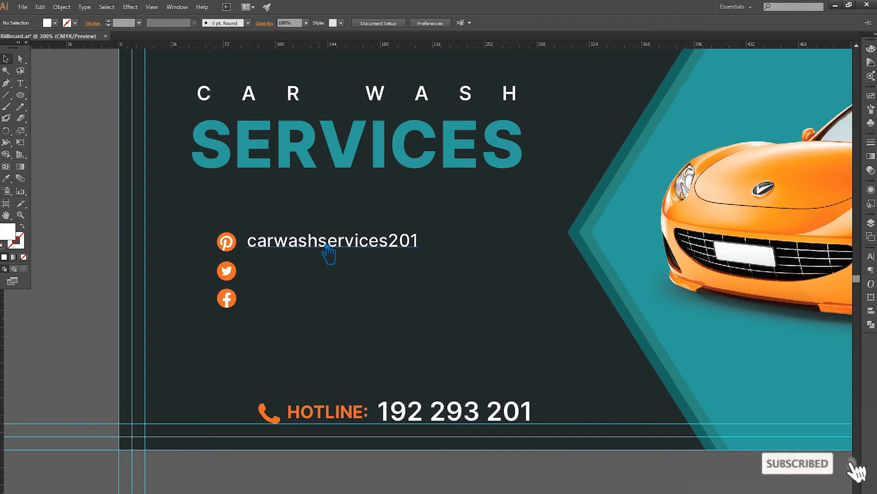
Duplicate the handle beside the Twitter and Facebook icons.
drag(327, 247, 331, 277)
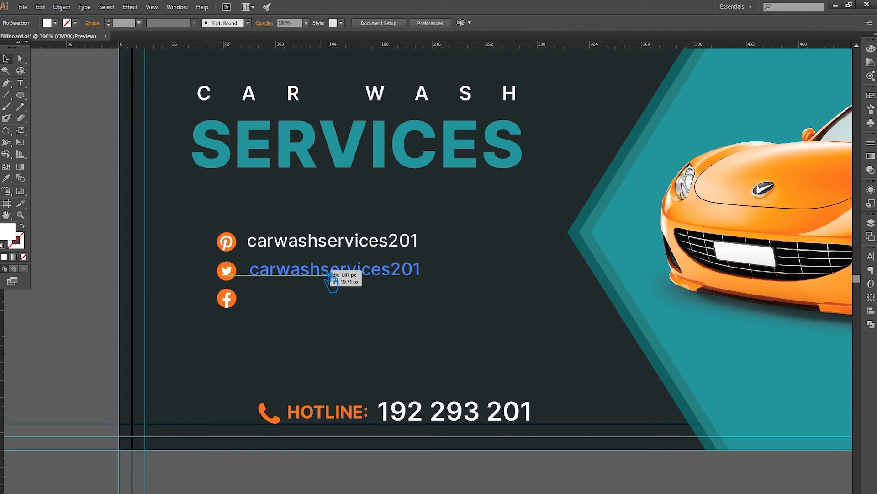
drag(332, 277, 329, 277)
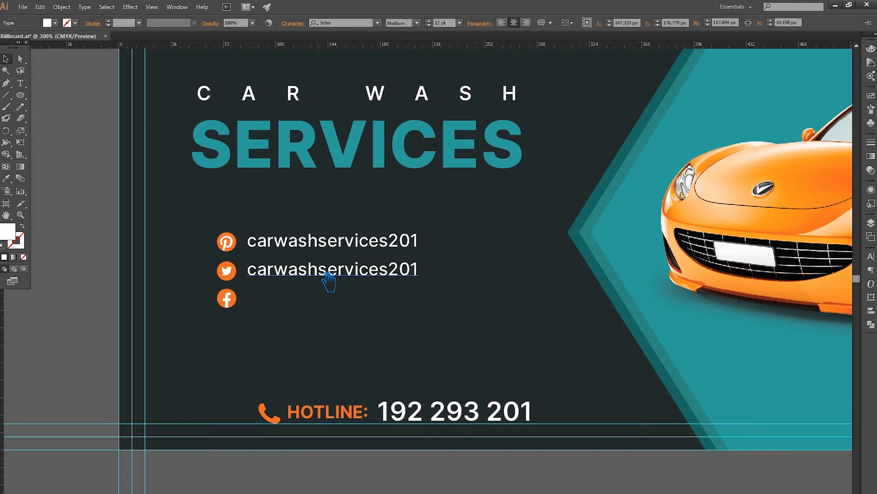
key(ctrl+d)
click(72, 298)
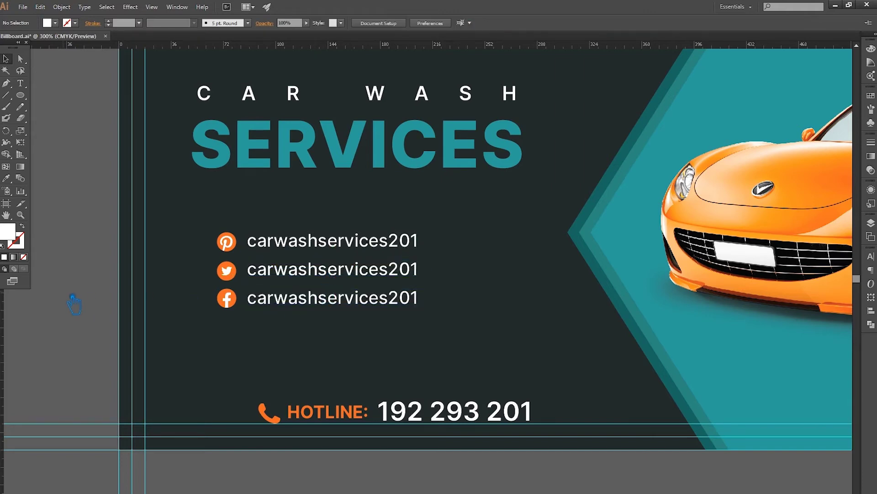
scroll(81, 300, down, 1)
drag(95, 301, 136, 321)
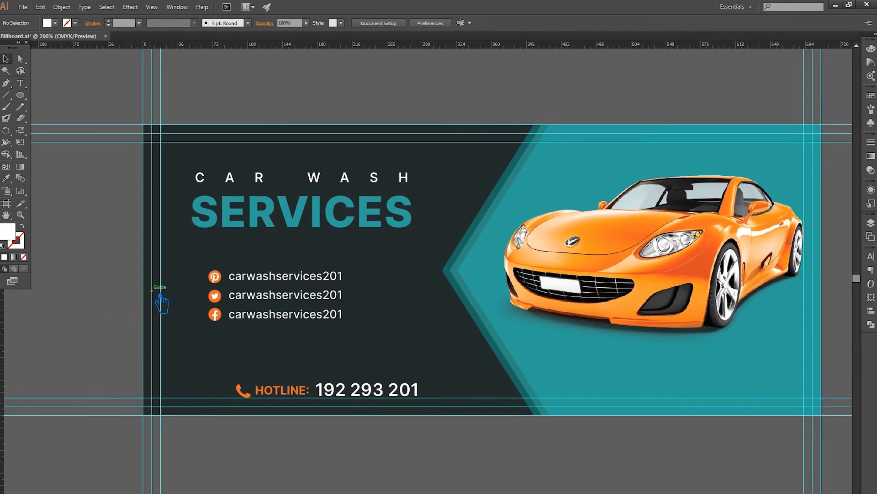
Move the hotline group left to the margin guide and save the billboard.
click(339, 402)
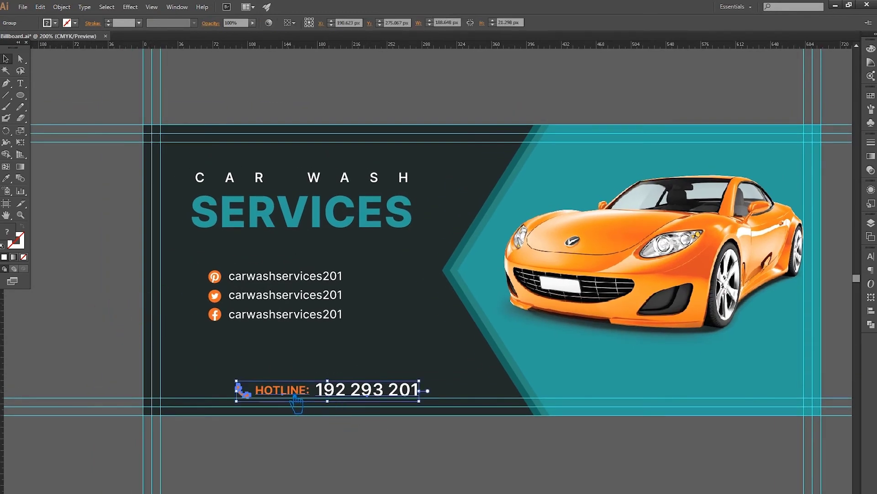
click(248, 410)
drag(304, 401, 228, 401)
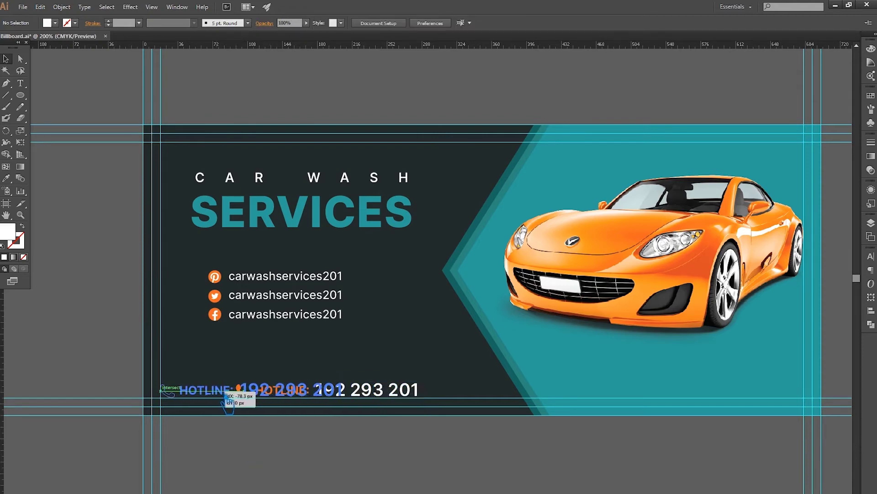
click(391, 447)
scroll(392, 454, down, 1)
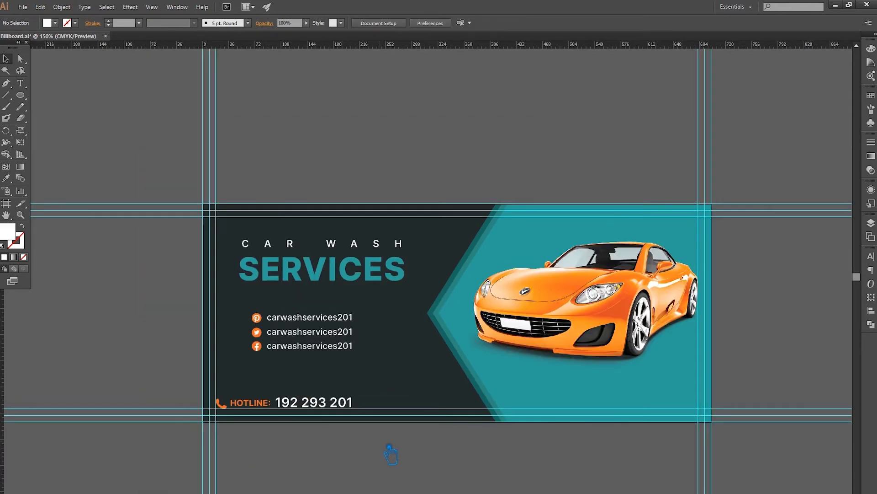
scroll(391, 455, right, 2)
scroll(333, 453, right, 1)
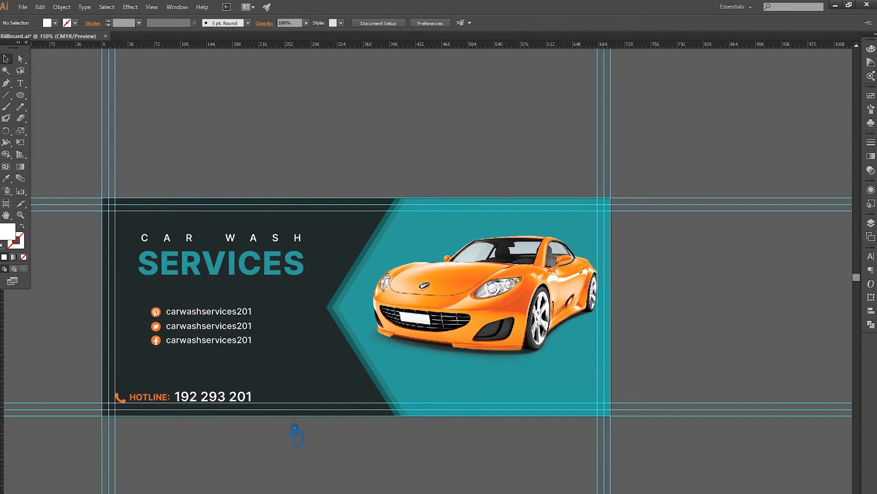
key(ctrl+s)
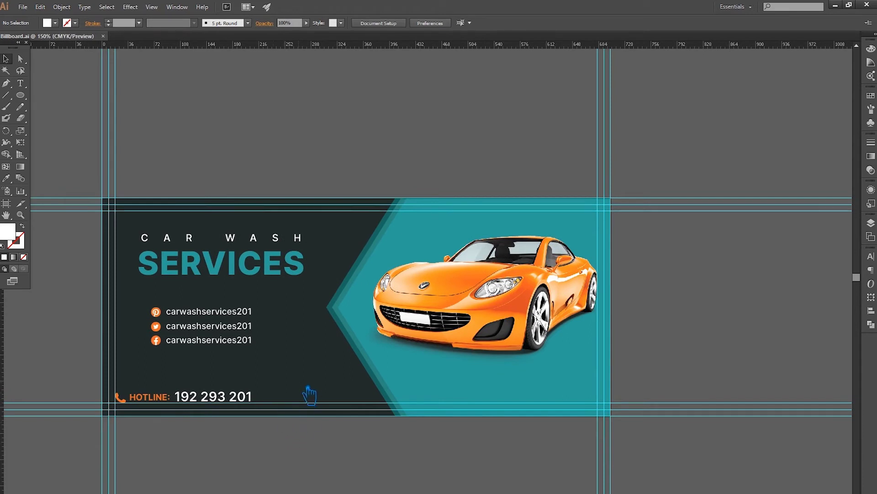
click(30, 98)
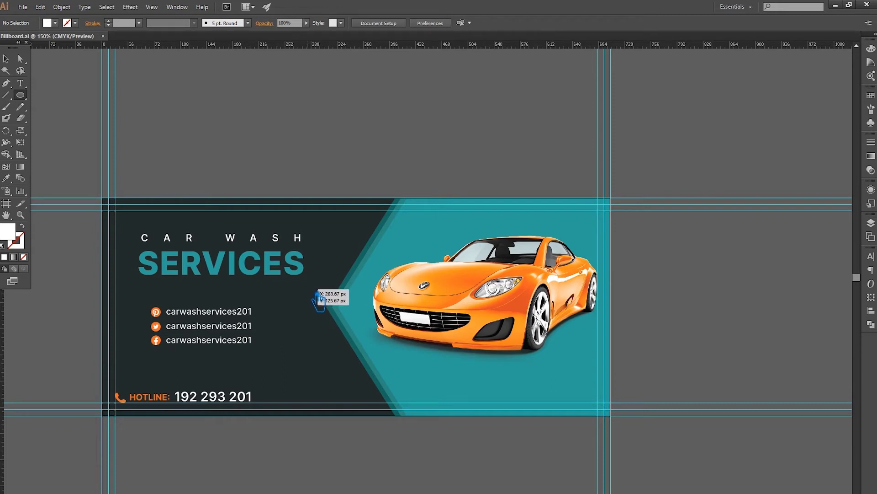
Draw a white 58 × 58 px circle at the arrow's inner point and start text inside it.
drag(326, 307, 358, 327)
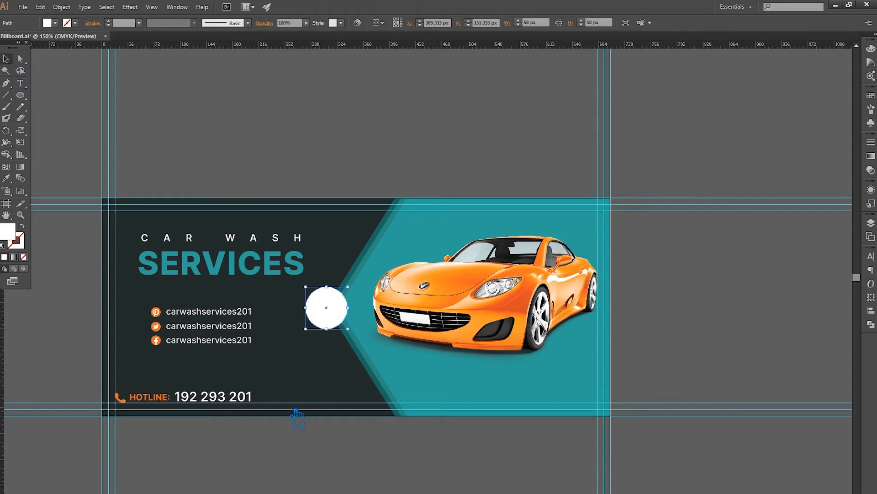
click(338, 432)
click(21, 82)
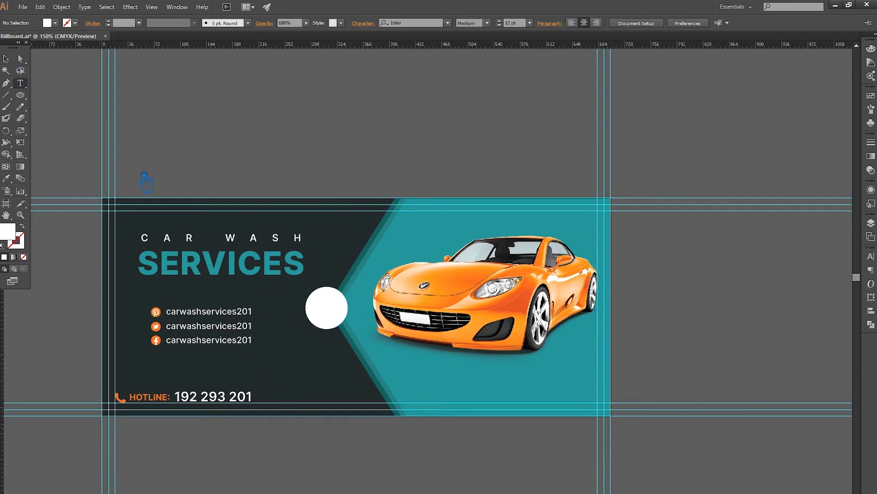
click(322, 305)
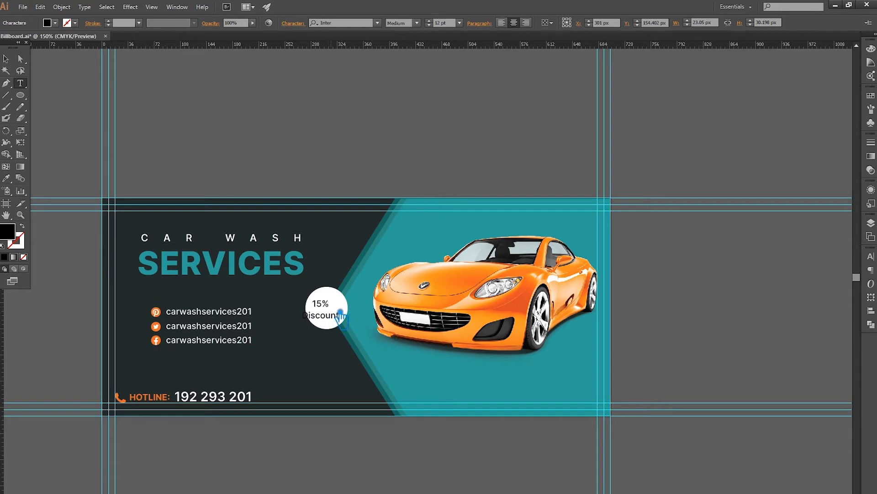
Move the '15% Discount' text into the white badge circle.
key(Escape)
alt+scroll(338, 317, up, 2)
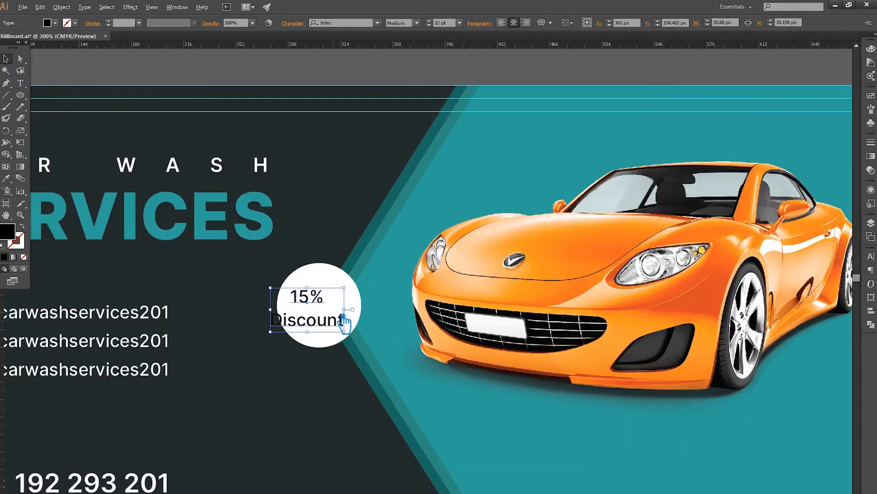
alt+scroll(338, 318, up, 1)
drag(328, 334, 338, 321)
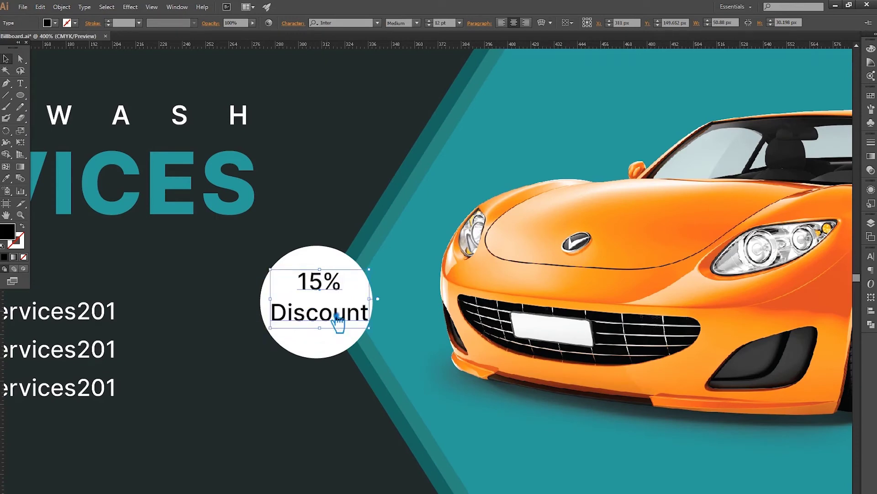
Set the word 'Discount' to 9 pt.
click(20, 83)
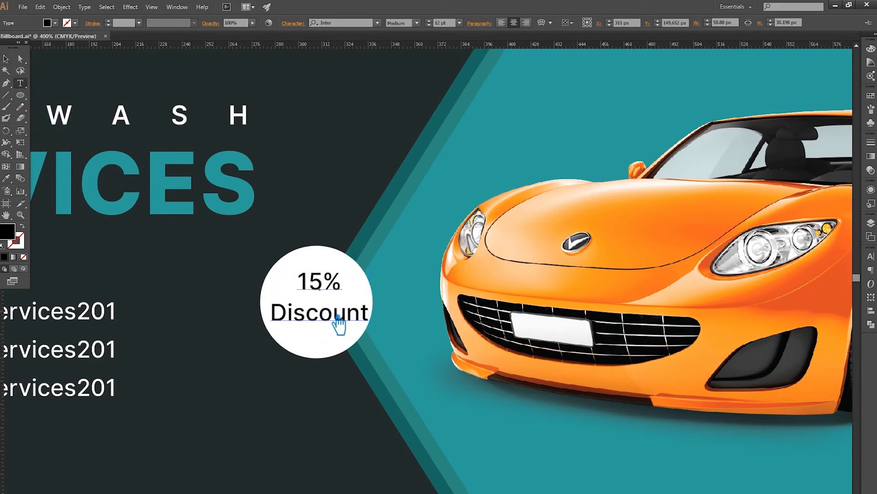
drag(371, 320, 233, 324)
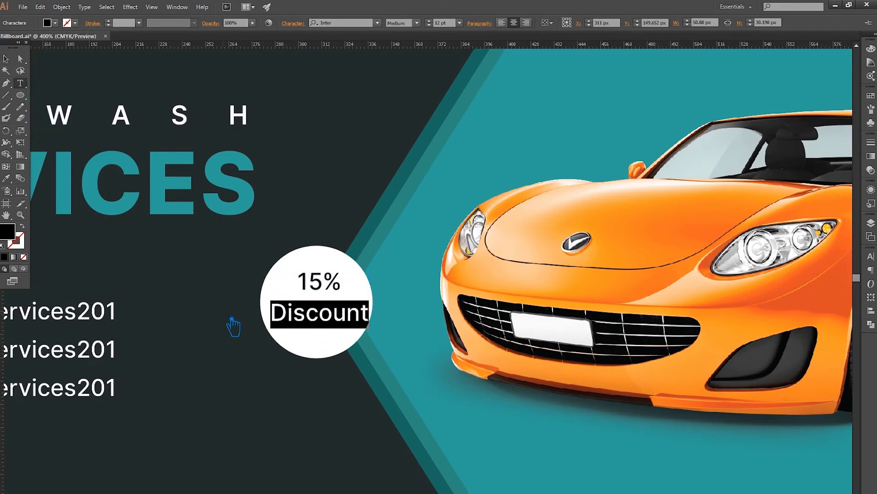
click(300, 26)
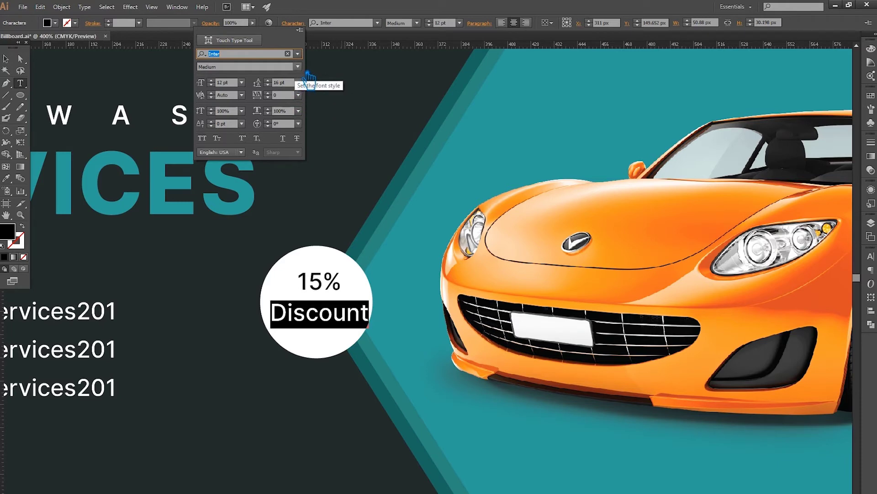
click(384, 8)
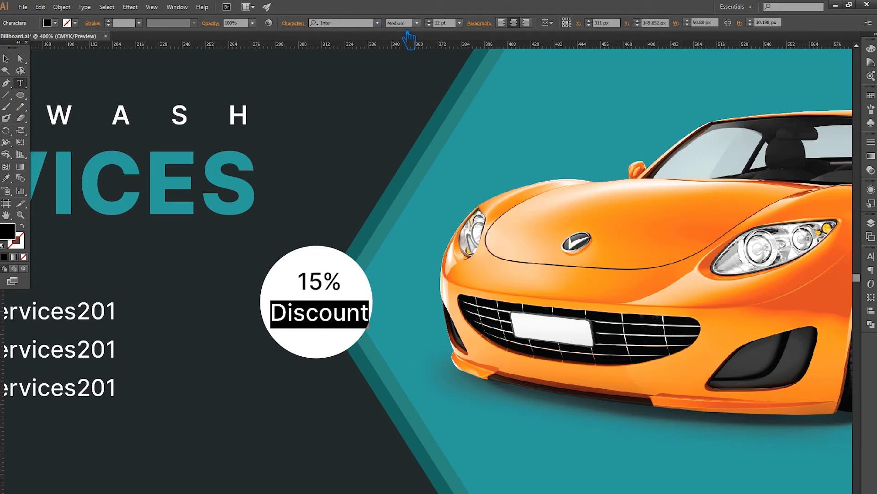
key(Down)
key(Down)
key(Down)
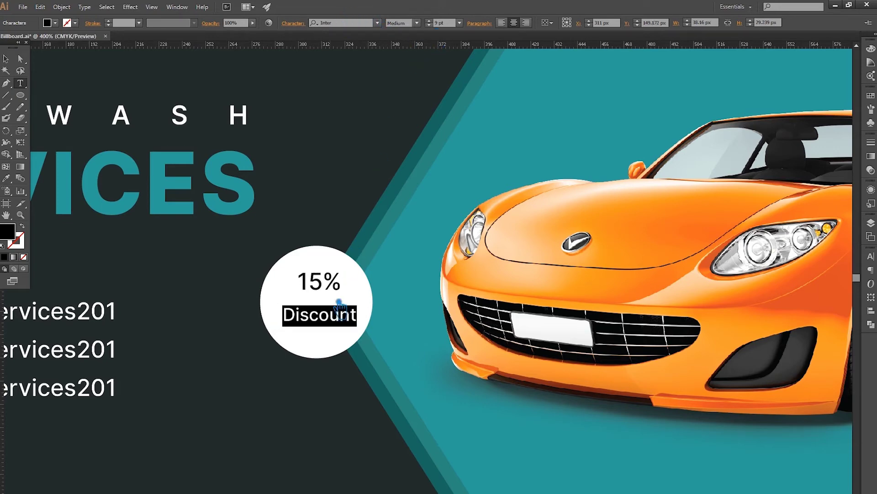
click(339, 322)
Cut 'Discount' out of the badge text, leaving '15%' intact.
drag(369, 323, 215, 323)
key(ctrl+c)
key(BackSpace)
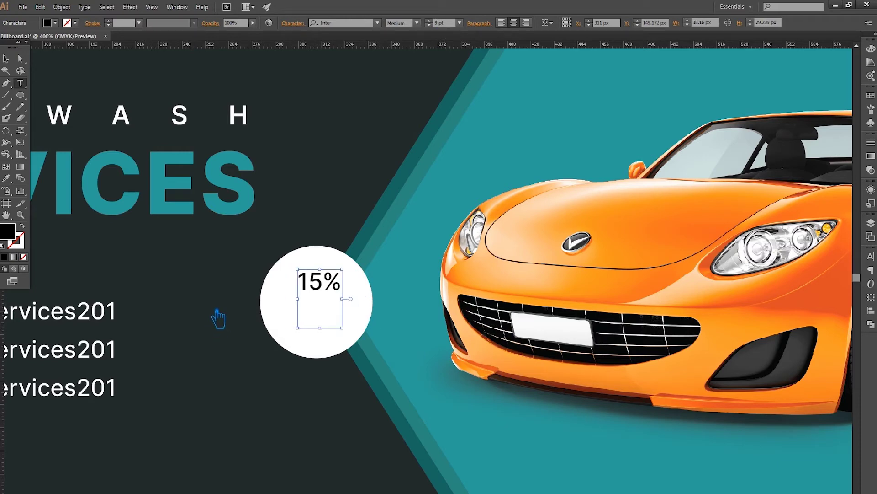
key(BackSpace)
key(Escape)
key(ctrl+z)
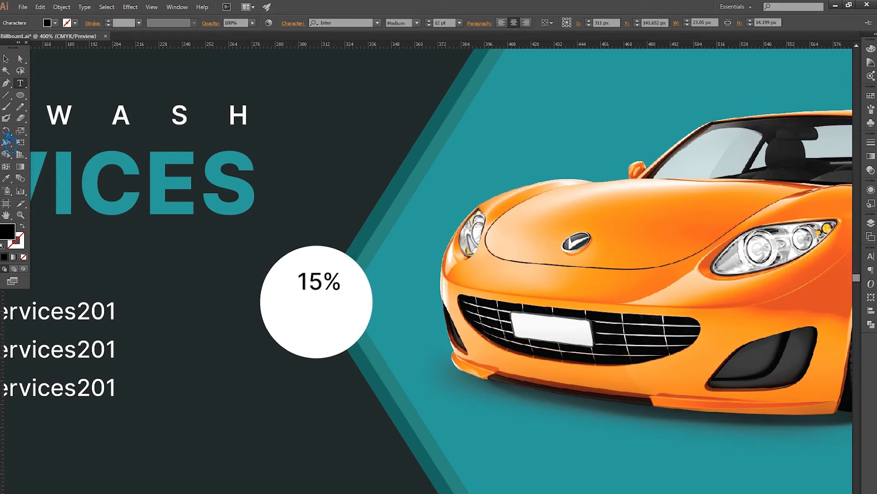
key(Escape)
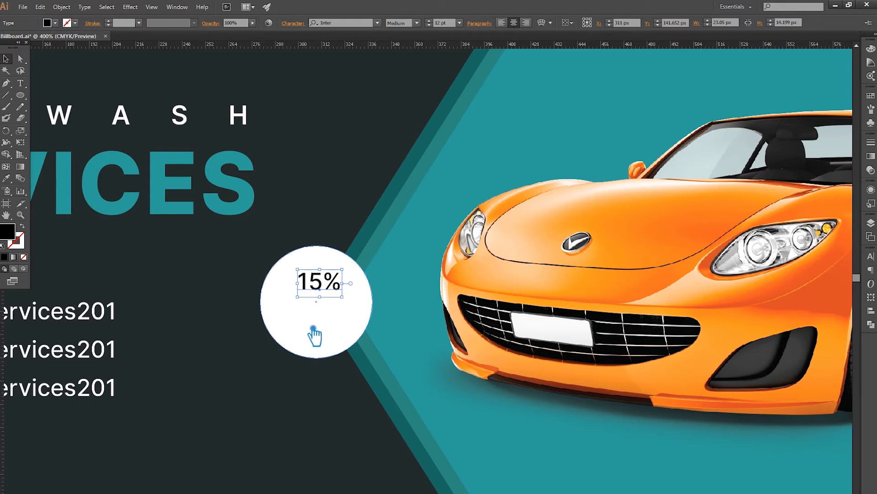
Make '15%' ExtraBold and enlarge it within the circle.
click(417, 23)
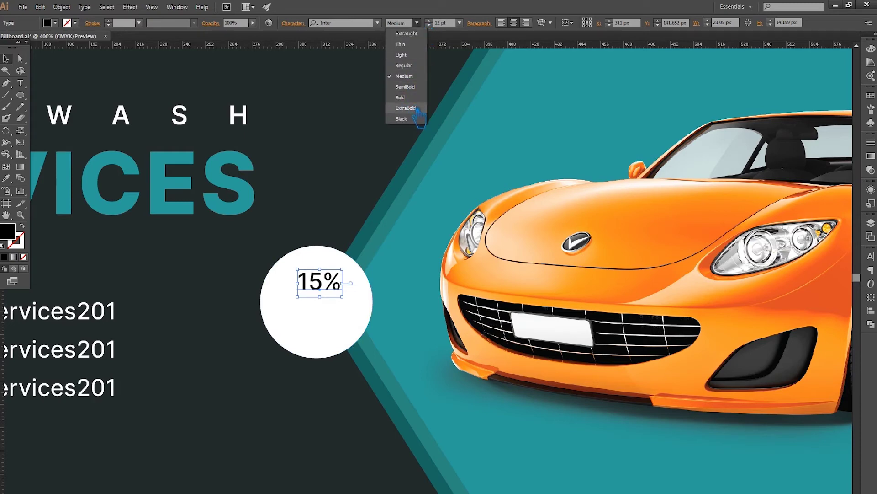
click(404, 113)
mouse_move(344, 297)
mouse_down()
mouse_move(363, 308)
mouse_move(333, 297)
mouse_up()
click(205, 280)
Paste 'Discount' just beneath '15%' and select both.
key(ctrl+v)
drag(421, 289, 317, 331)
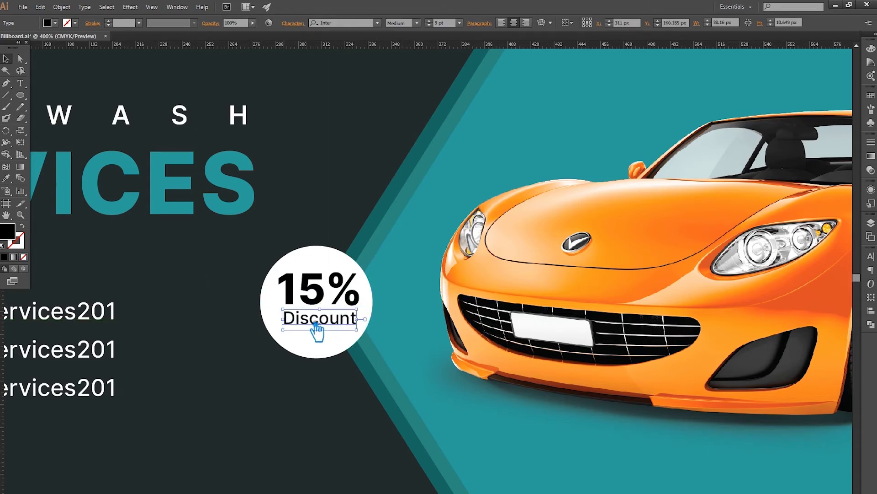
shift+click(325, 292)
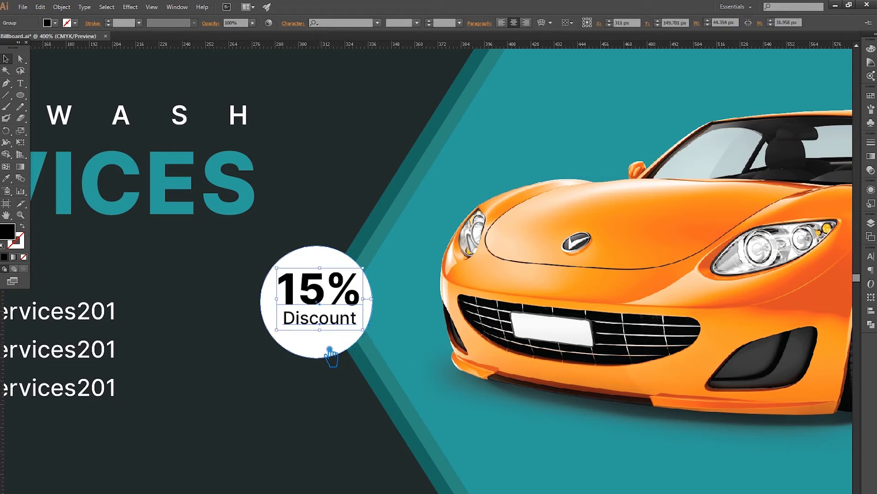
Centre the badge text horizontally and vertically on the white circle.
shift+click(329, 353)
click(319, 23)
click(360, 23)
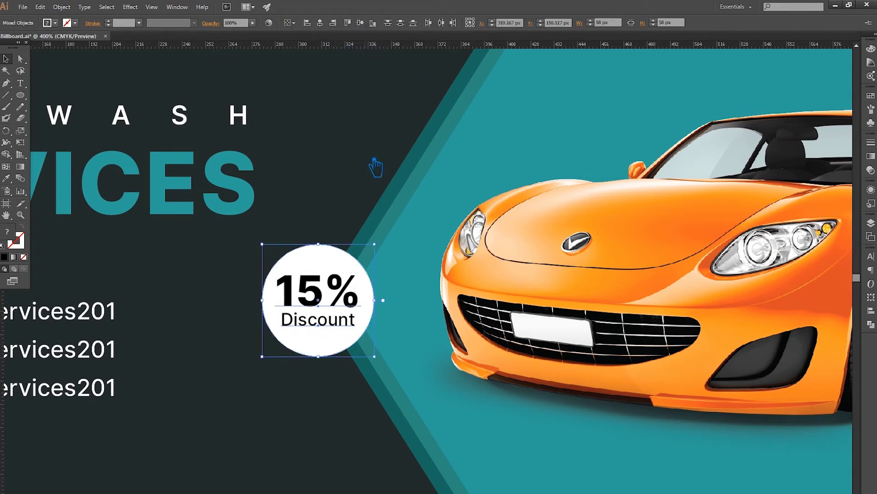
click(208, 325)
Make an offset copy of the white circle to the left, behind the badge.
click(372, 309)
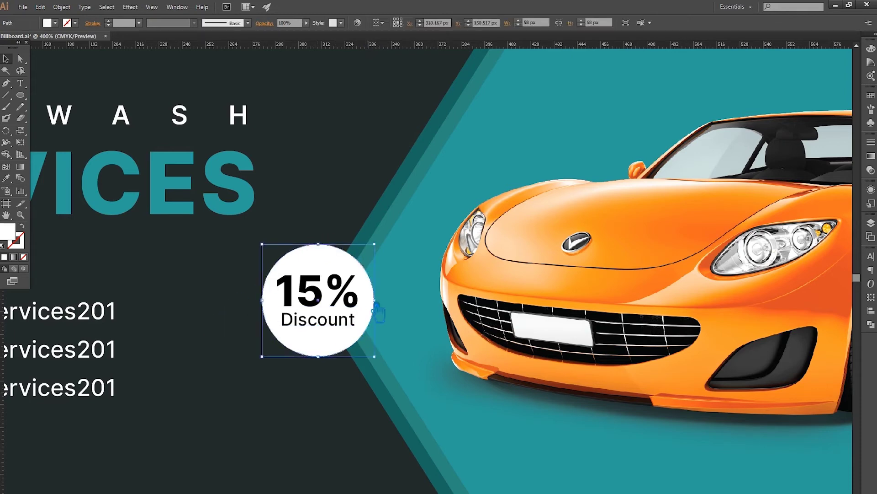
drag(283, 338, 275, 335)
key(ctrl+minus)
Nudge the contact rows group down slightly.
click(427, 350)
key(Down)
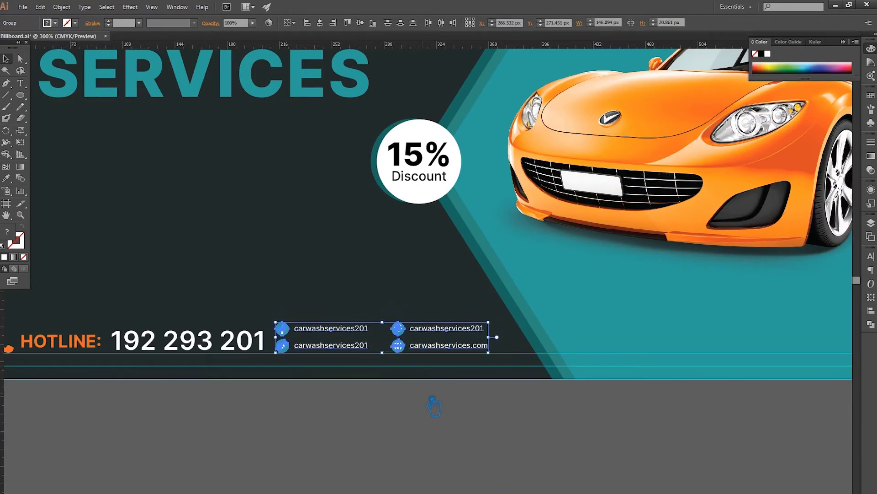
click(433, 406)
scroll(406, 361, up, 2)
scroll(411, 357, up, 2)
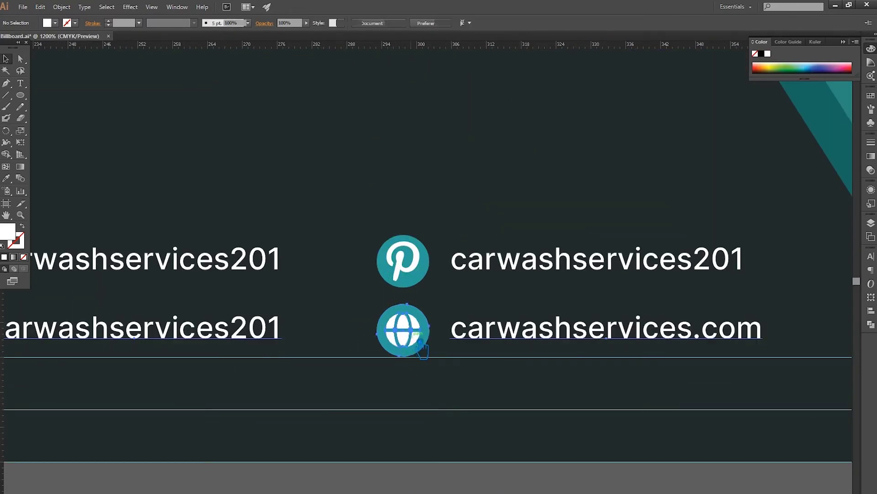
Move both contact rows up and nudge them 1 px right.
click(422, 349)
shift+click(207, 273)
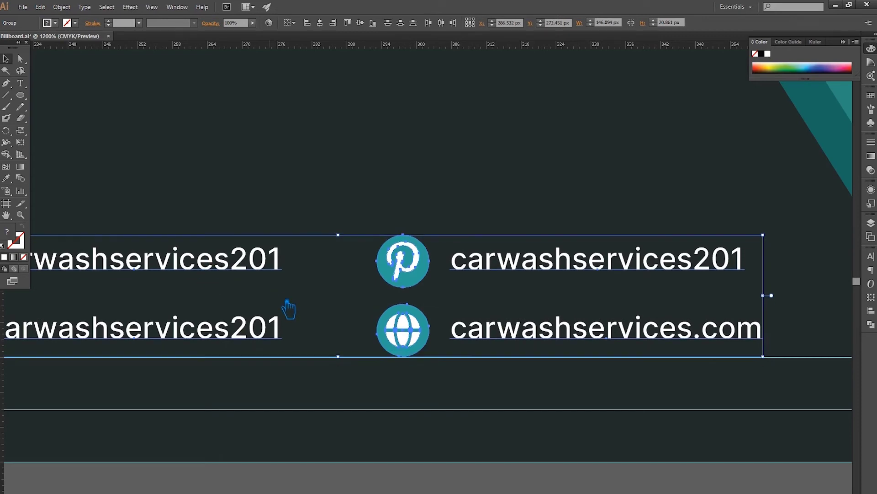
mouse_move(427, 361)
mouse_down()
mouse_move(427, 351)
mouse_move(426, 361)
mouse_up()
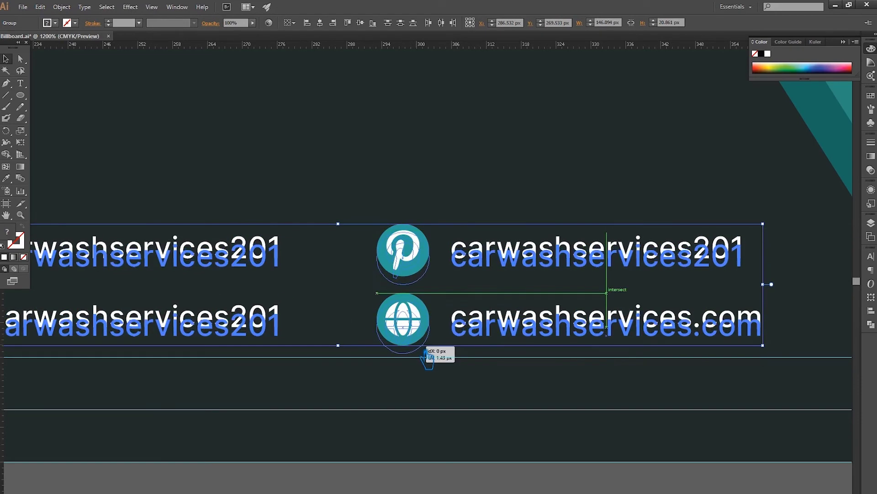
scroll(426, 362, down, 2)
scroll(426, 362, down, 2)
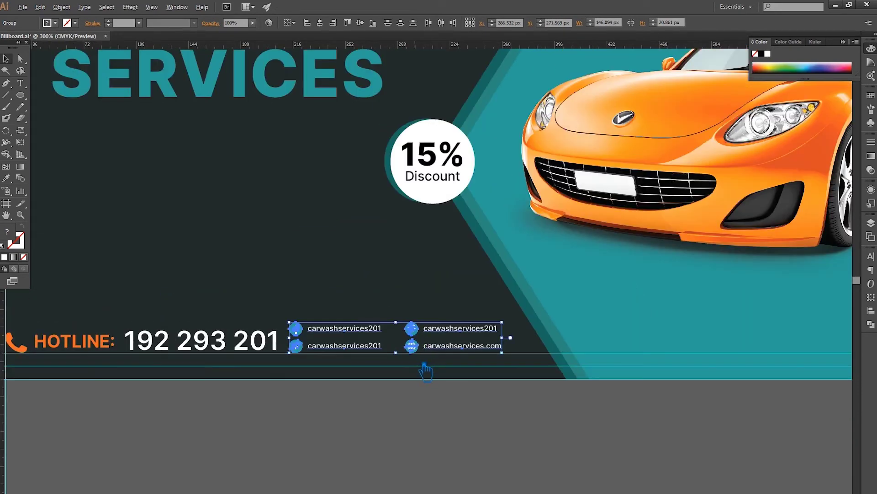
key(Right)
key(Right)
key(Right)
key(Right)
key(Right)
key(Right)
key(Right)
key(Right)
click(490, 435)
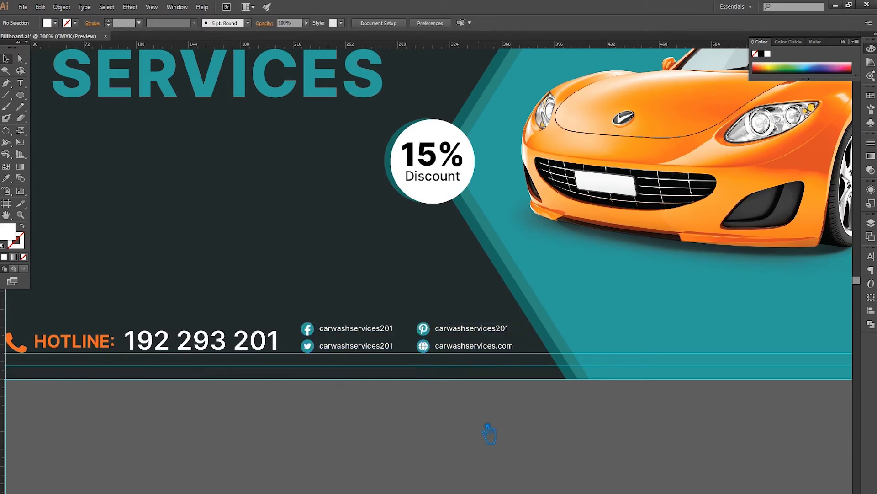
Shrink the HOTLINE word inside its group to 10 pt.
scroll(489, 430, down, 1)
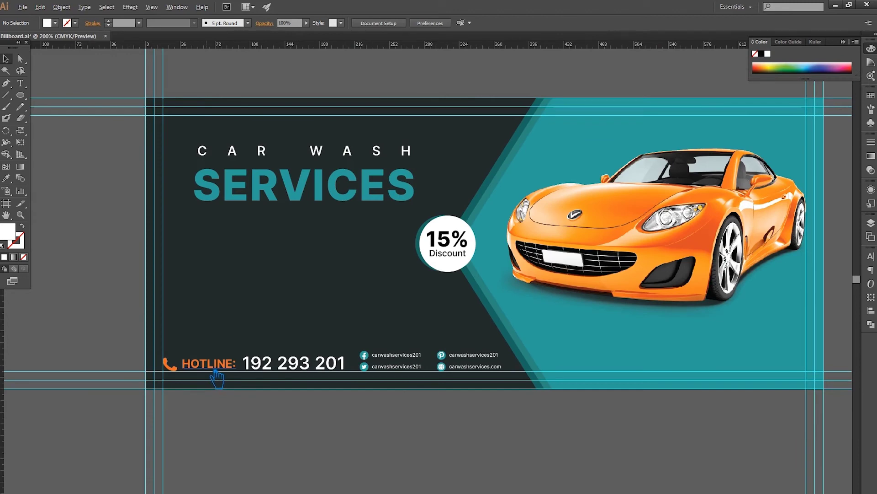
scroll(215, 375, up, 1)
scroll(214, 375, up, 3)
scroll(216, 373, down, 1)
click(217, 375)
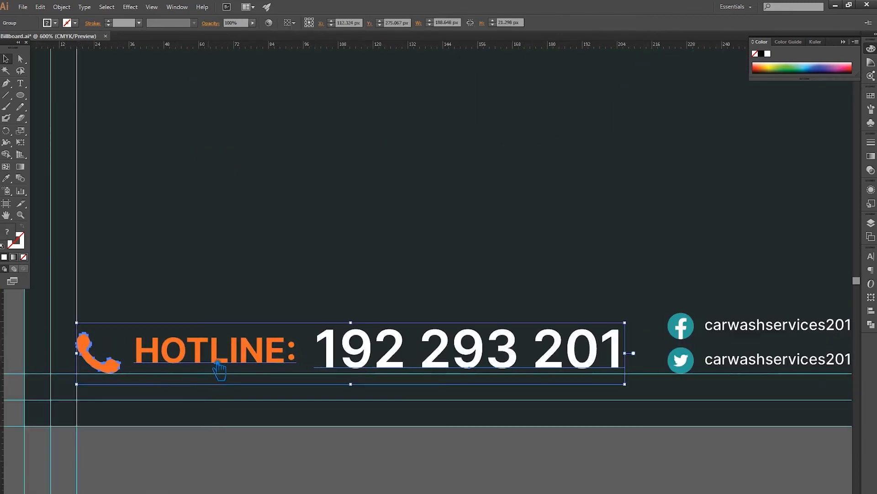
scroll(216, 373, down, 2)
click(235, 431)
key(a)
click(252, 361)
click(440, 23)
key(Down)
key(Down)
Ungroup the phone icon and HOTLINE label.
key(v)
key(ctrl+shift+a)
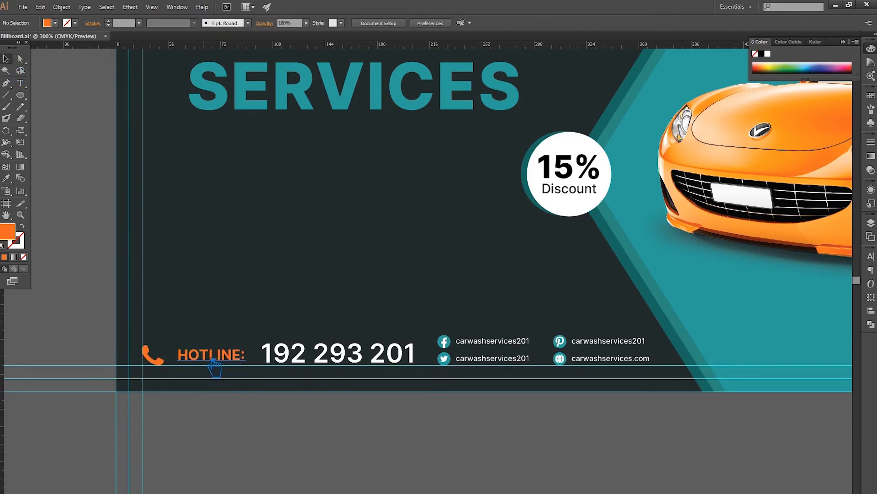
click(212, 364)
right_click(211, 361)
click(251, 413)
click(204, 452)
click(210, 358)
right_click(204, 355)
click(243, 411)
Set HOTLINE to 8 pt, move it closer, and vertically centre it on the phone icon.
click(220, 365)
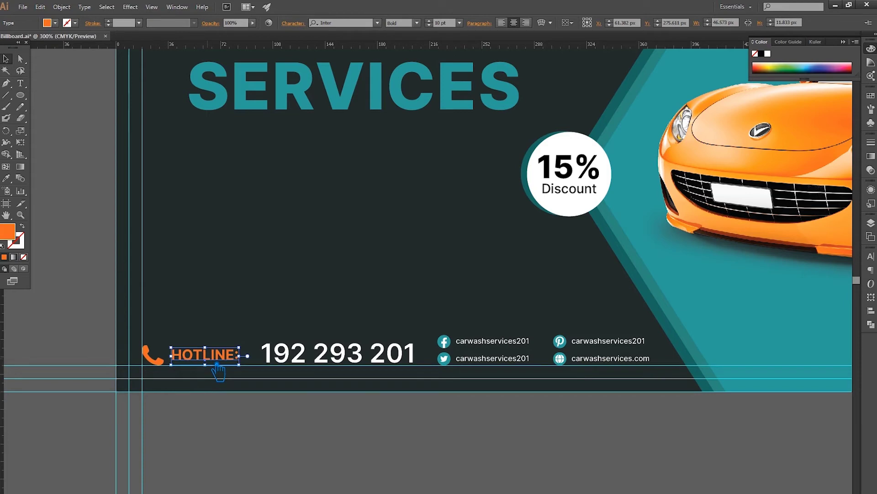
click(429, 25)
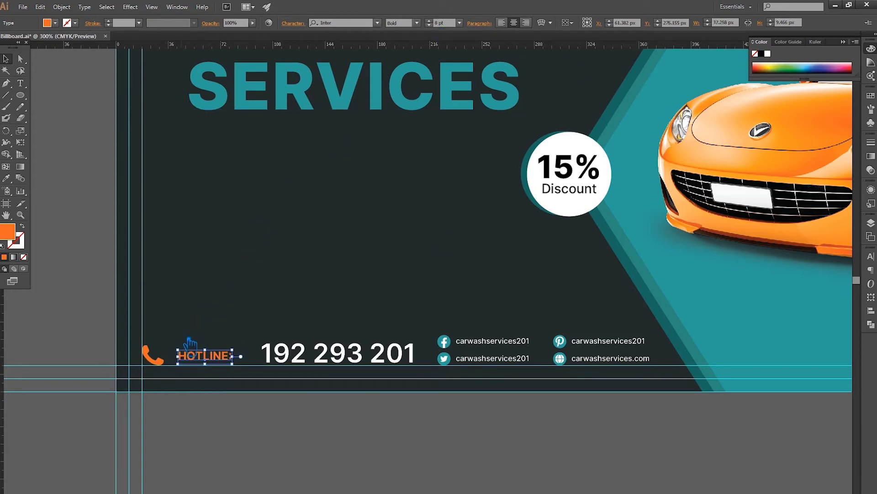
drag(202, 364, 195, 362)
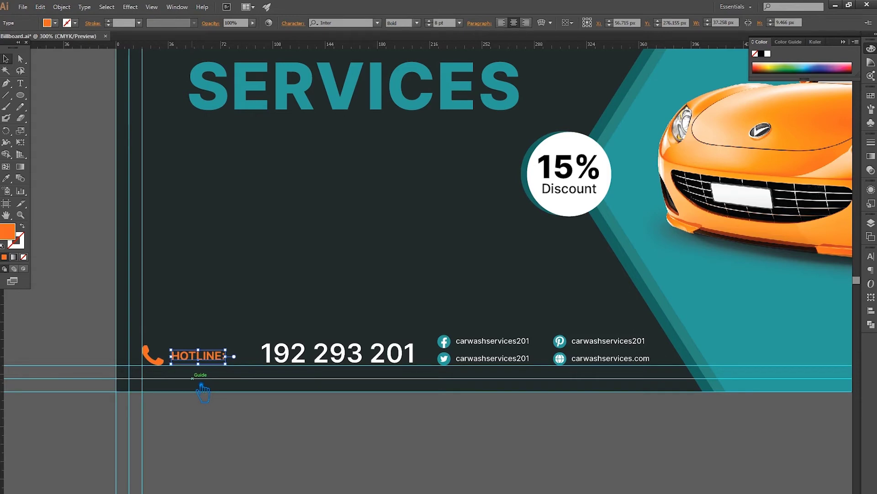
shift+click(152, 355)
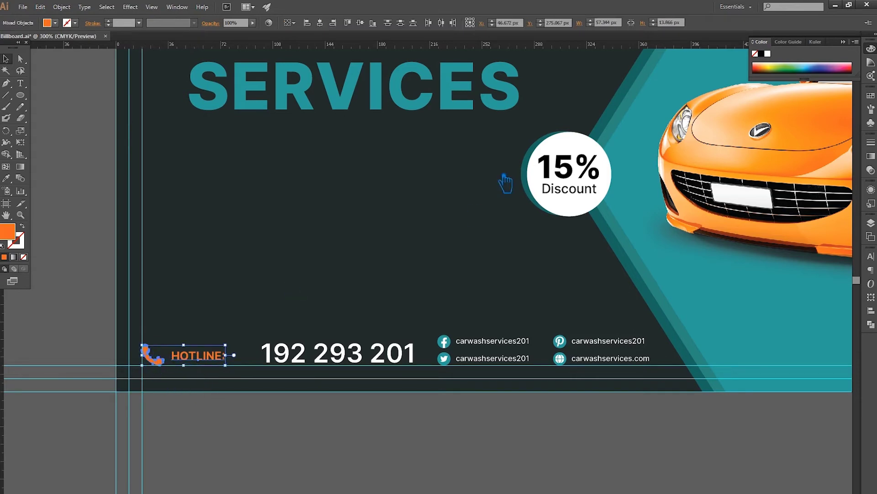
click(362, 24)
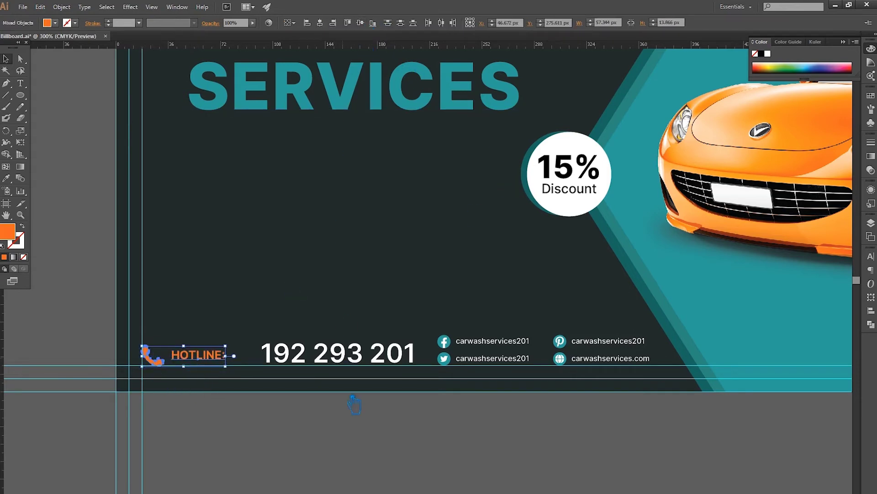
click(345, 425)
Move the phone icon and HOTLINE label slightly down.
scroll(173, 381, up, 3)
scroll(165, 380, up, 3)
drag(166, 333, 165, 338)
scroll(281, 368, down, 1)
scroll(462, 431, down, 2)
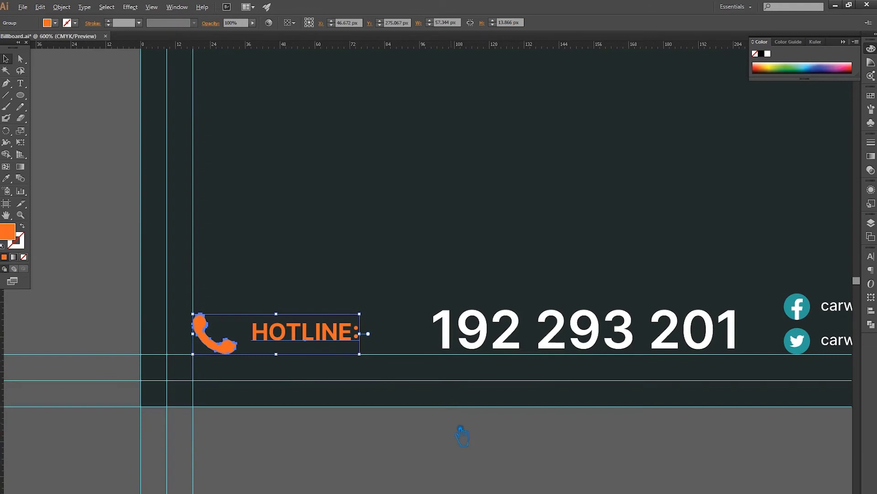
scroll(518, 461, down, 1)
Move the 192 293 201 number left beside HOTLINE.
drag(418, 358, 379, 363)
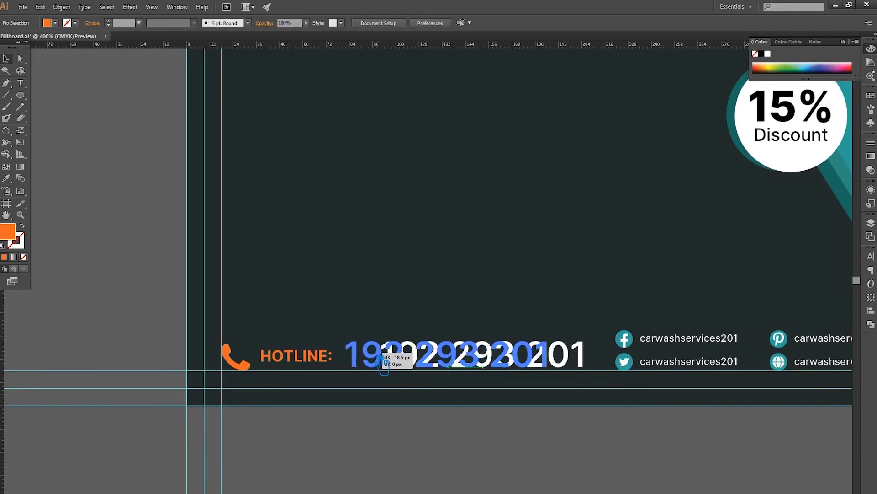
shift+click(311, 370)
key(ctrl+shift+b)
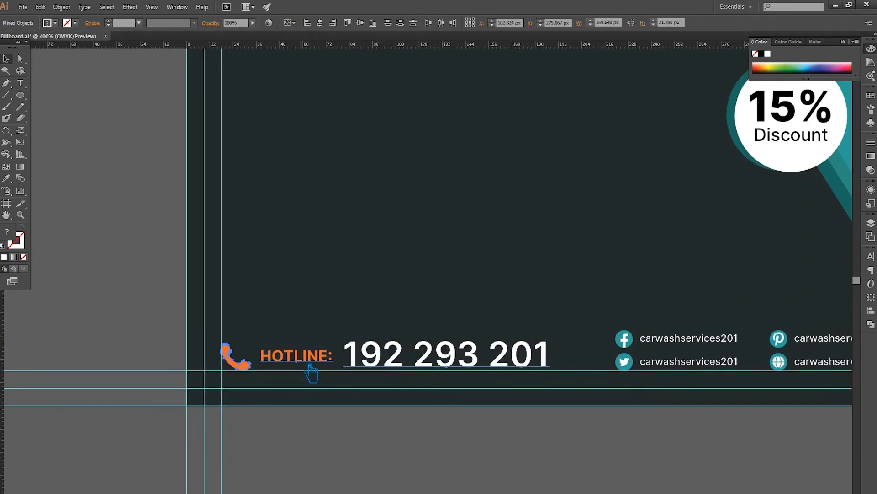
key(ctrl+shift+b)
key(ctrl+shift+b)
key(ctrl+shift+a)
scroll(474, 435, down, 2)
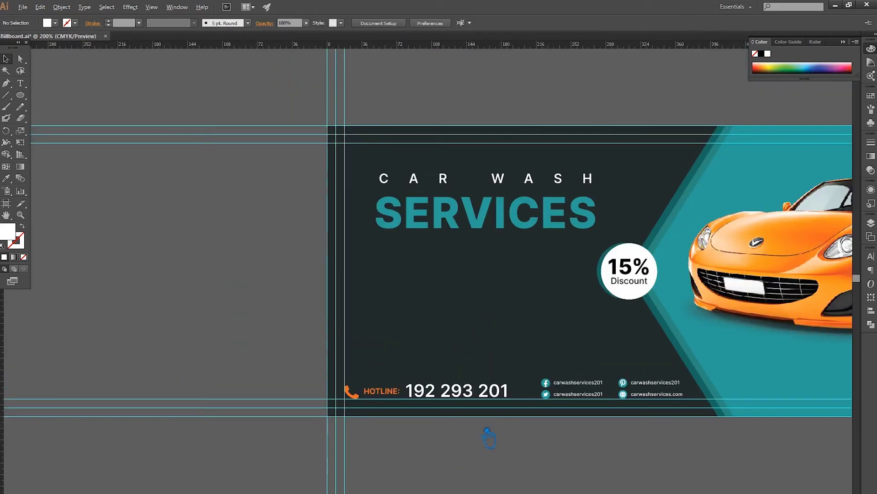
Move the CAR WASH SERVICES heading group lower.
drag(575, 444, 411, 455)
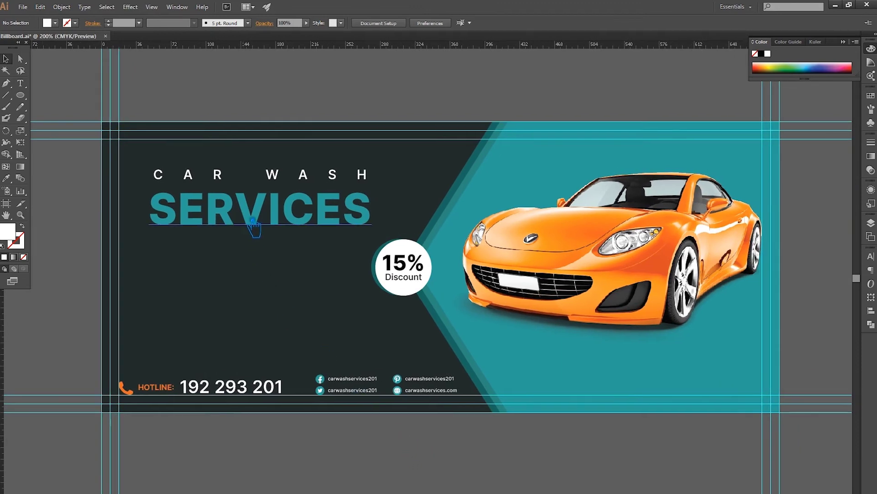
click(253, 224)
click(193, 419)
drag(257, 229, 257, 287)
Realign the back circle under the badge and colour it the phone icon's orange.
click(384, 274)
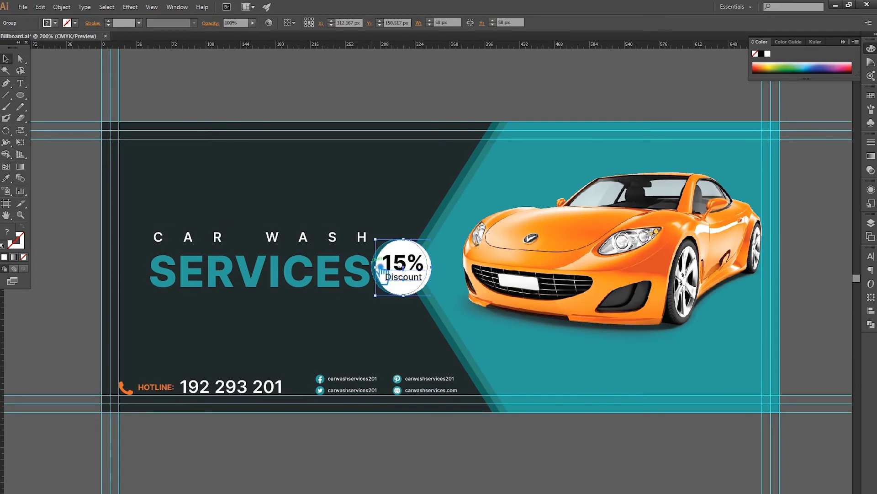
scroll(393, 270, up, 1)
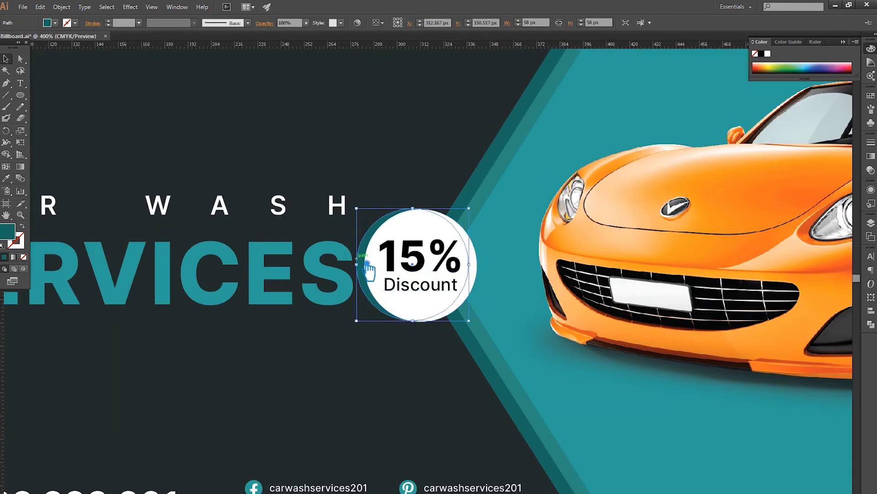
drag(369, 270, 376, 269)
scroll(367, 264, down, 3)
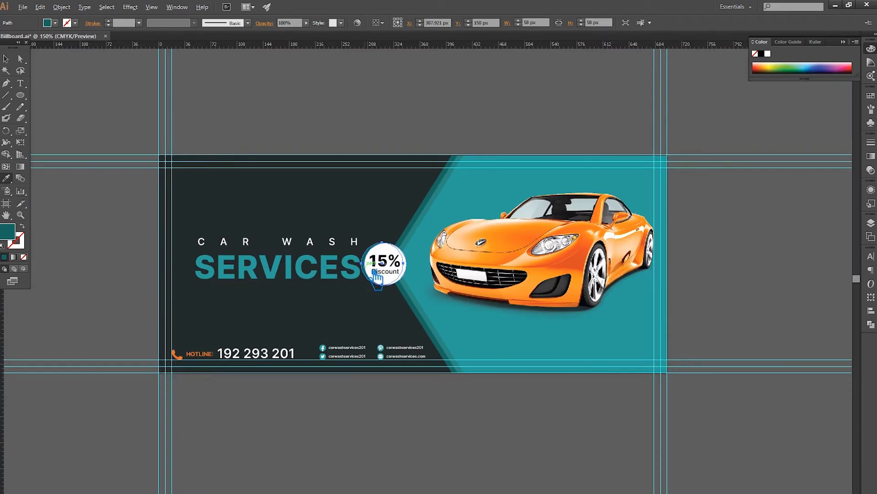
click(183, 360)
click(108, 151)
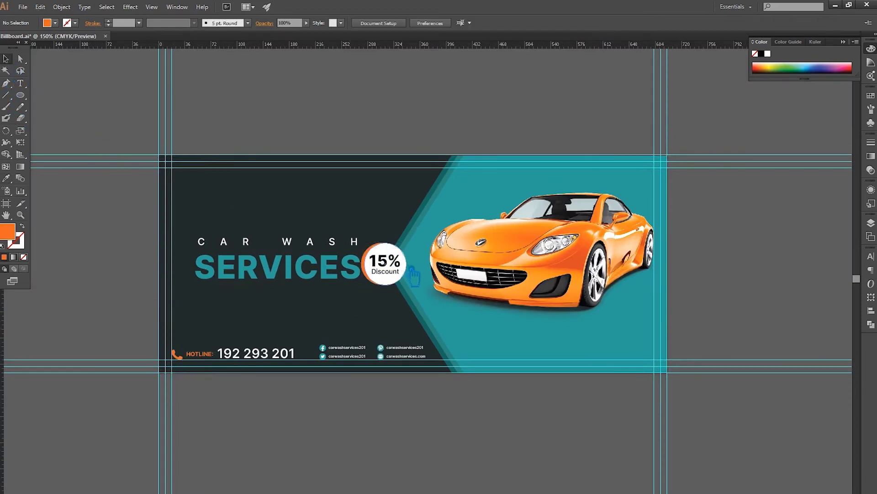
Group the orange and white badge circles, then shift the badge slightly right.
scroll(413, 275, up, 3)
click(325, 218)
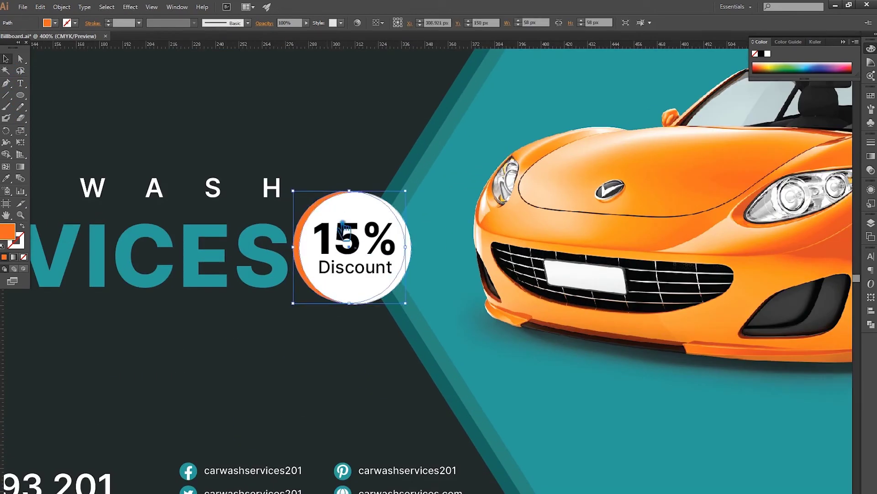
shift+click(376, 259)
key(ctrl+g)
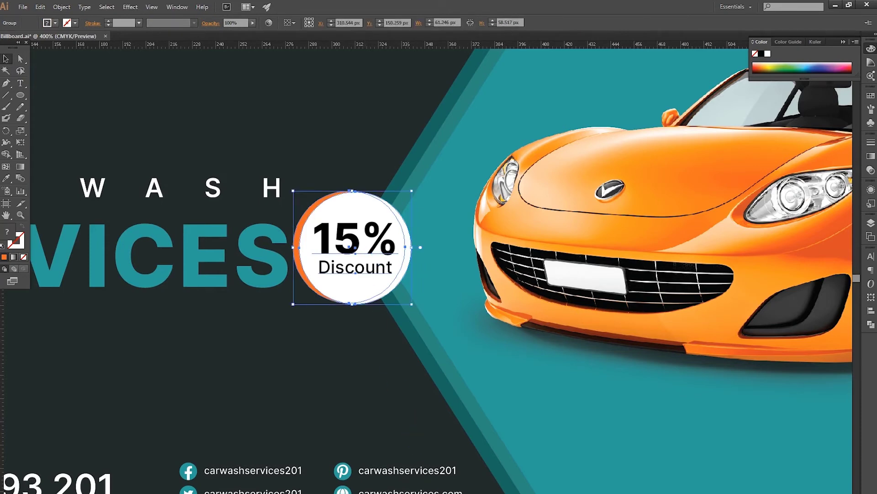
scroll(493, 372, down, 1)
scroll(494, 372, down, 1)
drag(439, 317, 463, 320)
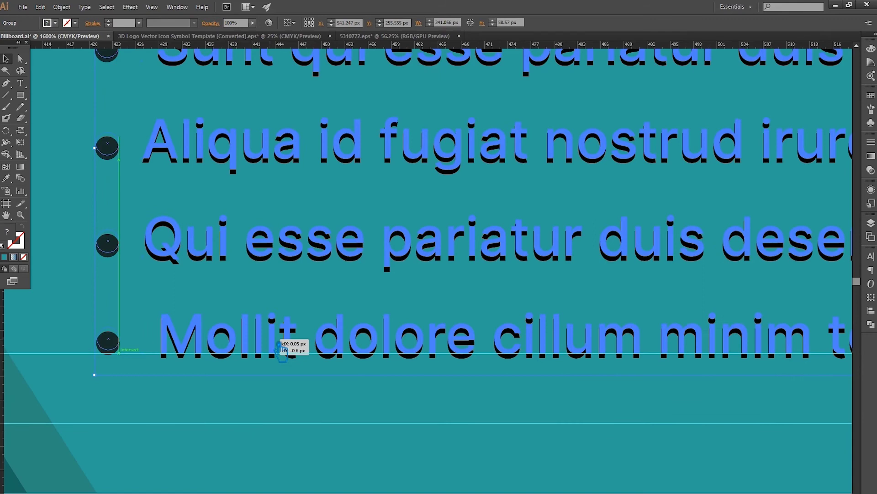
Nudge the bulleted text list slightly down and right into place.
drag(282, 350, 289, 357)
scroll(290, 357, down, 2)
scroll(293, 357, down, 2)
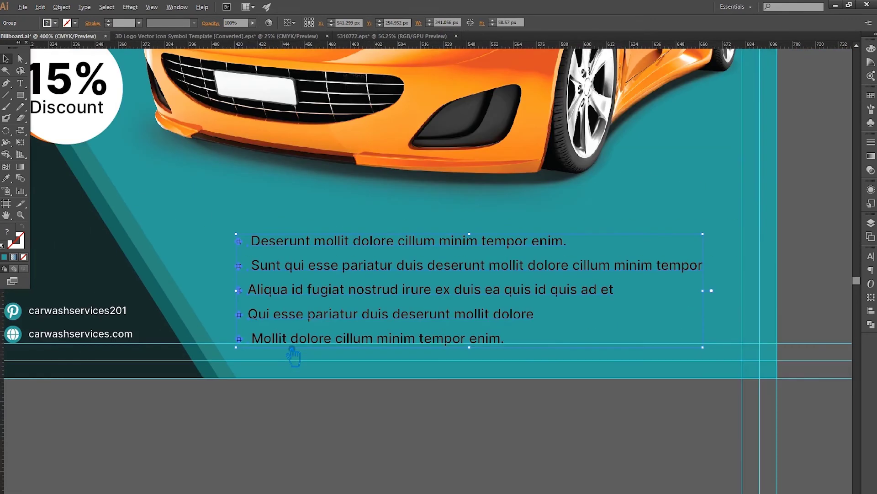
scroll(305, 372, down, 2)
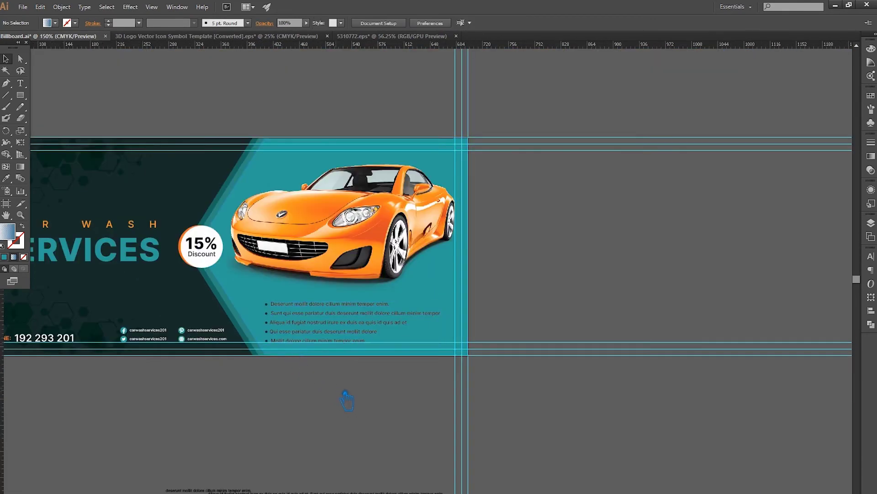
scroll(346, 397, up, 1)
scroll(333, 372, up, 1)
Nudge the bulleted list up a few pixels.
click(281, 299)
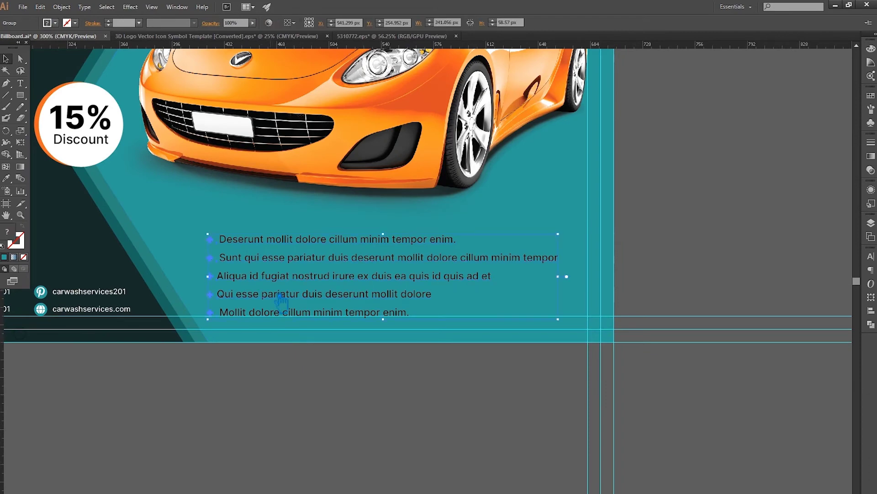
drag(285, 304, 286, 301)
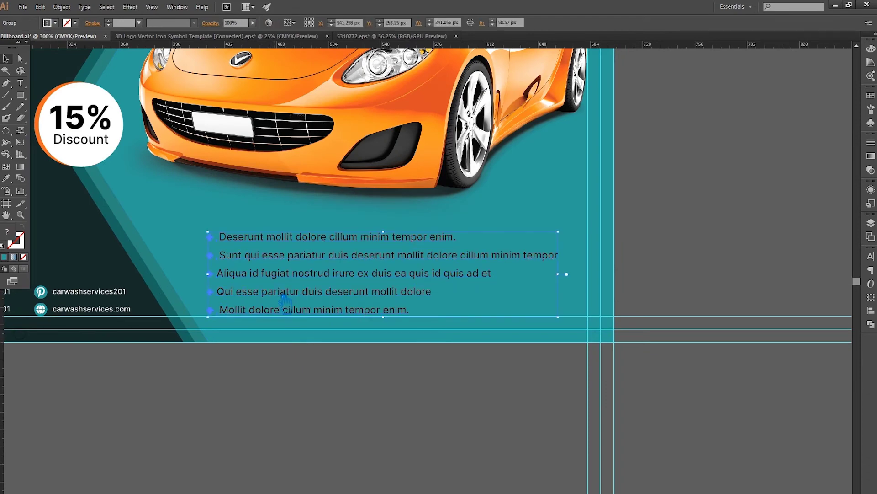
scroll(274, 315, up, 2)
scroll(266, 329, up, 3)
scroll(228, 306, down, 2)
drag(171, 274, 174, 275)
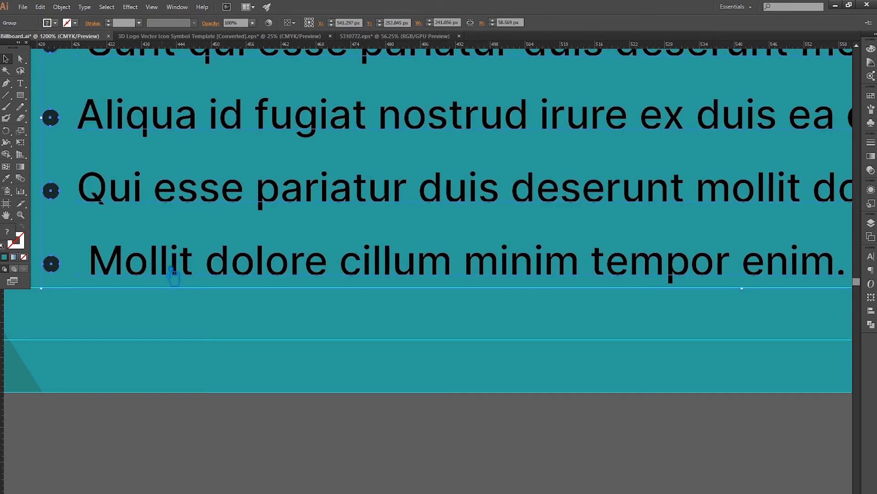
drag(172, 267, 174, 267)
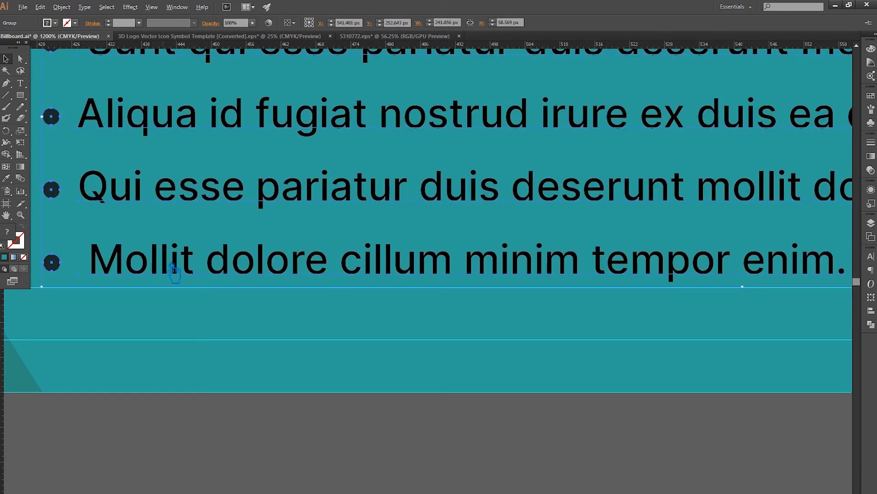
scroll(173, 271, down, 4)
click(283, 402)
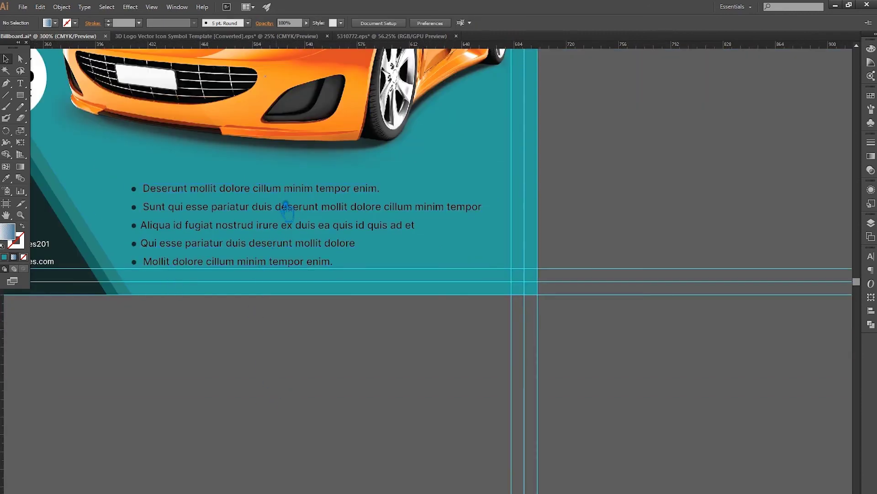
Move the bulleted list about 62 px to the right.
drag(285, 213, 315, 223)
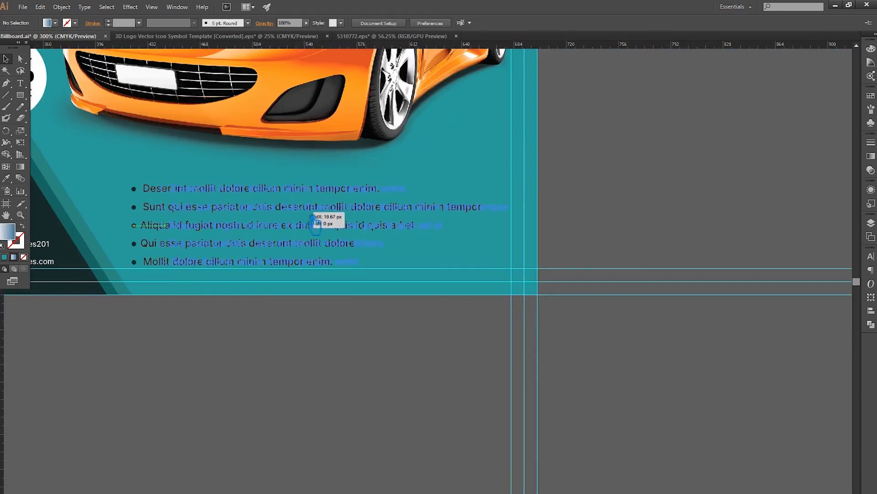
click(294, 363)
scroll(294, 363, down, 3)
scroll(288, 365, down, 3)
scroll(242, 371, up, 1)
scroll(242, 371, up, 1)
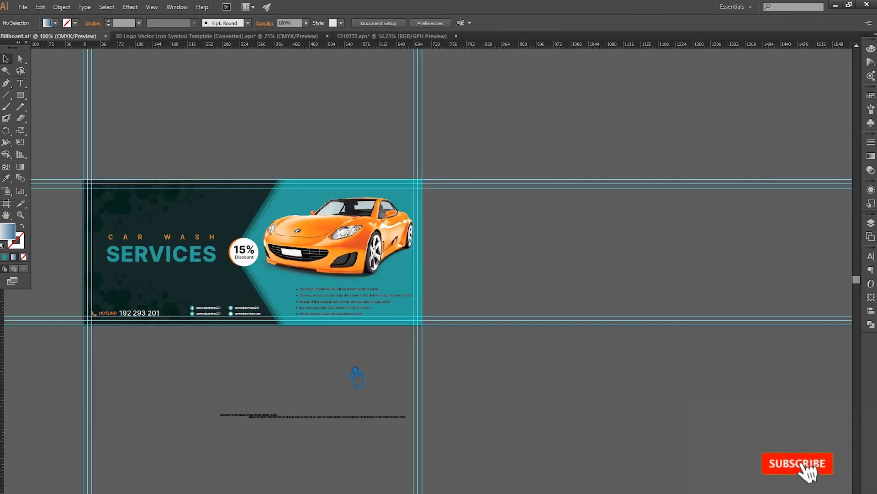
Bring the CARWASH logo down into the billboard's top-left corner and scale it down.
drag(259, 172, 303, 237)
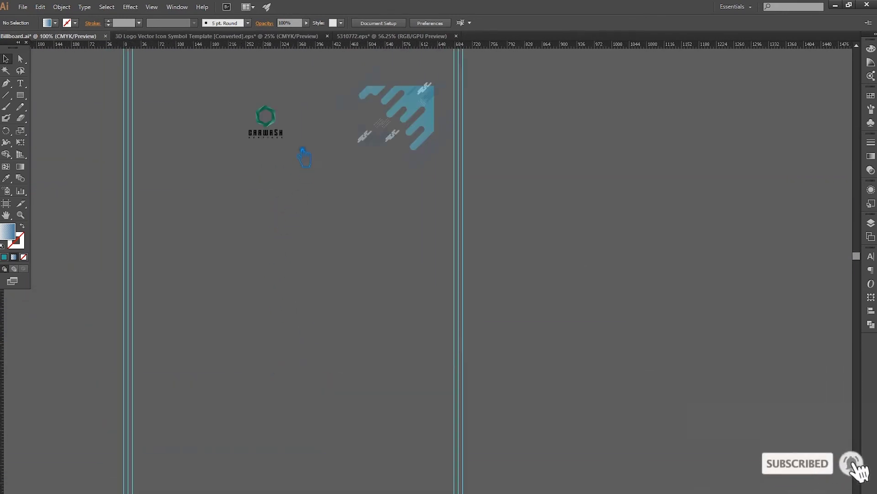
click(276, 130)
scroll(274, 141, down, 1)
click(271, 139)
drag(277, 127, 279, 473)
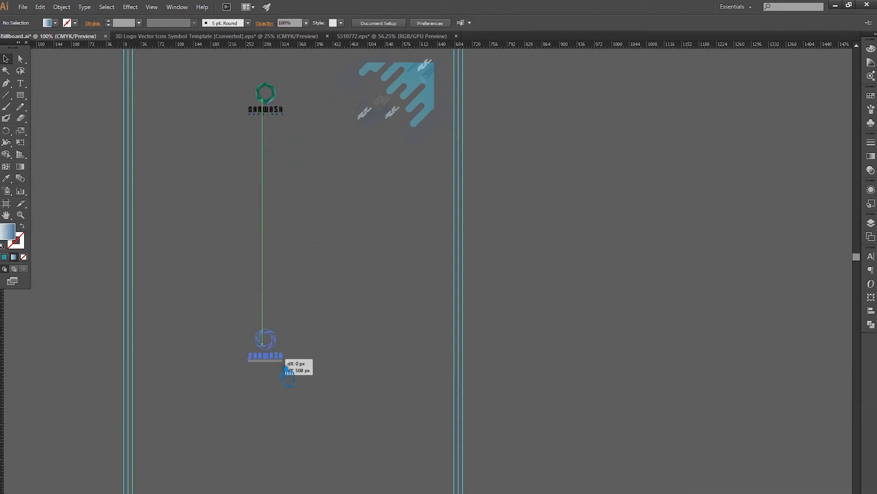
drag(285, 116, 175, 263)
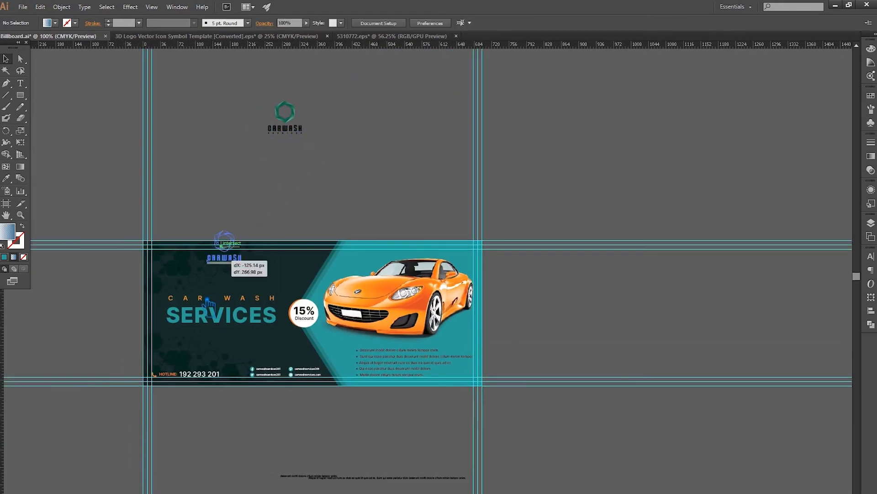
drag(202, 284, 180, 269)
click(226, 182)
scroll(158, 267, up, 1)
scroll(174, 276, up, 3)
Ungroup the logo and fill the CARWASH wordmark with teal.
click(242, 293)
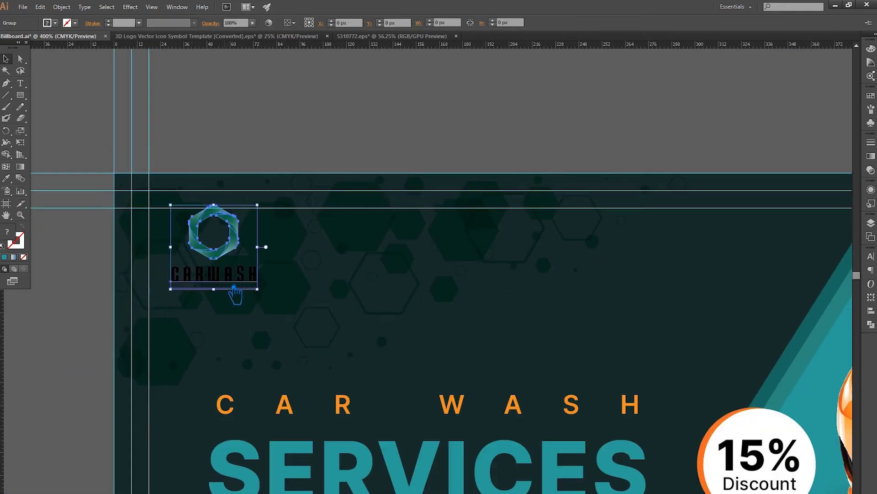
right_click(224, 284)
click(264, 342)
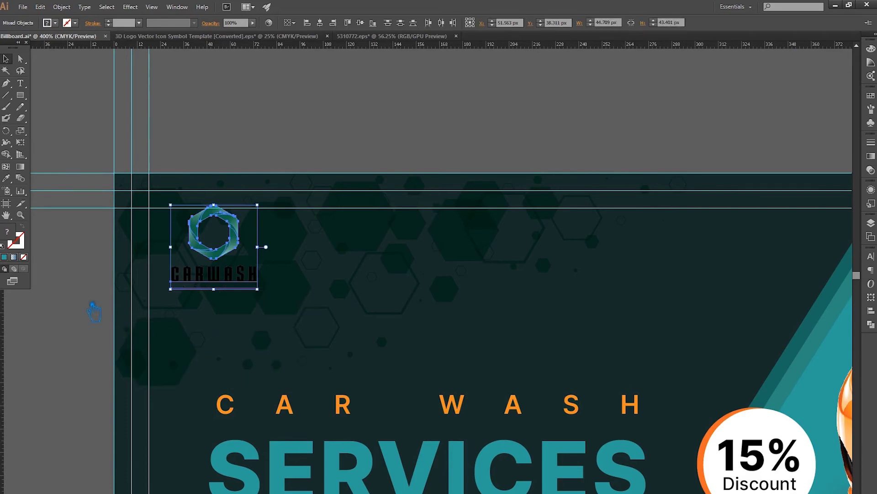
click(76, 300)
click(221, 291)
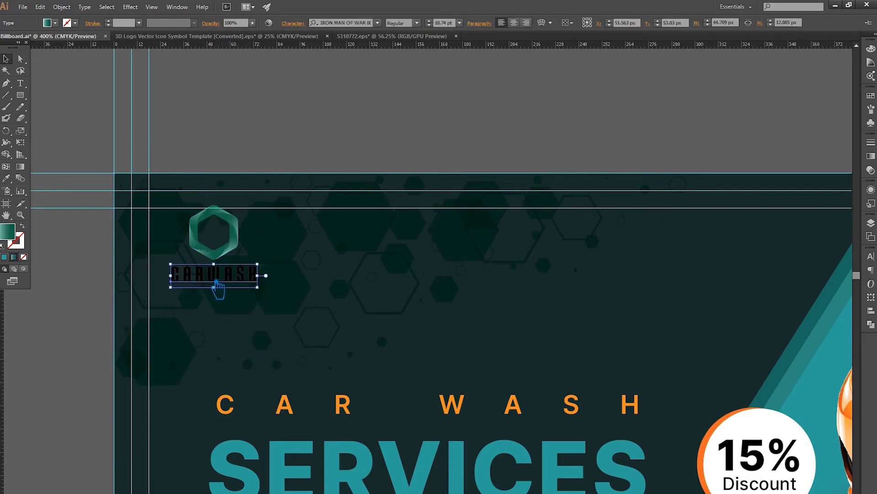
scroll(260, 292, up, 2)
scroll(175, 308, down, 2)
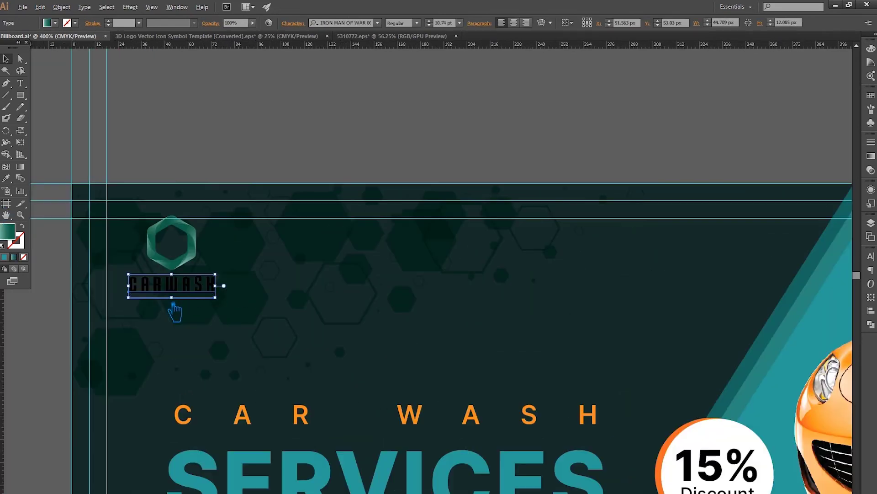
click(20, 191)
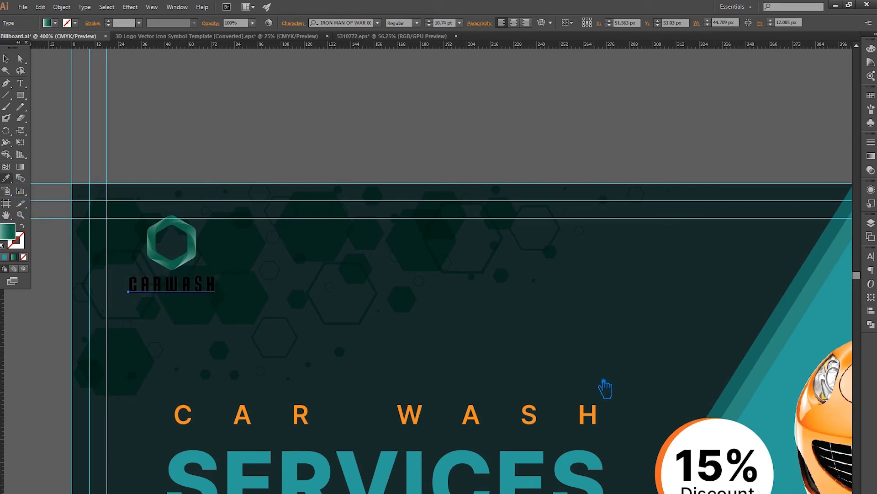
click(797, 388)
Undo the teal fill, then shrink the logo group and nudge it into the top-left corner.
click(20, 70)
key(ctrl+z)
key(ctrl+z)
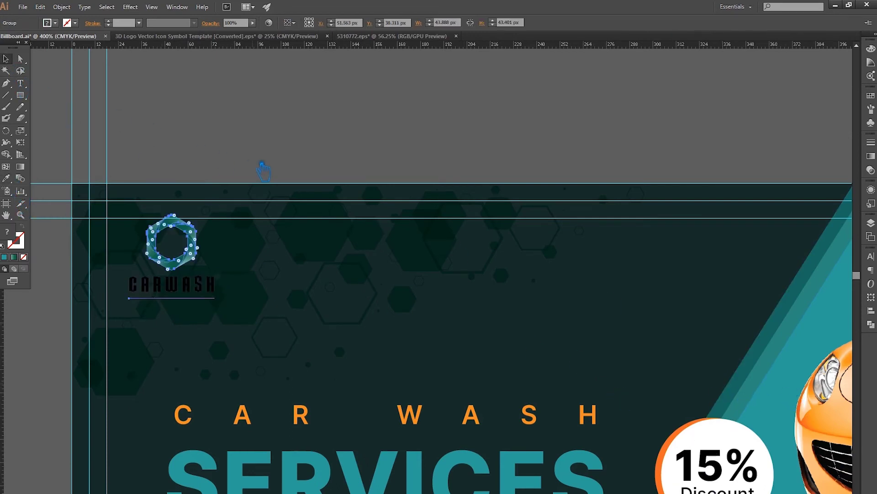
key(ctrl+z)
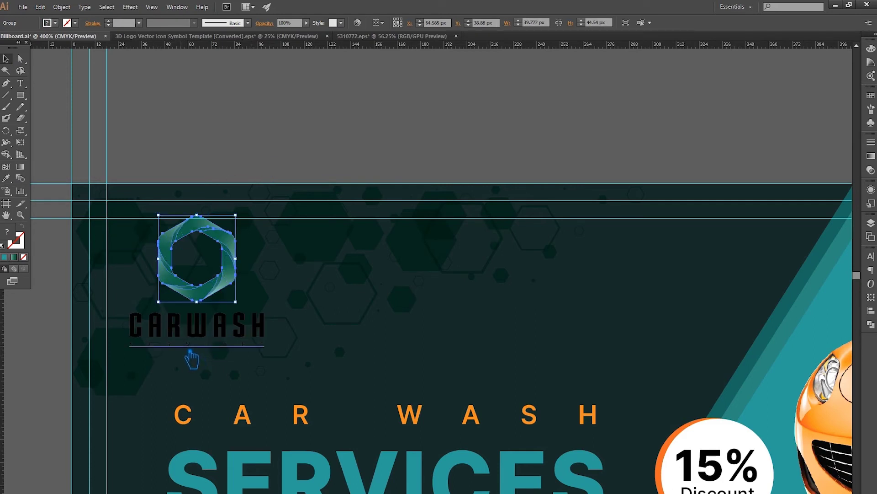
shift+click(192, 360)
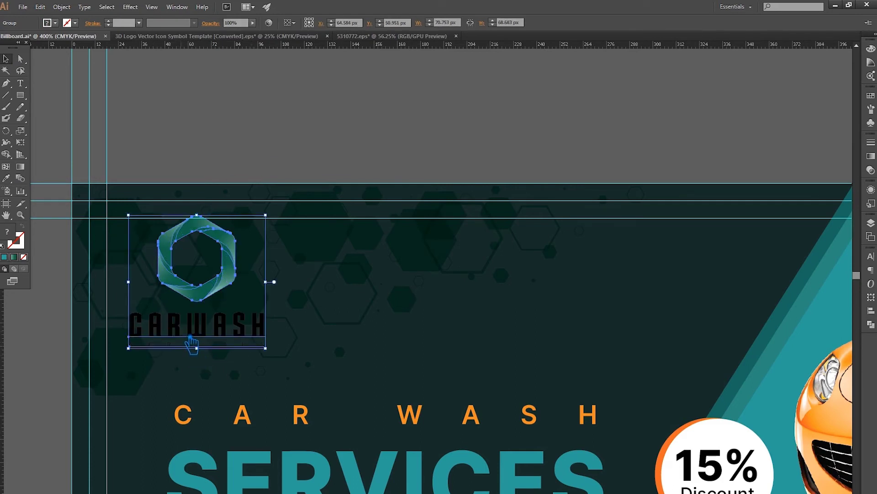
drag(265, 348, 234, 324)
drag(216, 259, 195, 273)
key(Up)
key(Up)
key(Up)
key(Up)
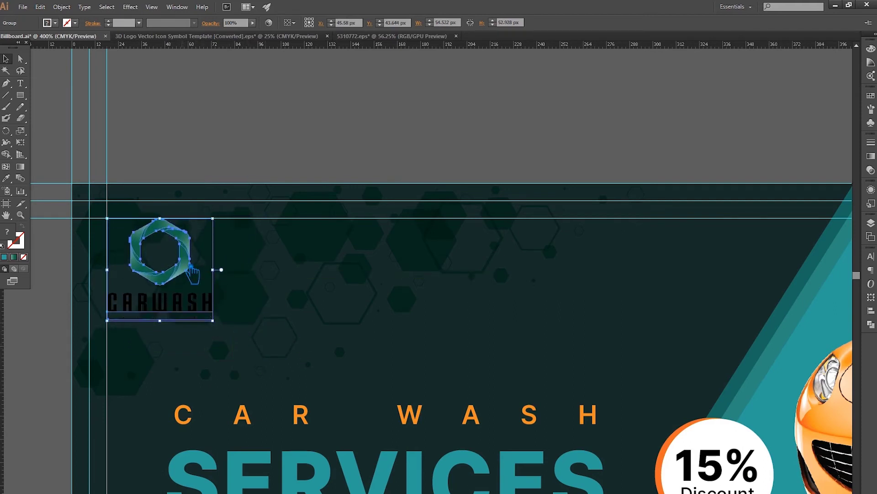
click(214, 130)
scroll(144, 243, up, 2)
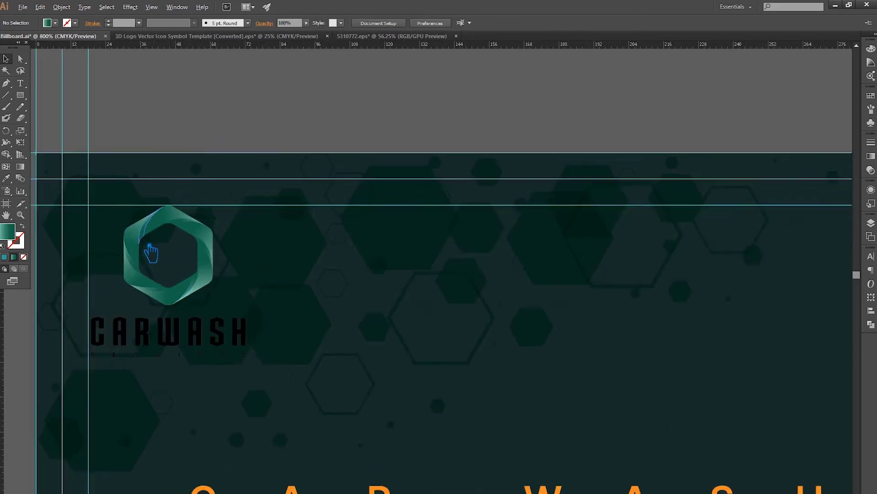
scroll(198, 223, down, 2)
scroll(246, 202, down, 2)
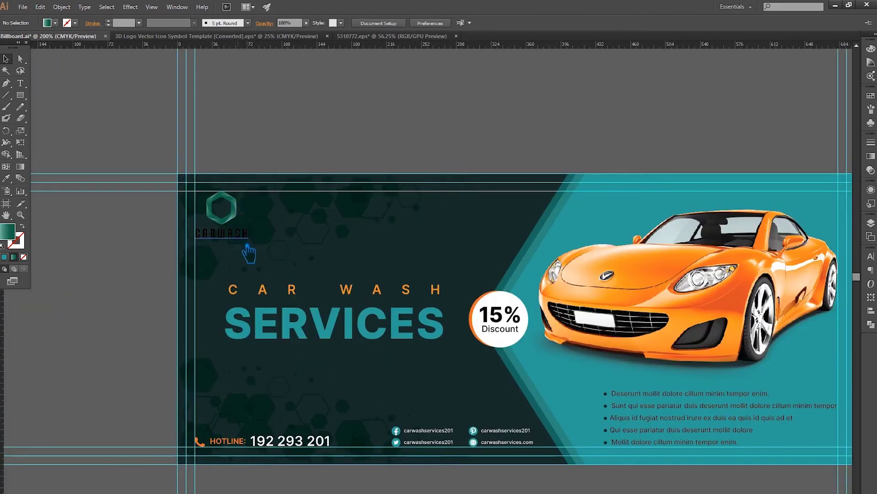
Try teal and then the car's orange on the CARWASH lettering, undoing the orange.
key(a)
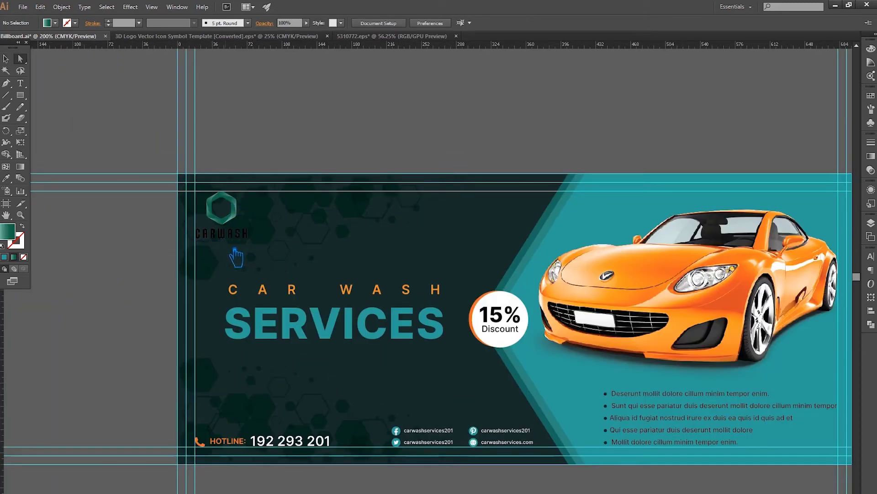
click(238, 247)
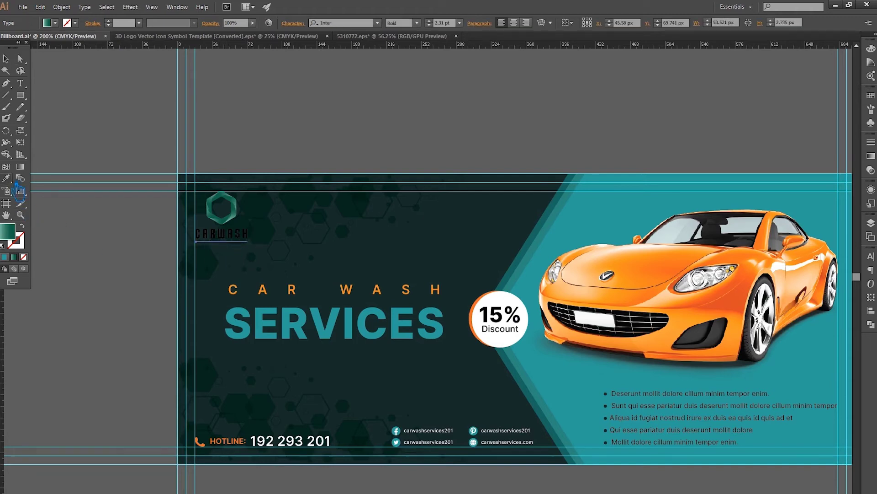
click(594, 408)
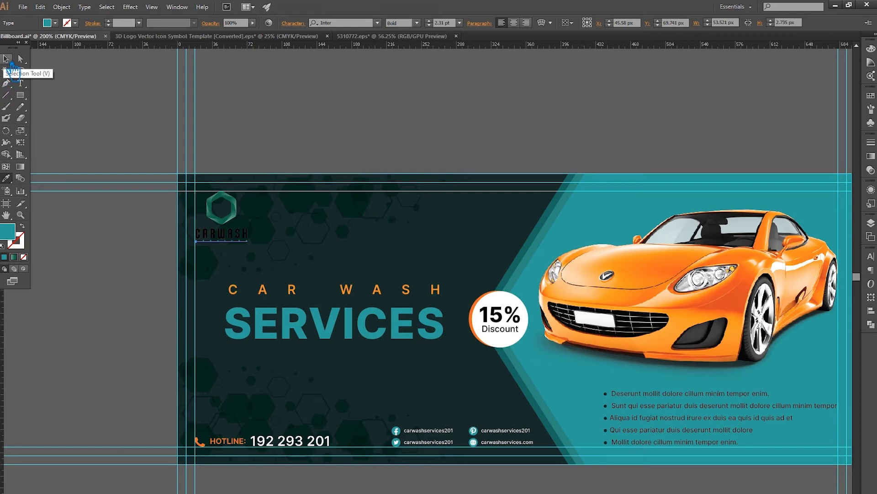
click(20, 59)
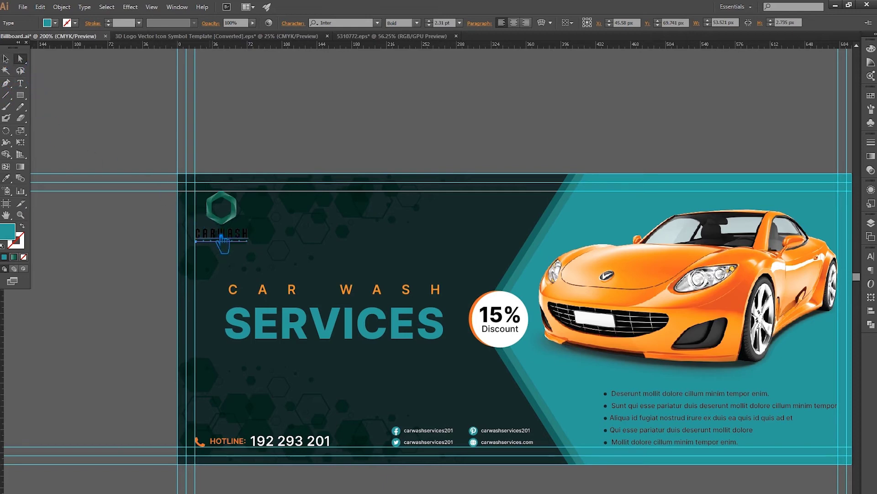
click(234, 242)
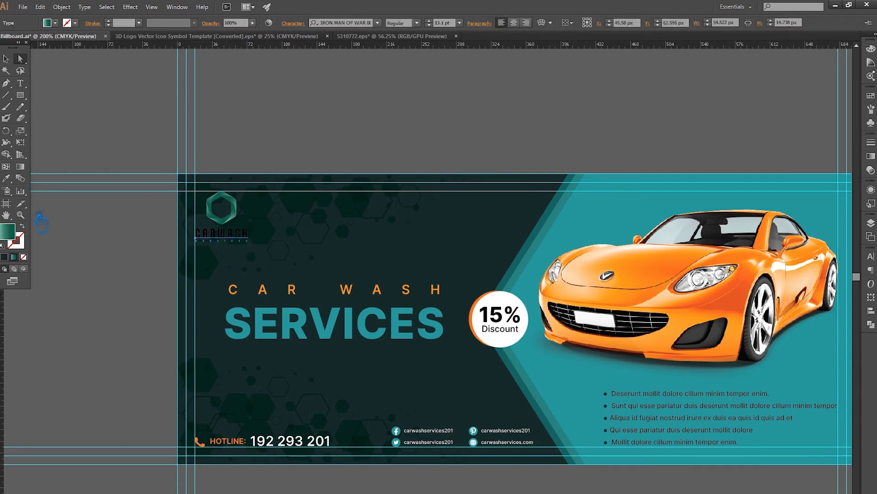
click(7, 179)
click(683, 269)
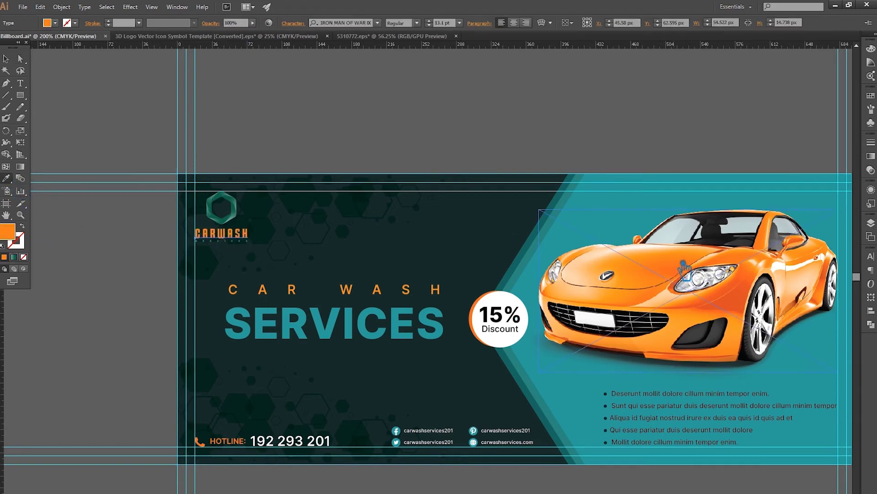
key(ctrl+z)
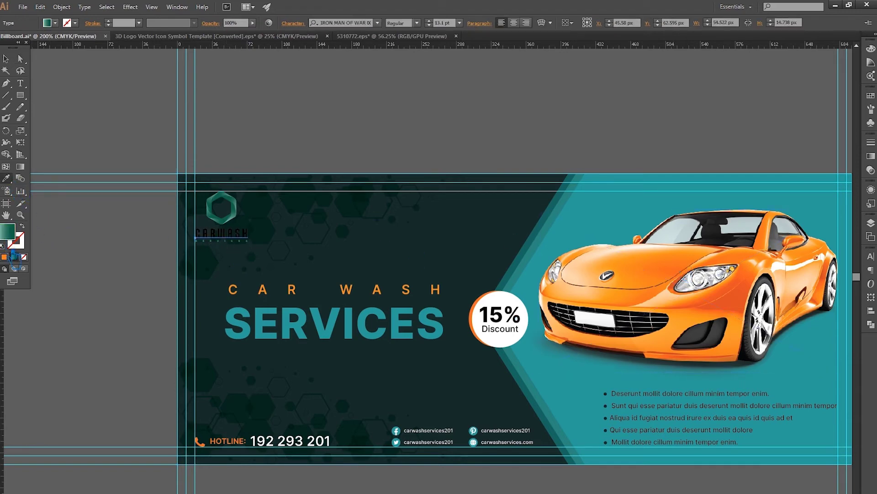
Set the CARWASH lettering's fill to white in the Color Picker.
click(4, 256)
double_click(7, 230)
click(596, 95)
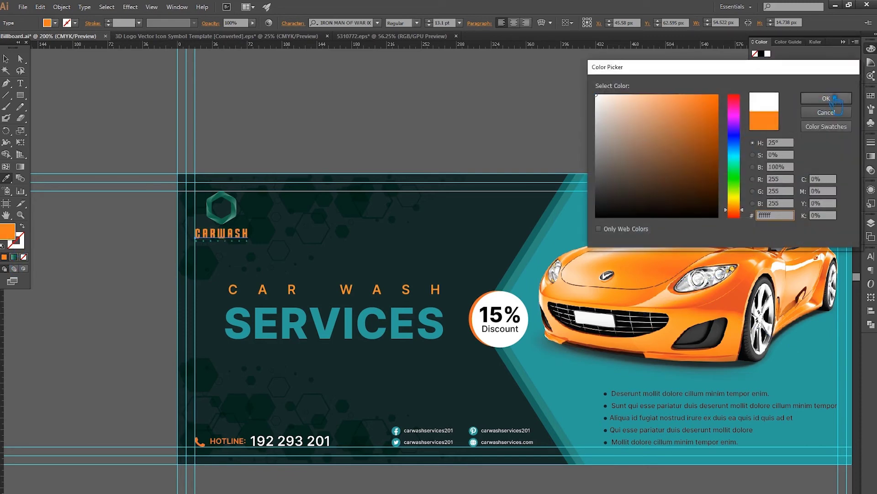
click(826, 98)
click(305, 126)
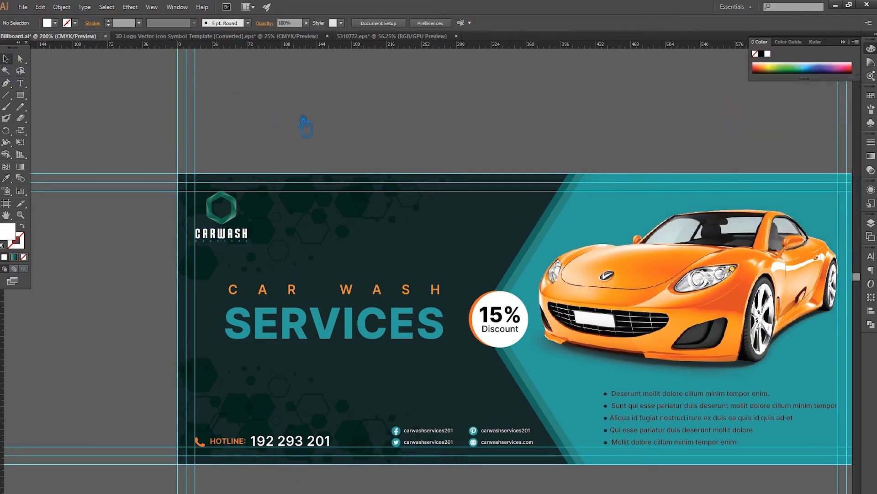
scroll(224, 265, up, 3)
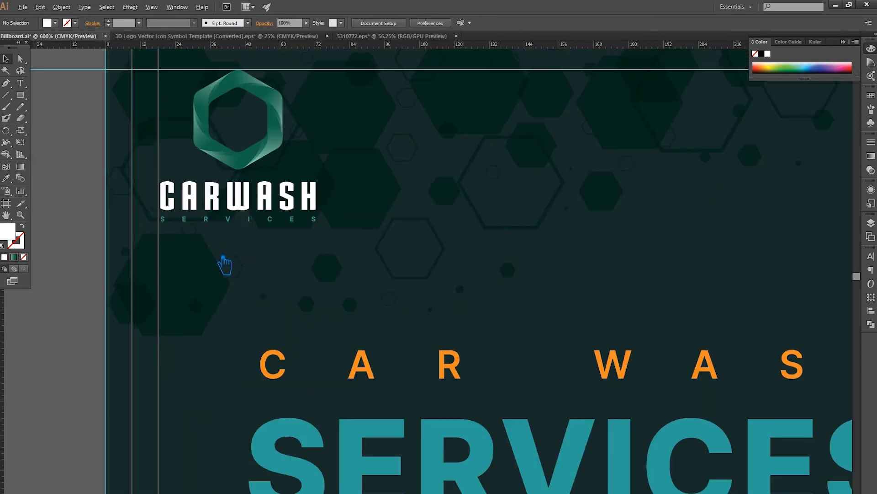
scroll(224, 265, down, 3)
click(576, 388)
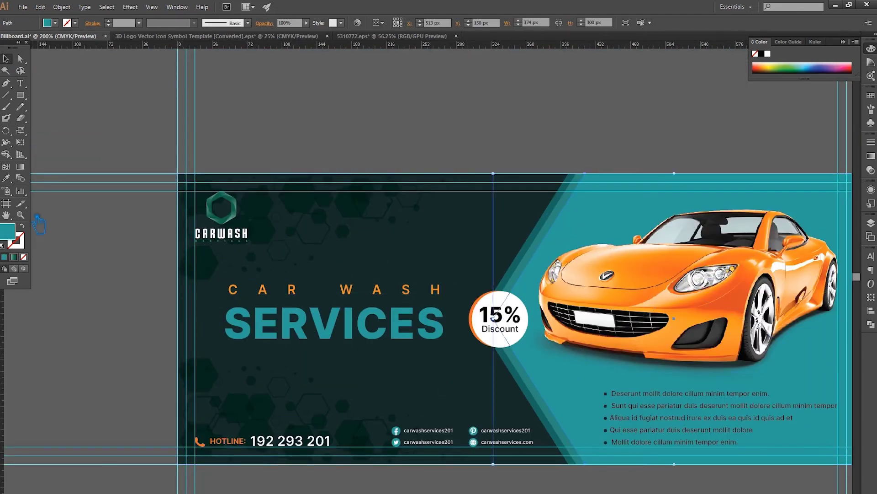
Apply the dark-green gradient to the background and rework its stops, adding one at 73.93%.
click(242, 204)
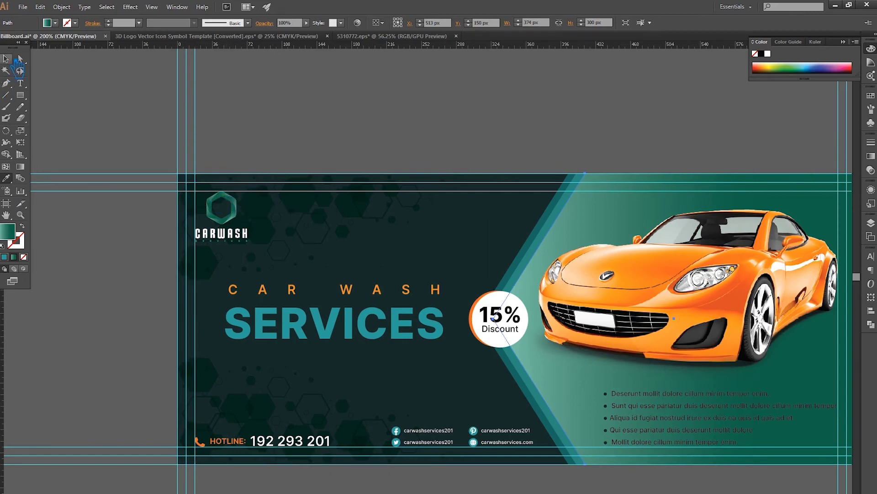
drag(601, 165, 404, 134)
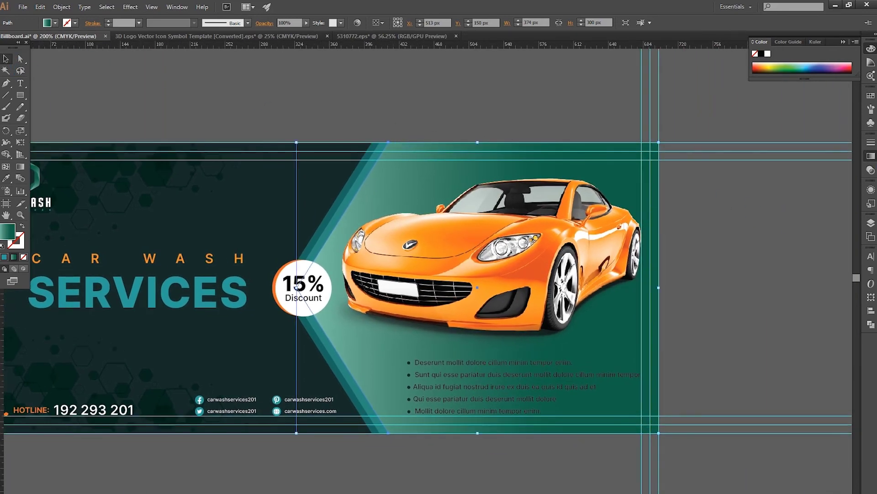
click(871, 156)
click(794, 202)
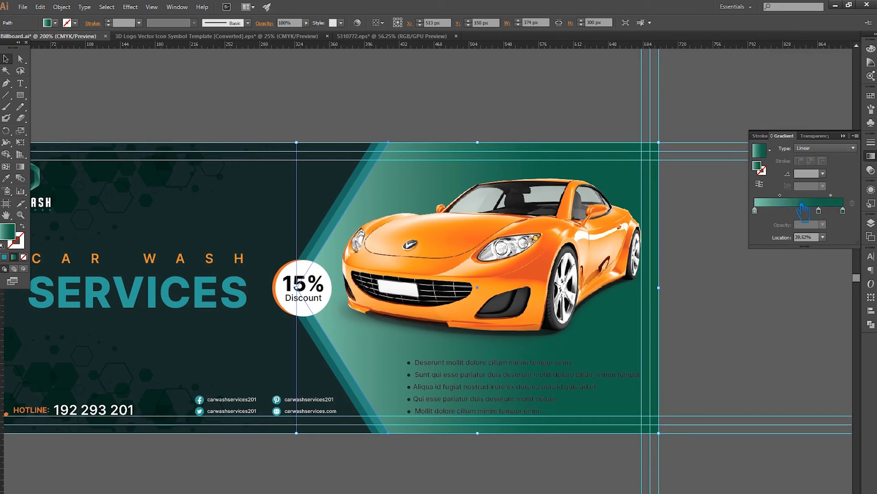
drag(829, 223, 841, 249)
drag(796, 208, 832, 210)
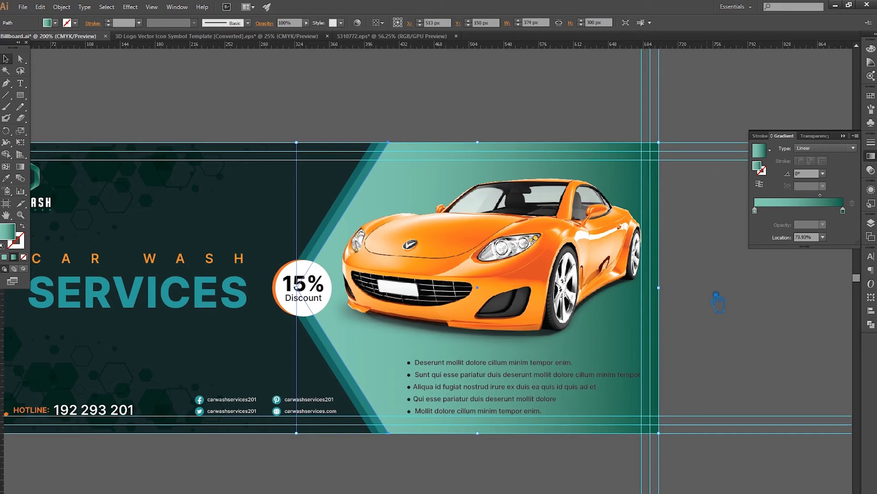
drag(768, 216, 769, 215)
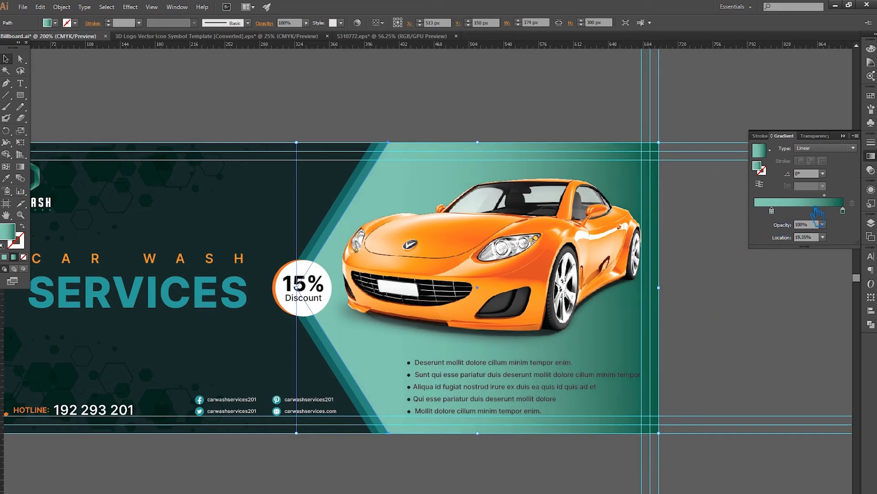
drag(840, 205, 855, 208)
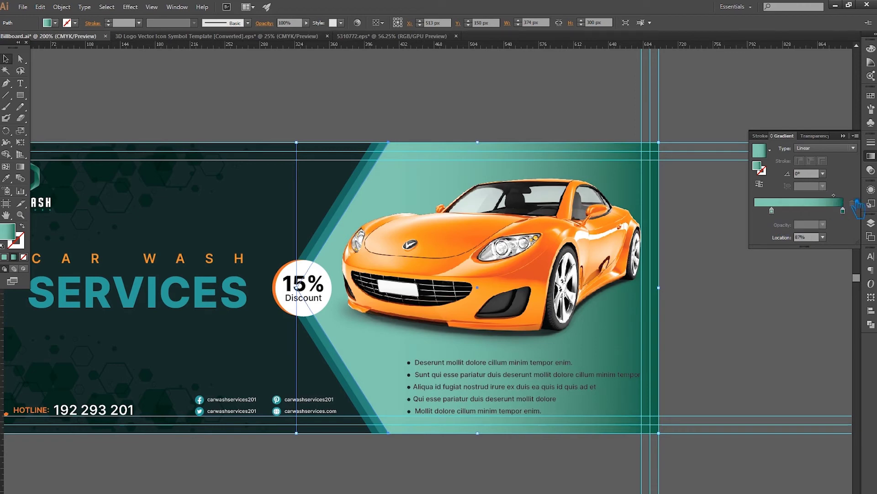
click(729, 363)
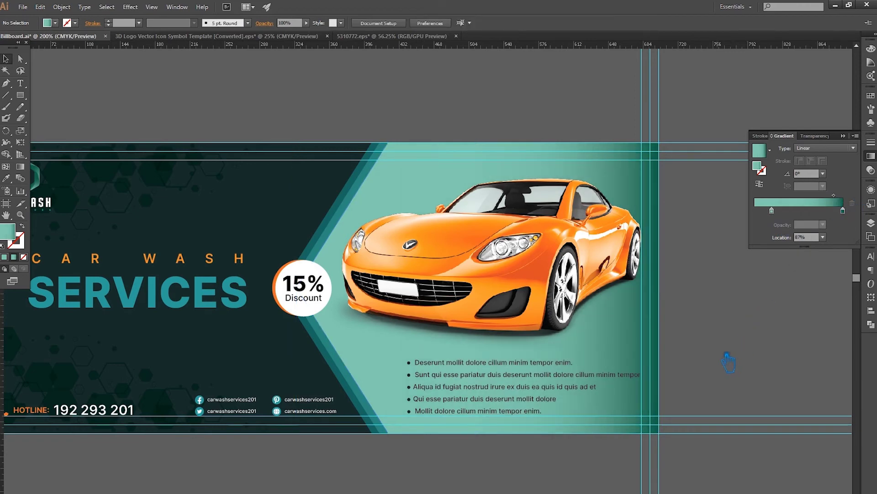
Try recolouring the left gradient stop toward cyan-green, cancel, and move the stop to the start.
click(773, 211)
double_click(766, 172)
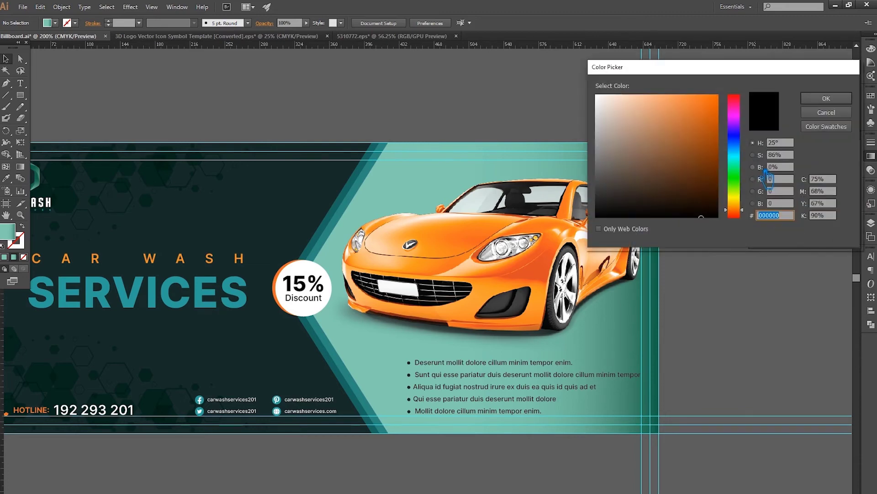
click(743, 156)
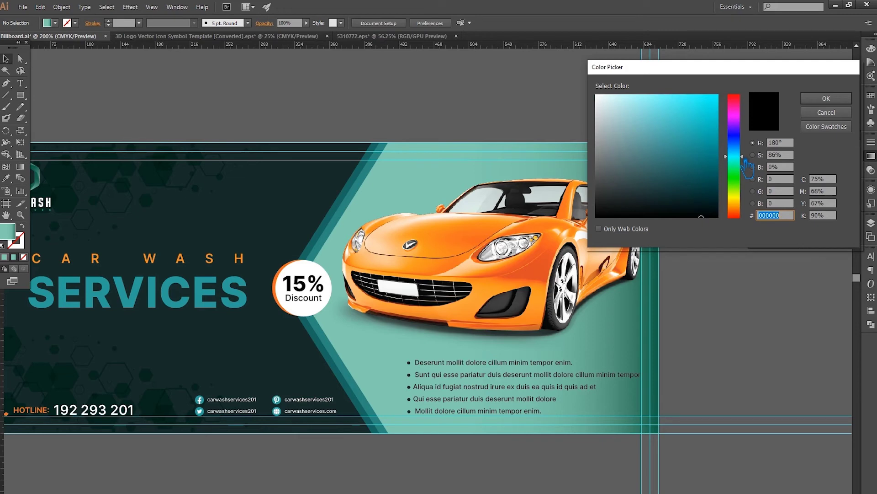
drag(745, 160, 746, 171)
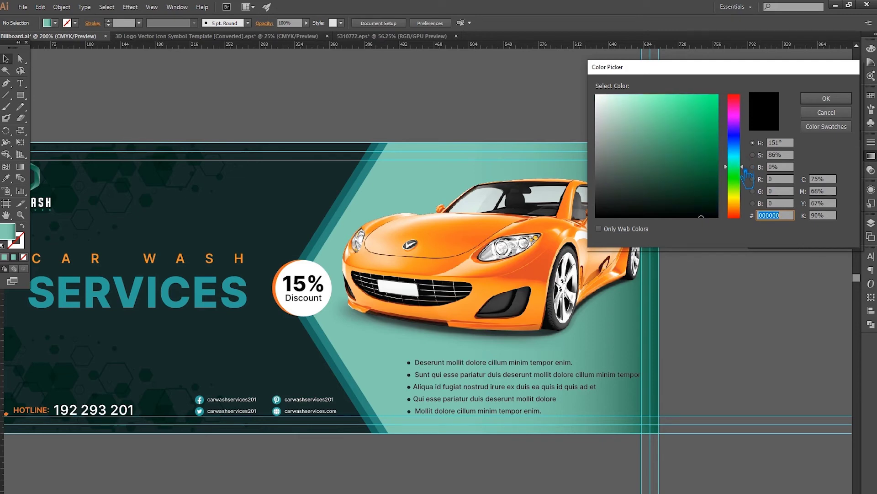
click(836, 113)
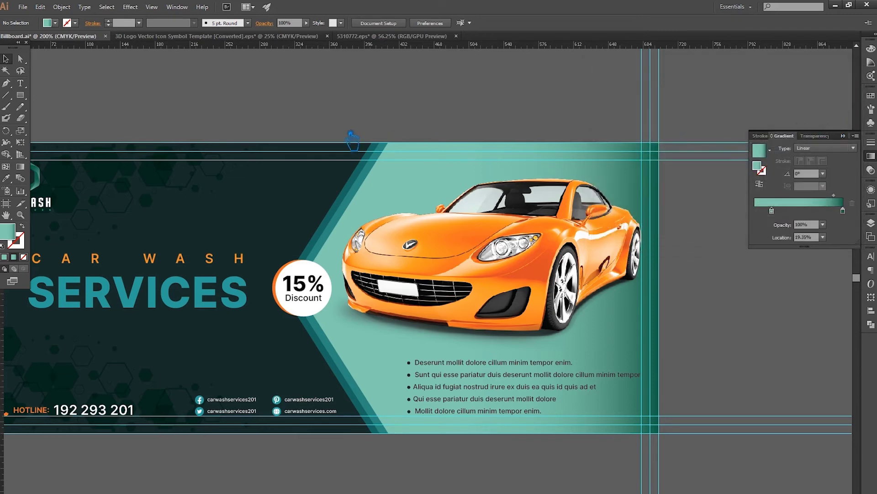
drag(783, 216, 742, 214)
Deepen the gradient's right side by sliding stops and shifting the midpoint left.
click(615, 348)
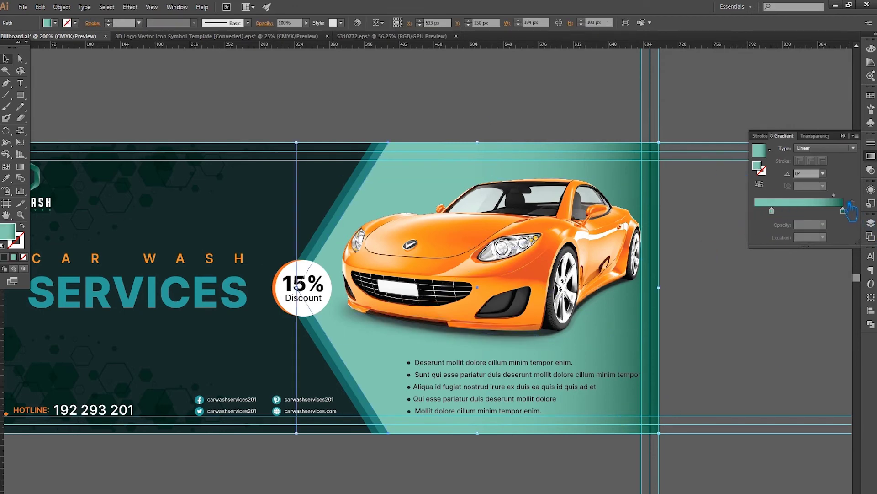
drag(850, 202, 824, 202)
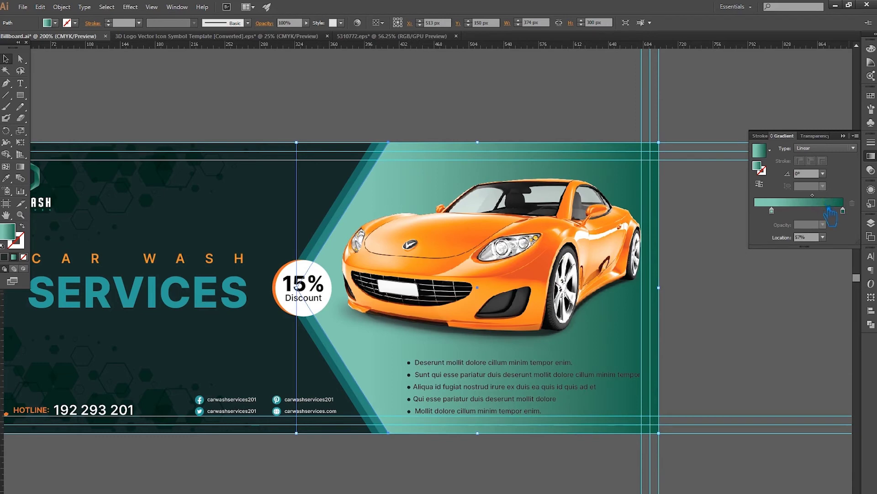
click(842, 211)
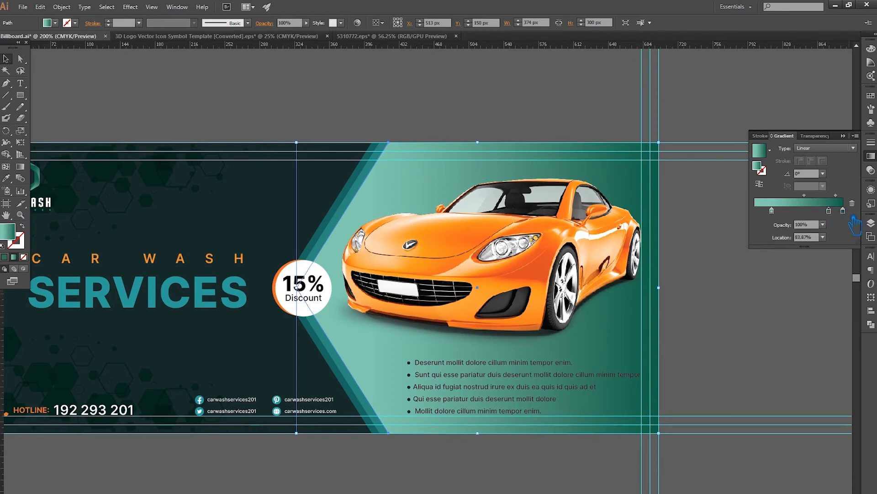
drag(829, 210, 849, 210)
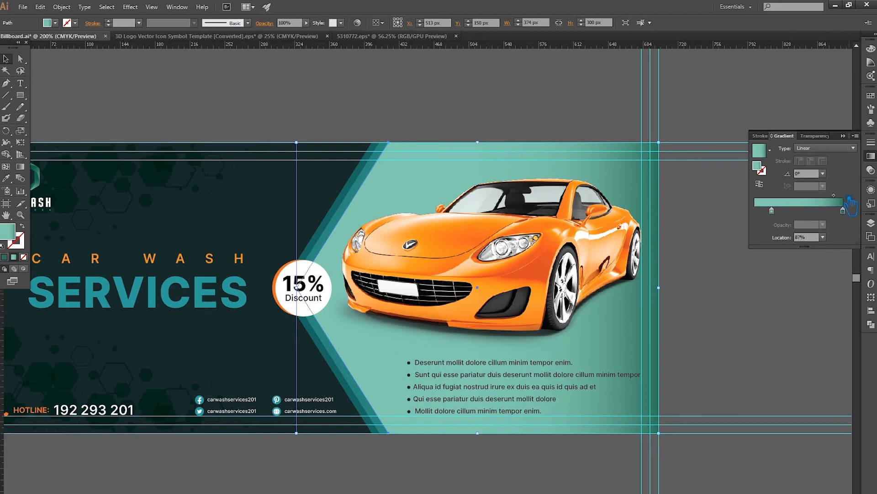
drag(776, 213, 733, 209)
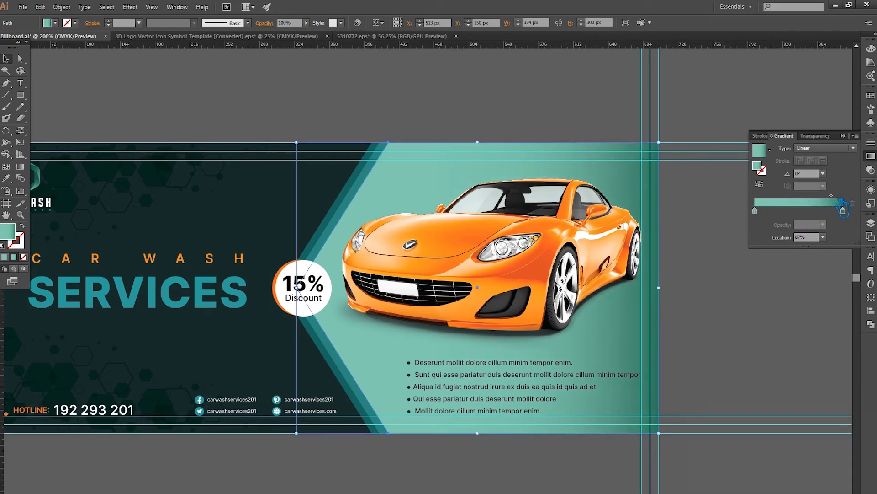
drag(832, 195, 797, 195)
click(764, 354)
scroll(764, 354, down, 2)
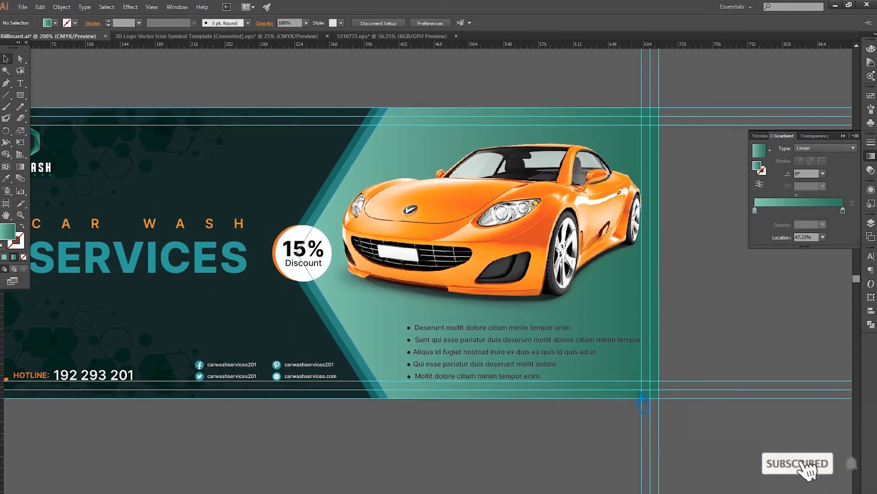
Eyedropper the badge's white onto the bullet-point text.
scroll(594, 319, down, 2)
click(462, 296)
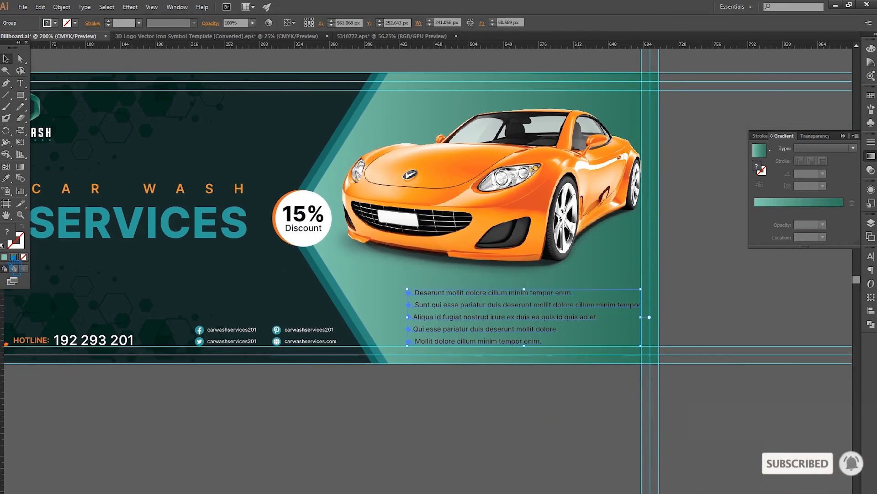
key(i)
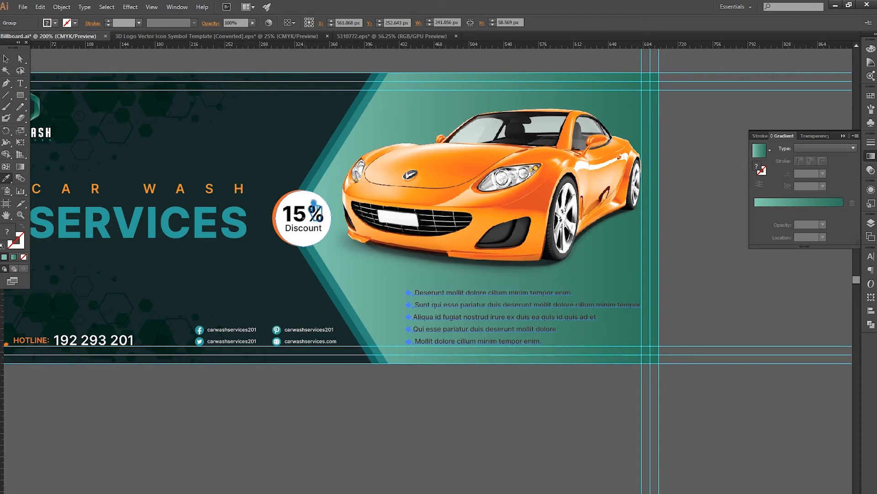
click(313, 202)
key(v)
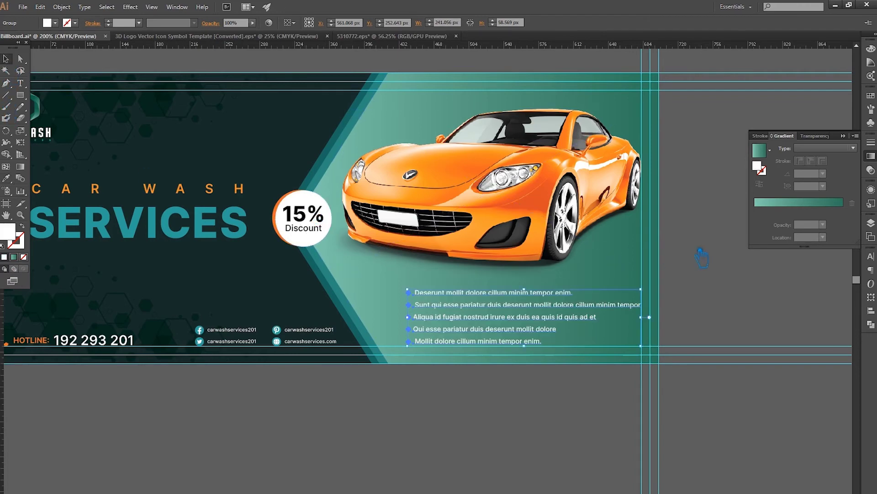
Move the background gradient's midpoint left to 19.26%.
click(638, 276)
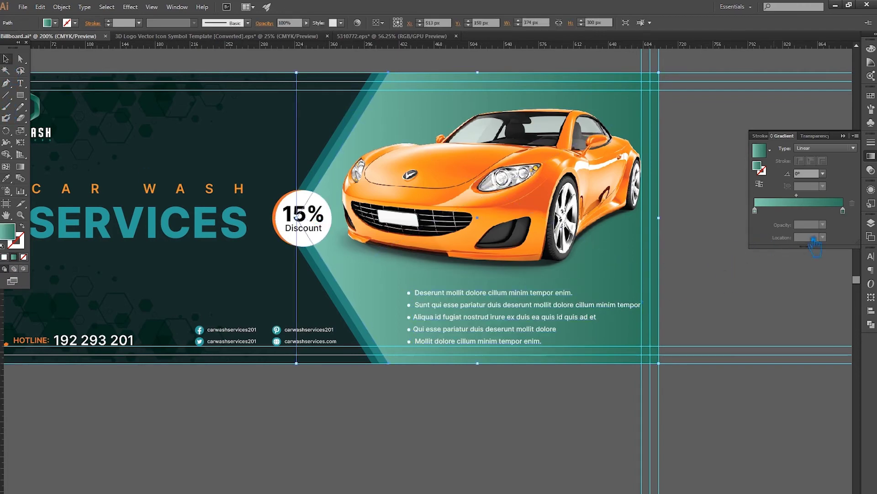
drag(808, 200, 782, 201)
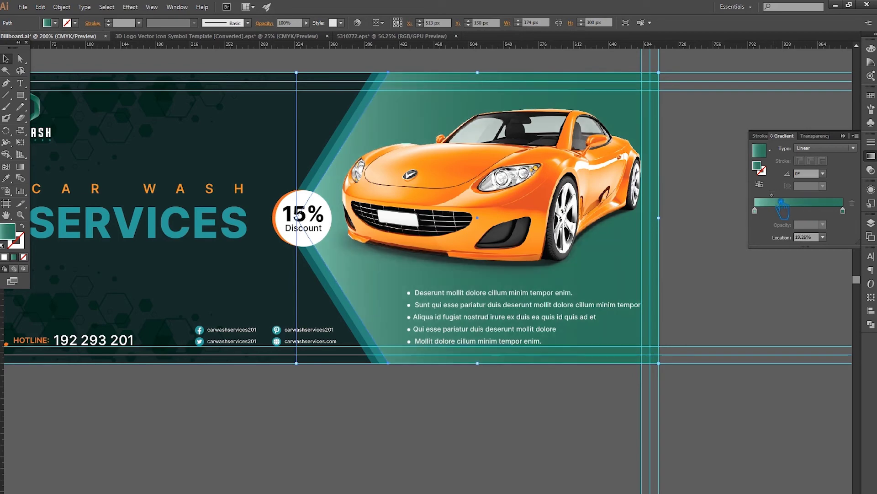
click(773, 300)
scroll(754, 311, down, 2)
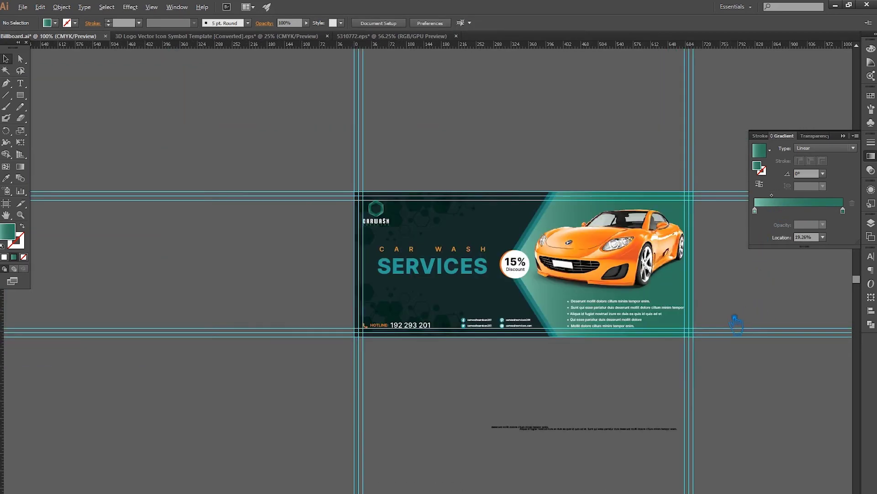
scroll(708, 332, up, 1)
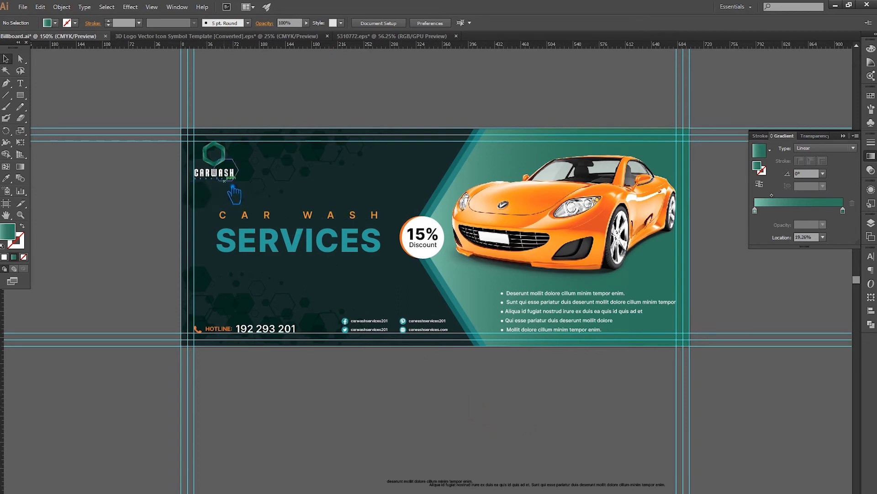
click(218, 158)
click(276, 108)
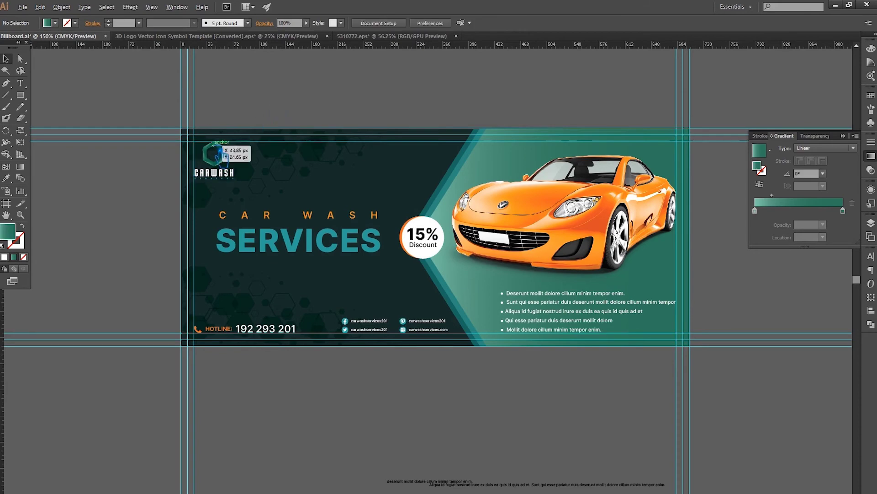
scroll(220, 156, up, 1)
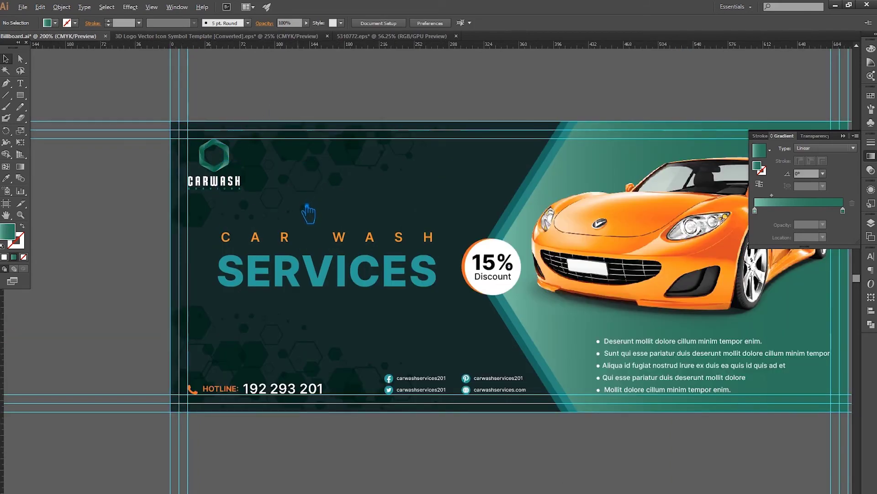
click(325, 293)
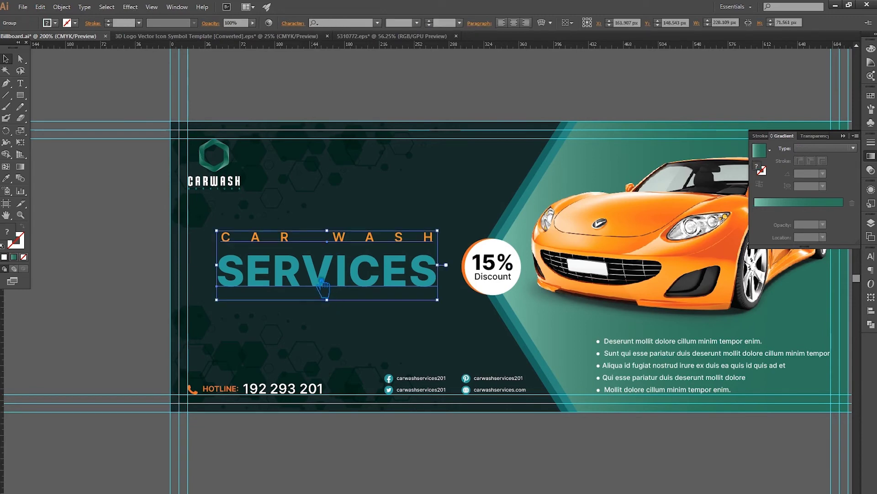
click(138, 234)
key(a)
click(277, 251)
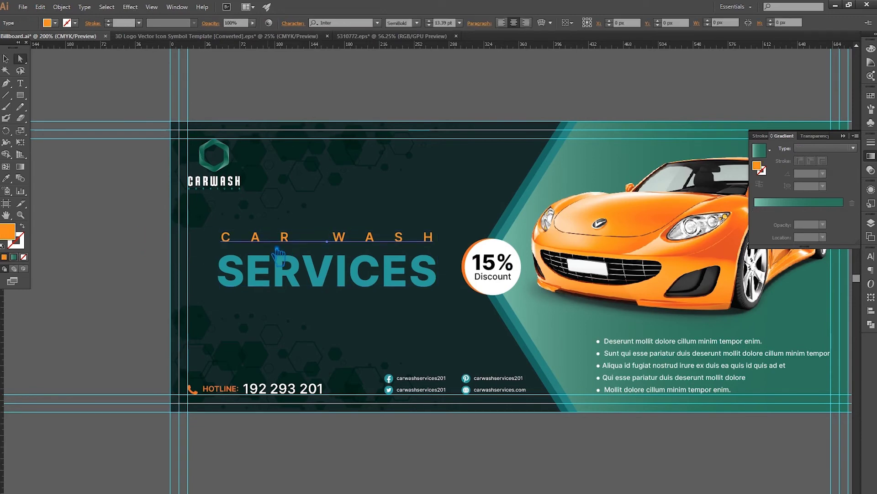
click(5, 59)
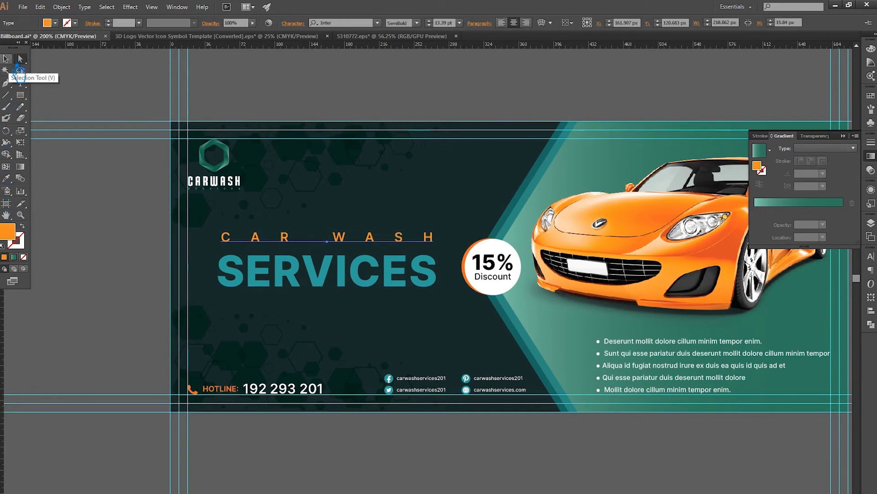
click(18, 68)
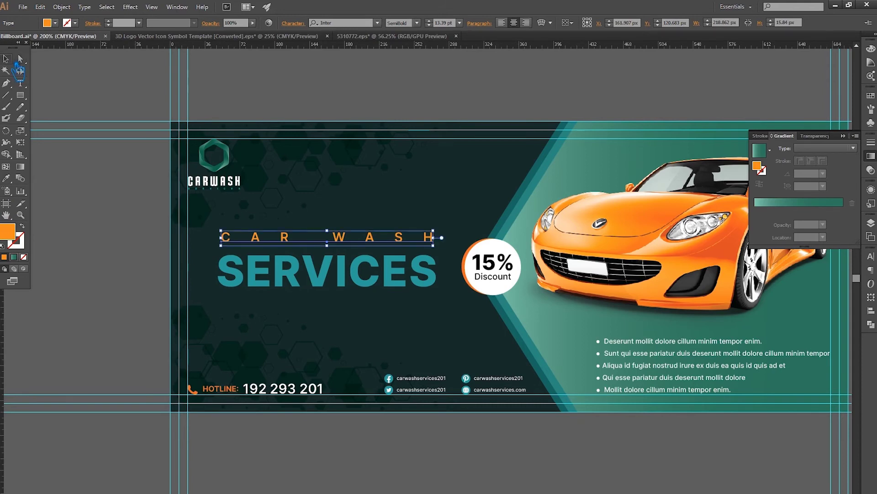
click(110, 225)
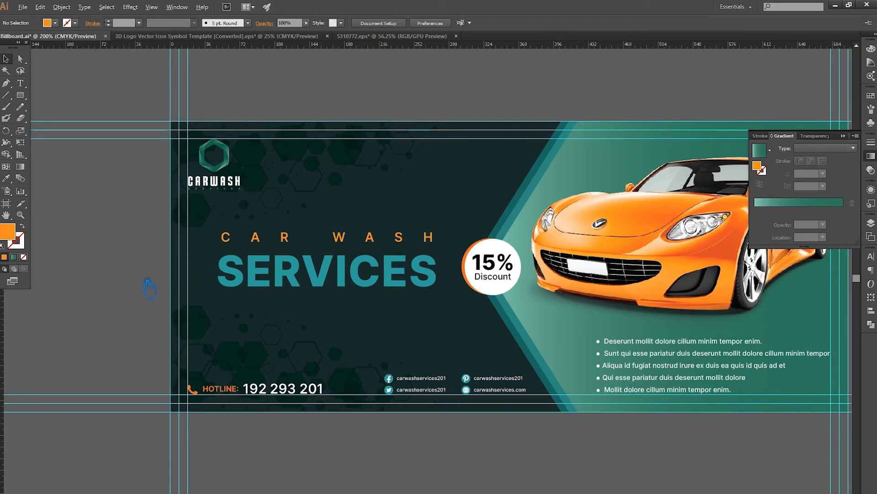
scroll(149, 288, down, 1)
click(206, 208)
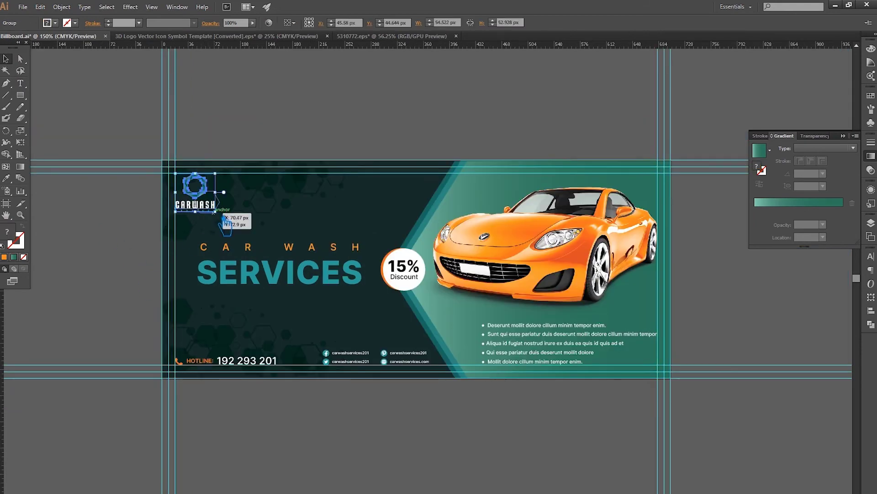
click(112, 224)
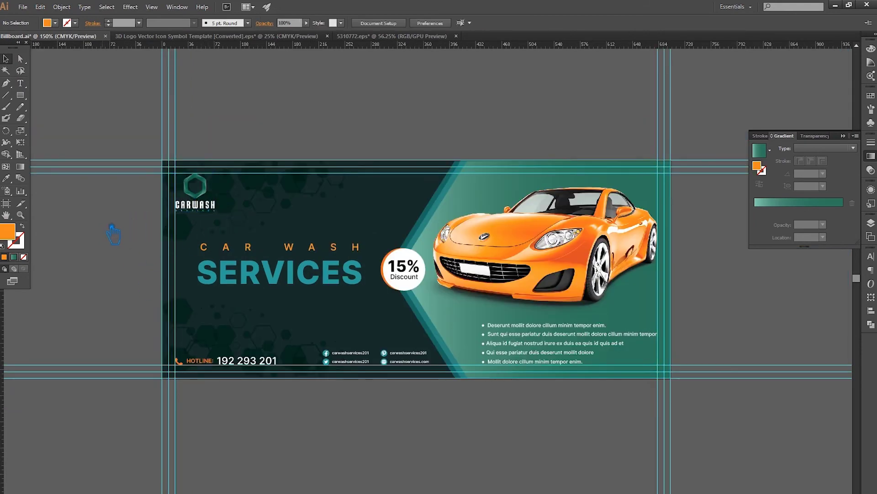
drag(713, 322, 631, 295)
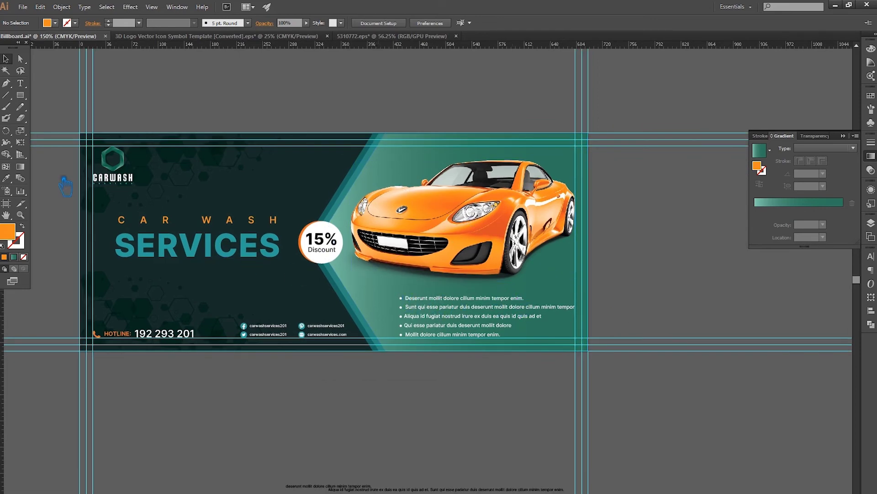
drag(64, 182, 196, 202)
scroll(237, 206, up, 2)
scroll(247, 208, up, 2)
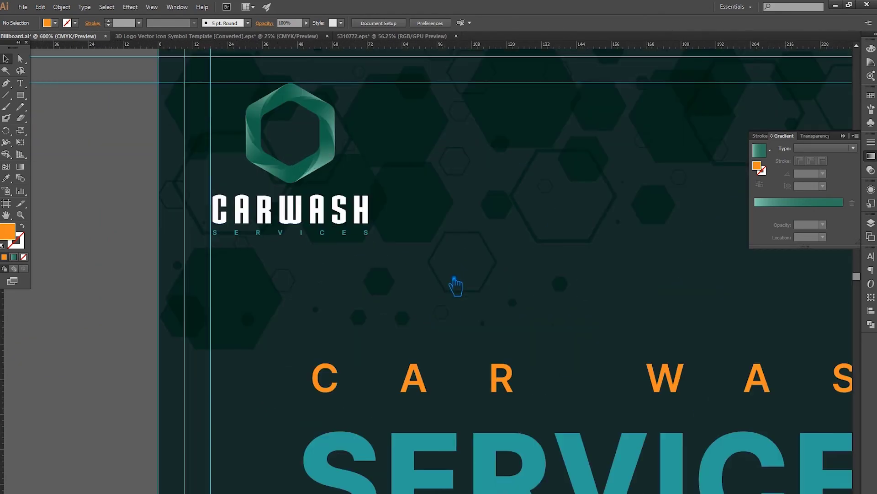
scroll(444, 280, down, 1)
scroll(442, 274, down, 3)
scroll(194, 274, up, 2)
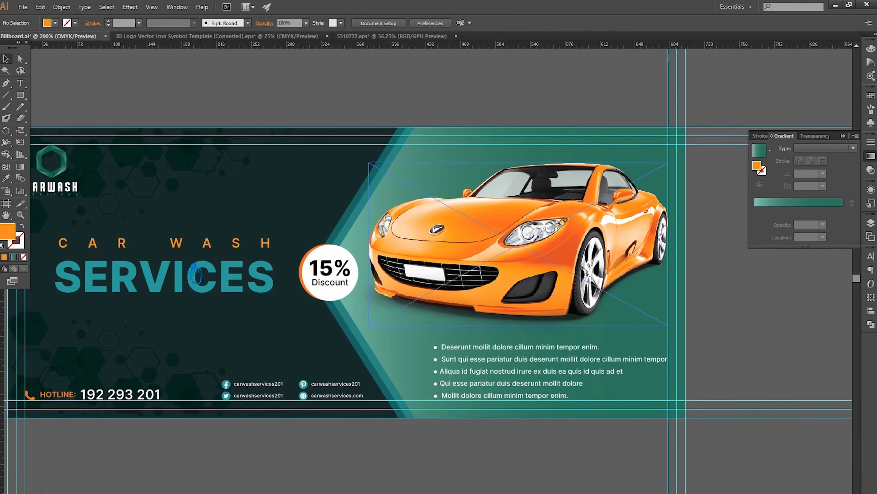
click(191, 292)
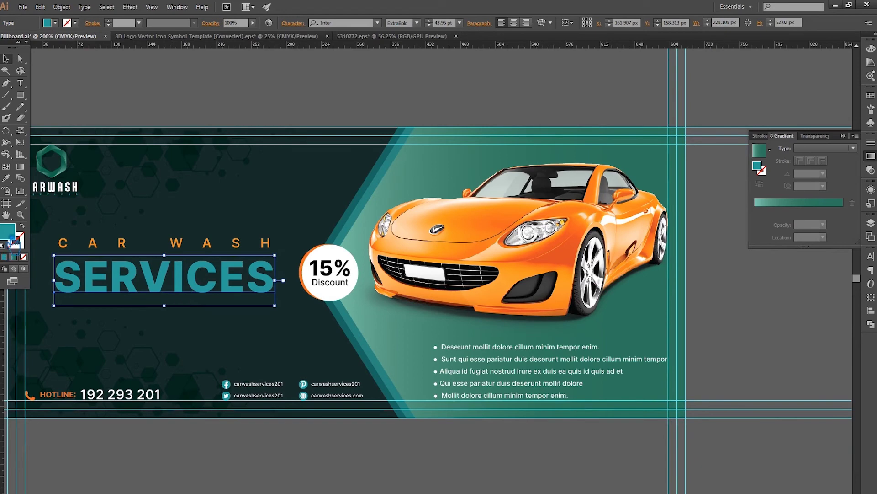
Fill the SERVICES headline with pure white and zoom out to view the whole banner.
double_click(8, 233)
click(597, 95)
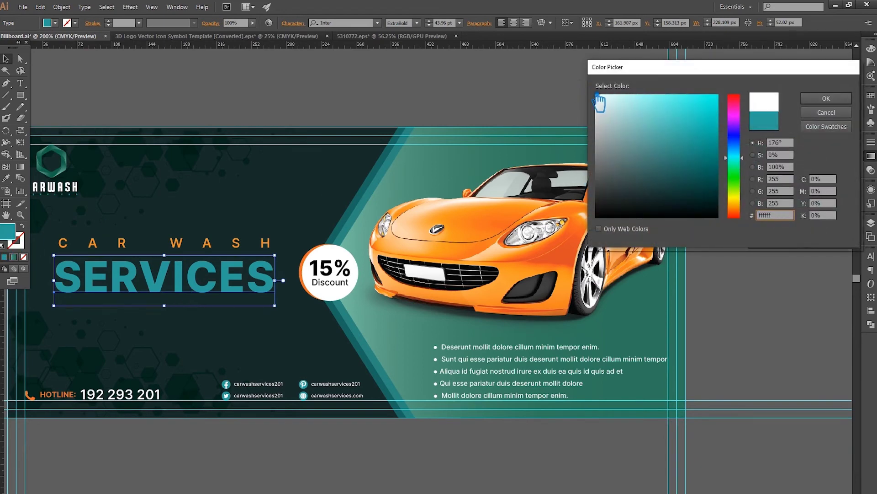
click(823, 99)
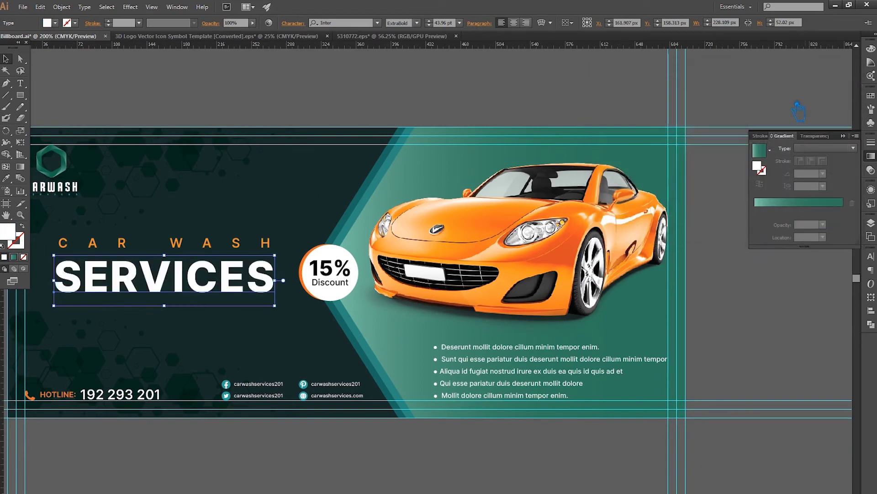
click(197, 96)
key(ctrl+minus)
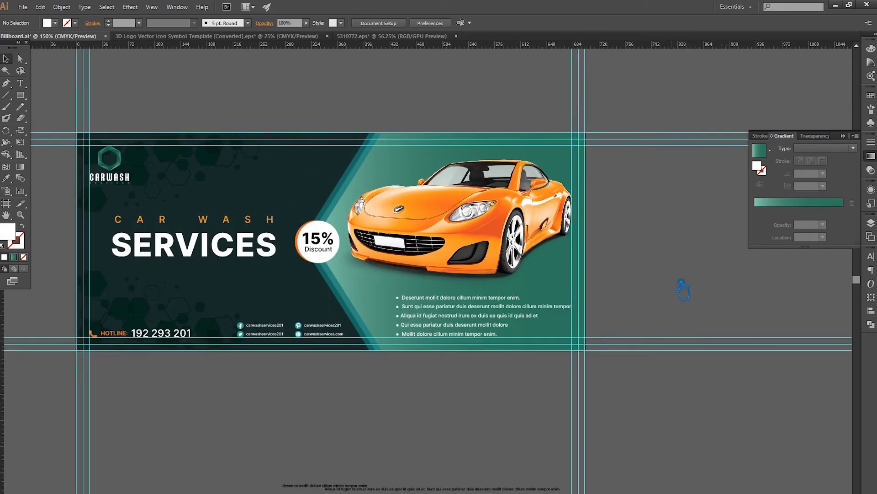
click(290, 192)
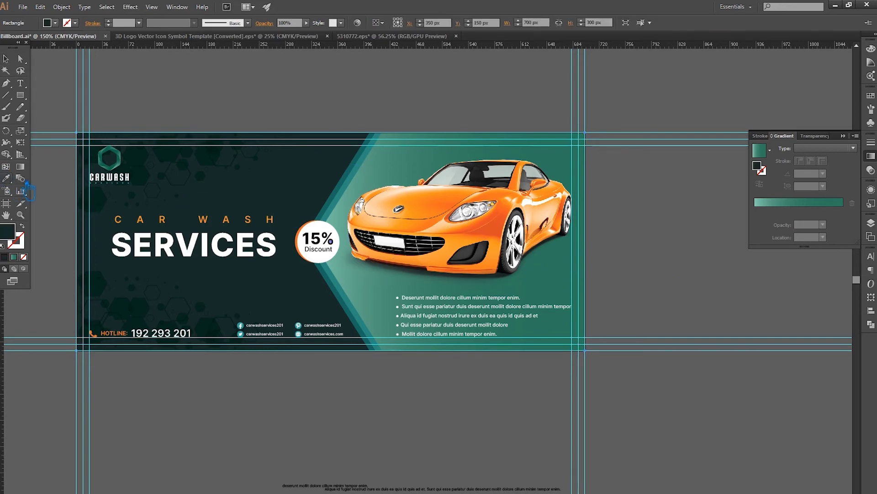
Apply the teal linear gradient to the billboard's background rectangle.
key(period)
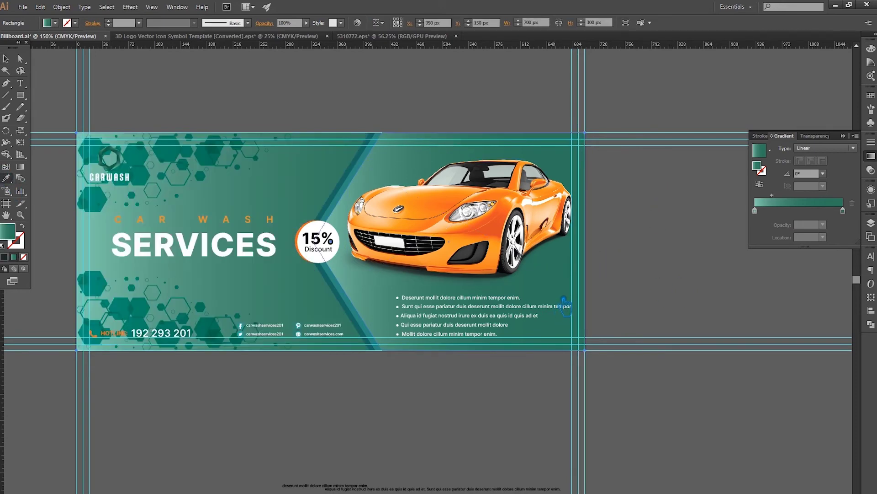
key(ctrl+z)
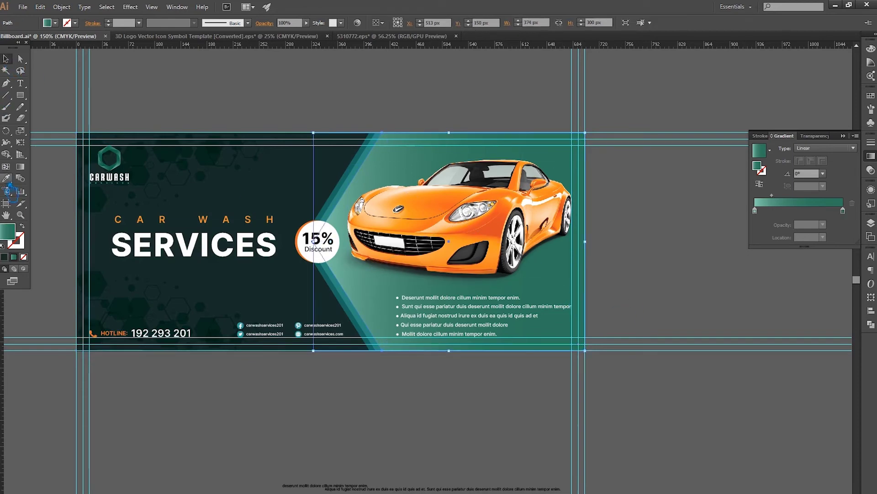
key(ctrl+z)
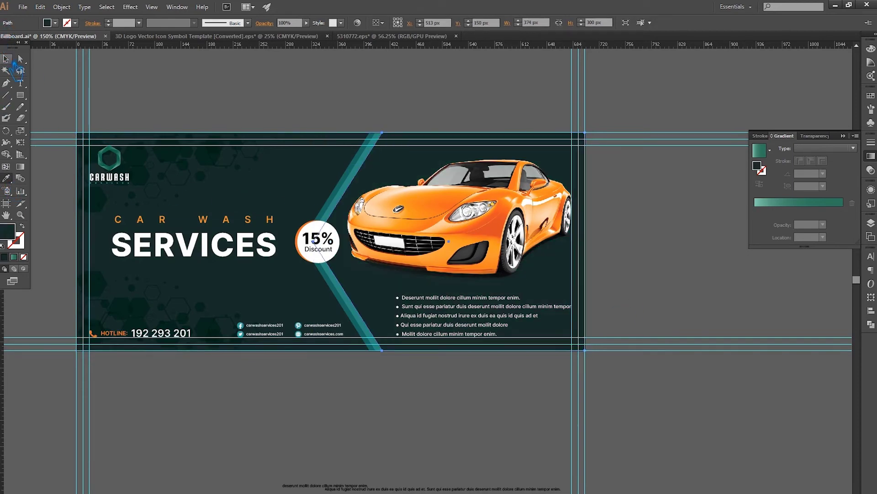
click(283, 364)
click(263, 306)
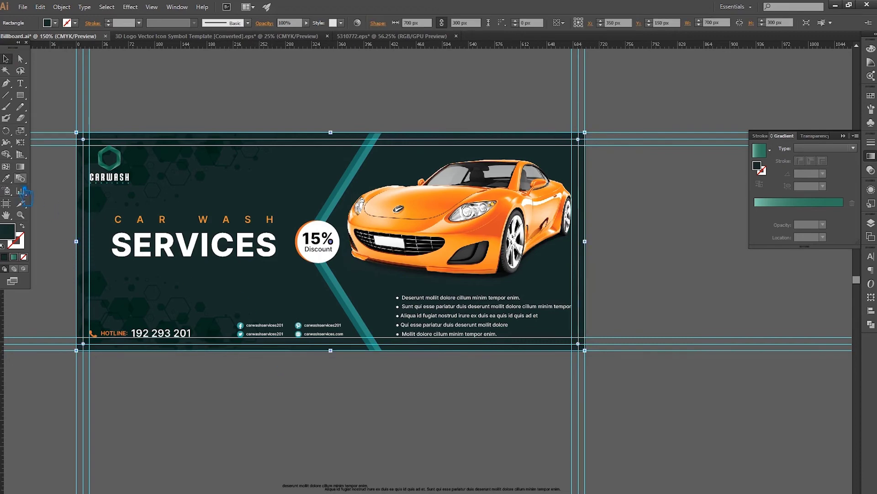
key(period)
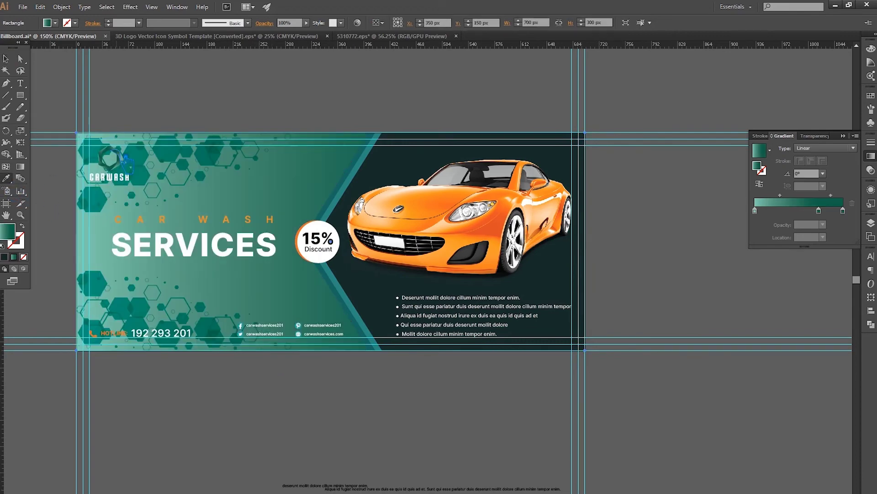
Lower the hexagon pattern's opacity to 60%, then further to about 19%.
click(6, 58)
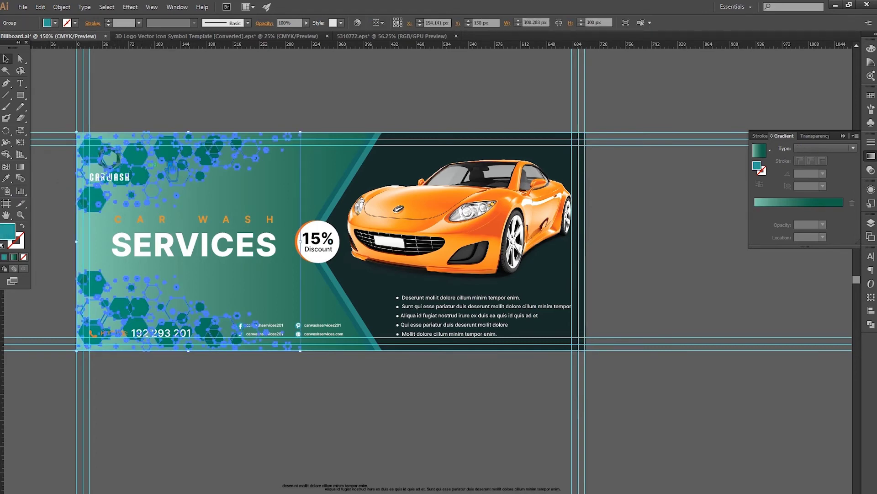
drag(316, 40, 300, 40)
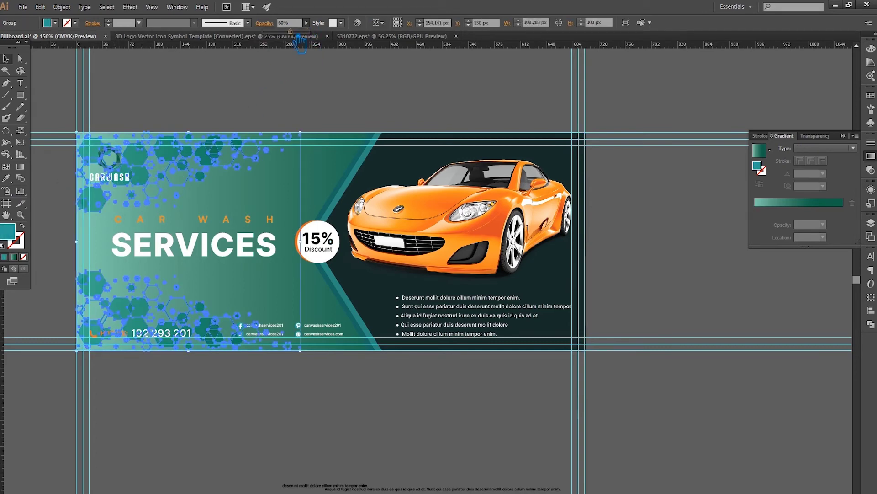
click(237, 95)
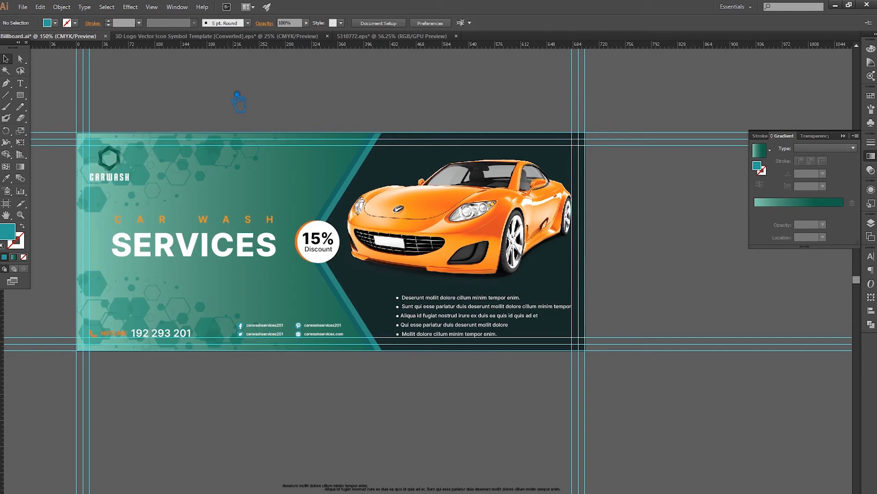
click(173, 160)
click(306, 23)
drag(299, 40, 282, 42)
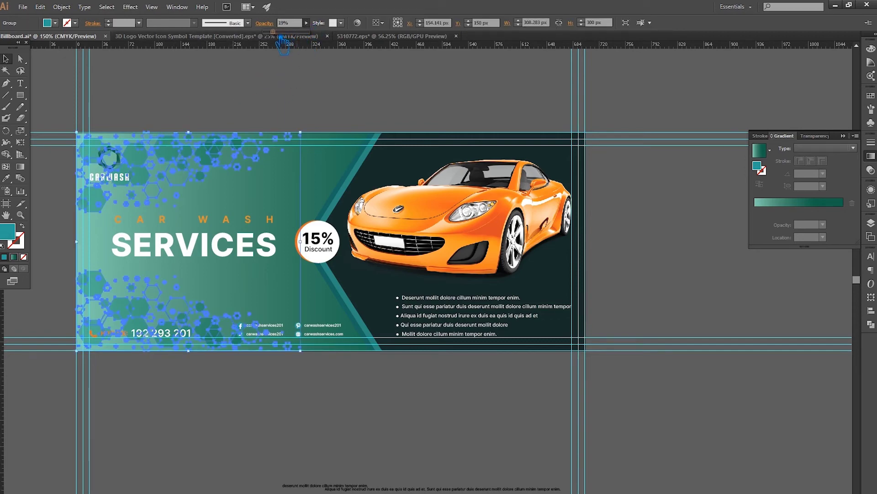
click(252, 110)
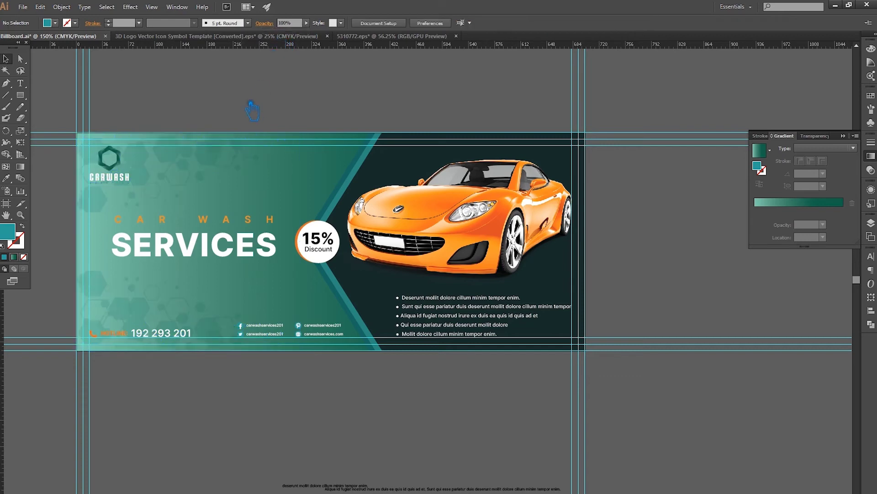
click(202, 252)
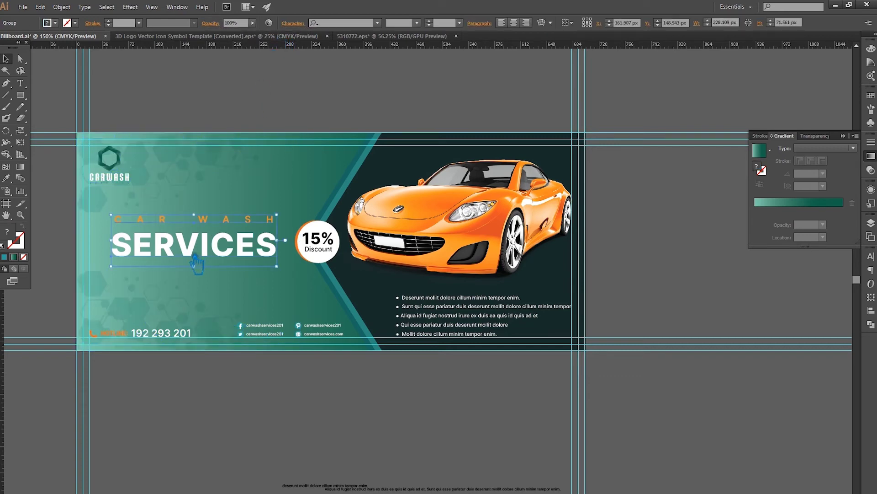
Eyedropper the background gradient onto the diagonal band and shift its middle colour.
key(a)
click(343, 205)
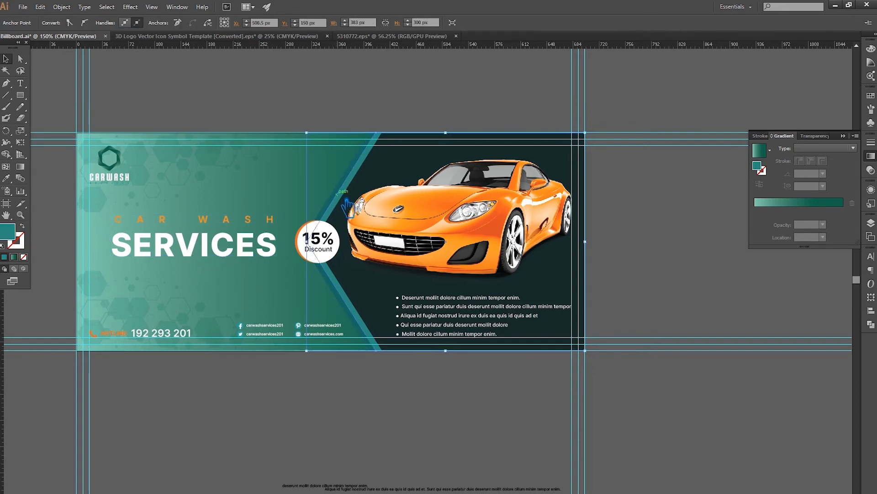
key(i)
click(114, 192)
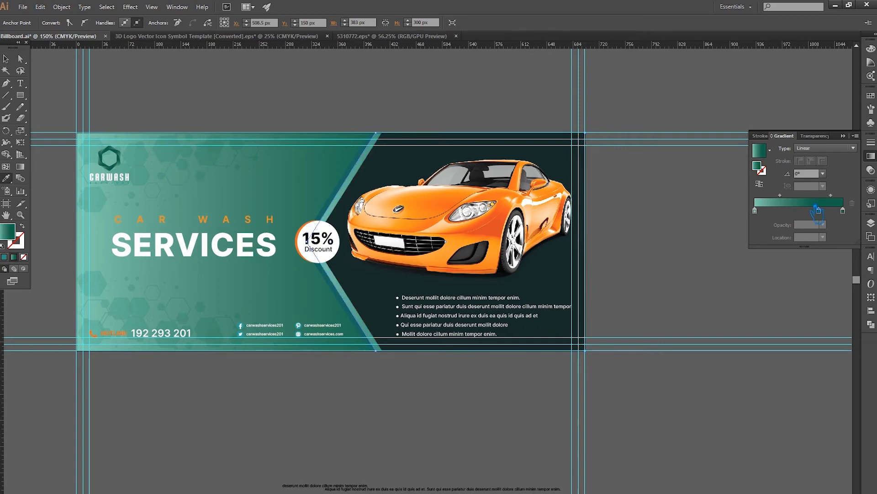
drag(818, 211, 780, 210)
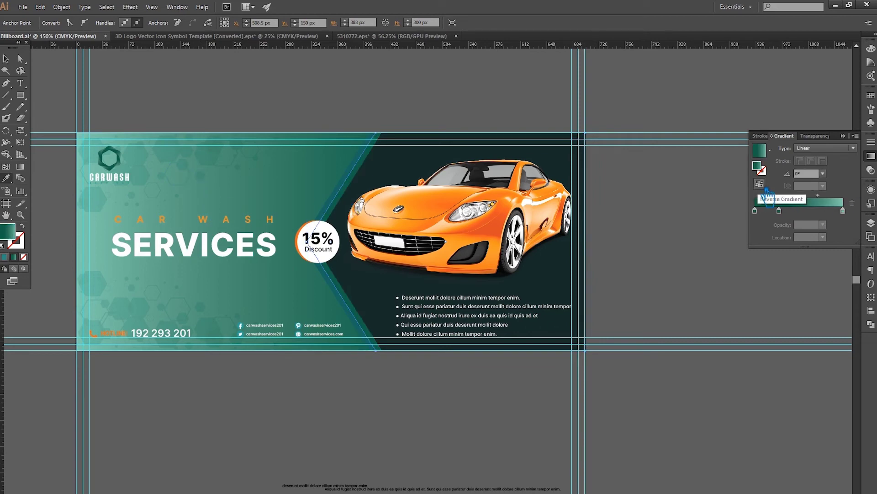
click(281, 107)
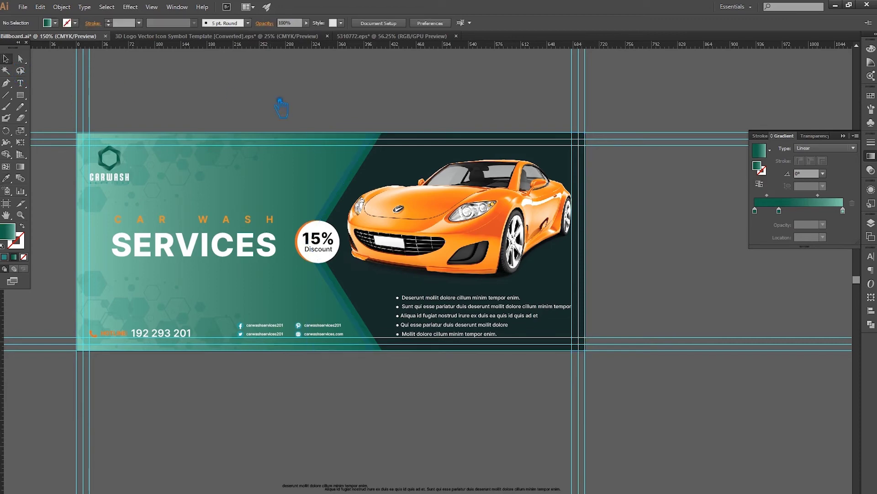
Remove the band gradient's middle stop, reverse it, and set the midpoint to 37.36%.
click(339, 209)
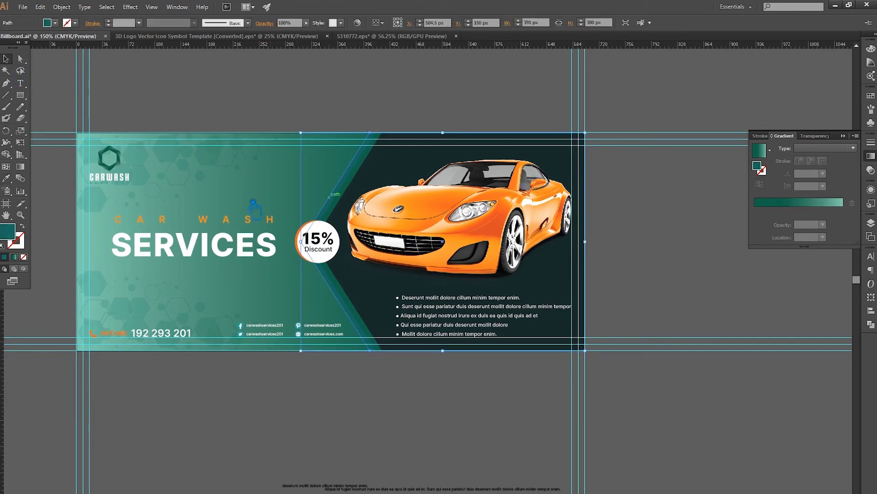
click(799, 202)
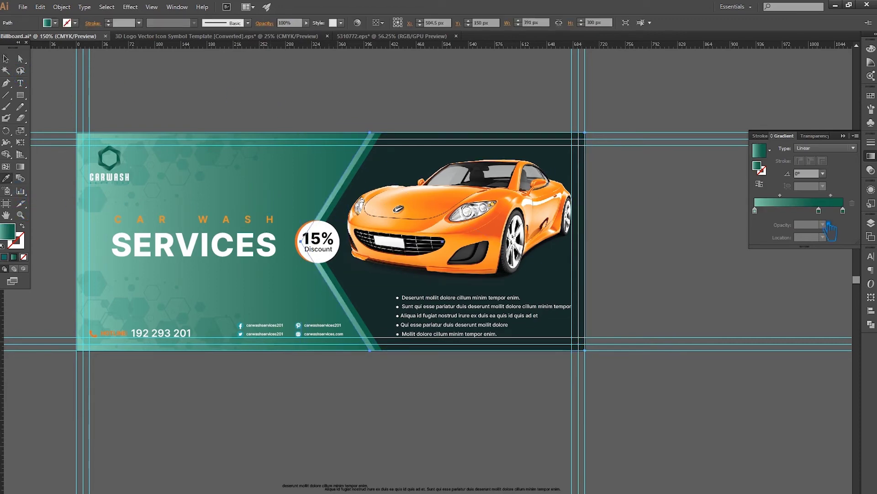
drag(815, 224, 828, 235)
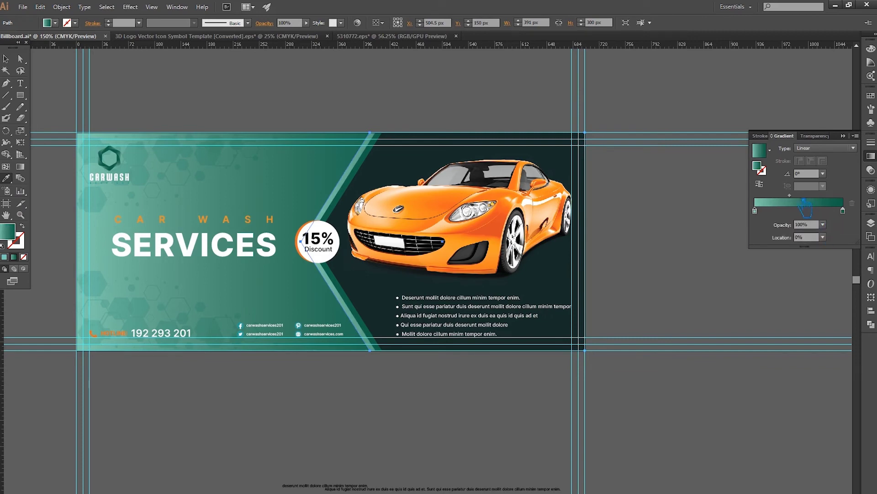
click(760, 185)
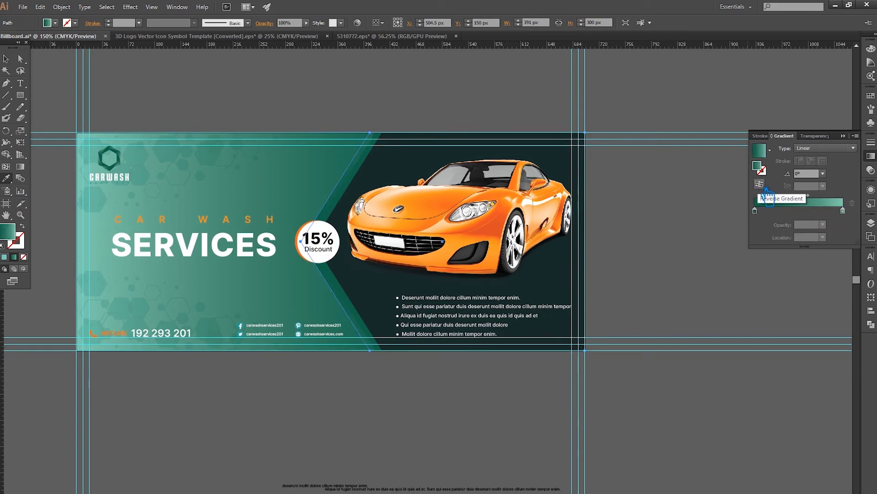
drag(808, 195, 788, 195)
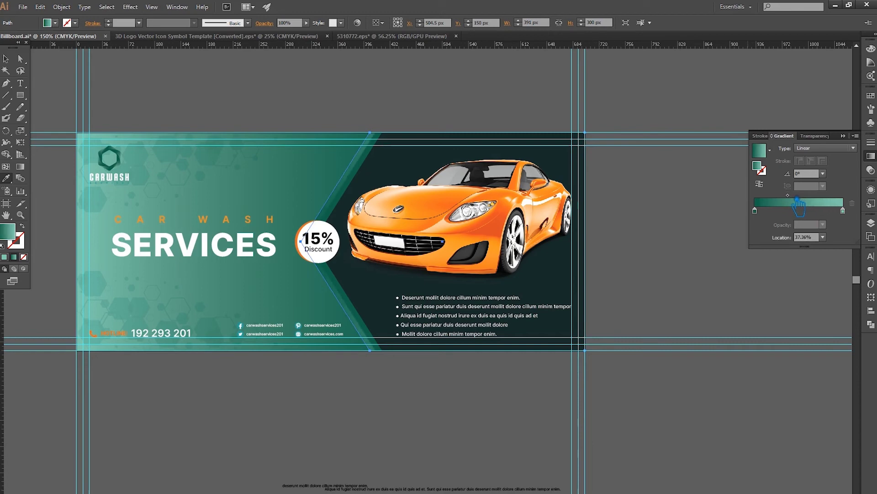
click(231, 100)
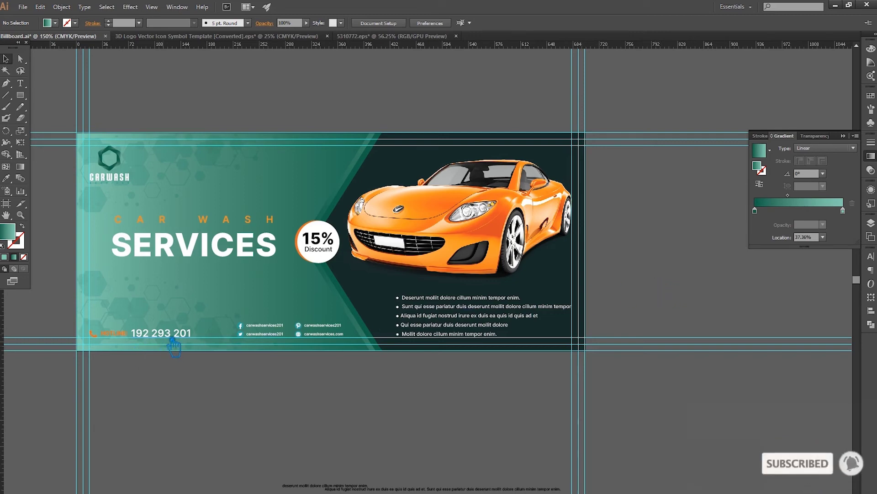
click(20, 95)
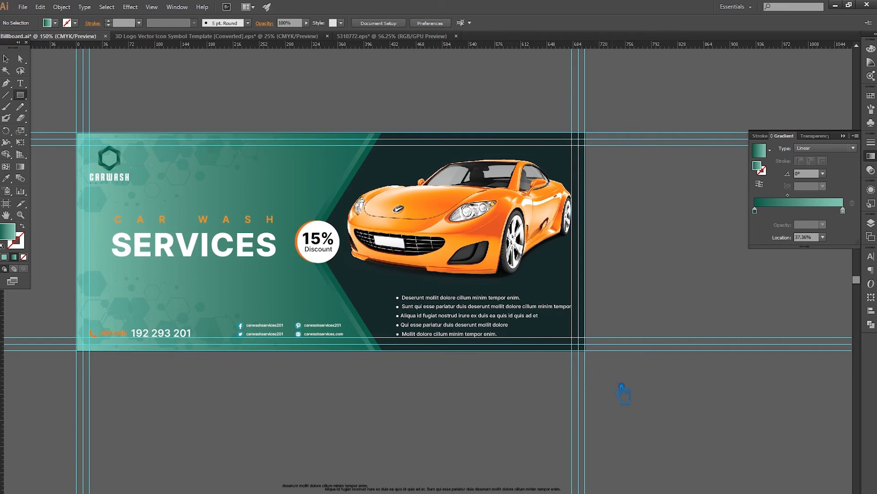
Draw a long footer strip, fill it with the dark right-side colour, and send it to back.
drag(383, 364, 54, 314)
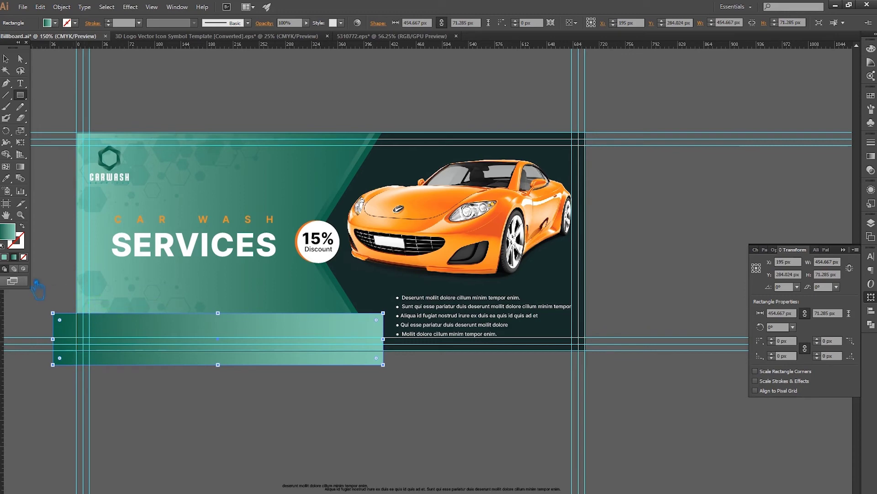
click(6, 179)
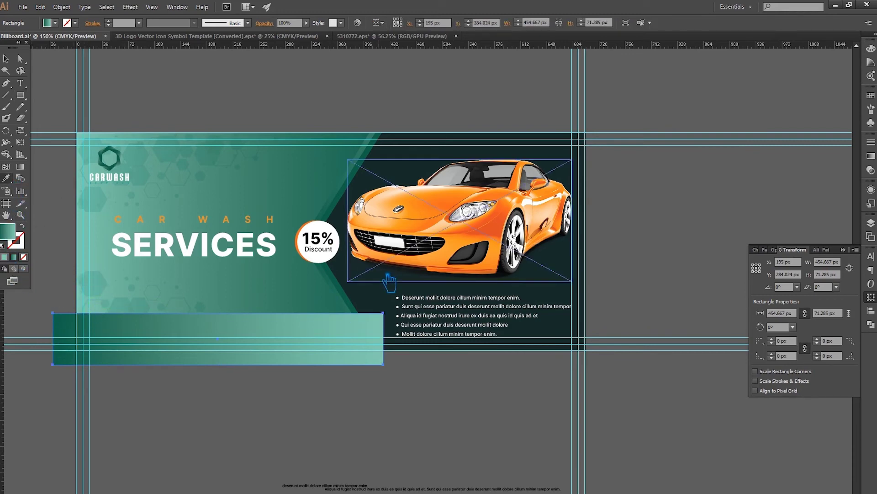
click(386, 294)
click(6, 58)
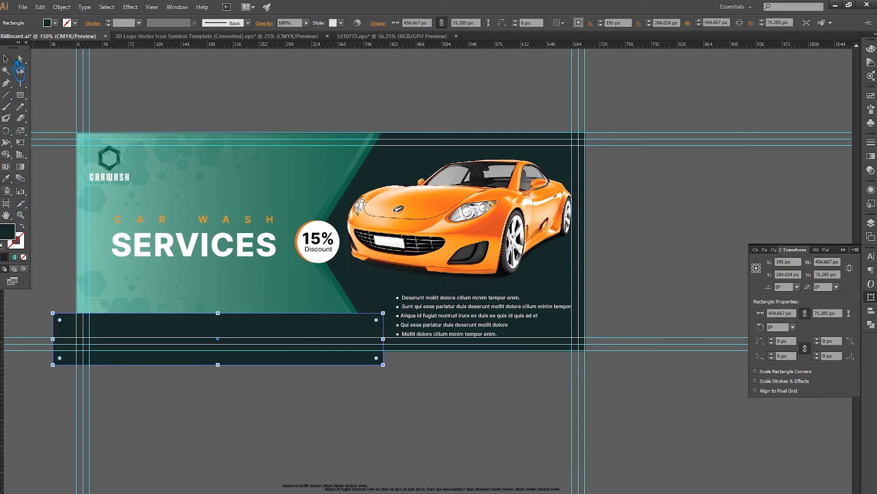
key(ctrl+shift+bracketleft)
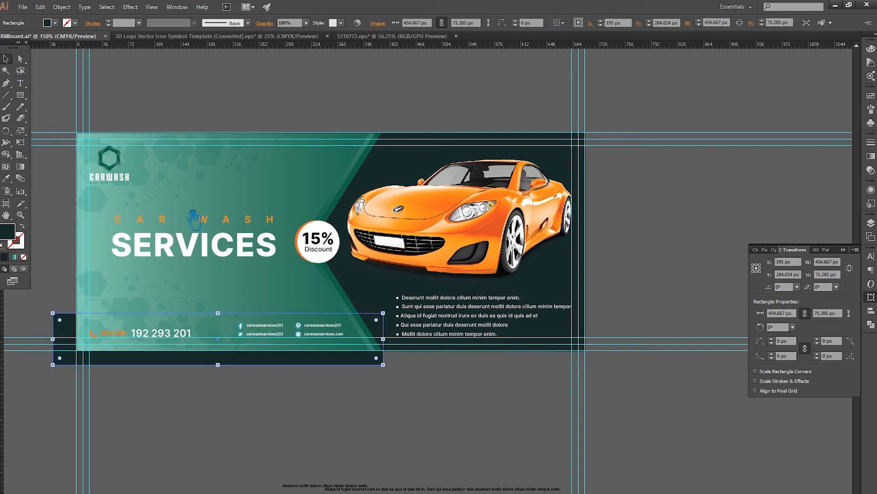
Move the teal background rectangle behind the new footer strip.
click(381, 294)
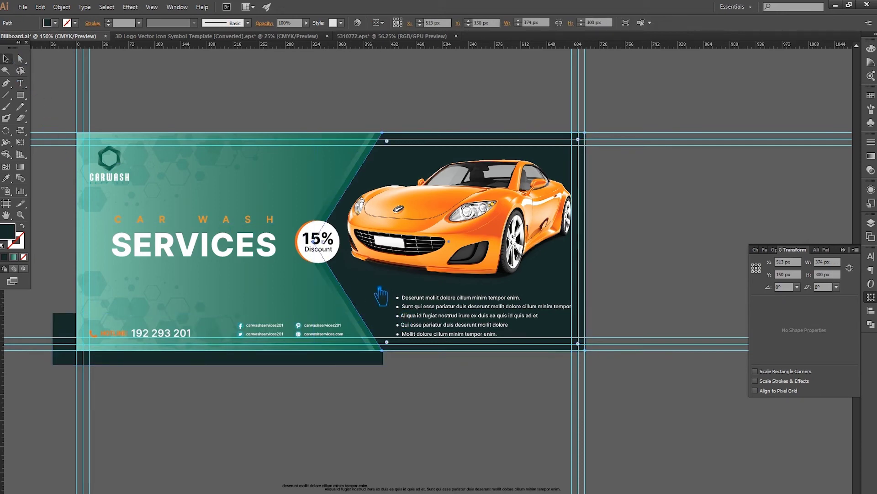
click(267, 283)
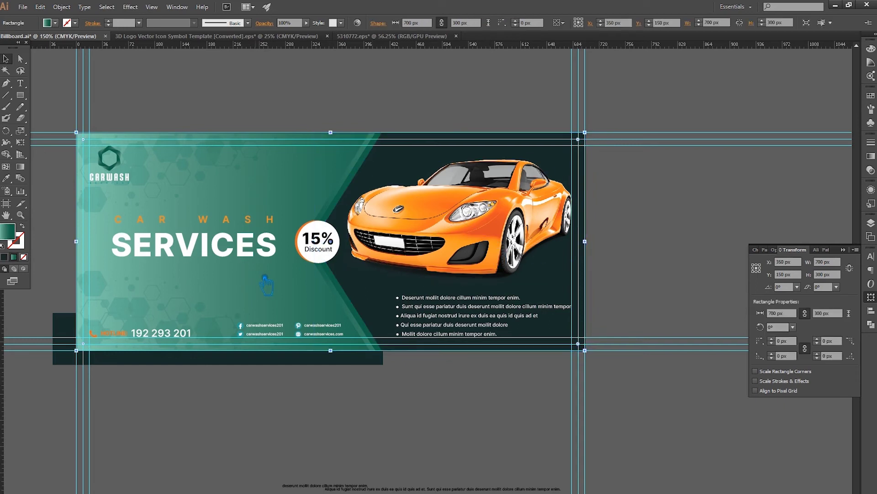
key(ctrl+bracketleft)
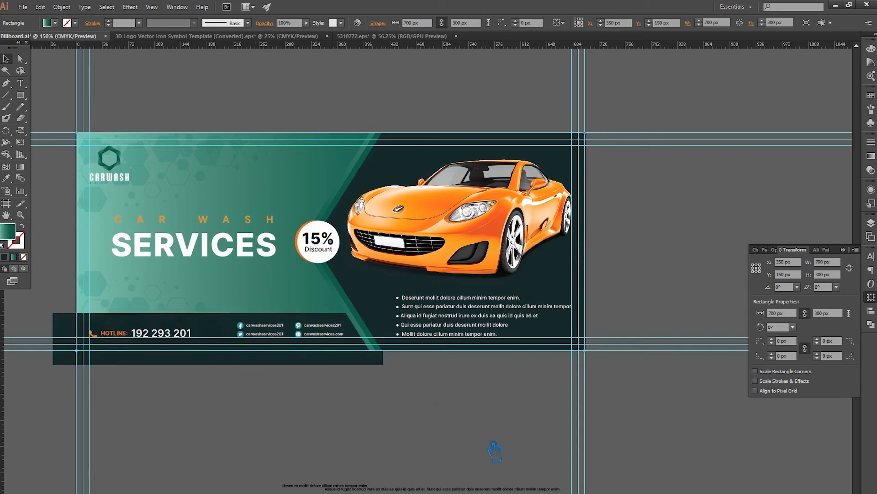
click(490, 446)
Trim the footer bar's left and bottom edges to the guides.
click(64, 343)
drag(53, 339, 78, 350)
scroll(77, 350, up, 5)
scroll(89, 348, up, 3)
drag(120, 249, 104, 251)
scroll(161, 333, down, 4)
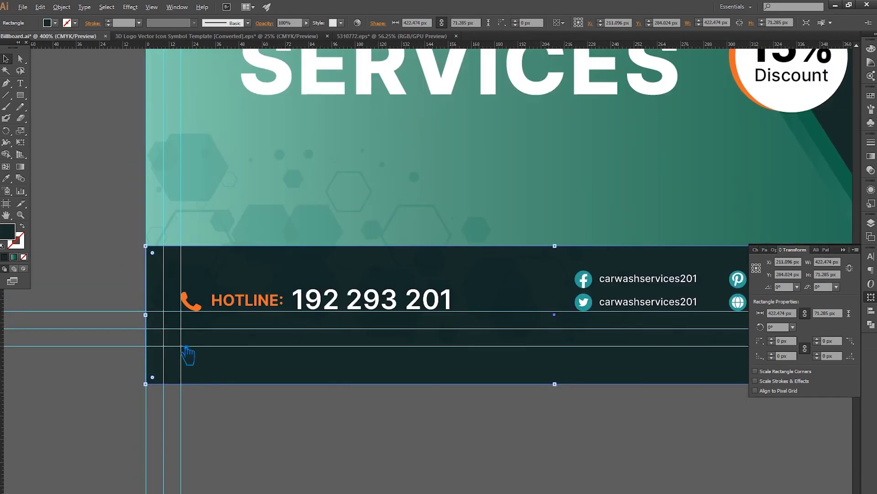
drag(555, 384, 555, 346)
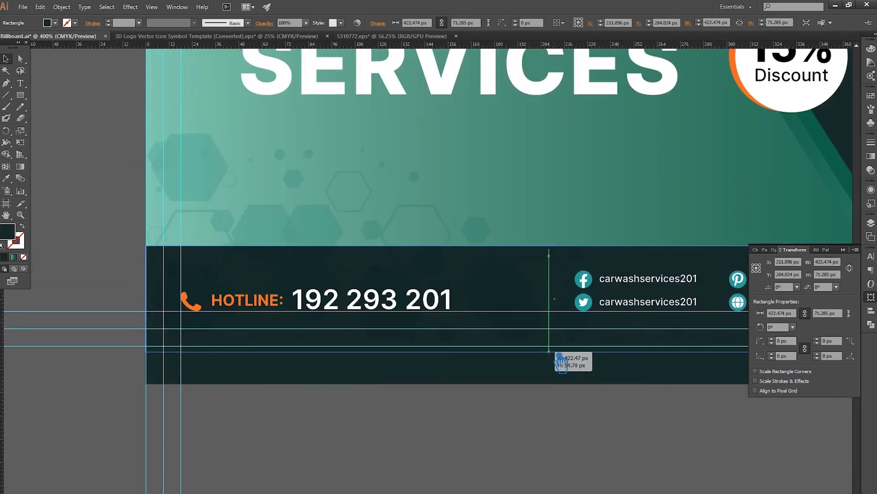
click(555, 392)
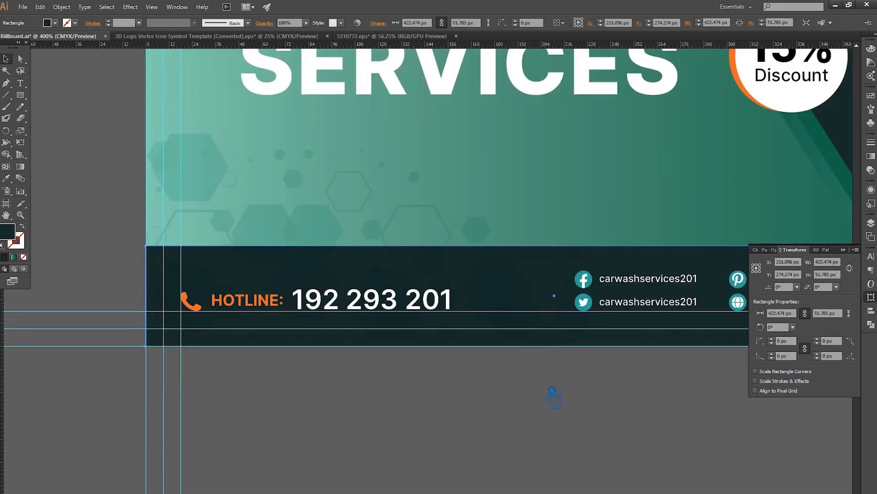
click(852, 251)
Set the dark footer bar to 50% opacity.
scroll(611, 405, down, 1)
scroll(711, 431, down, 2)
scroll(333, 403, right, 3)
scroll(333, 403, right, 1)
click(361, 323)
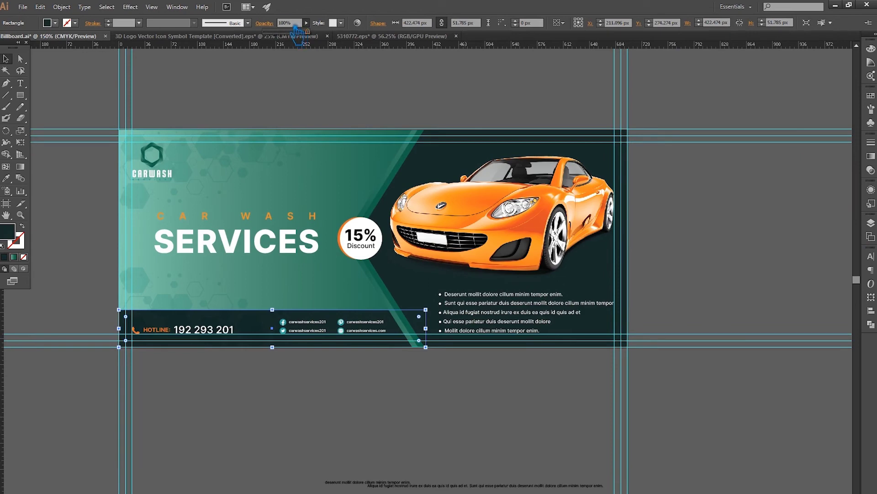
click(292, 23)
text(0)
key(Return)
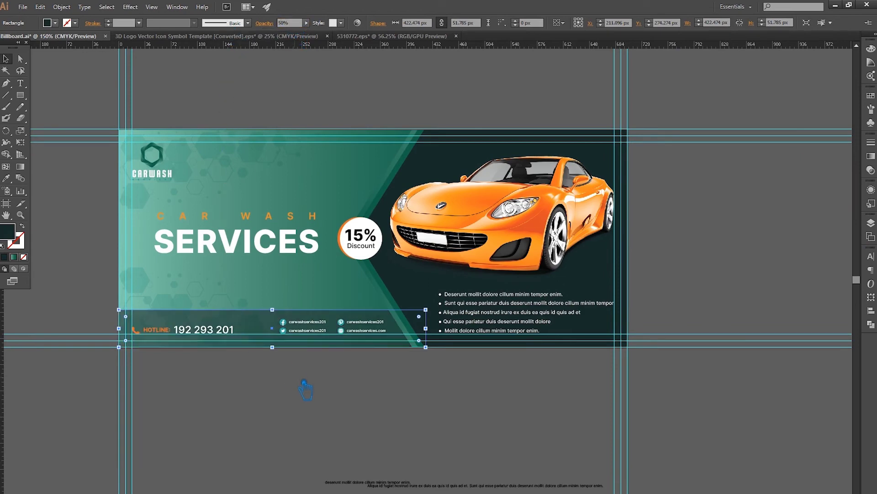
click(304, 382)
scroll(366, 402, right, 1)
scroll(366, 402, up, 1)
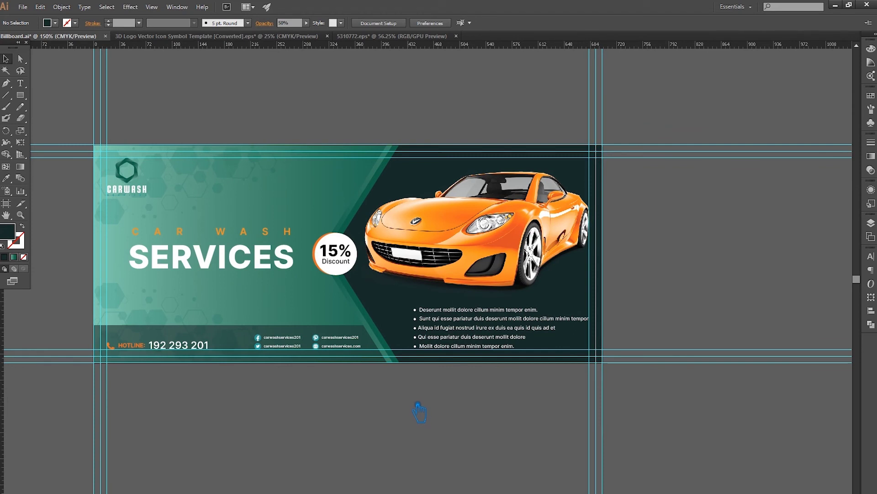
click(214, 269)
Color the SERVICES headline dark navy by sampling from the artwork with the Eyedropper.
click(7, 178)
click(473, 228)
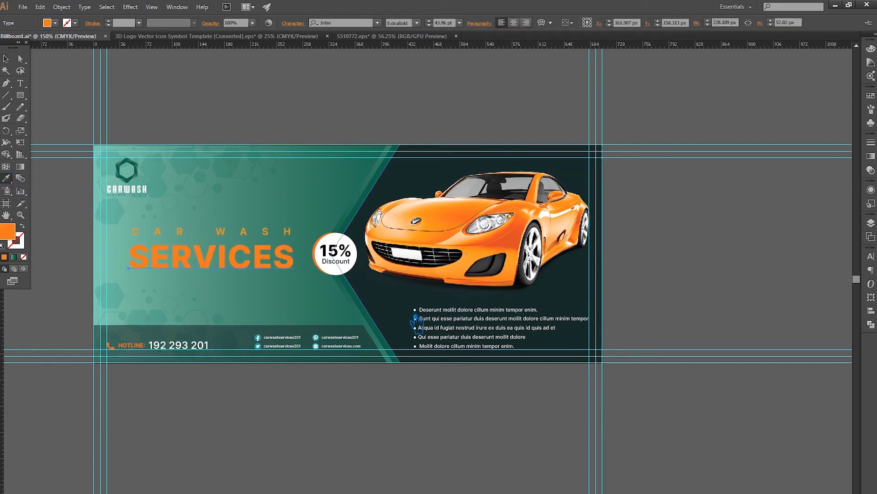
click(410, 313)
click(6, 58)
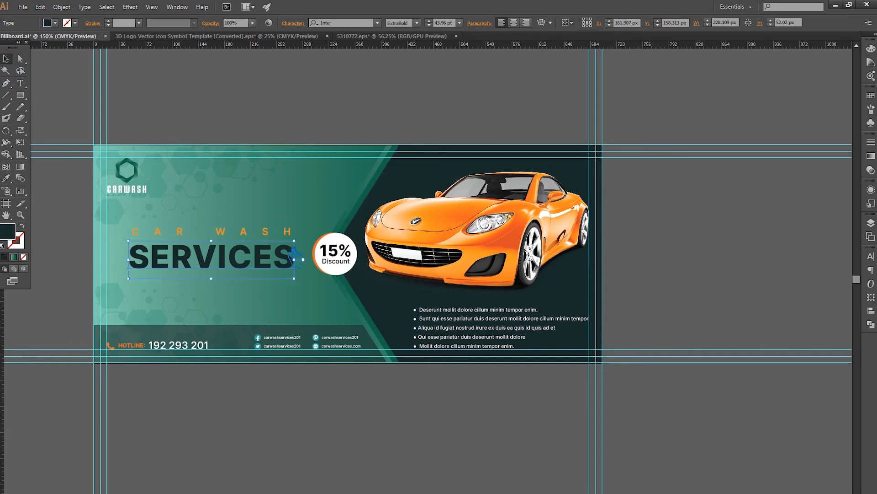
Try sampled car and background colours on the CAR WASH text line.
click(251, 234)
click(7, 178)
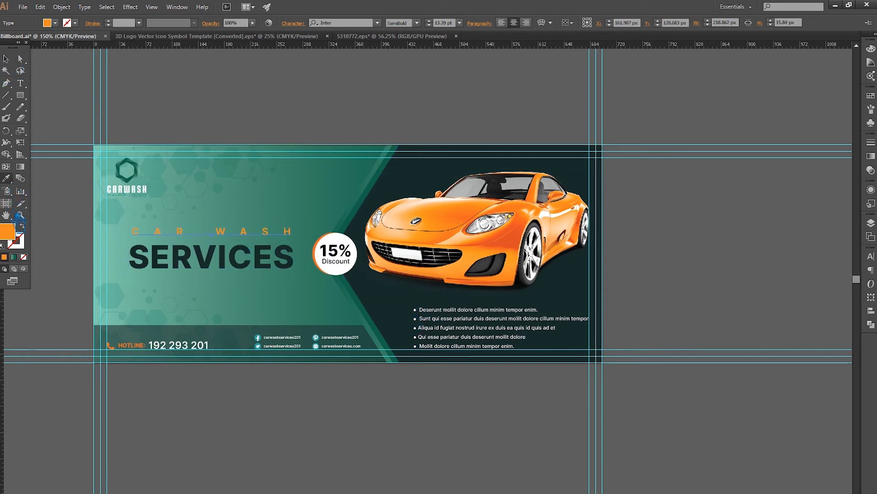
click(450, 213)
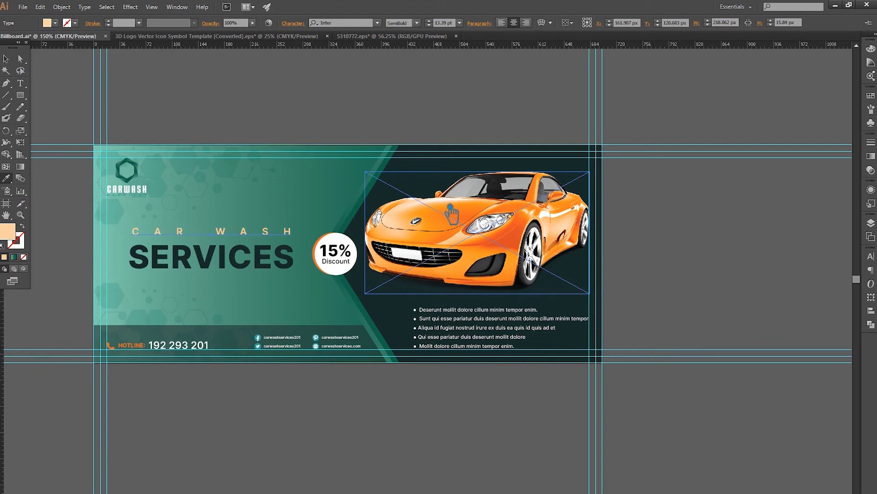
click(495, 272)
click(413, 316)
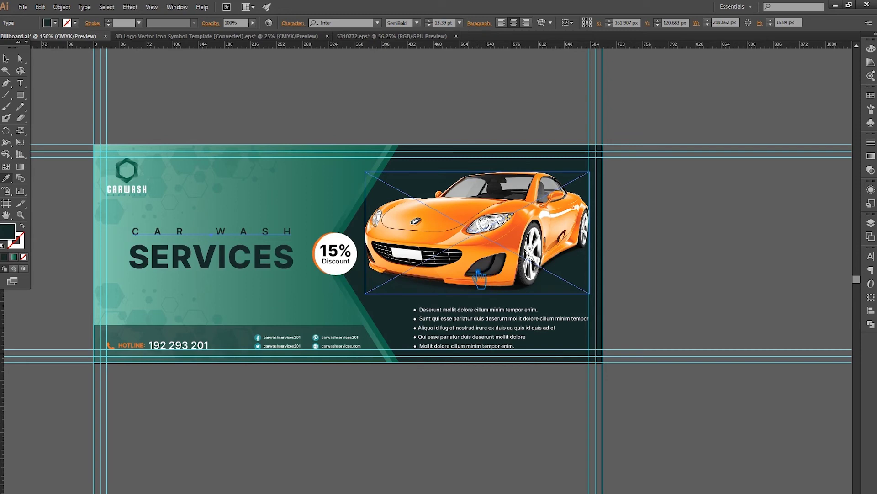
click(6, 59)
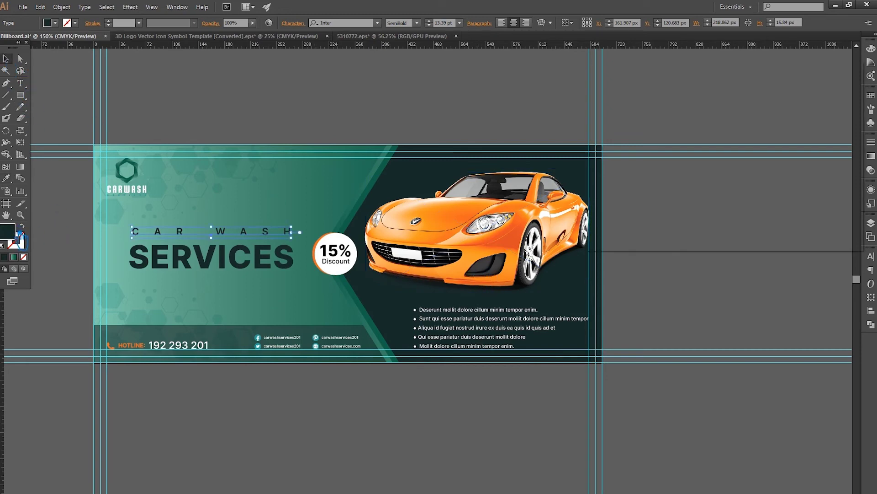
Set the CAR WASH text fill to pure white in the Color Picker.
double_click(21, 236)
drag(637, 122, 598, 96)
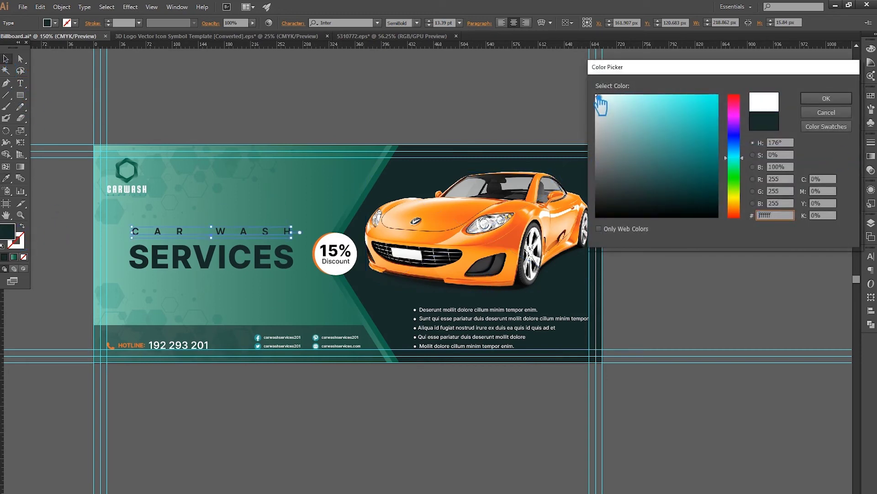
click(825, 100)
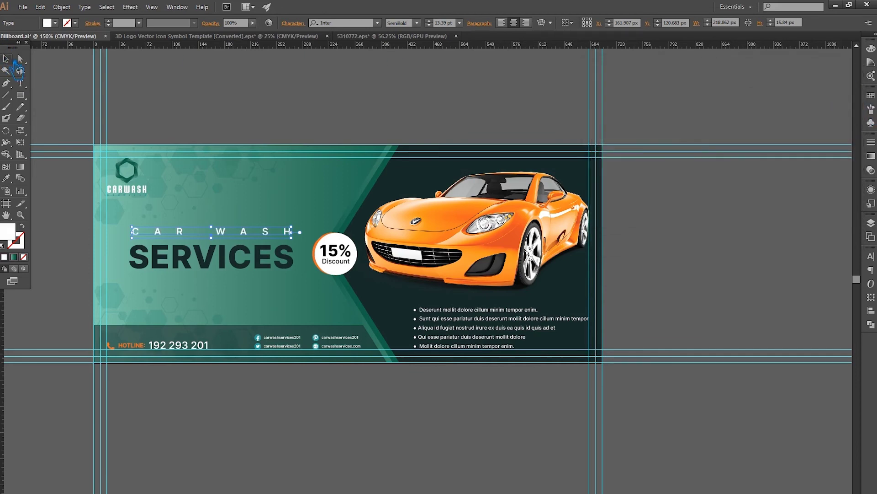
click(255, 101)
click(306, 189)
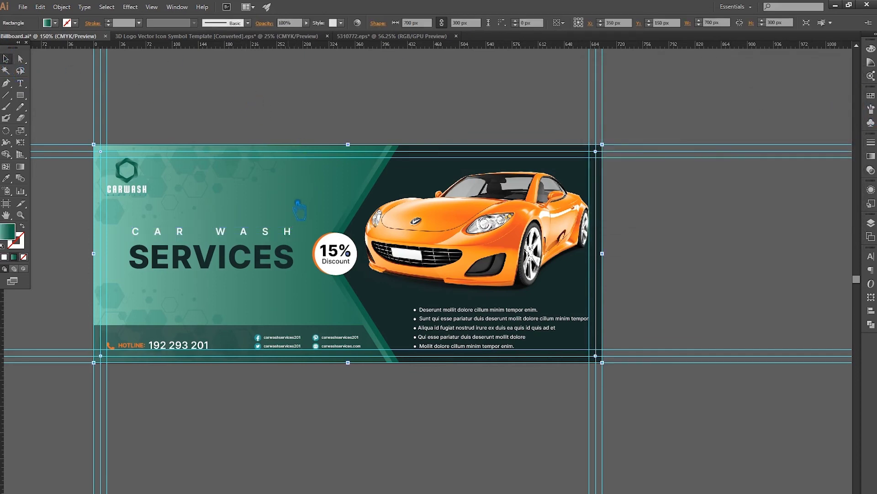
Make the teal background gradient run vertically and reverse it, lightest at the top.
click(20, 166)
mouse_move(272, 363)
mouse_down()
mouse_move(272, 146)
mouse_move(347, 155)
mouse_up()
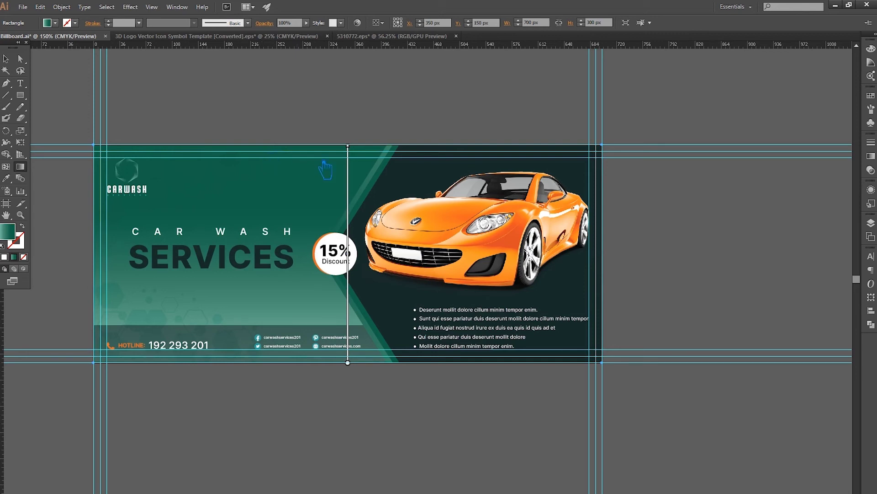
click(871, 155)
click(759, 184)
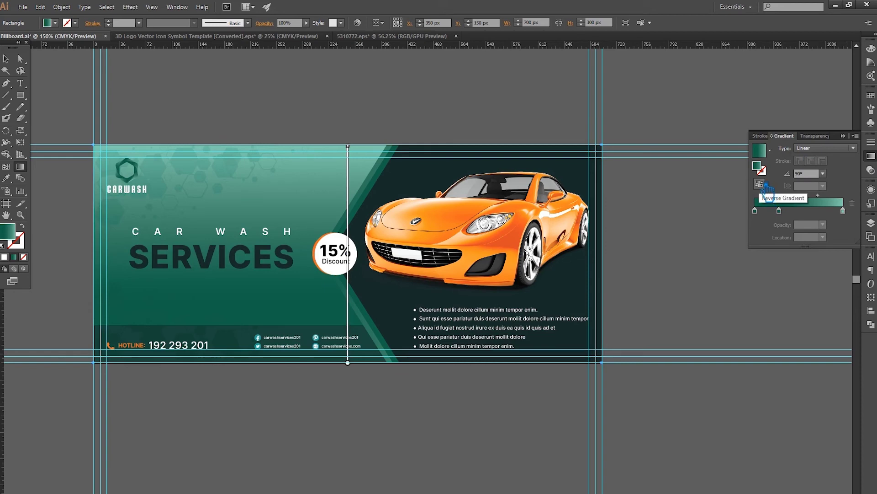
click(6, 58)
click(87, 65)
Change the hexagon pattern group's opacity.
click(182, 320)
click(291, 24)
key(Return)
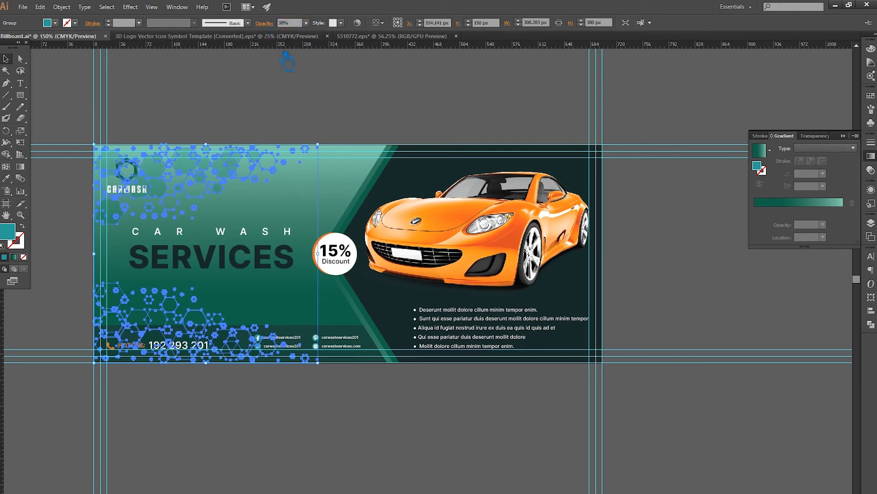
click(313, 98)
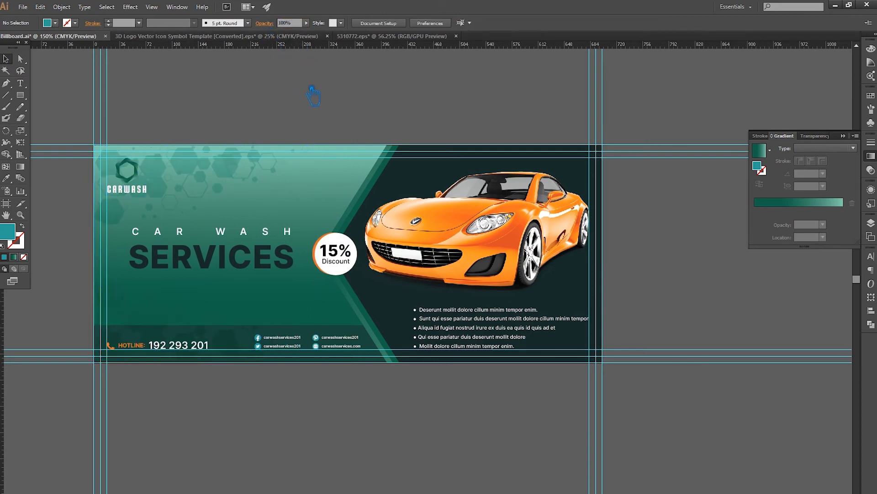
Make the SERVICES headline white to match the CAR WASH line.
click(231, 273)
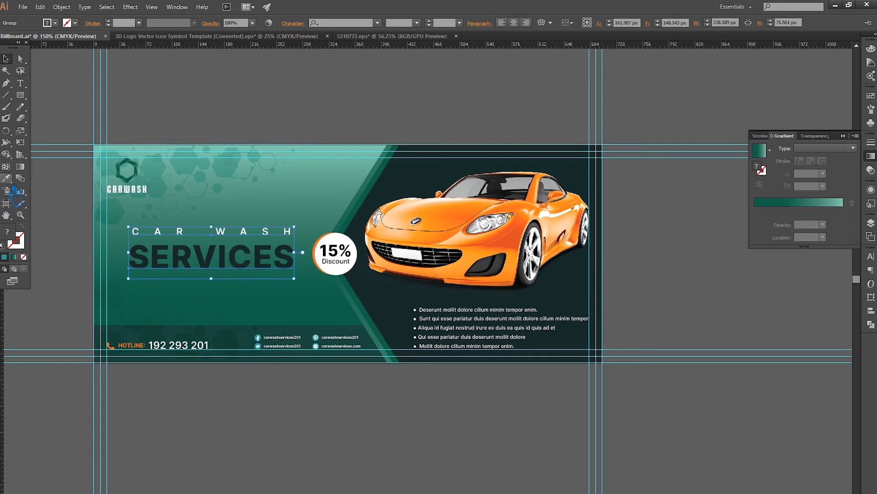
click(341, 249)
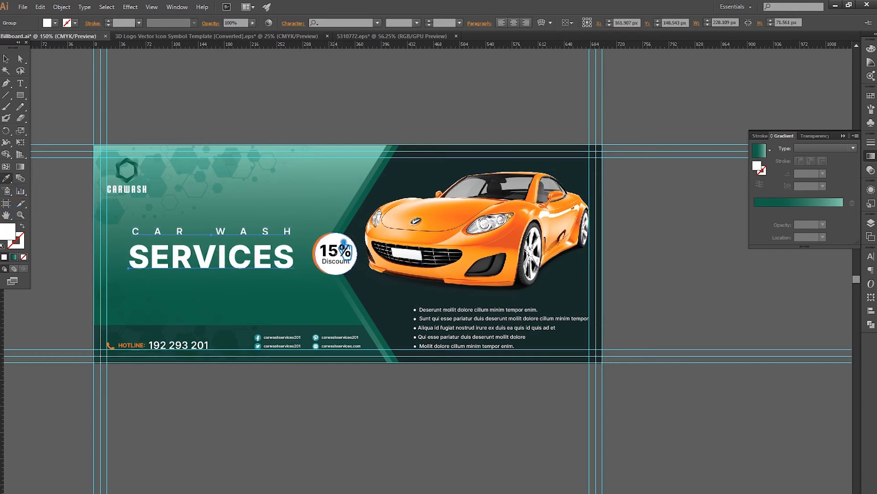
click(579, 163)
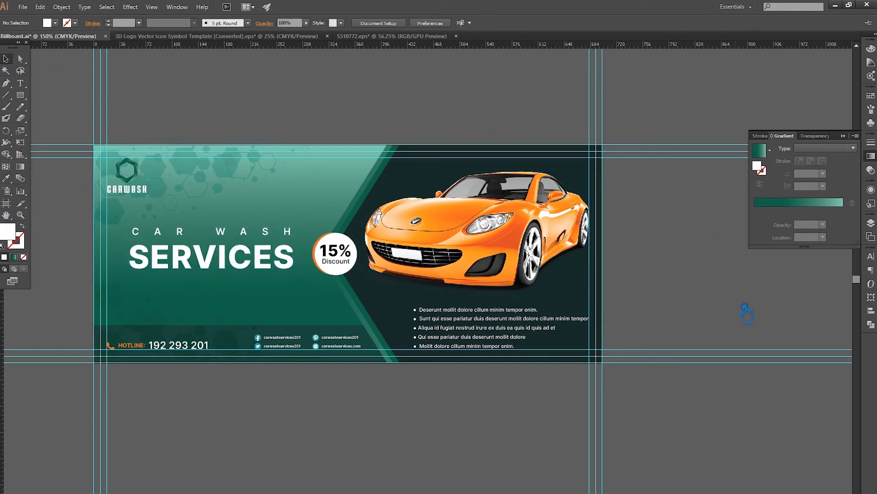
click(843, 136)
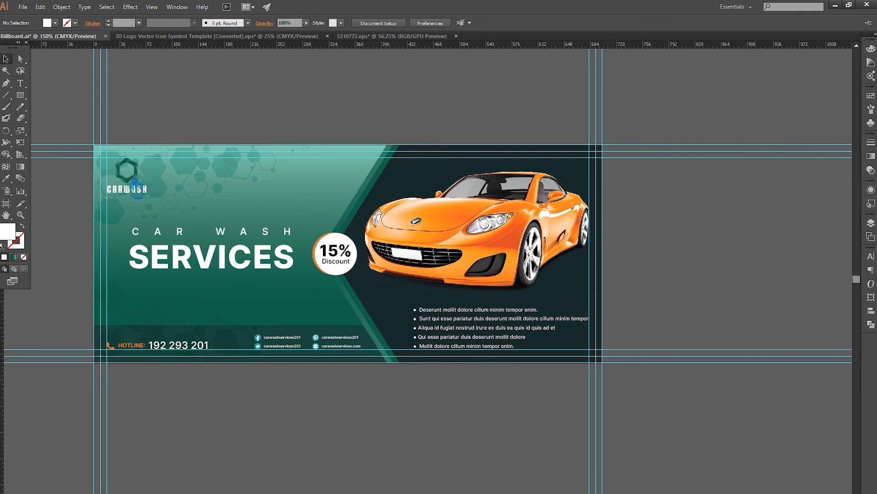
Check the CARWASH logo and preview the billboard with guides hidden, then shown again.
scroll(118, 177, up, 2)
click(150, 185)
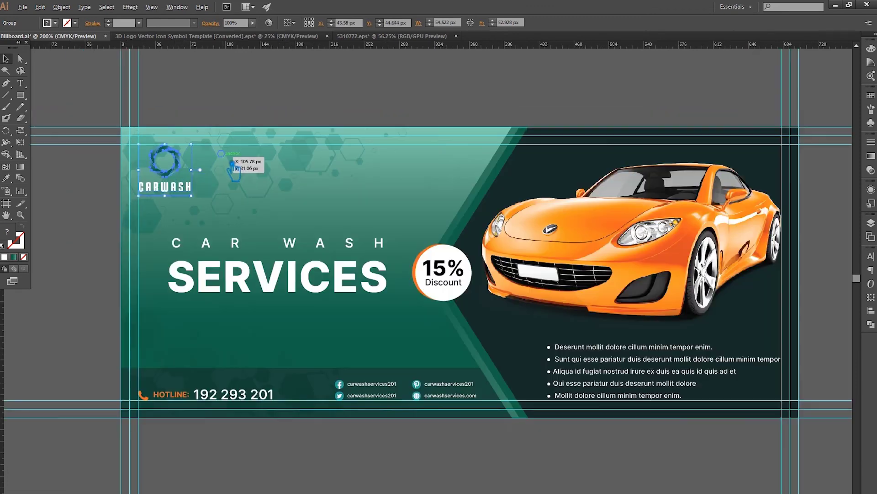
scroll(234, 170, down, 2)
click(88, 187)
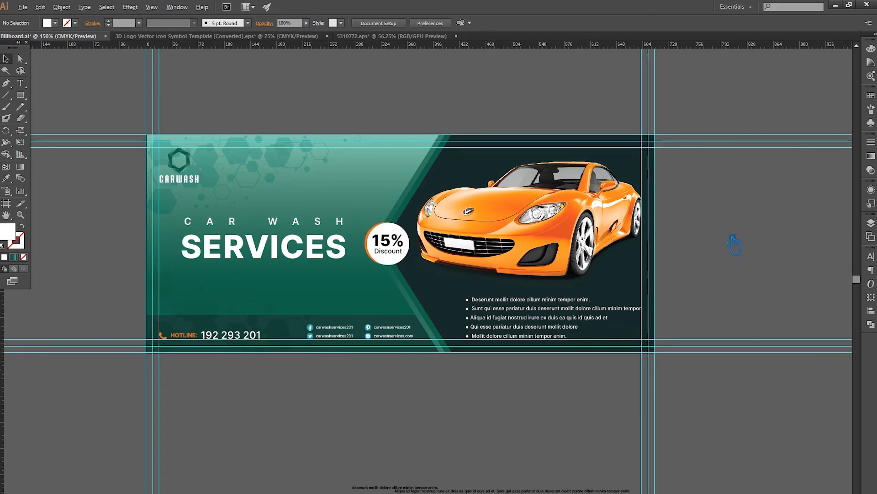
scroll(731, 245, down, 1)
mouse_move(731, 245)
mouse_down()
mouse_move(720, 264)
mouse_move(561, 265)
mouse_up()
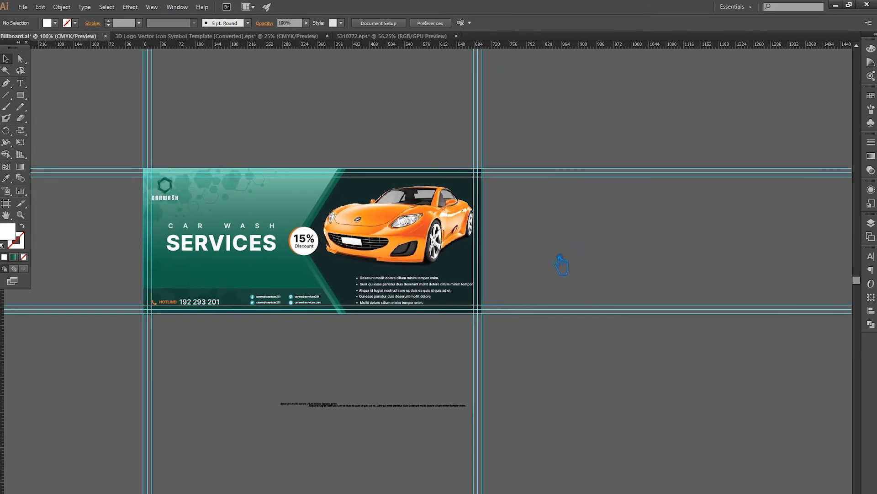
key(ctrl+semicolon)
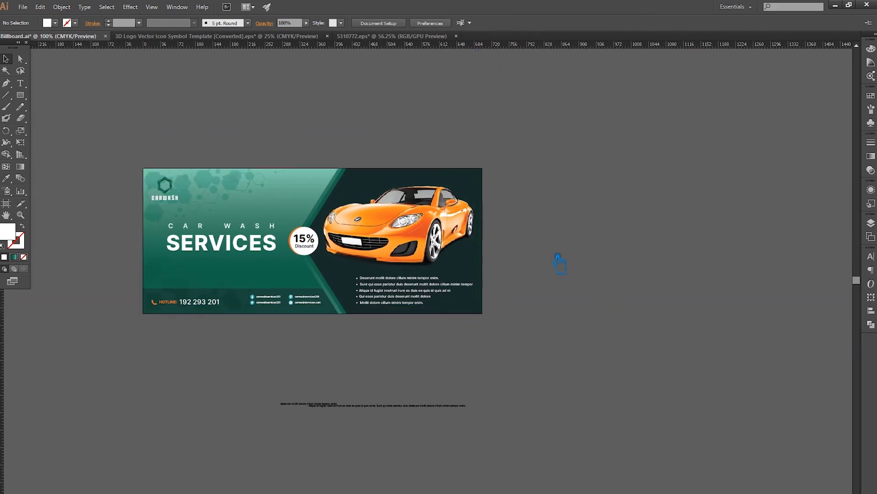
key(ctrl+semicolon)
scroll(196, 306, up, 1)
scroll(225, 299, left, 1)
scroll(226, 299, up, 1)
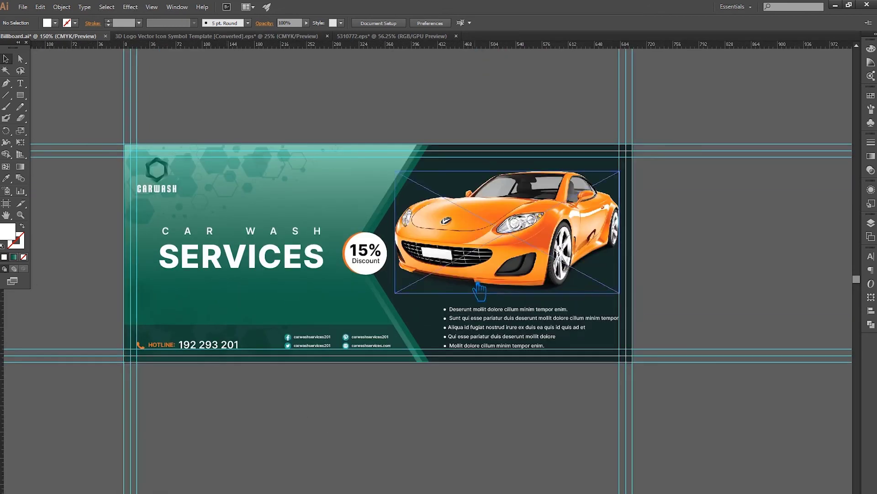
Scale the CAR WASH SERVICES headline block down to clear space before the discount badge.
click(256, 267)
drag(324, 278, 338, 282)
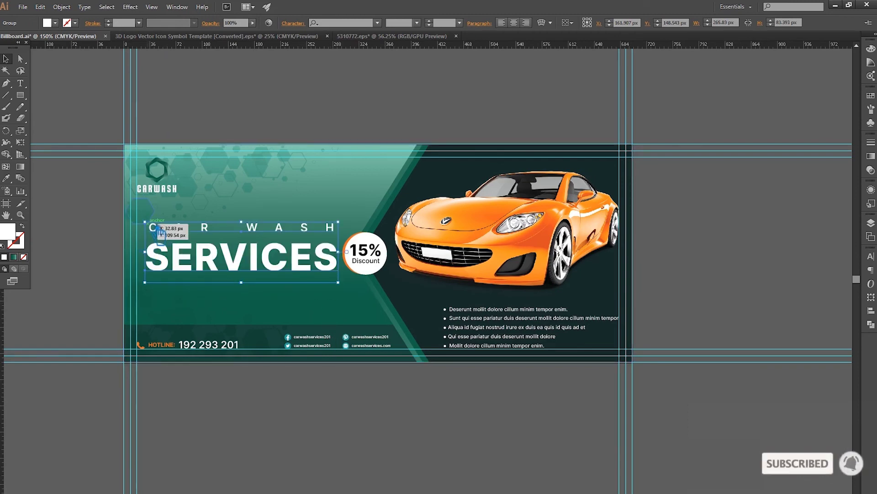
drag(145, 223, 145, 225)
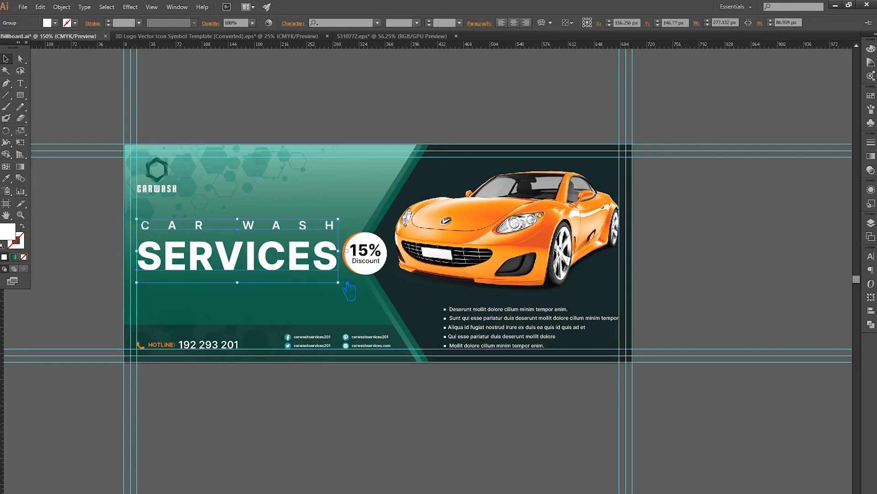
drag(338, 220, 340, 232)
click(336, 422)
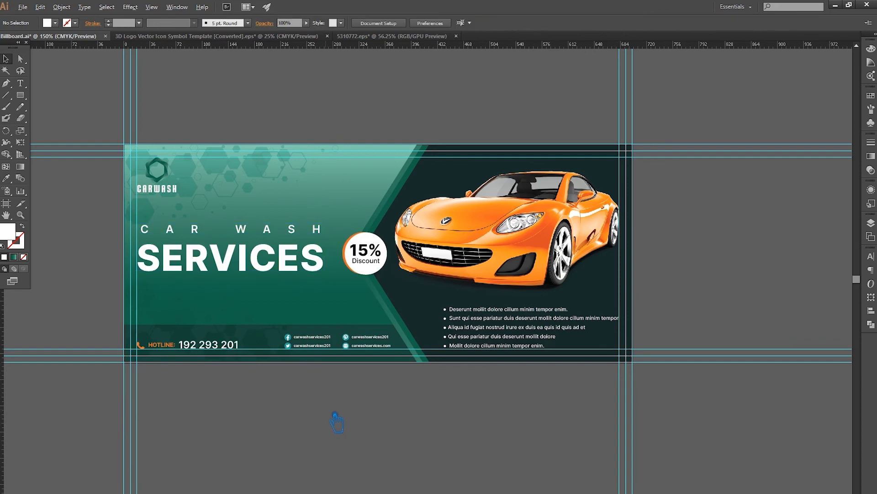
Try moving the CARWASH logo toward the car, then undo to keep it top-left.
click(159, 191)
mouse_move(171, 199)
mouse_down()
mouse_move(368, 206)
mouse_move(350, 205)
mouse_up()
click(97, 211)
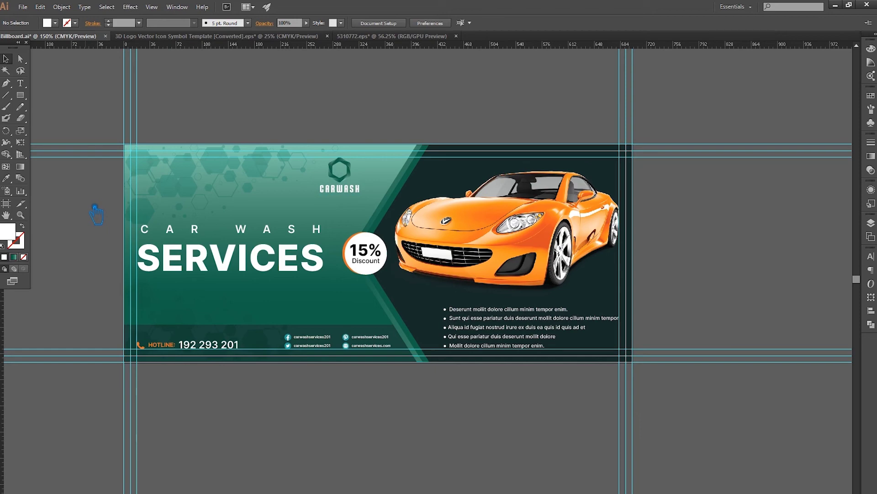
key(ctrl+z)
click(94, 224)
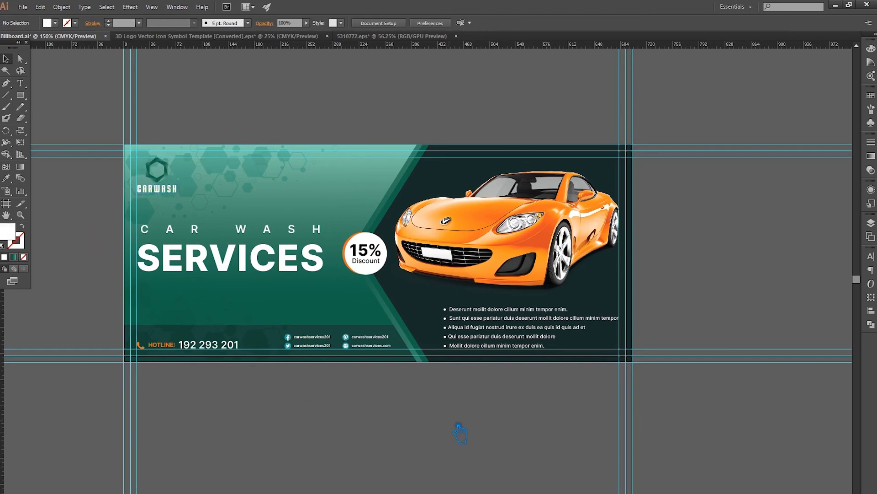
Pan around and inspect the small white shape off the artboard.
scroll(459, 432, down, 2)
scroll(622, 462, down, 4)
scroll(622, 462, right, 4)
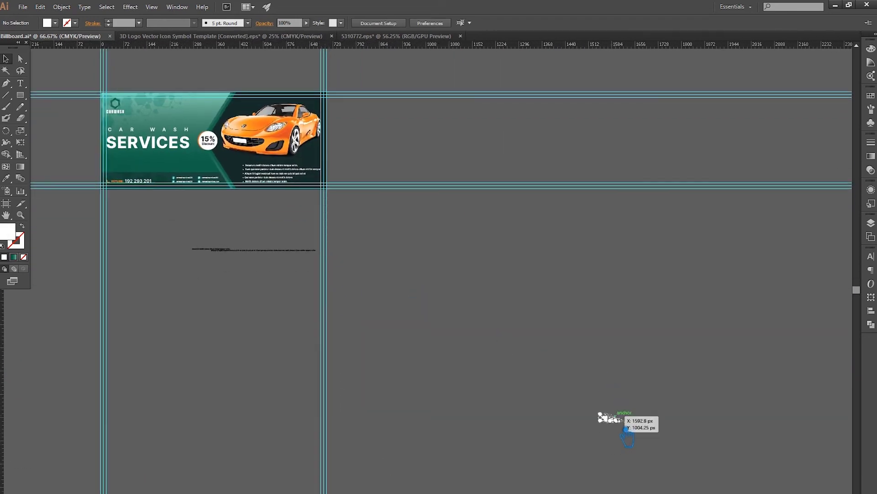
click(610, 417)
click(472, 361)
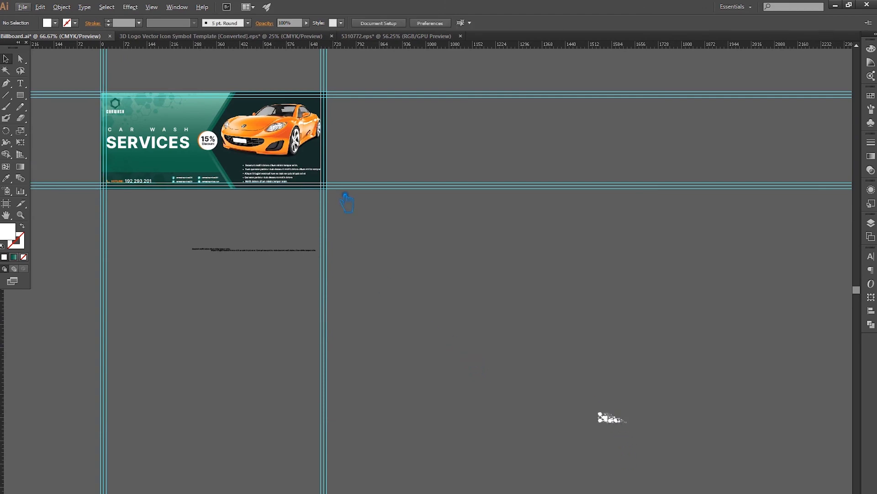
scroll(346, 201, up, 10)
scroll(411, 229, left, 2)
Bring the striped shape onto the banner's left side and reflect it across the vertical axis.
click(369, 137)
drag(368, 144, 427, 356)
drag(502, 393, 449, 144)
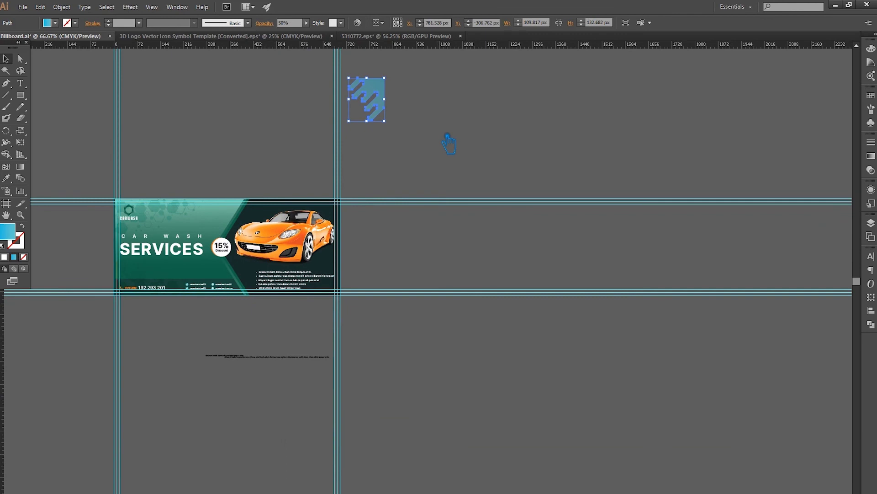
drag(385, 103, 192, 155)
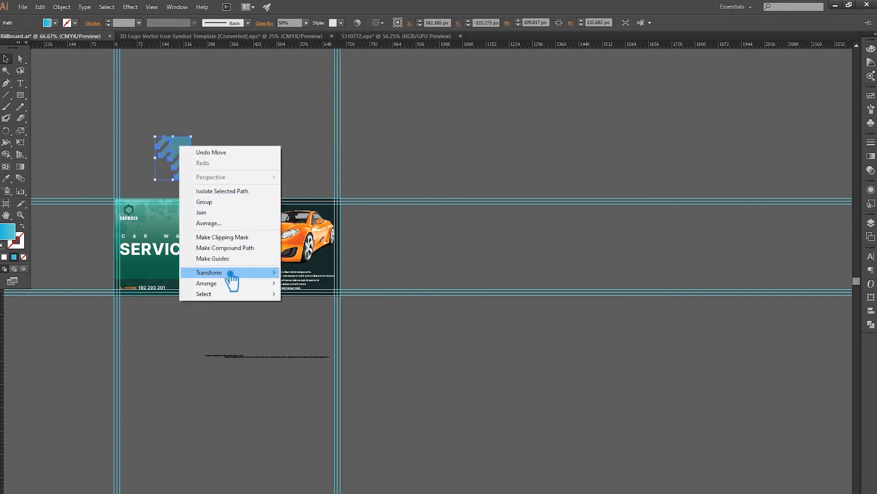
click(350, 304)
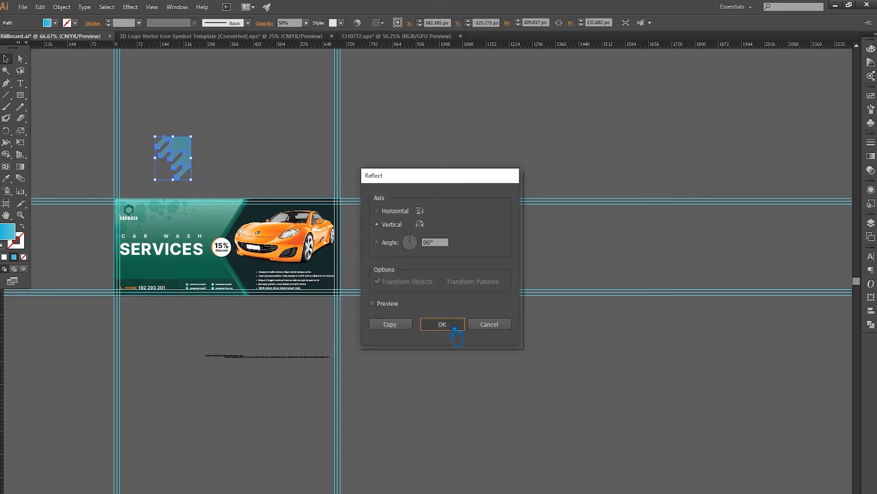
click(456, 325)
click(305, 130)
drag(175, 163, 126, 292)
Mirror the stripes across the horizontal axis and move them right behind the car.
scroll(126, 293, up, 1)
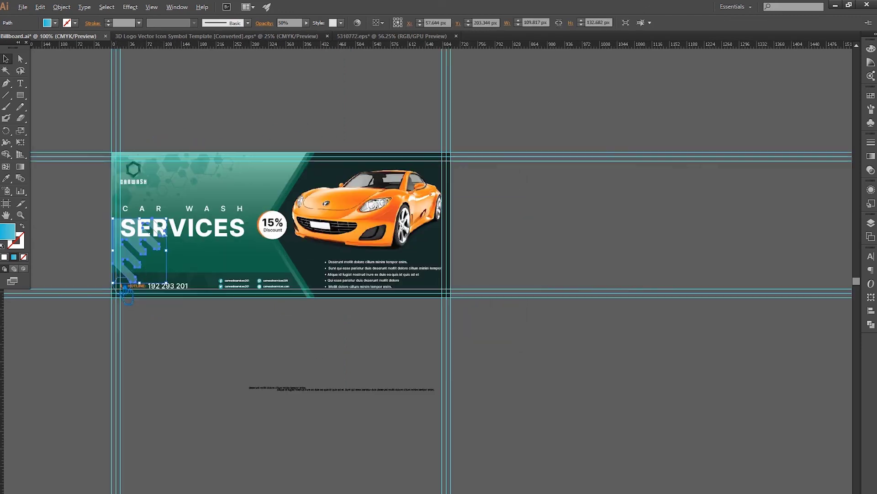
scroll(127, 295, up, 2)
drag(151, 249, 151, 316)
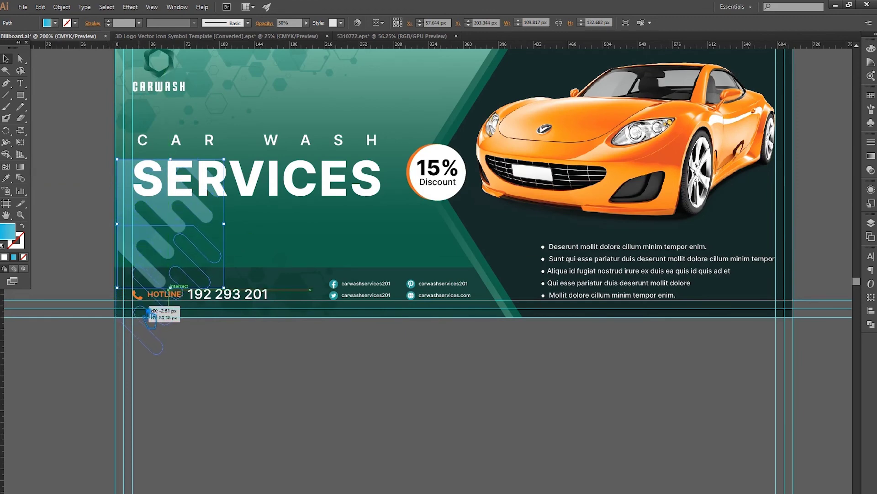
right_click(146, 140)
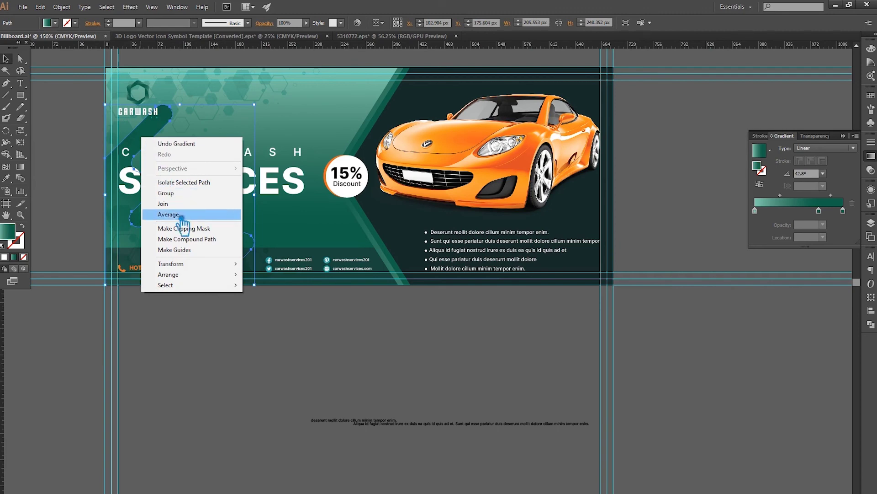
click(304, 298)
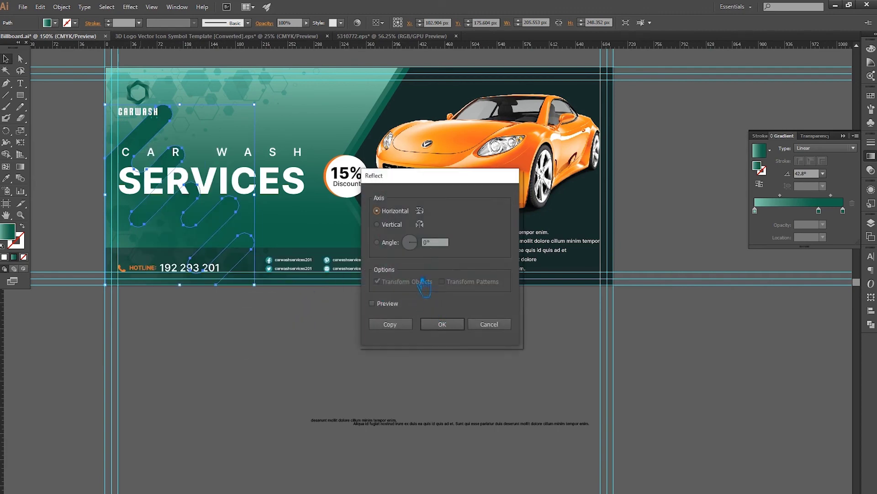
click(442, 324)
drag(227, 139, 587, 152)
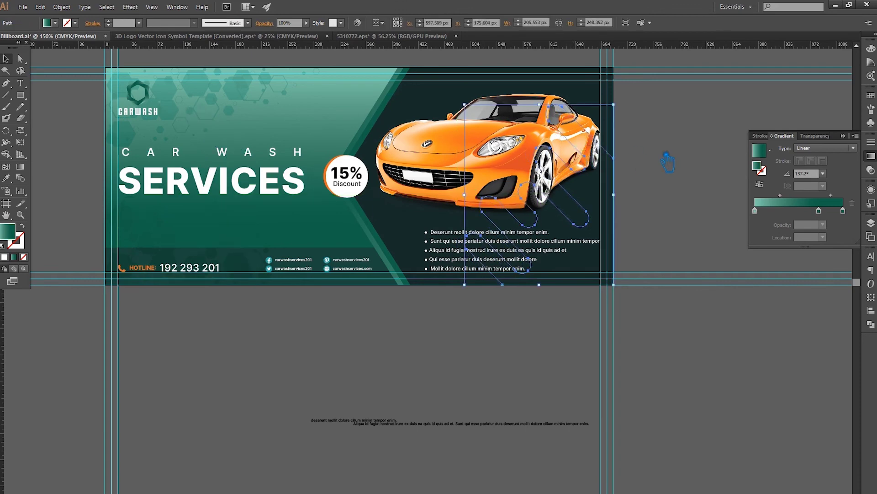
Layer the stripes above the dark panel and bring the car in front of them.
click(454, 97)
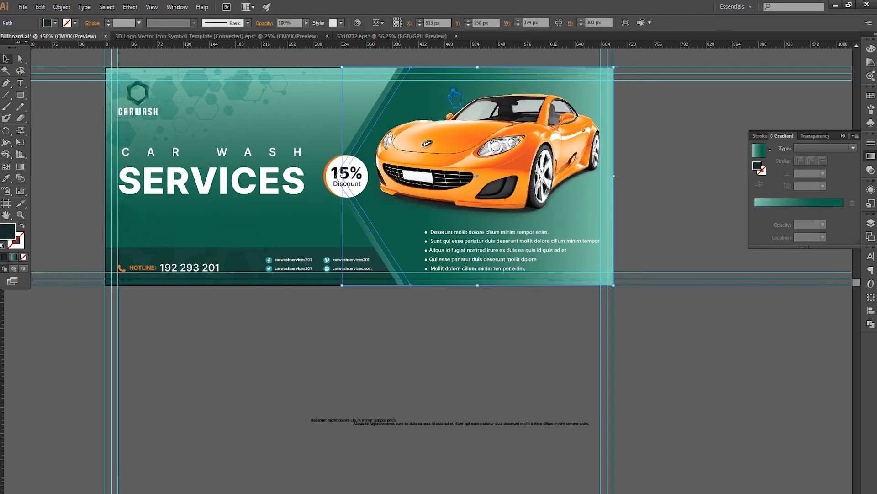
click(454, 98)
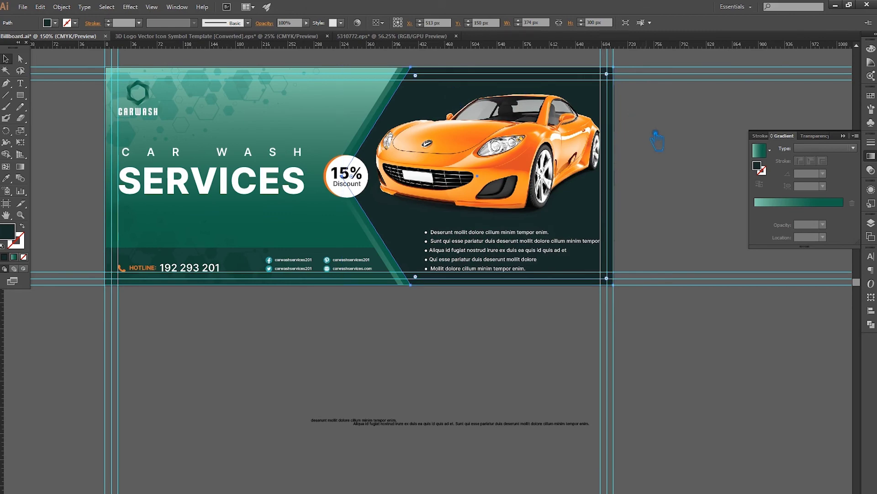
key(ctrl+f)
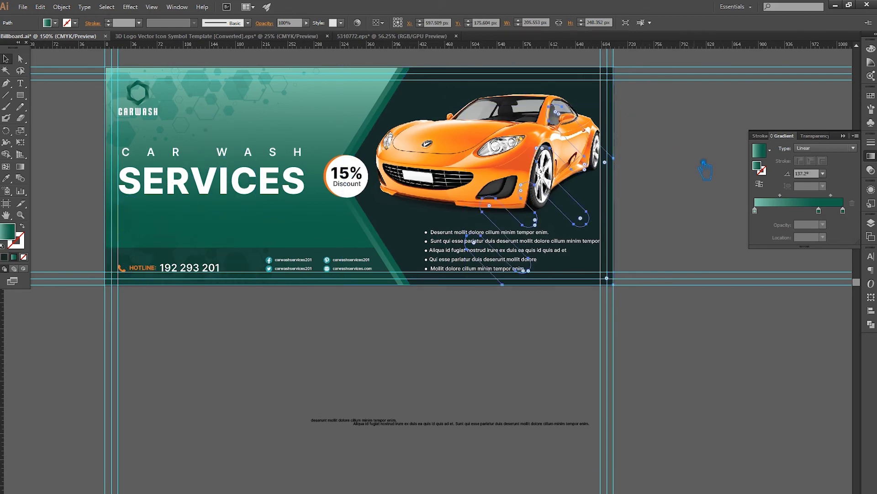
key(ctrl+shift+bracketright)
click(451, 155)
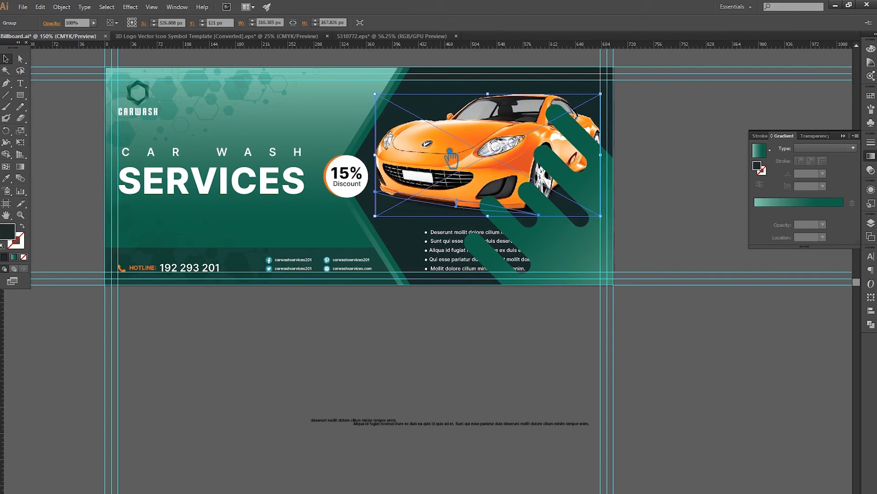
key(ctrl+shift+bracketright)
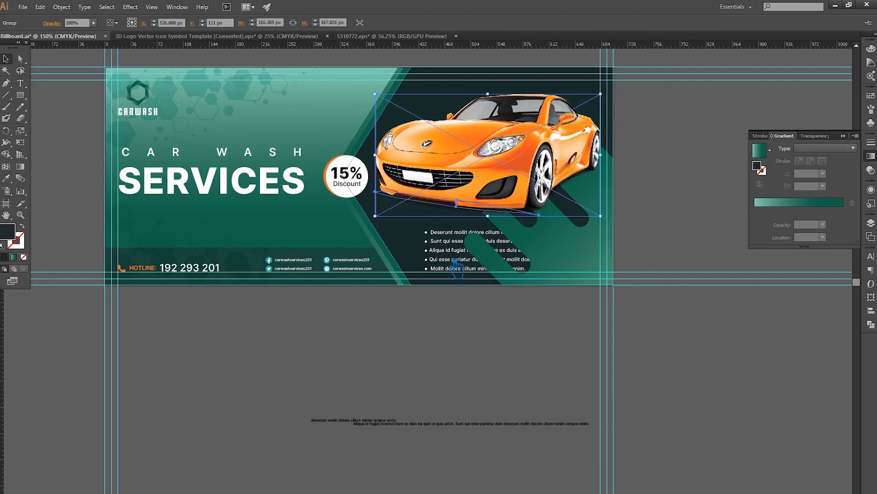
click(467, 265)
click(467, 266)
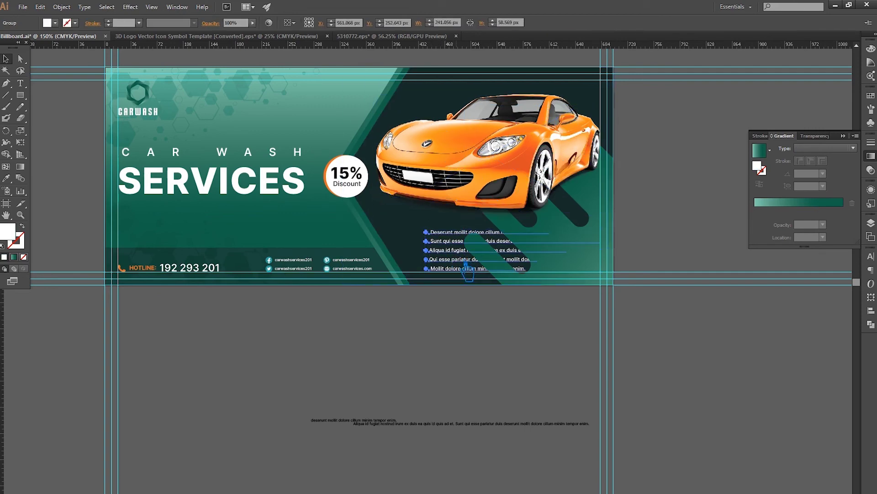
click(708, 245)
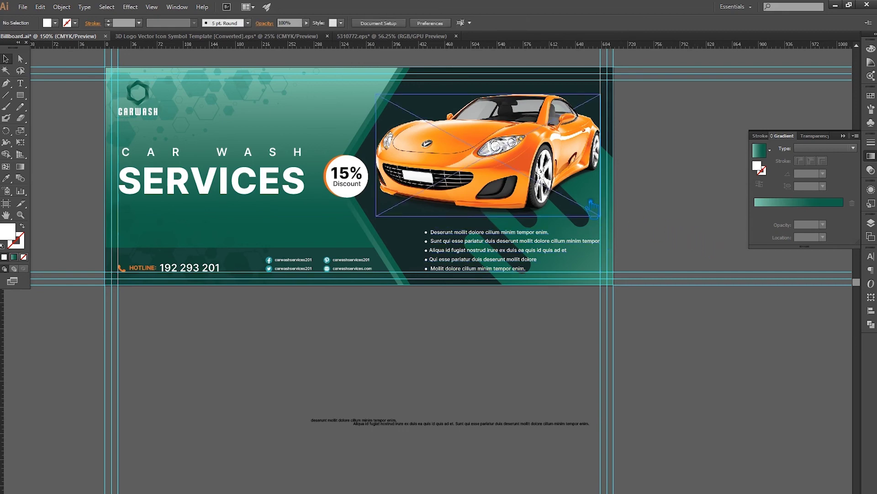
Set the stripe shapes behind the car to 30% opacity.
click(591, 211)
click(293, 23)
key(Return)
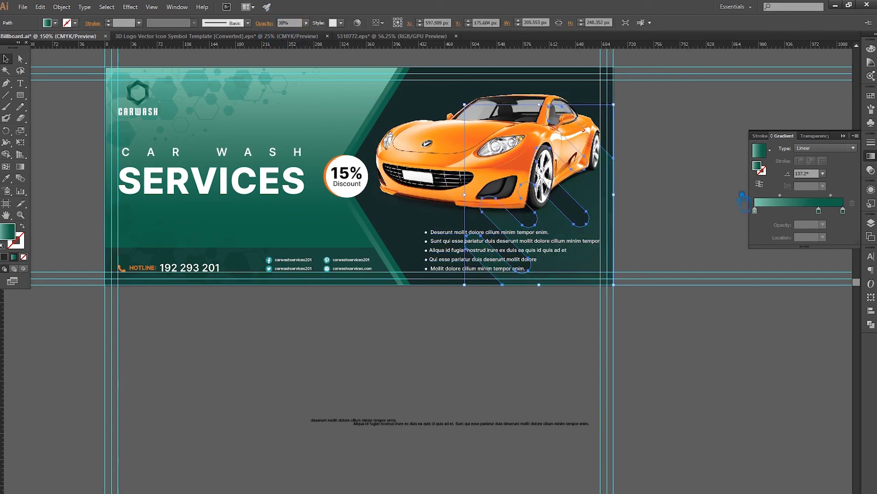
click(687, 201)
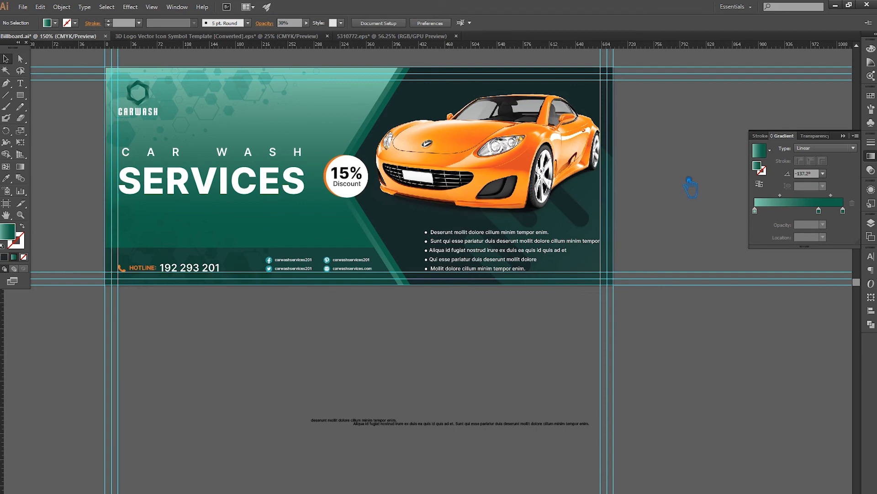
Resize the faint stripes trailing behind the car.
scroll(690, 187, up, 1)
click(602, 212)
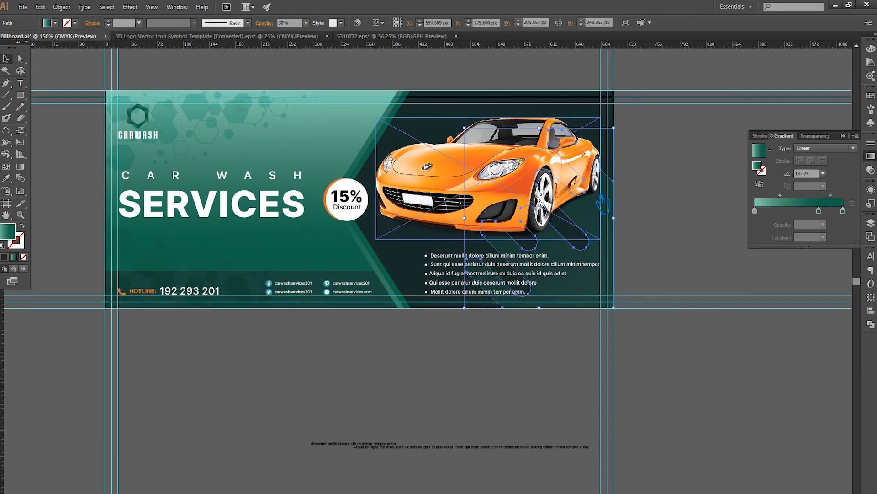
mouse_move(473, 141)
mouse_down()
mouse_move(528, 205)
mouse_move(566, 203)
mouse_up()
click(730, 210)
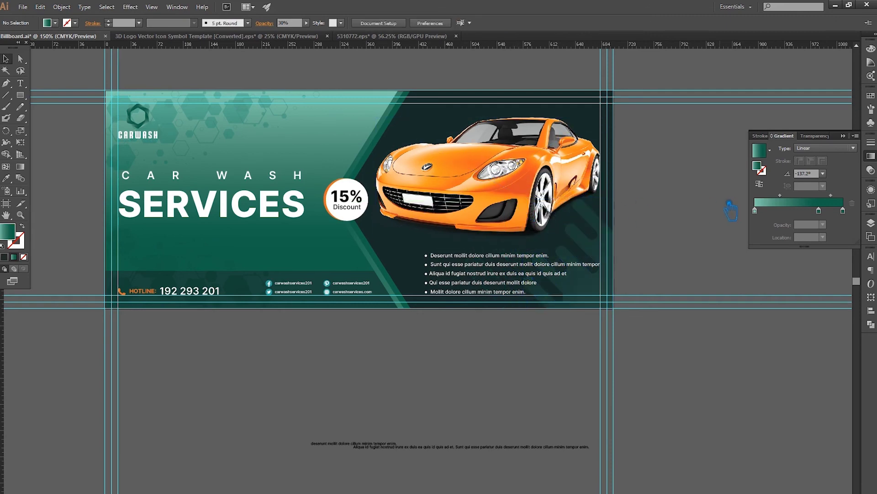
scroll(704, 215, up, 1)
scroll(680, 219, down, 1)
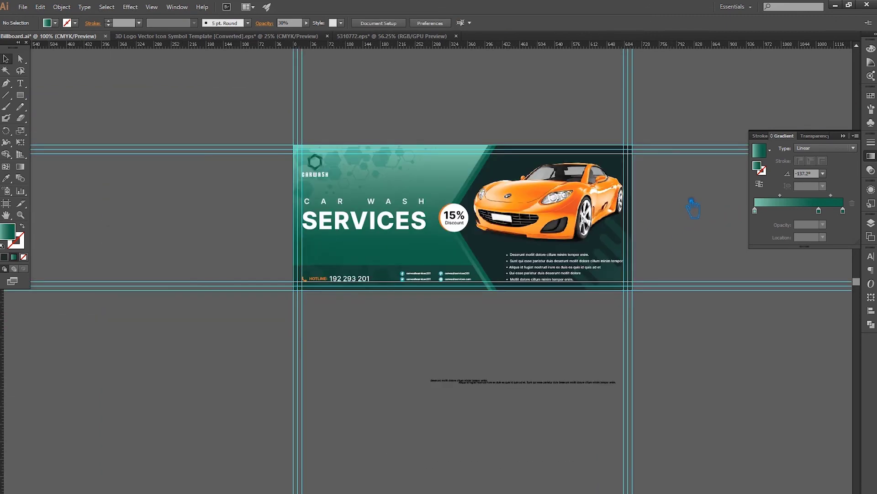
Find the spare blue diamond pair and move it closer to the banner.
drag(687, 213, 589, 309)
scroll(594, 201, down, 1)
scroll(621, 190, down, 2)
mouse_move(621, 190)
mouse_down()
mouse_move(553, 277)
mouse_move(416, 301)
mouse_up()
mouse_move(320, 182)
mouse_down()
mouse_move(329, 191)
mouse_move(194, 316)
mouse_up()
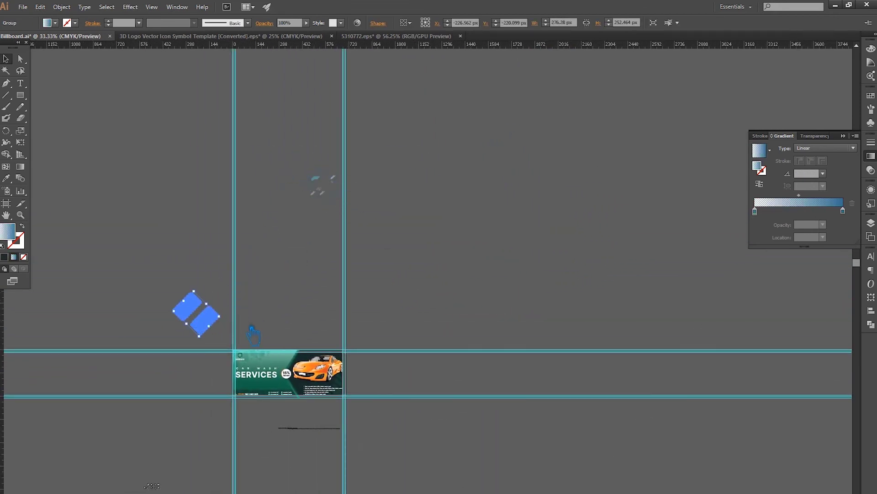
scroll(192, 320, up, 4)
click(522, 296)
drag(529, 329, 405, 198)
scroll(404, 197, down, 1)
scroll(405, 198, down, 1)
Rotate the blue pair upright, ungroup it, and drop the top rectangle onto the banner.
drag(314, 164, 498, 163)
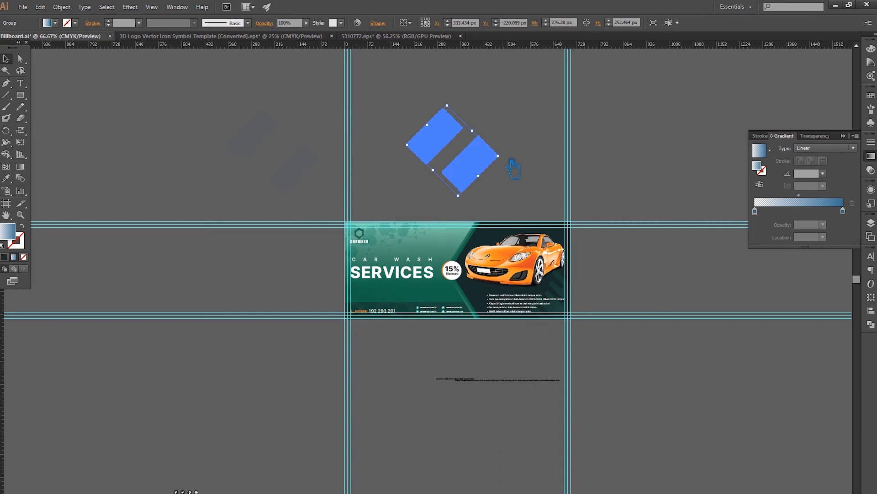
drag(513, 168, 471, 176)
right_click(469, 174)
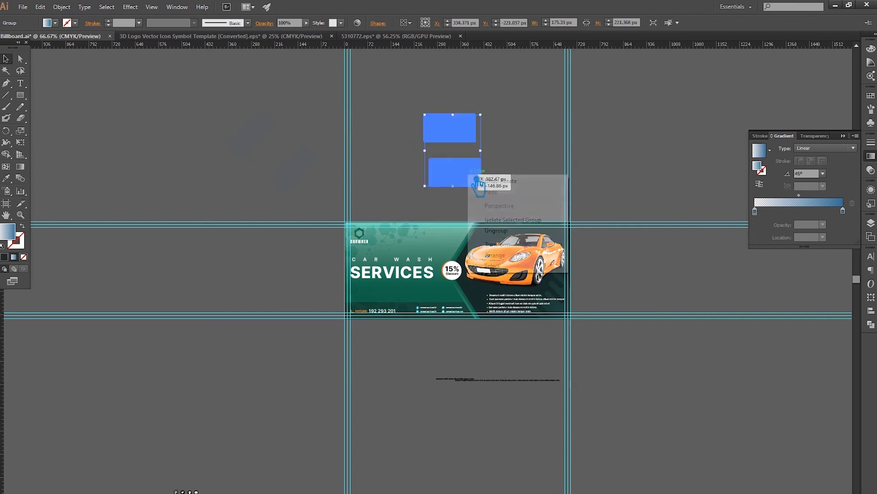
click(511, 231)
drag(467, 140, 472, 250)
key(ctrl+plus)
key(ctrl+plus)
key(ctrl+plus)
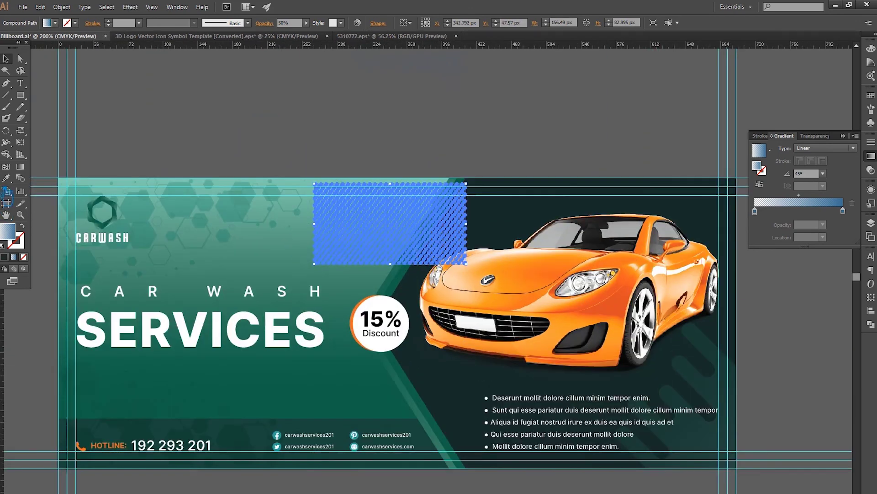
Eyedropper the banner's green gradient onto the halftone dot pattern and shift it left.
key(i)
click(314, 268)
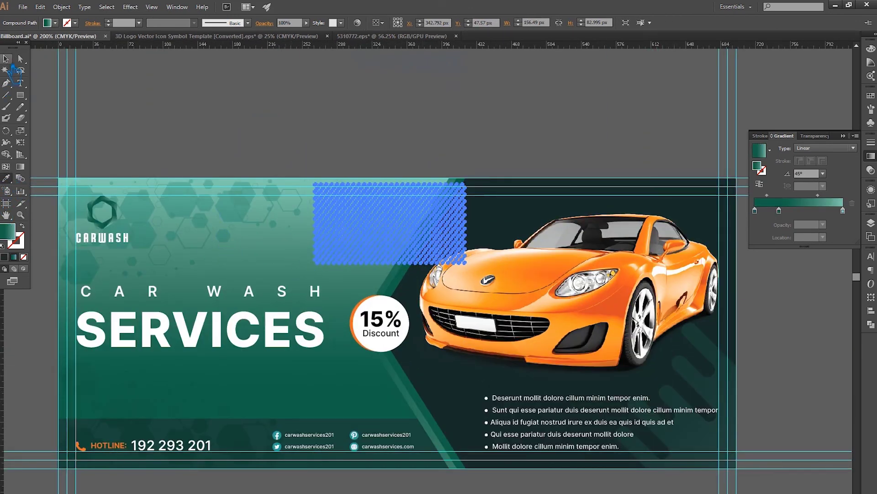
click(343, 113)
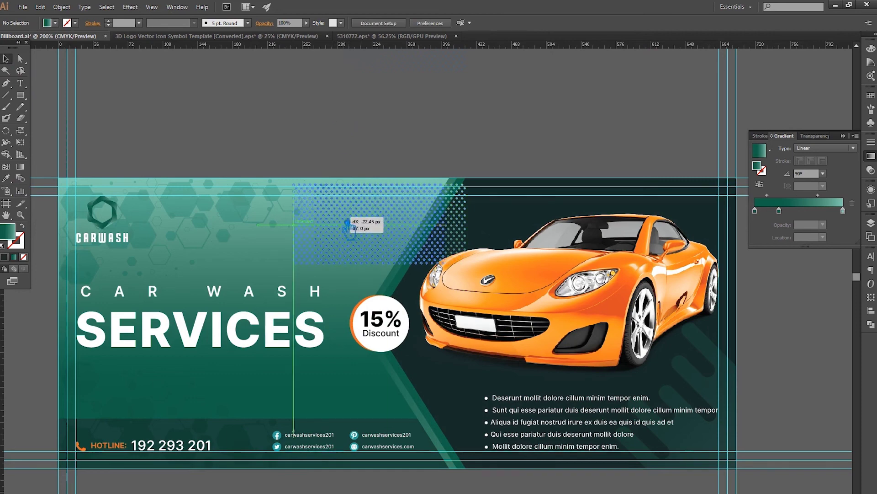
drag(373, 226, 326, 223)
Set one gradient stop's opacity to 0% so the pattern fades to transparent.
click(843, 210)
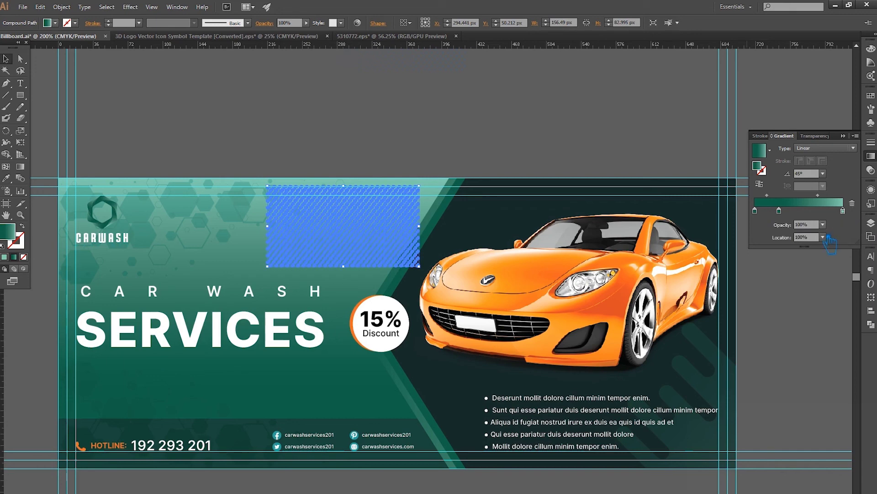
text(0)
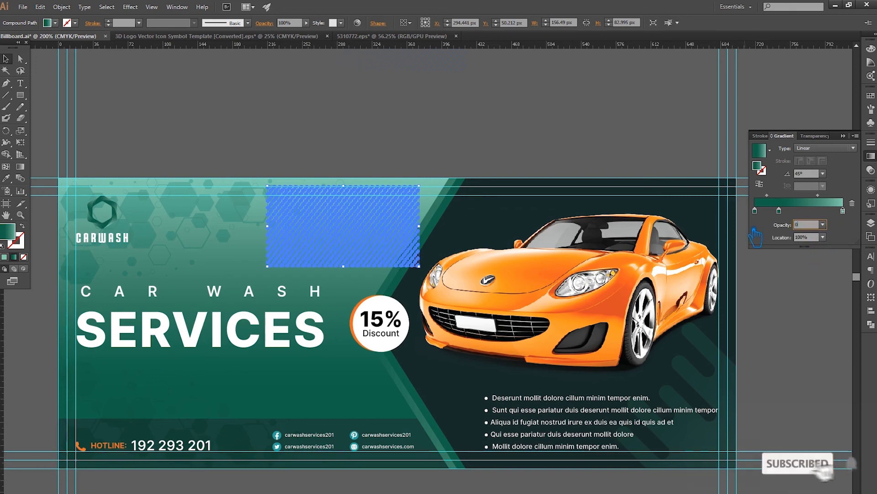
key(Return)
click(537, 135)
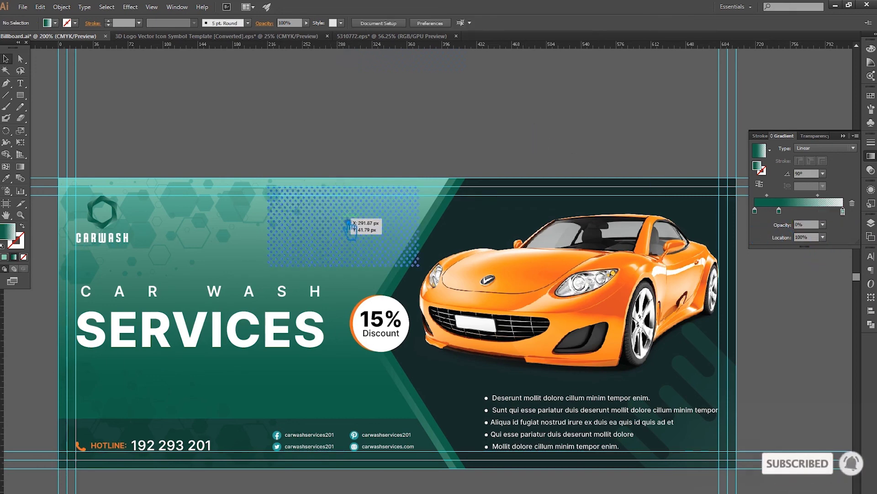
Run the halftone gradient vertically across the pattern and nudge the pattern slightly right.
click(366, 224)
click(20, 167)
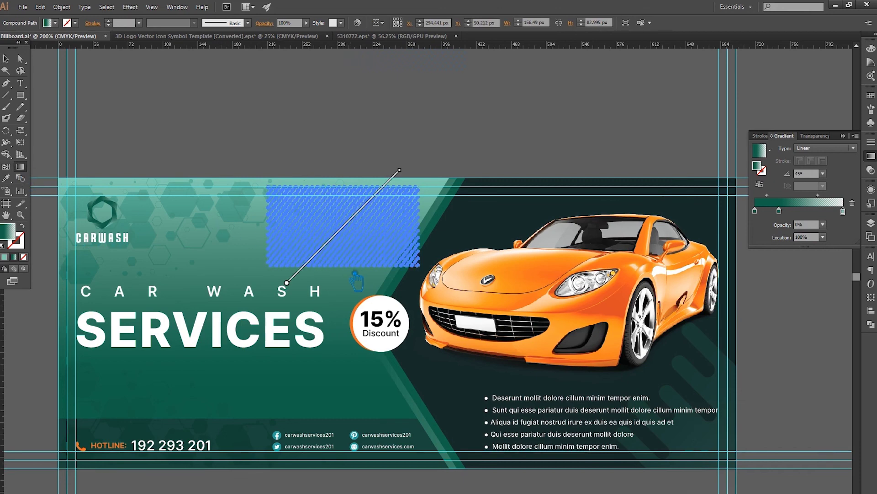
drag(341, 265, 343, 187)
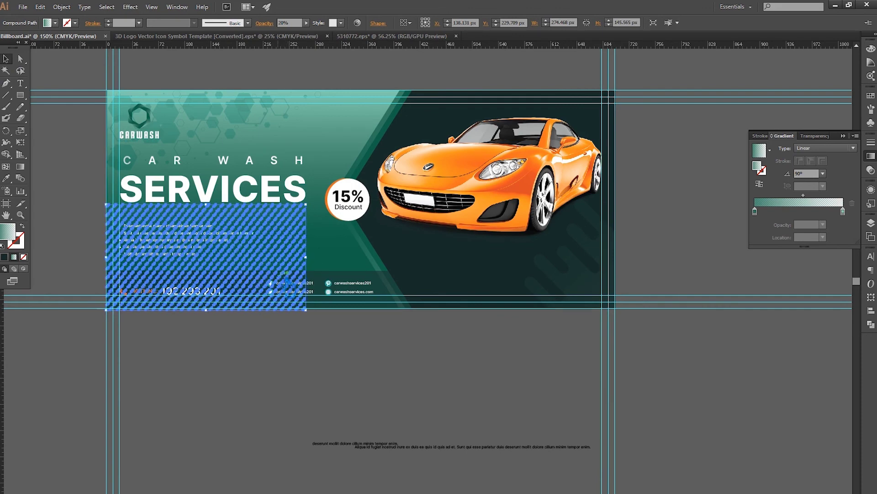
drag(292, 283, 294, 284)
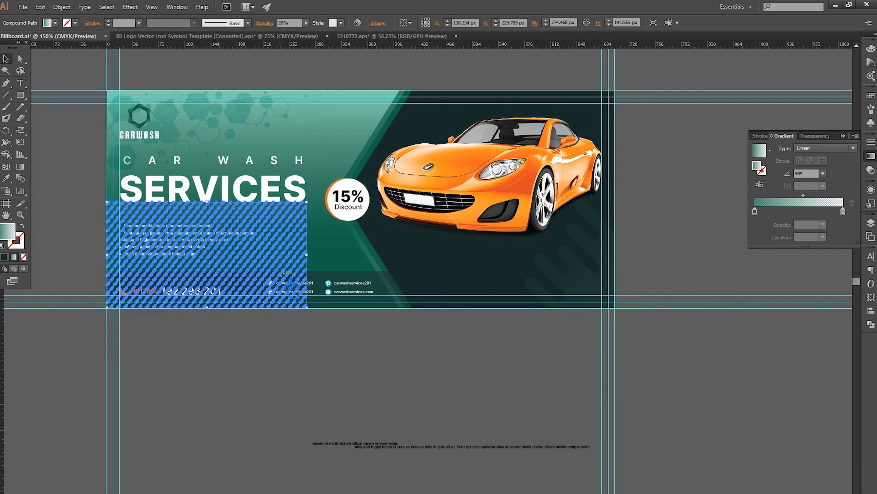
click(287, 374)
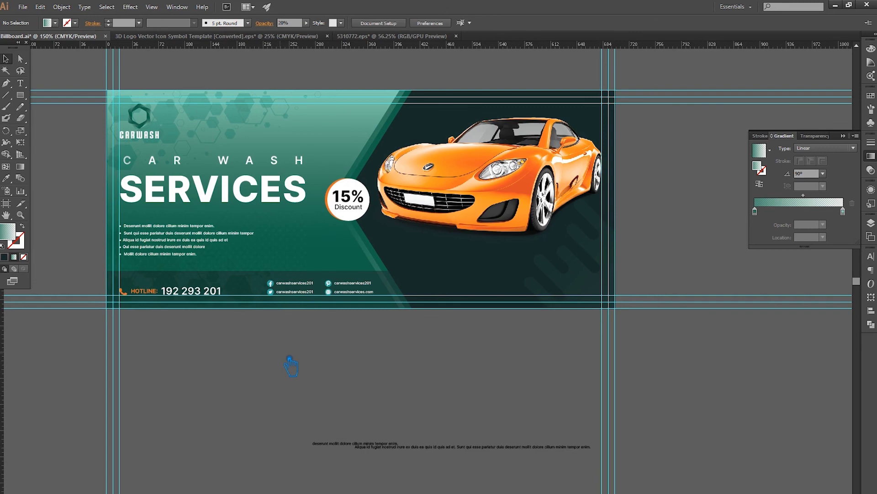
drag(361, 379, 357, 388)
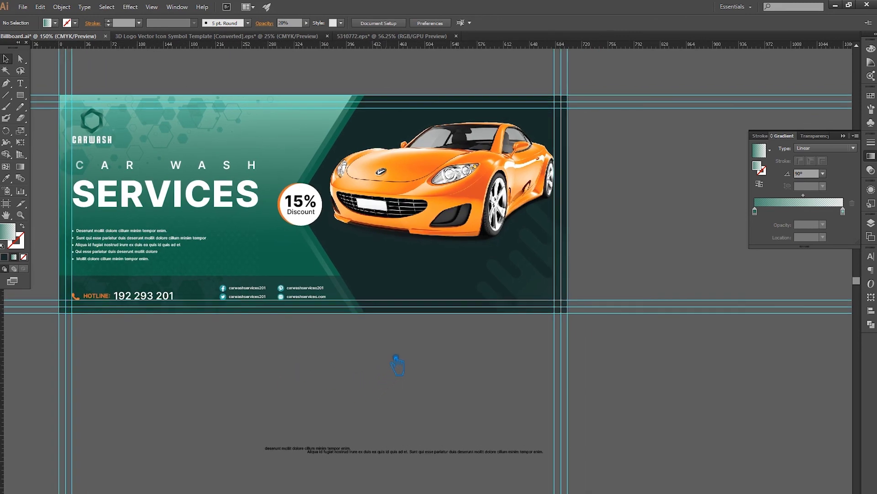
Nudge the car lower and place a lens flare from the flare sheet on its front headlight.
drag(486, 217, 487, 226)
drag(663, 280, 243, 251)
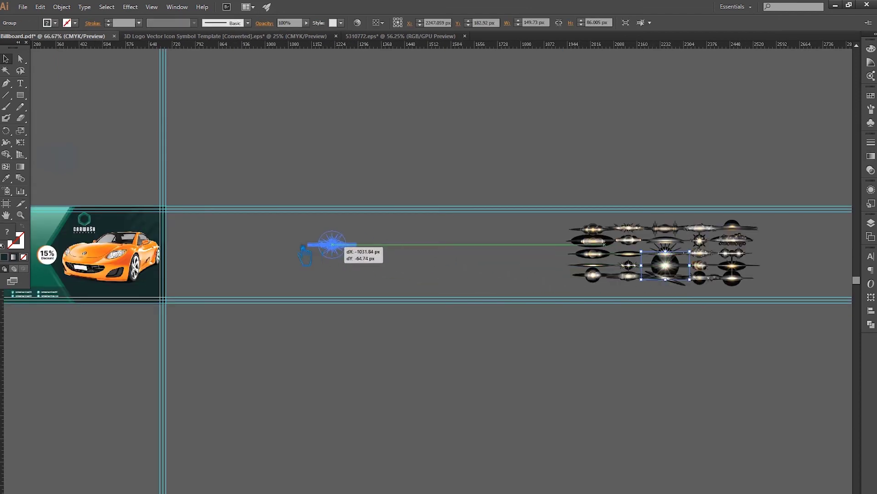
scroll(242, 275, left, 1)
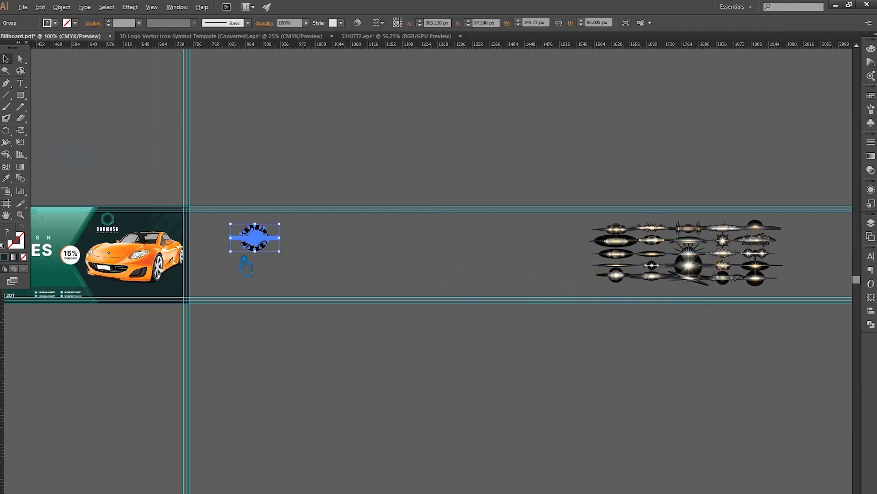
scroll(242, 270, up, 1)
scroll(247, 269, up, 1)
drag(383, 311, 486, 319)
click(486, 319)
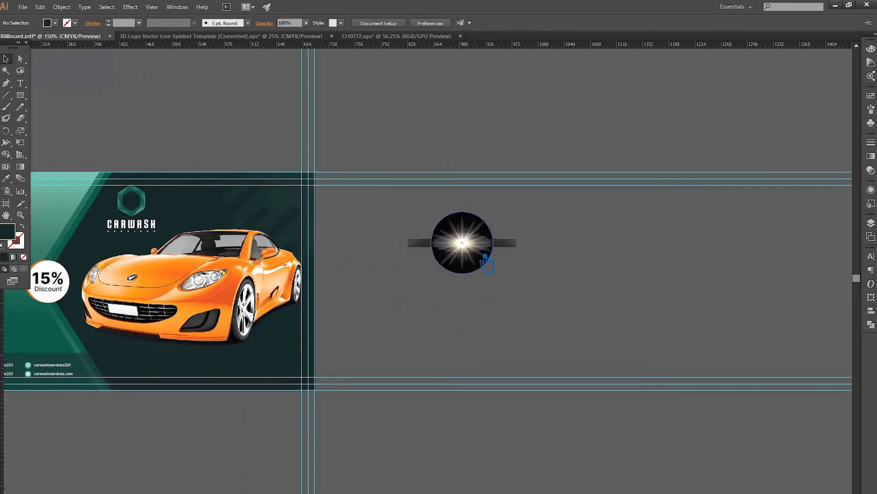
drag(473, 255, 110, 290)
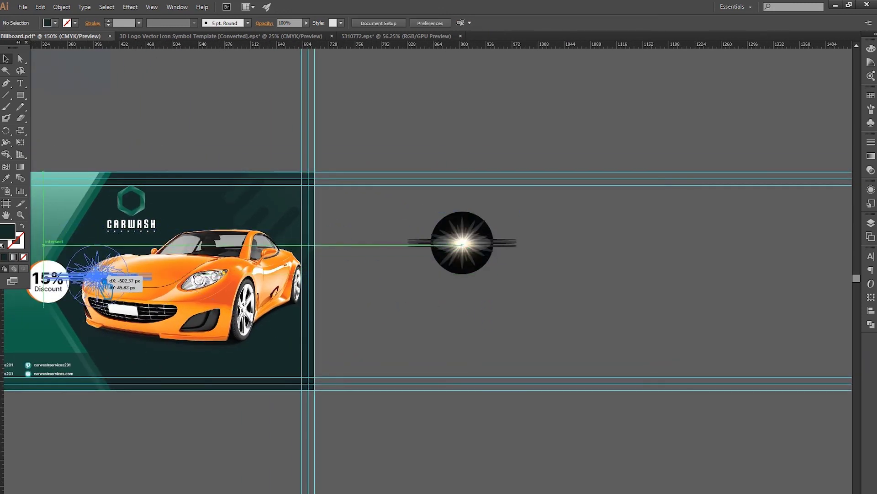
click(408, 306)
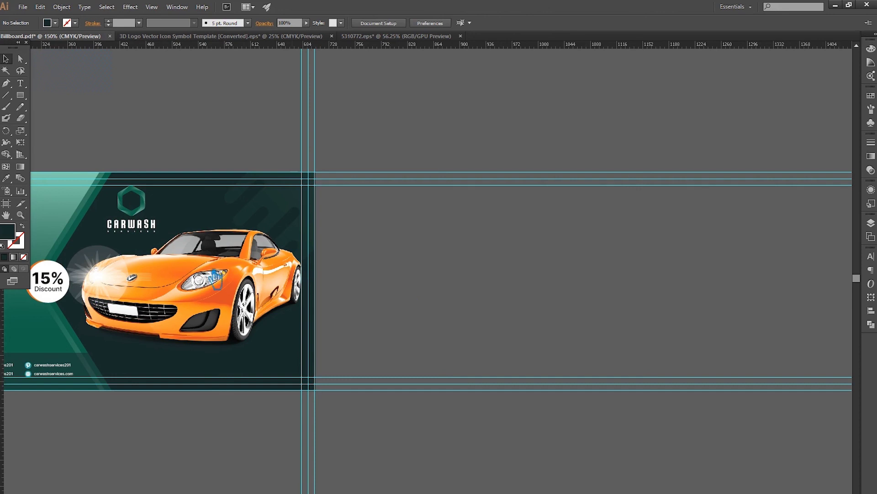
Scale the headlight lens flare to fit the lamp.
click(138, 265)
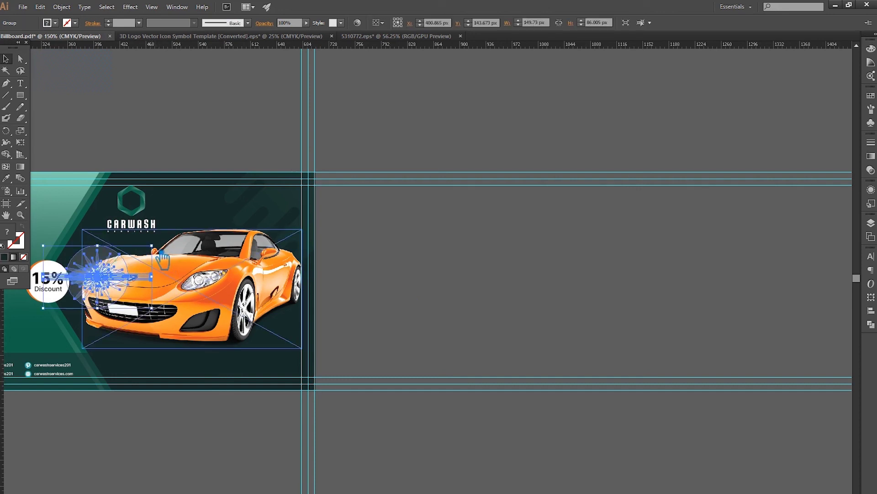
drag(152, 245, 129, 258)
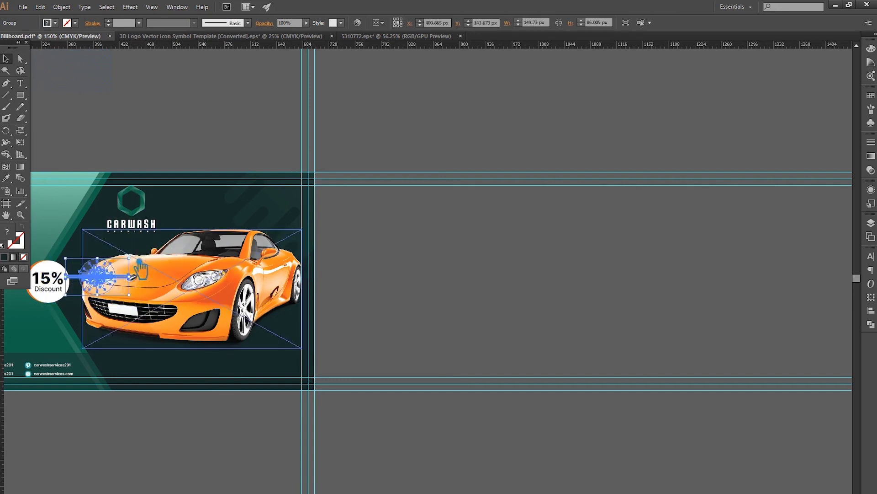
click(462, 270)
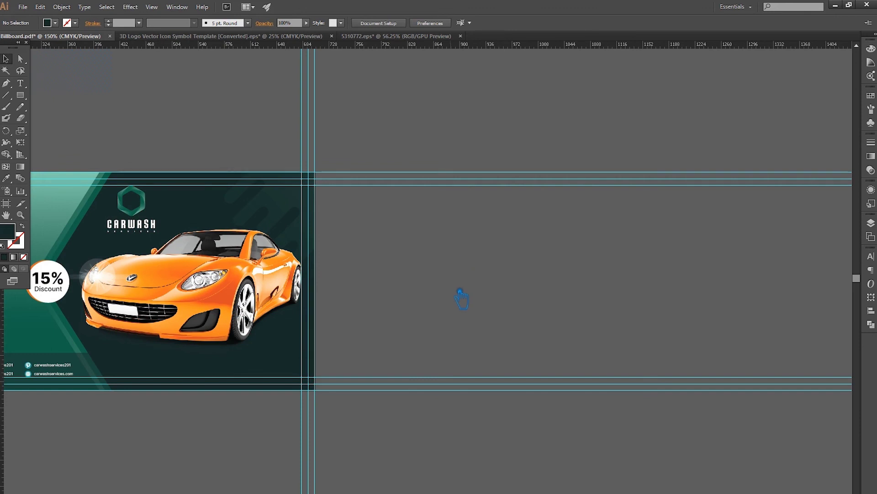
drag(461, 290, 691, 284)
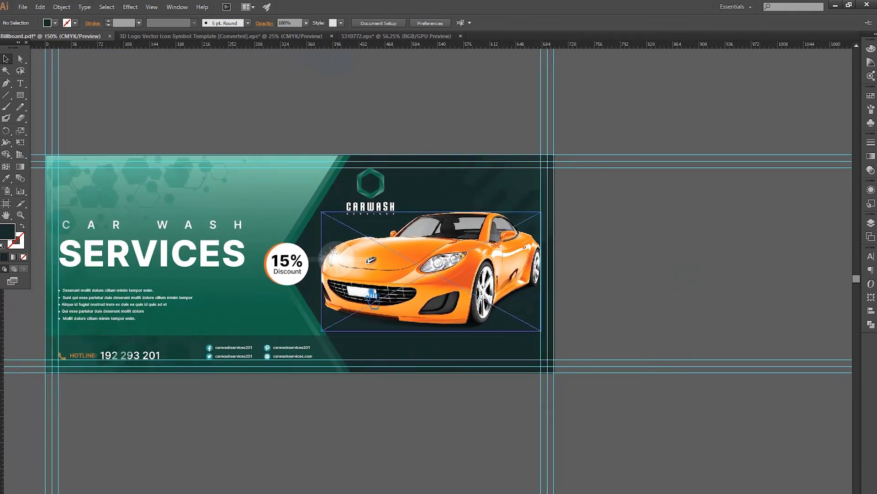
click(348, 274)
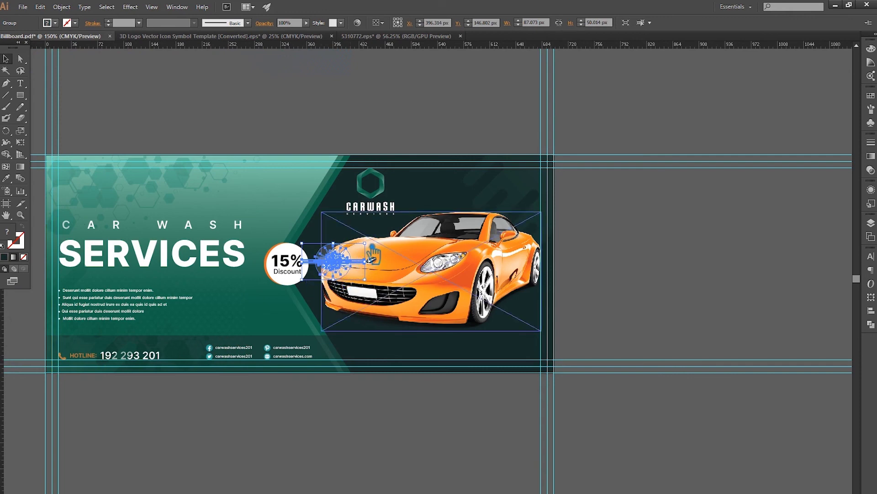
drag(365, 260, 370, 259)
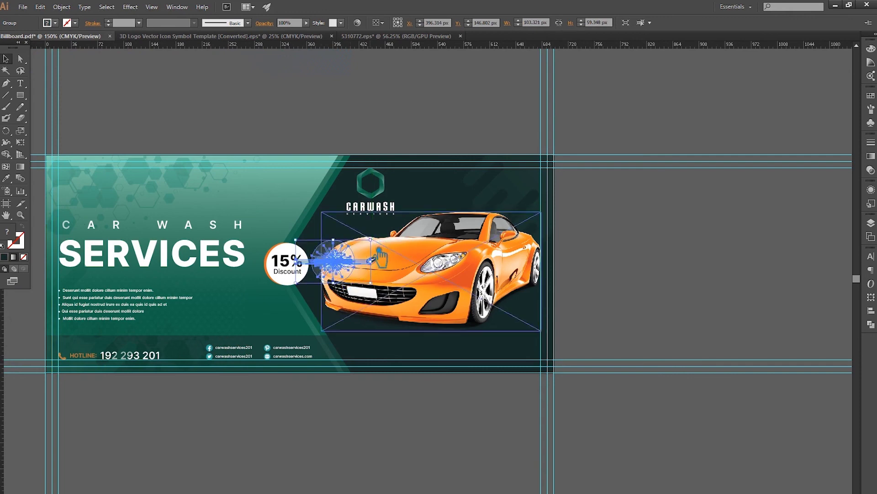
click(361, 402)
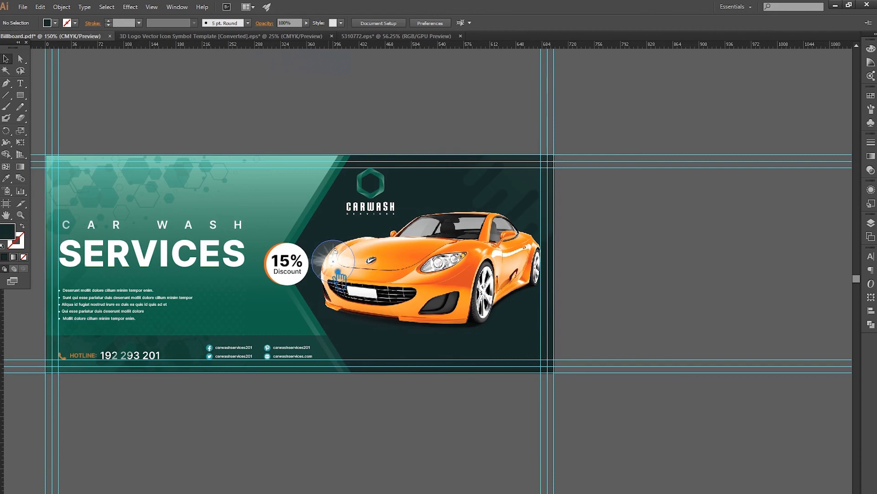
Copy the flare onto the other headlight and align both flares' vertical centres.
drag(339, 273, 449, 278)
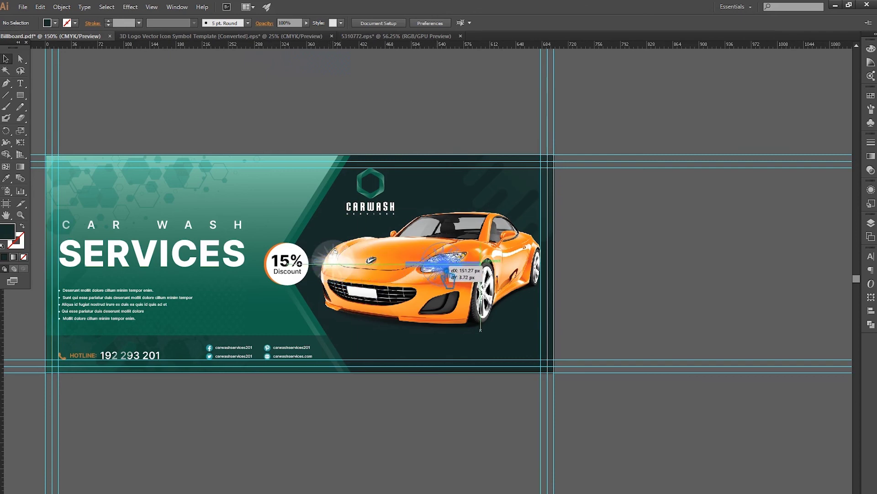
click(720, 295)
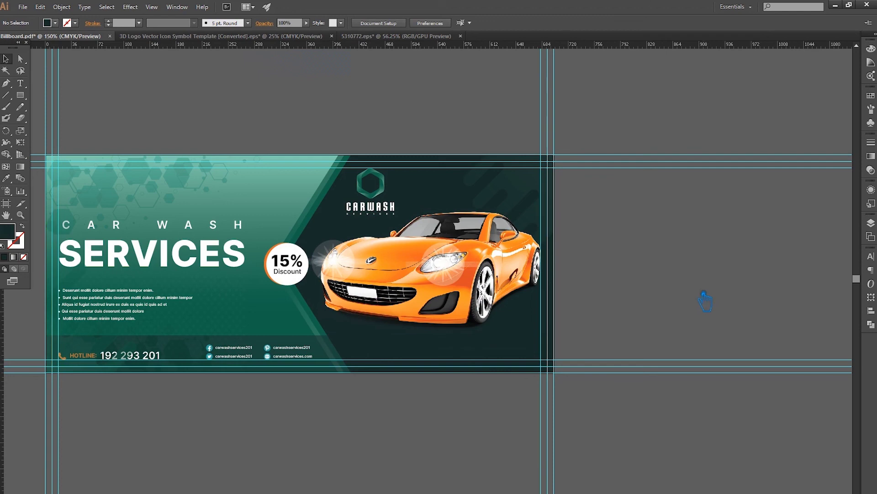
click(453, 276)
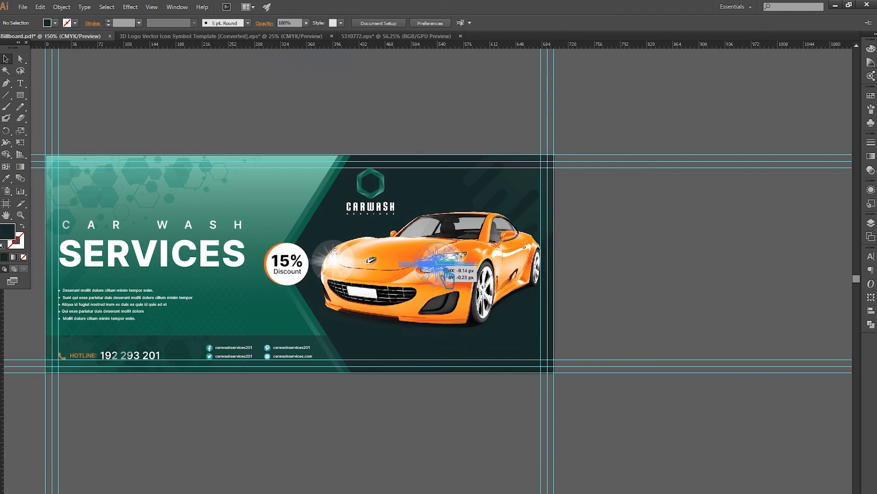
click(338, 265)
shift+click(441, 275)
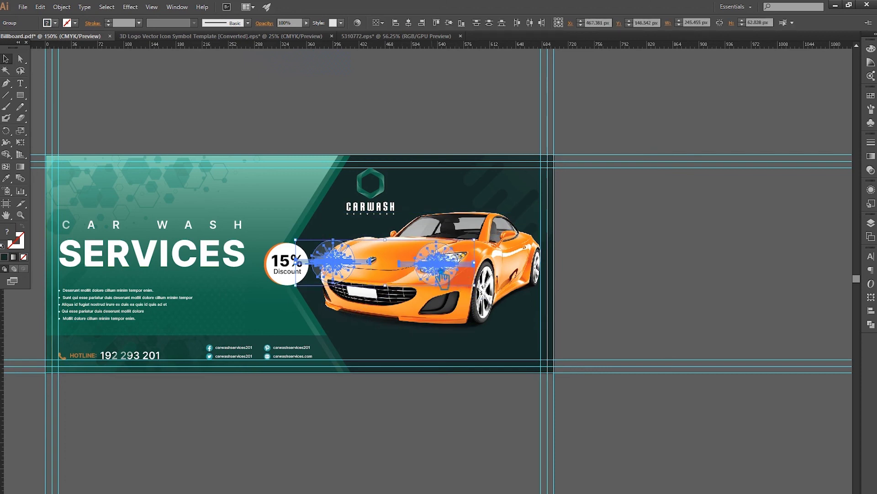
click(449, 23)
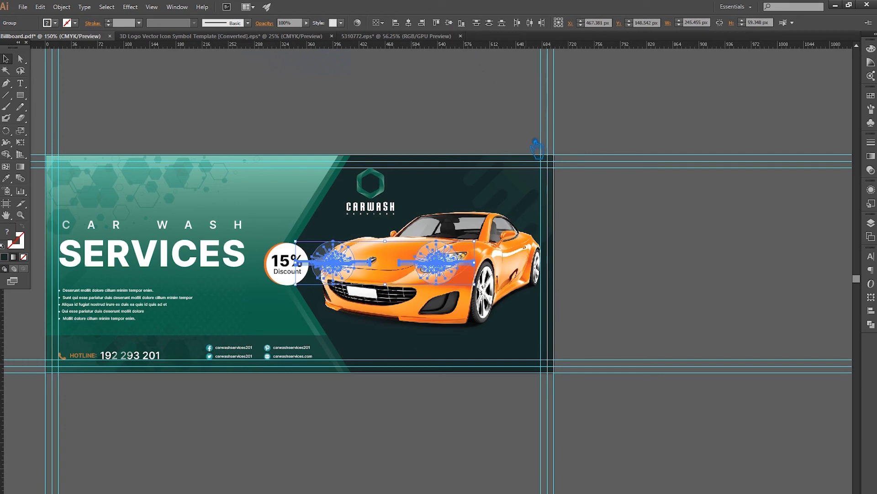
click(650, 245)
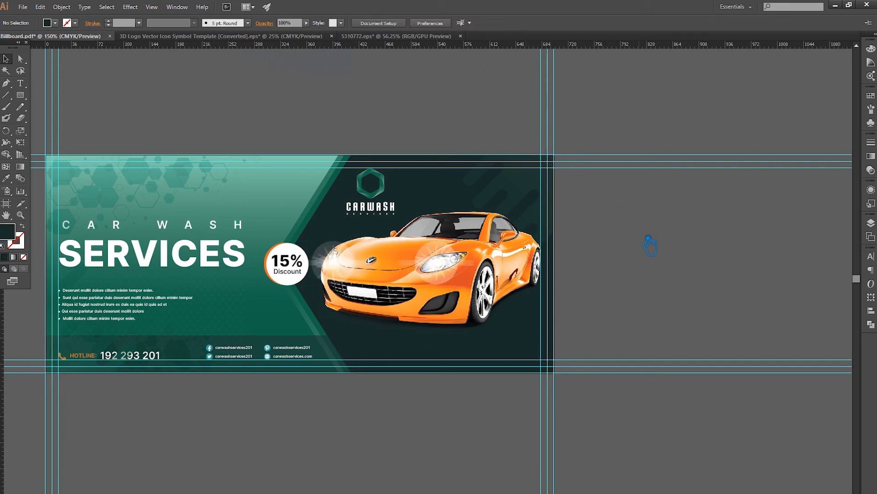
Move the flare group onto the left headlight and shrink it slightly.
click(446, 268)
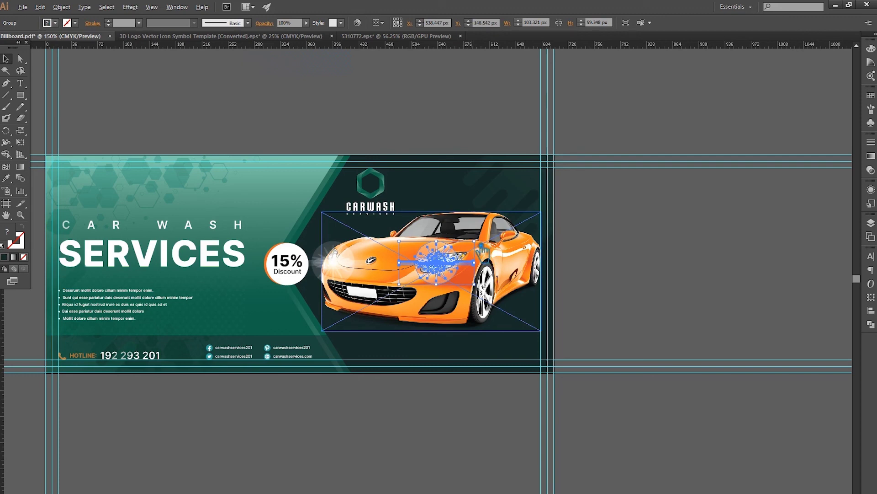
click(613, 260)
click(466, 254)
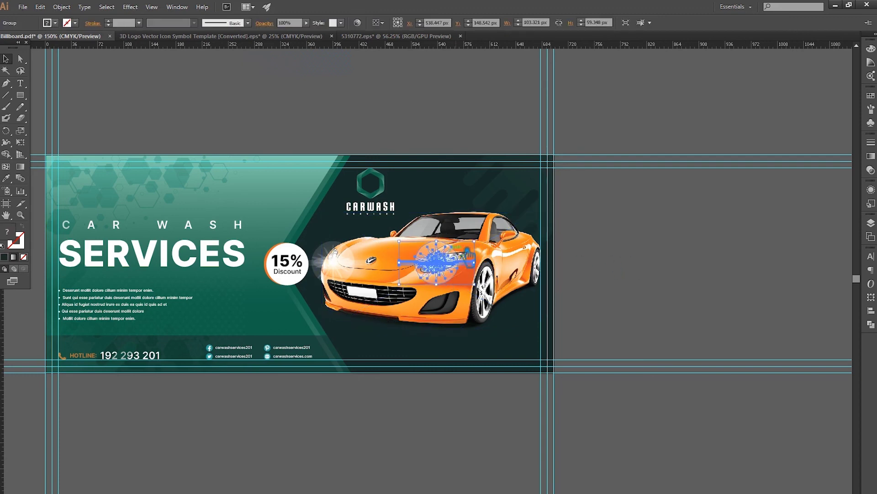
drag(474, 241, 468, 244)
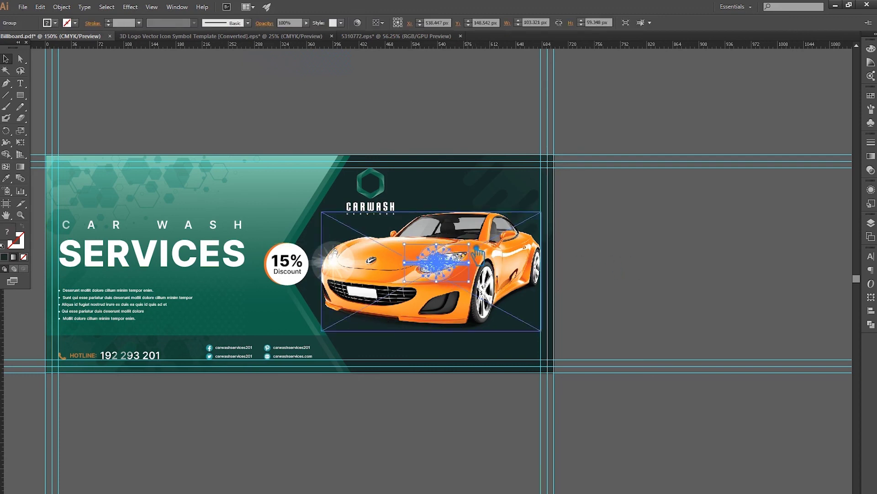
key(ctrl+z)
drag(438, 259, 346, 259)
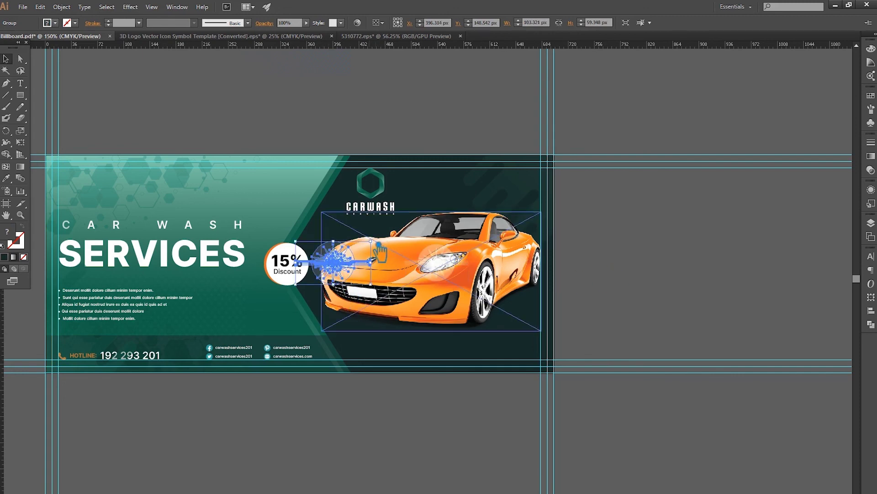
drag(380, 249, 373, 254)
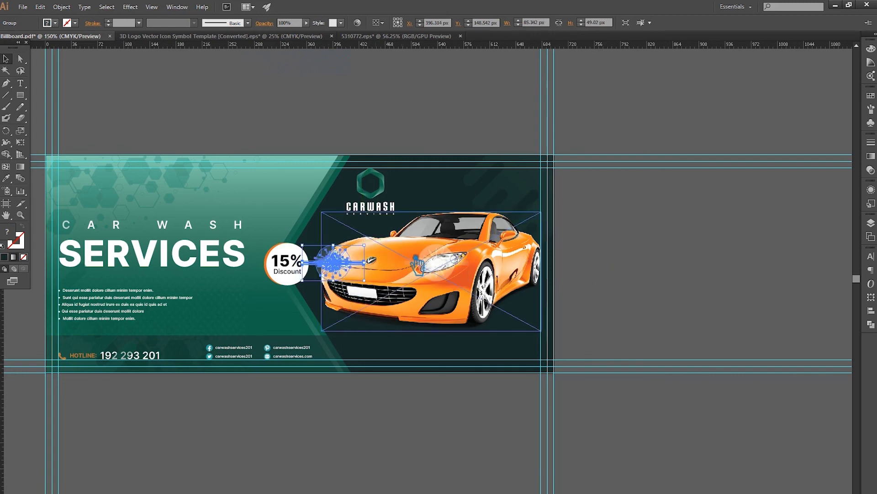
click(596, 280)
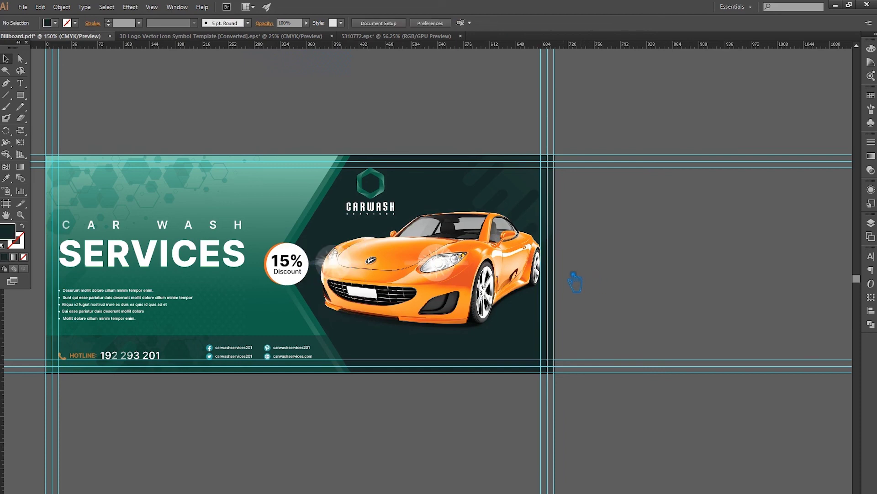
Place a copy of the smaller flare on the right headlight.
click(336, 261)
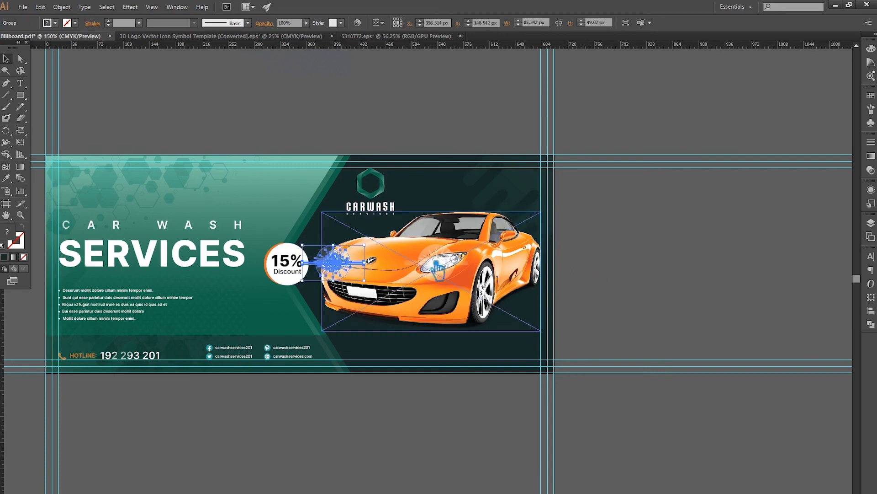
drag(437, 268, 439, 263)
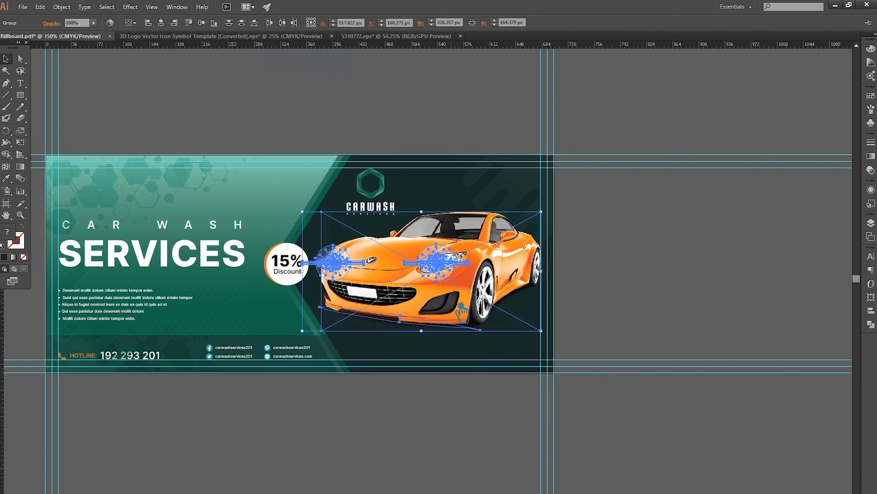
click(584, 298)
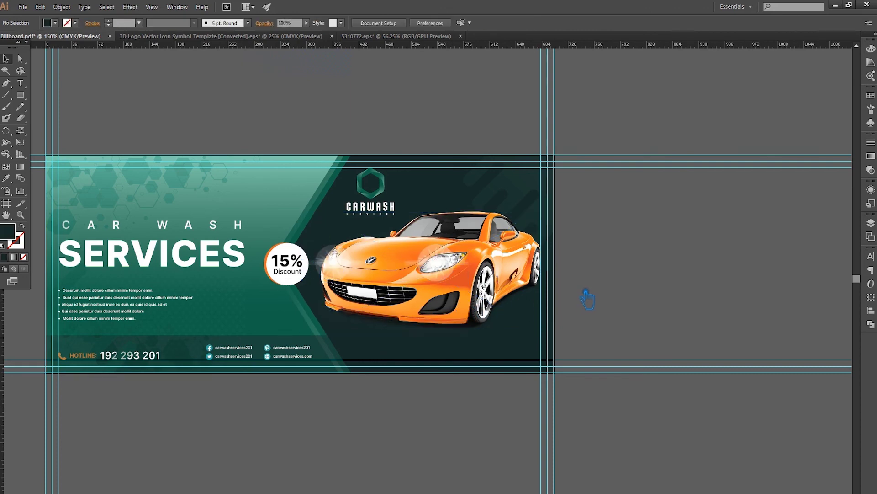
scroll(587, 300, down, 1)
drag(654, 322, 511, 312)
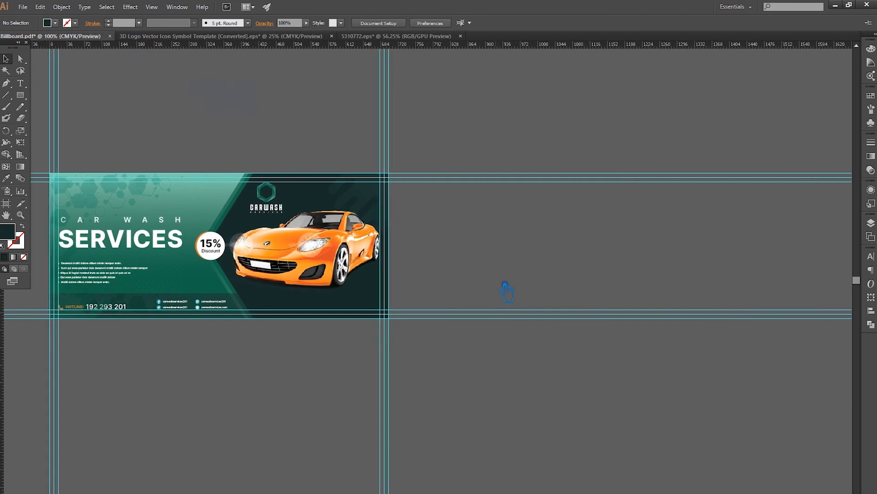
Bring a thin line flare under the SERVICES headline and widen it to about 249 px.
scroll(505, 288, down, 1)
drag(607, 304, 402, 280)
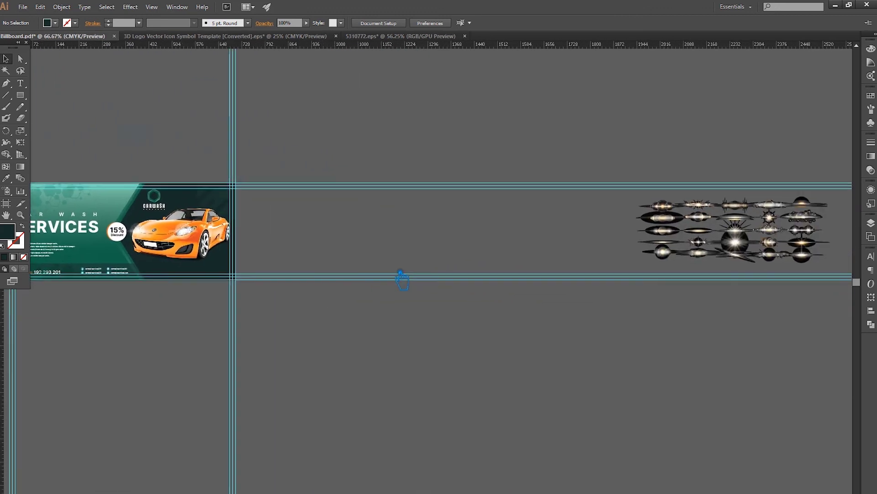
click(684, 245)
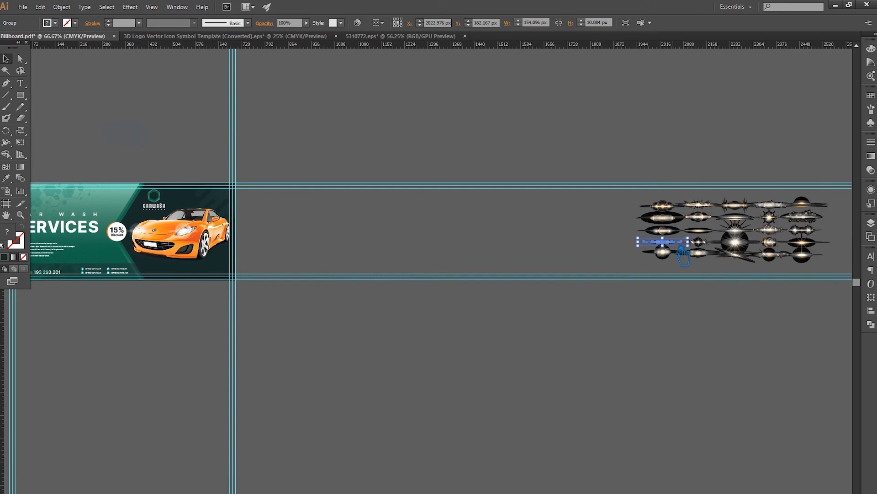
drag(683, 251, 72, 245)
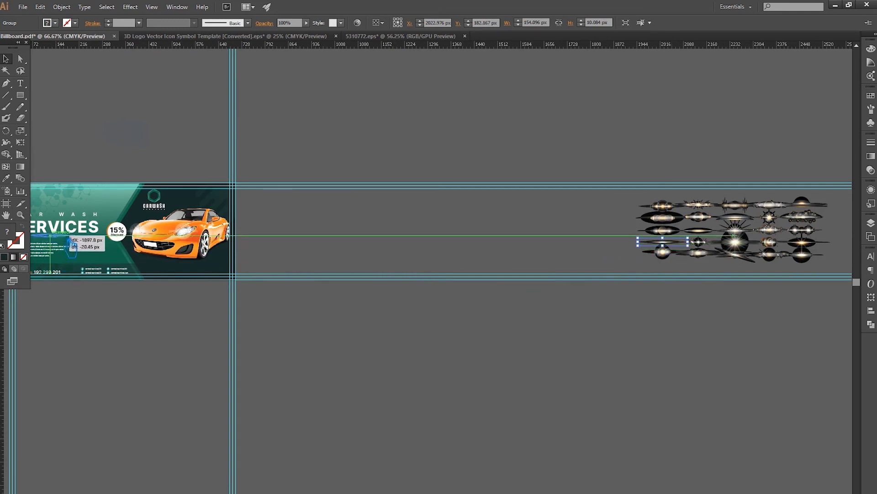
click(365, 244)
drag(243, 249, 529, 262)
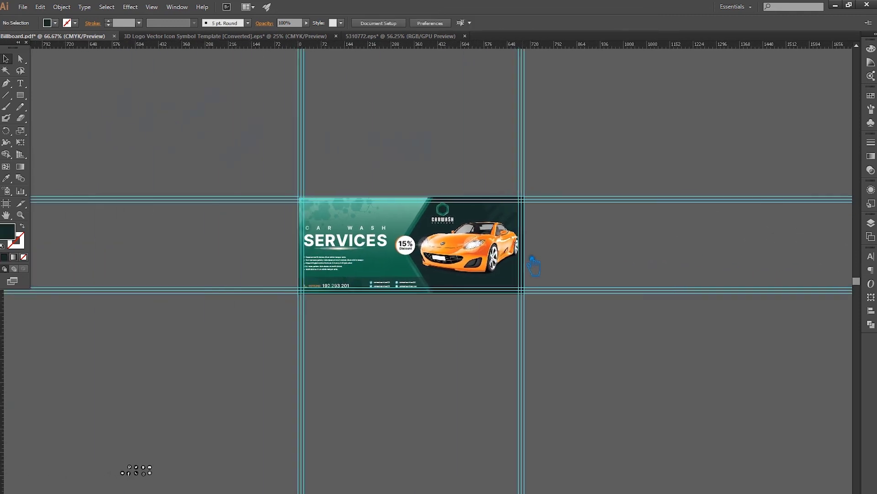
scroll(389, 252, up, 1)
scroll(373, 257, up, 2)
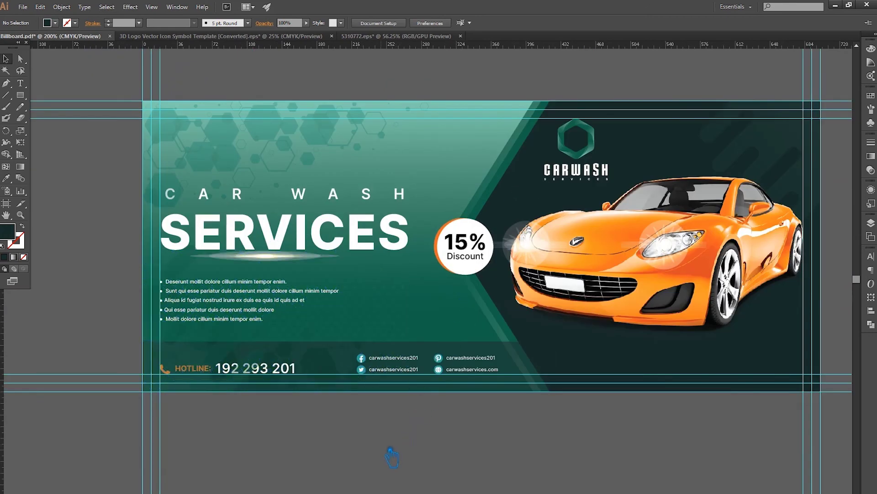
click(276, 257)
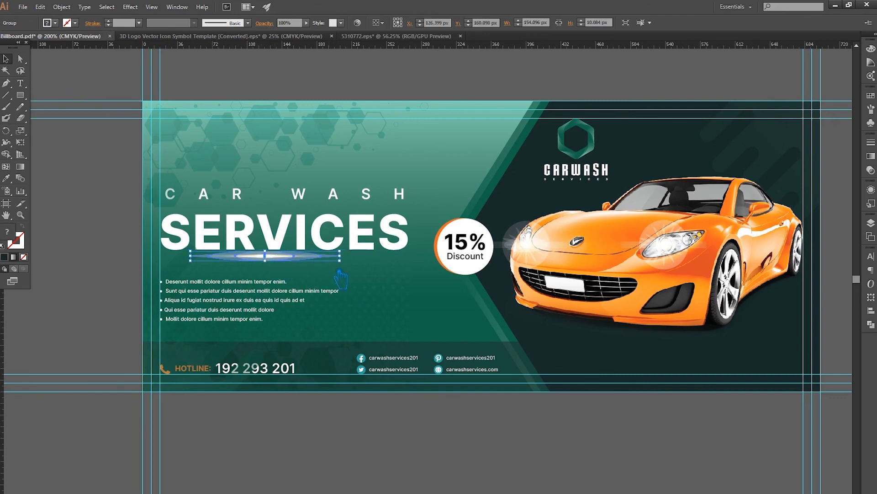
drag(340, 260, 387, 260)
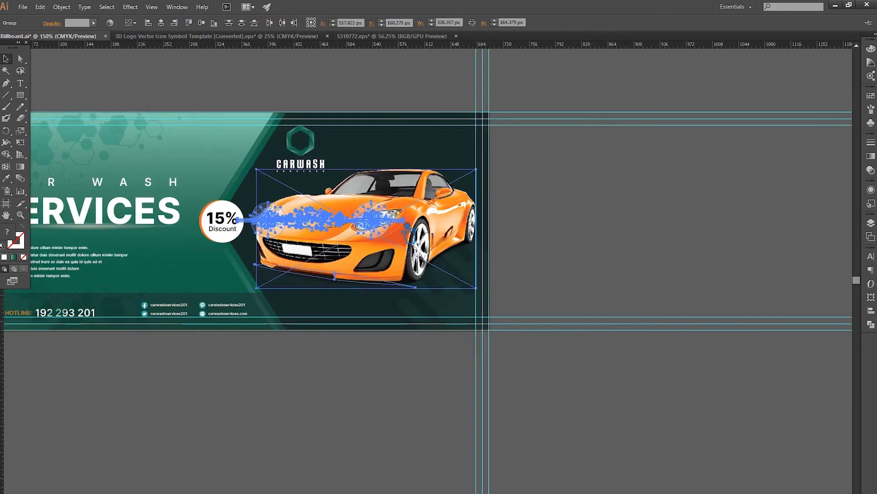
Reflect the top-left hexagon pattern vertically, then hide guides and zoom in.
click(534, 231)
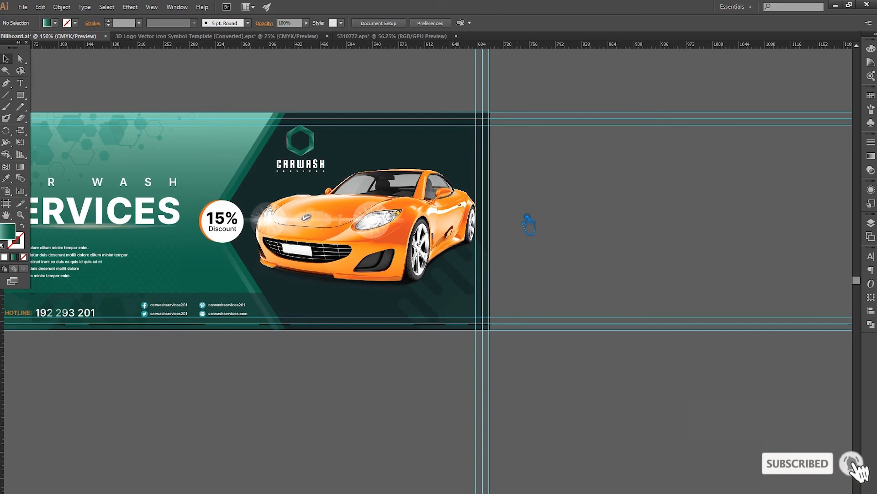
scroll(528, 223, down, 1)
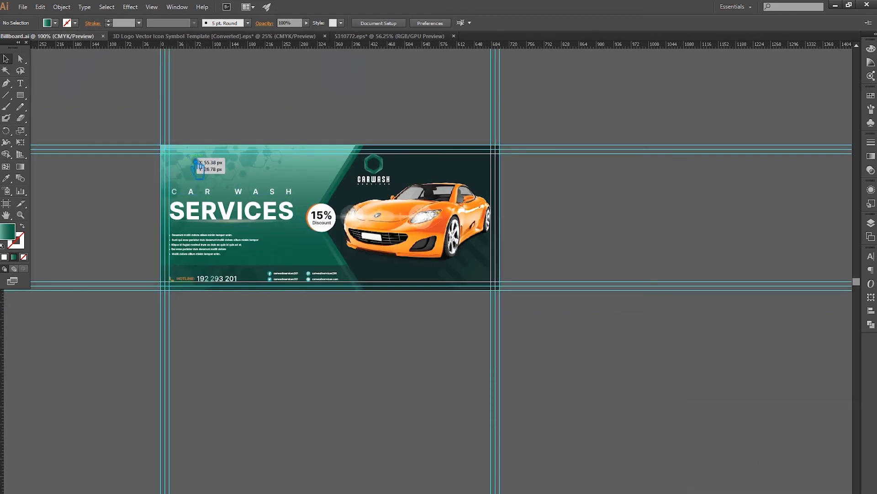
click(192, 162)
right_click(187, 157)
mouse_move(217, 226)
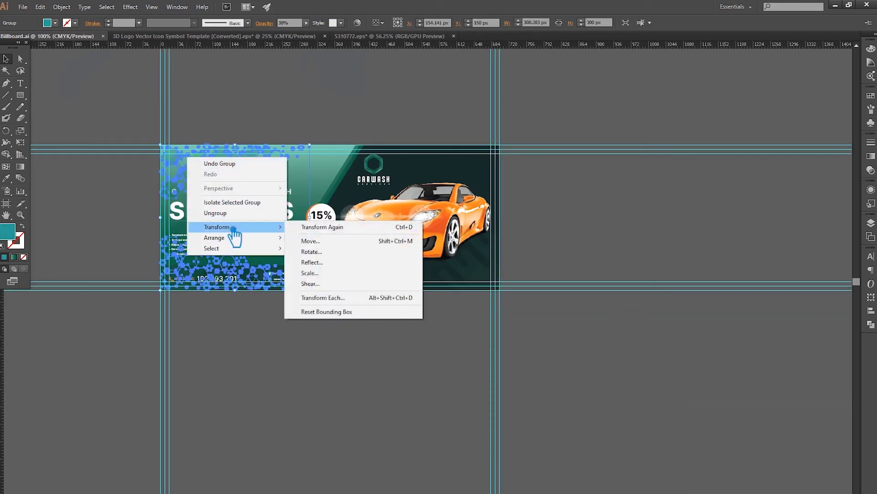
click(335, 261)
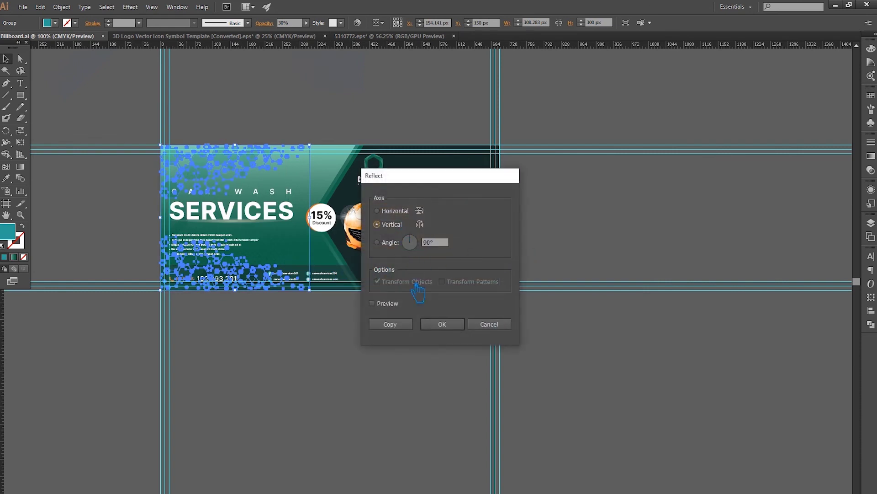
click(402, 324)
click(502, 219)
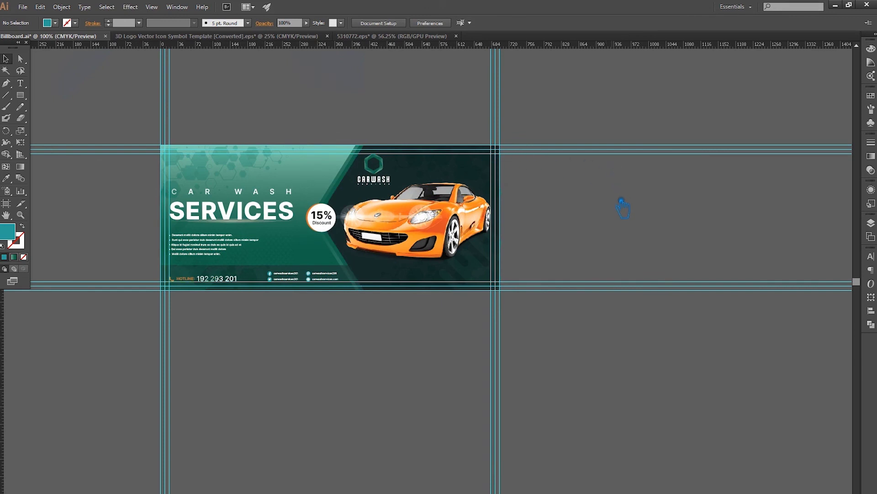
key(ctrl+semicolon)
key(ctrl+plus)
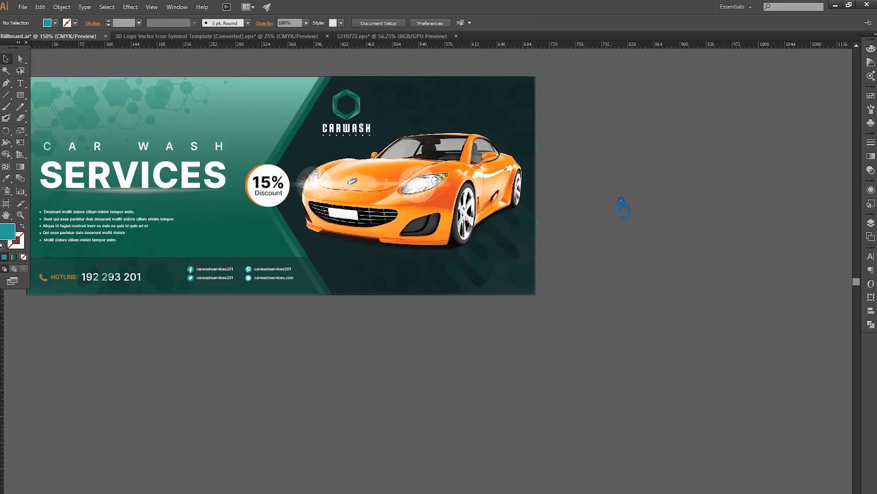
Move the faint capsule shapes to the lower right by the car at 10% opacity.
drag(611, 207, 753, 220)
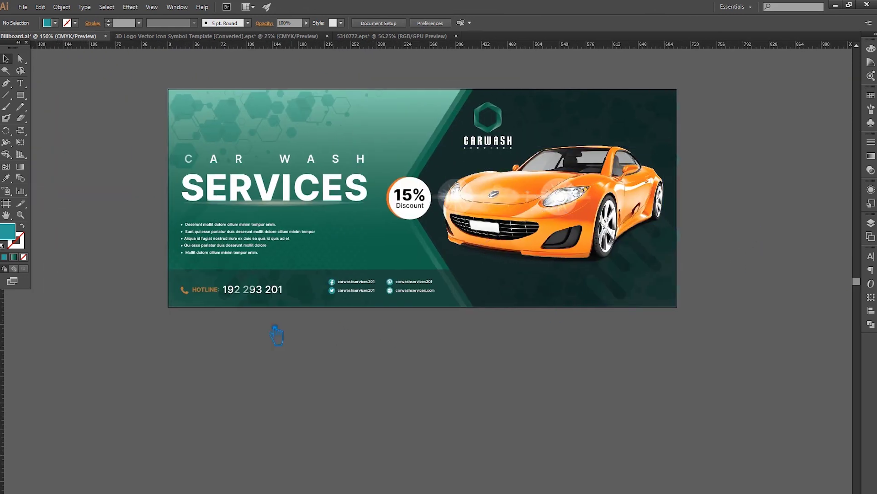
click(211, 274)
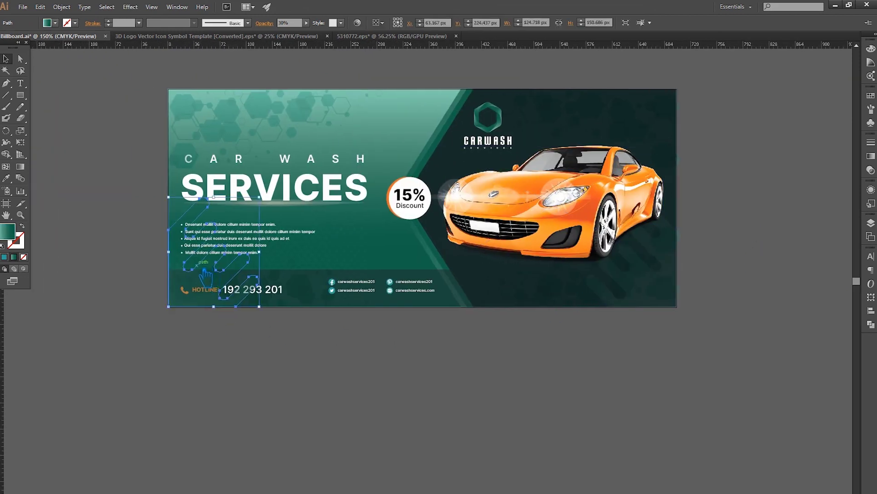
drag(207, 274, 650, 292)
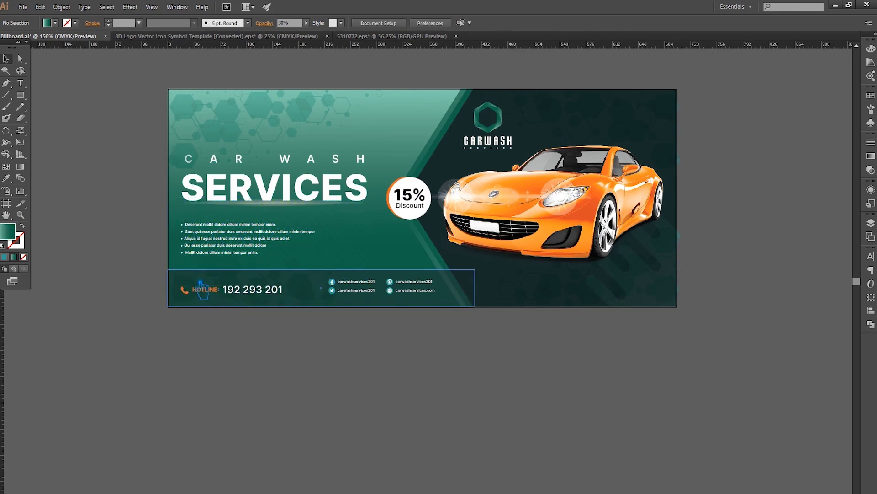
click(642, 292)
text(10)
click(781, 264)
Save Billboard.ai.
drag(781, 264, 739, 296)
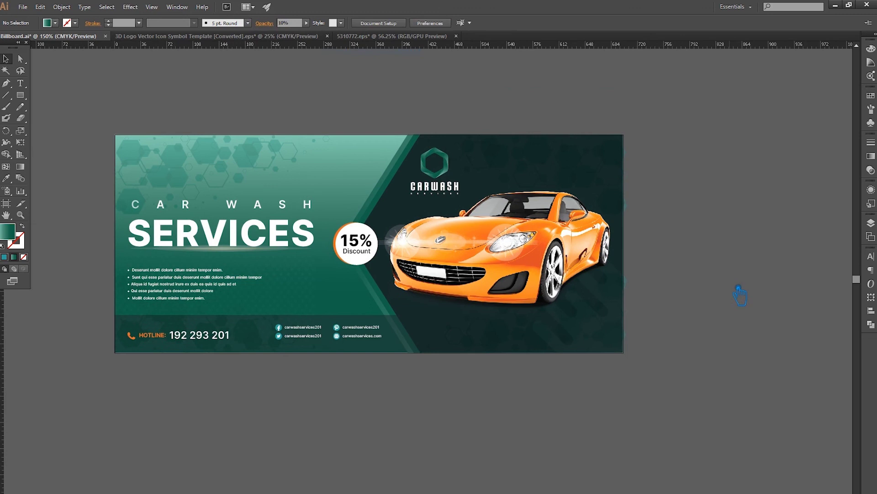
key(ctrl+s)
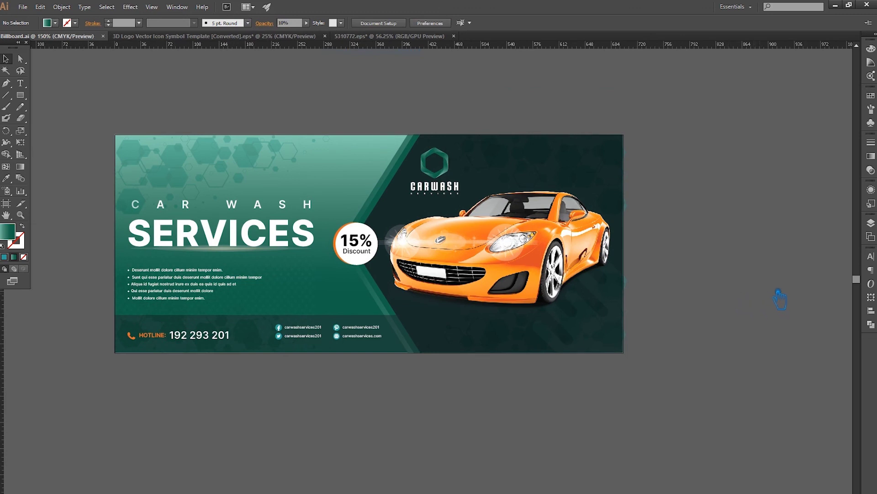
scroll(797, 291, up, 1)
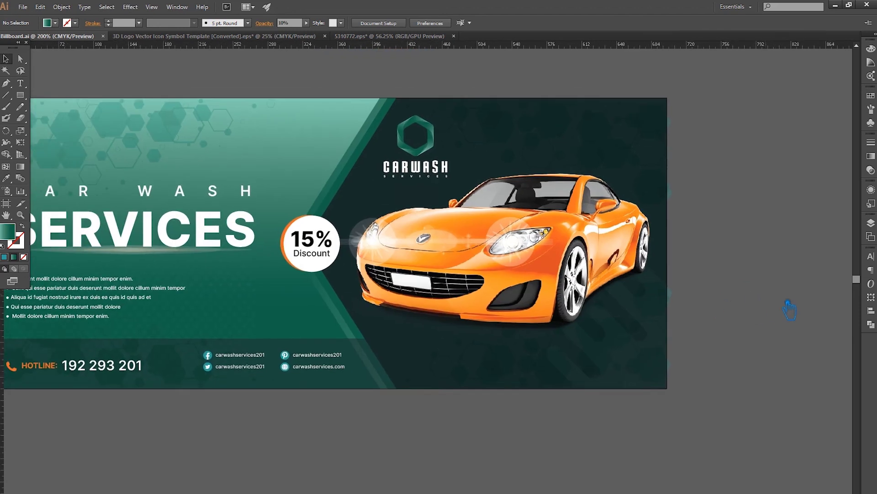